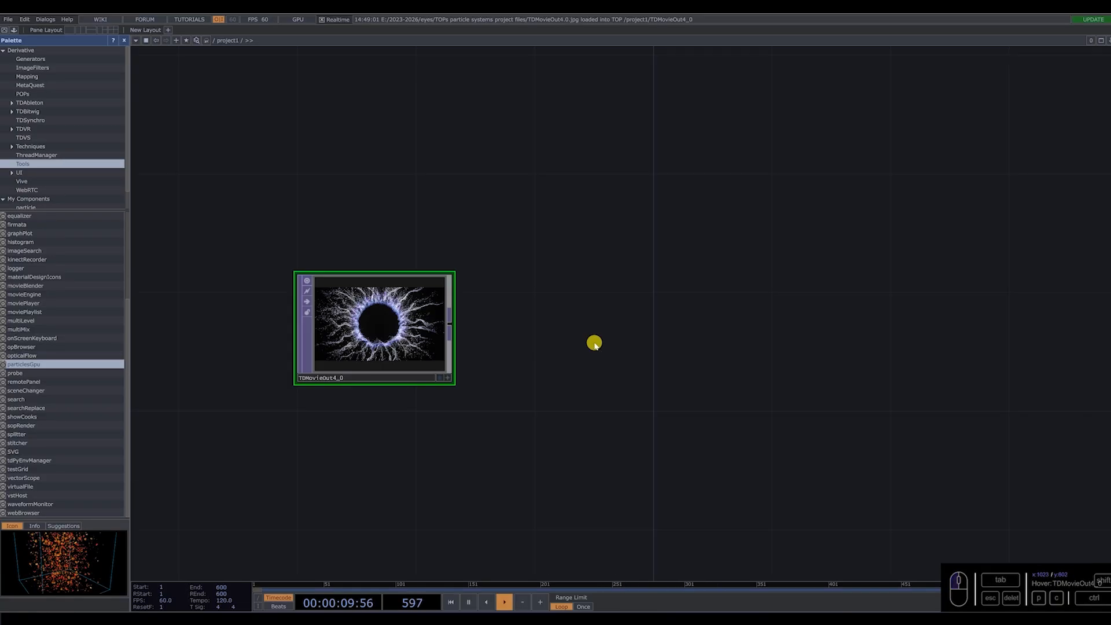
Add a Circle TOP to the network beside the reference image.
{"action": "double_click", "coordinate": [594, 343]}
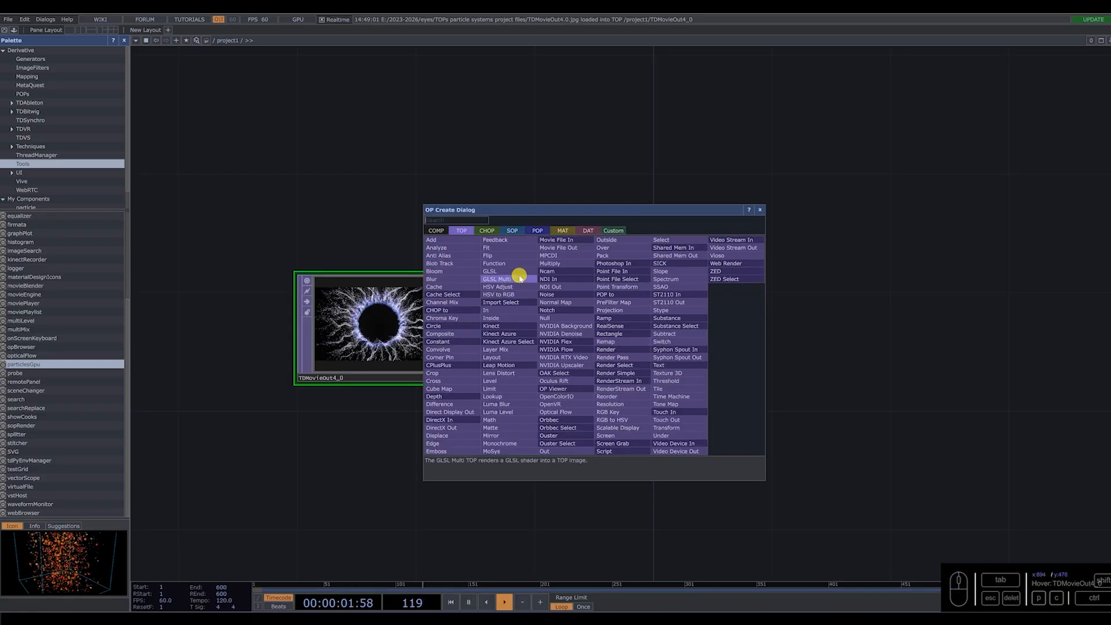
{"action": "left_click", "coordinate": [439, 318]}
{"action": "left_click", "coordinate": [612, 389]}
Add a Constant CHOP to the network above the circle node.
{"action": "key", "text": "Tab"}
{"action": "key", "text": "Tab"}
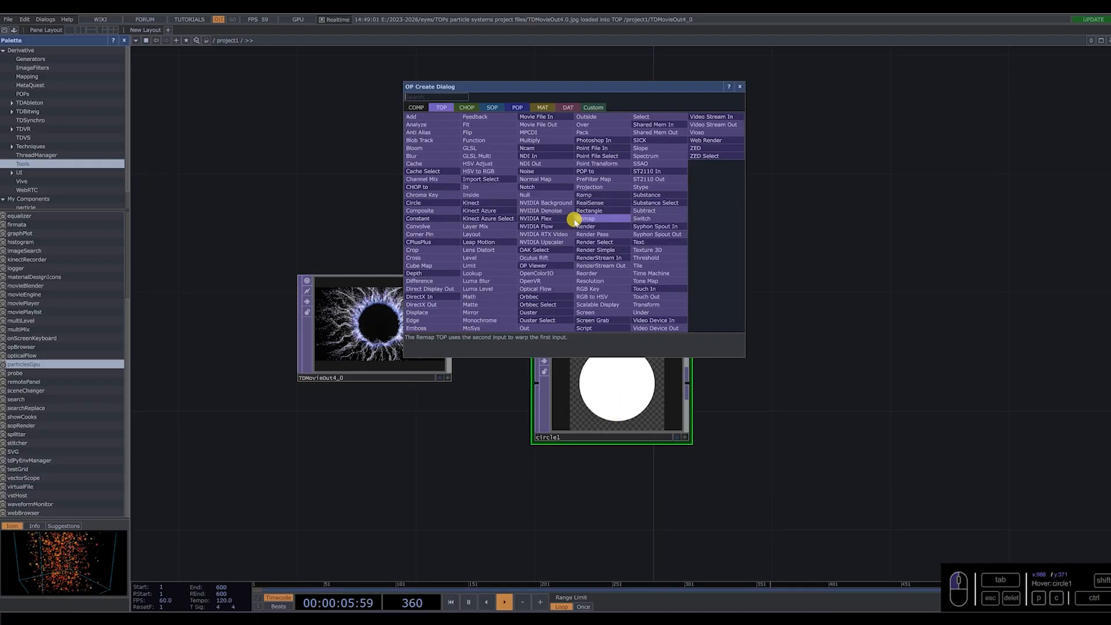
{"action": "type", "text": "cp"}
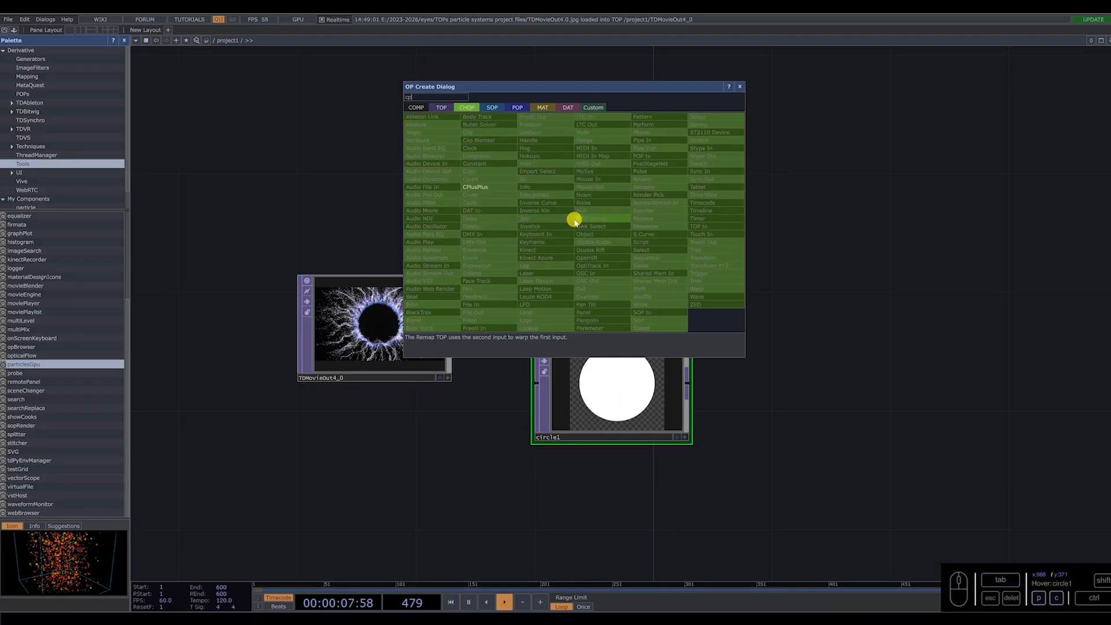
{"action": "key", "text": "BackSpace"}
{"action": "type", "text": "on"}
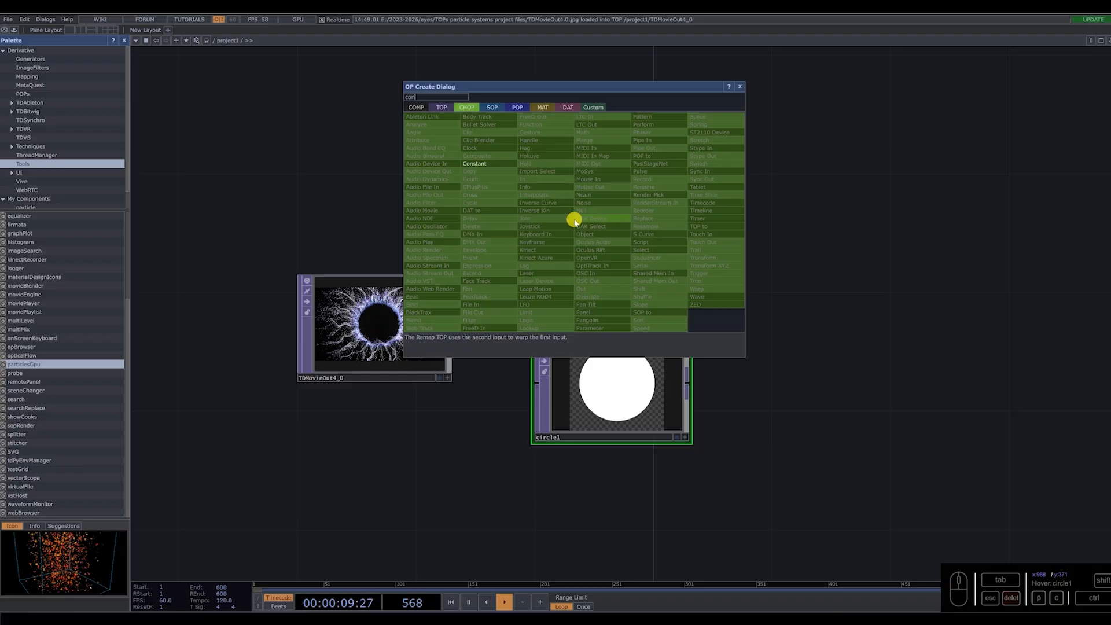
{"action": "left_click", "coordinate": [486, 164]}
{"action": "left_click", "coordinate": [595, 194]}
Give the Constant CHOP two channels, resx set to 1920 and resy set to 1080, and align its node above the circle.
{"action": "key", "text": "p"}
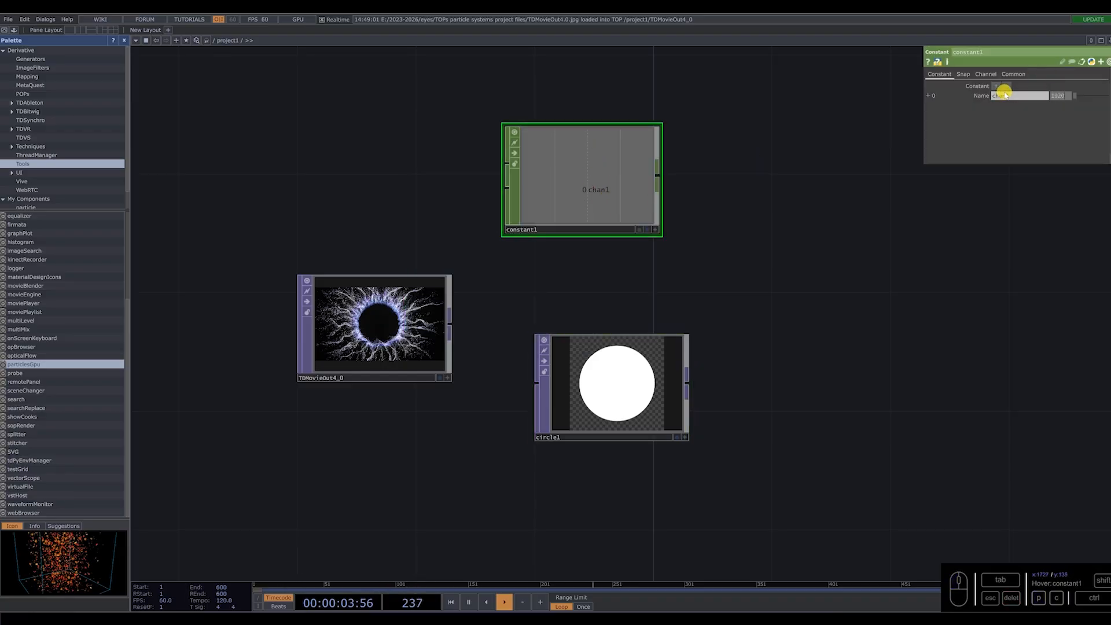
{"action": "left_click", "coordinate": [922, 94]}
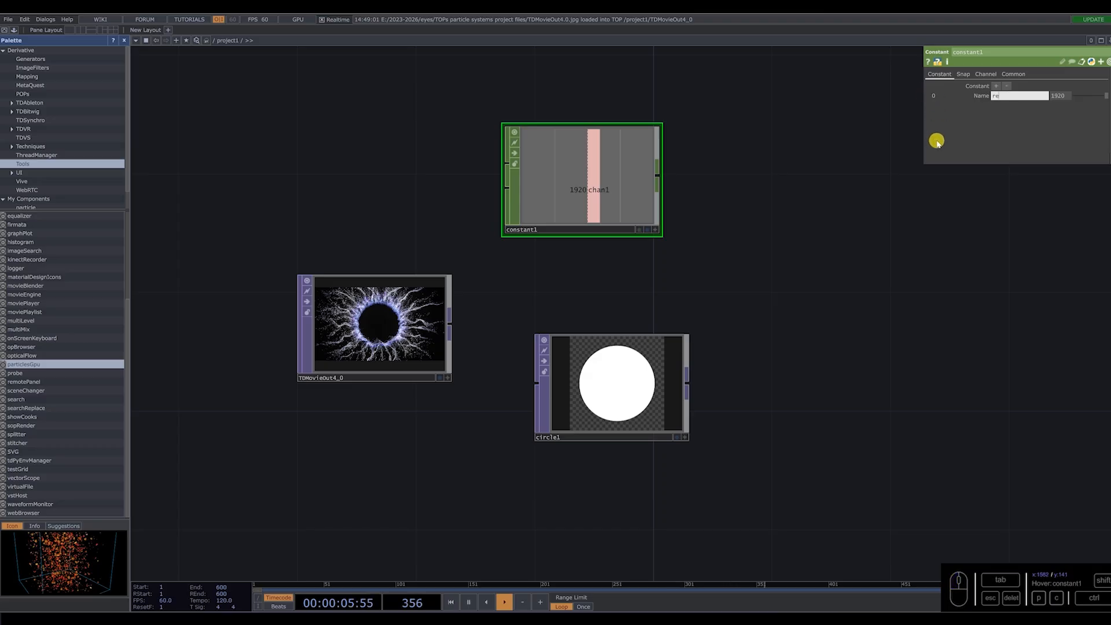
{"action": "left_click", "coordinate": [996, 85]}
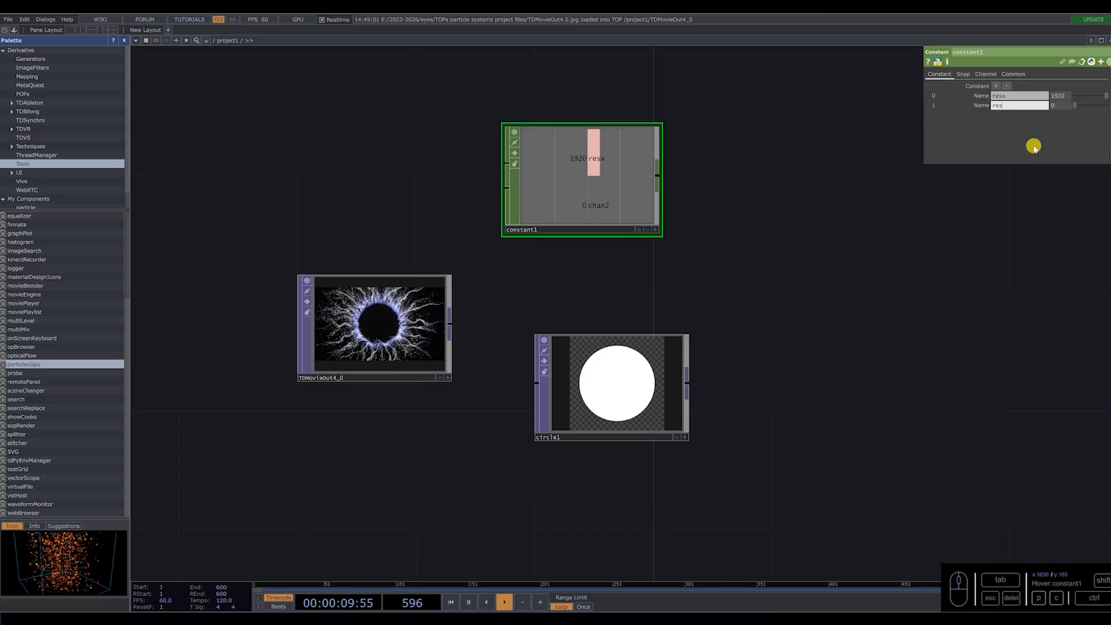
{"action": "left_click", "coordinate": [1015, 101]}
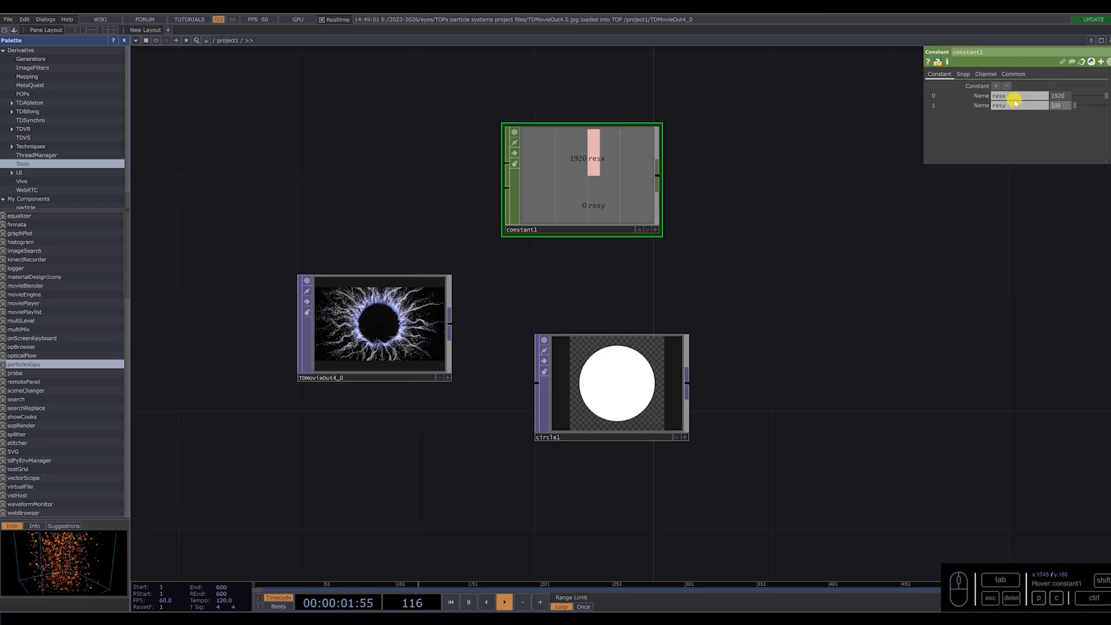
{"action": "left_click_drag", "start_coordinate": [589, 208], "coordinate": [619, 237]}
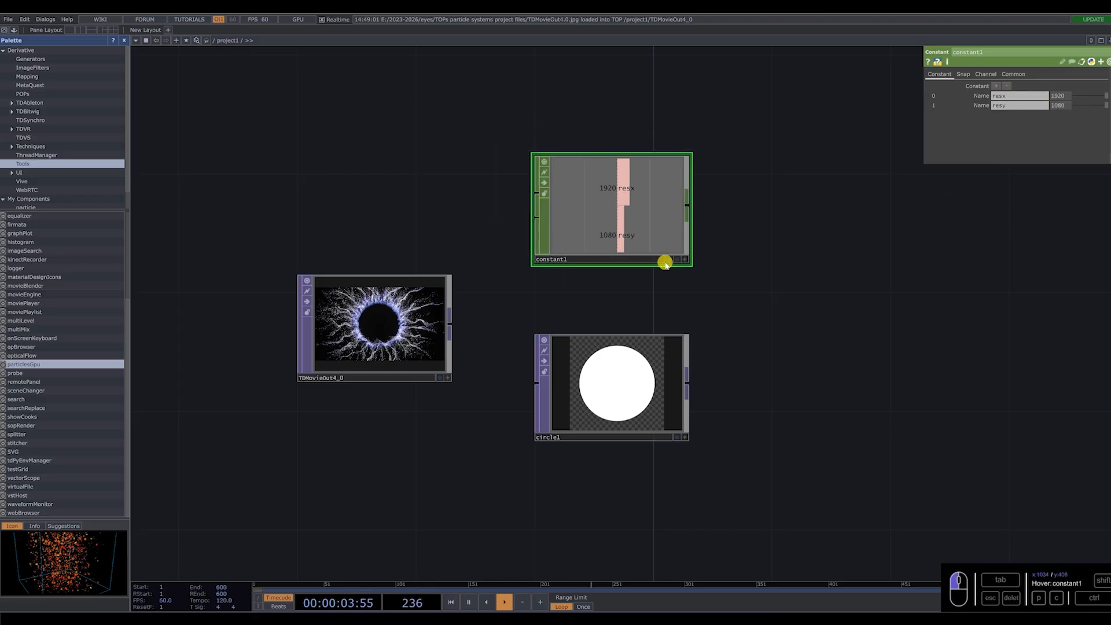
Link circle1's output resolution to the constant's resx and resy channels as CHOP references.
{"action": "left_click", "coordinate": [633, 379]}
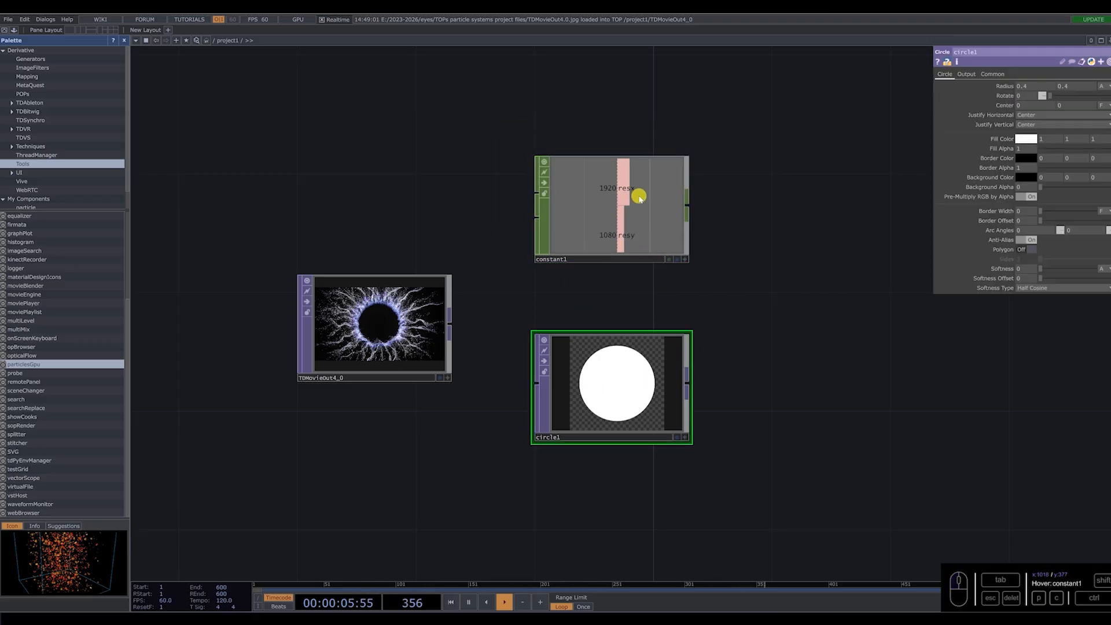
{"action": "left_click", "coordinate": [993, 74]}
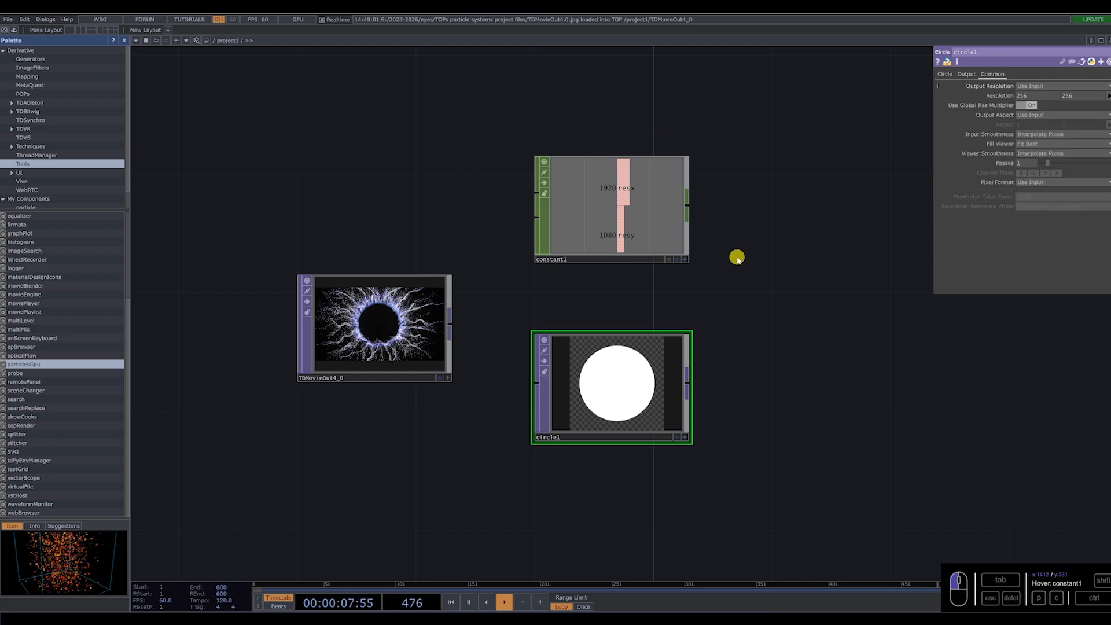
{"action": "left_click", "coordinate": [684, 258]}
{"action": "left_click_drag", "start_coordinate": [596, 184], "coordinate": [1028, 97]}
{"action": "left_click_drag", "start_coordinate": [619, 237], "coordinate": [991, 126]}
{"action": "left_click", "coordinate": [1088, 92]}
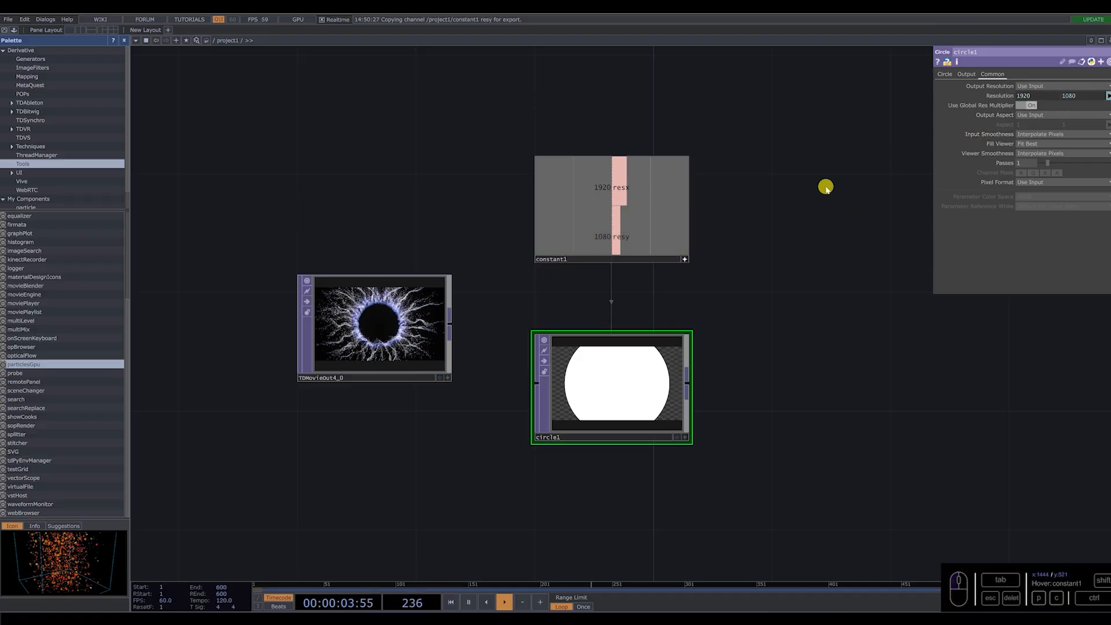
Set both radius values of the circle to 0.2.
{"action": "scroll", "coordinate": [756, 297], "scroll_direction": "up", "scroll_amount": 3}
{"action": "left_click", "coordinate": [945, 74]}
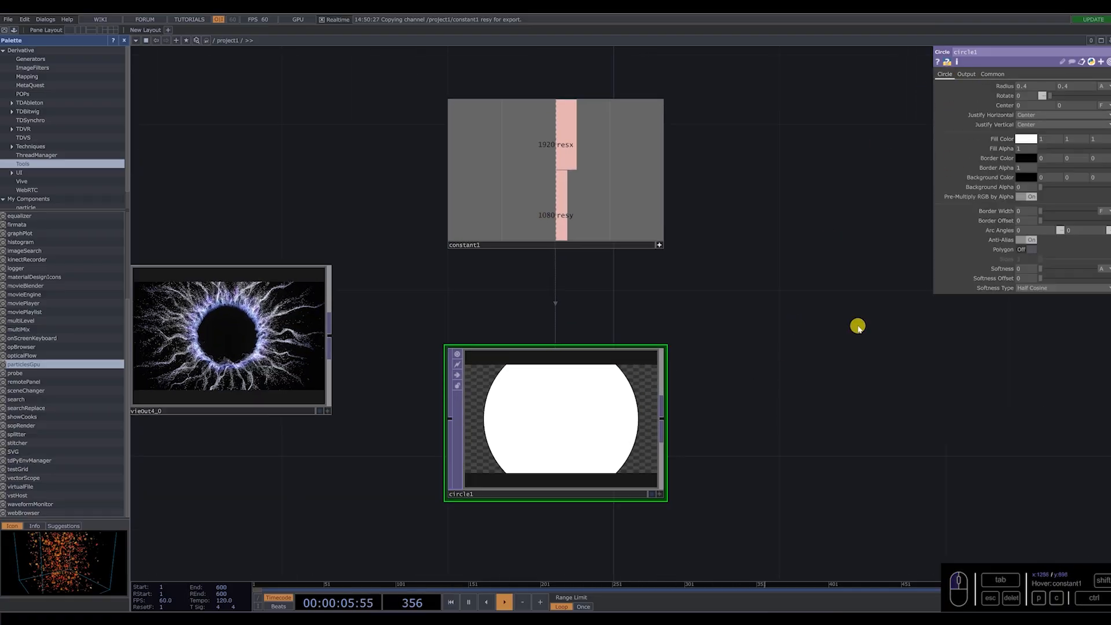
{"action": "left_click", "coordinate": [1066, 87]}
{"action": "type", "text": "0.2"}
{"action": "key", "text": "Return"}
{"action": "left_click_drag", "start_coordinate": [782, 388], "coordinate": [773, 324]}
{"action": "left_click_drag", "start_coordinate": [777, 263], "coordinate": [797, 257]}
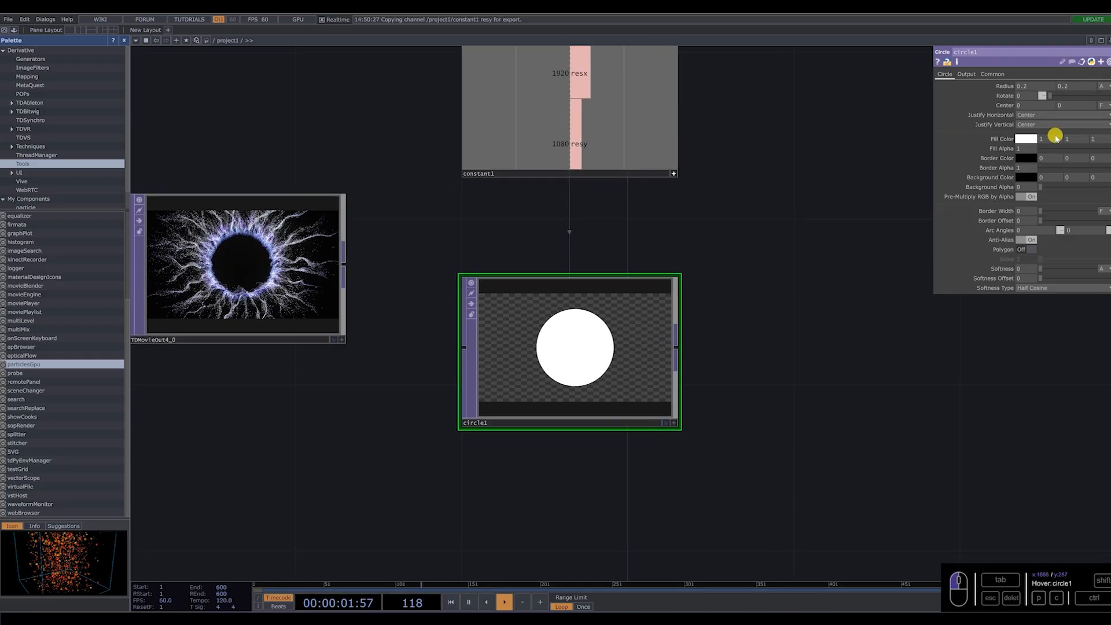
Turn the circle into an outline with fill alpha 0 and a border width of about 0.017.
{"action": "left_click_drag", "start_coordinate": [1088, 149], "coordinate": [1038, 148]}
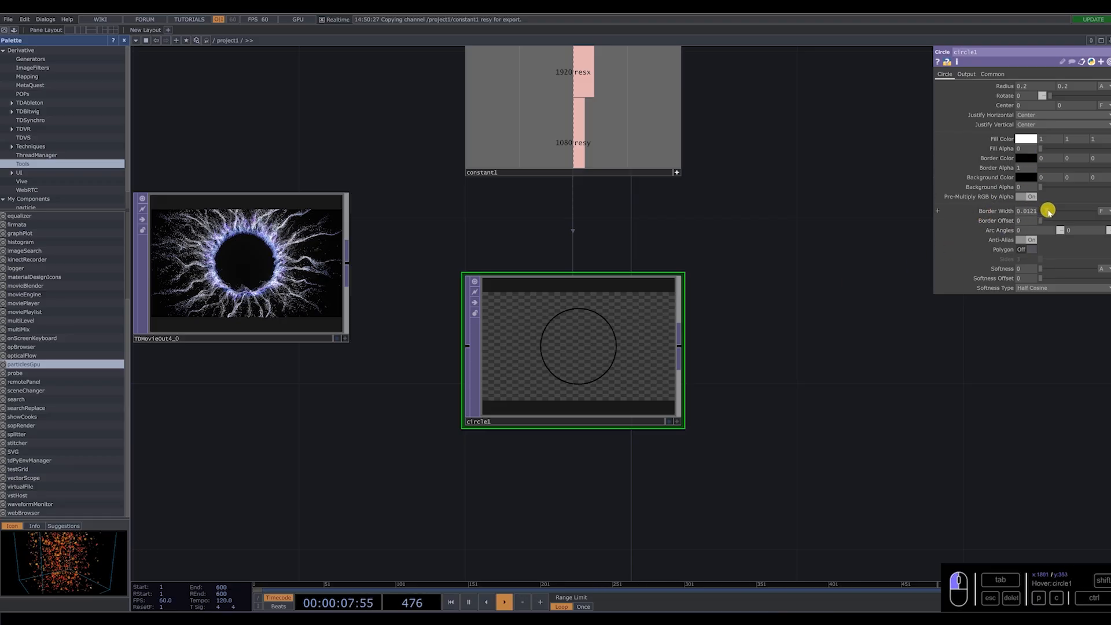
{"action": "scroll", "coordinate": [567, 359], "scroll_direction": "up", "scroll_amount": 5}
{"action": "scroll", "coordinate": [535, 415], "scroll_direction": "down", "scroll_amount": 4}
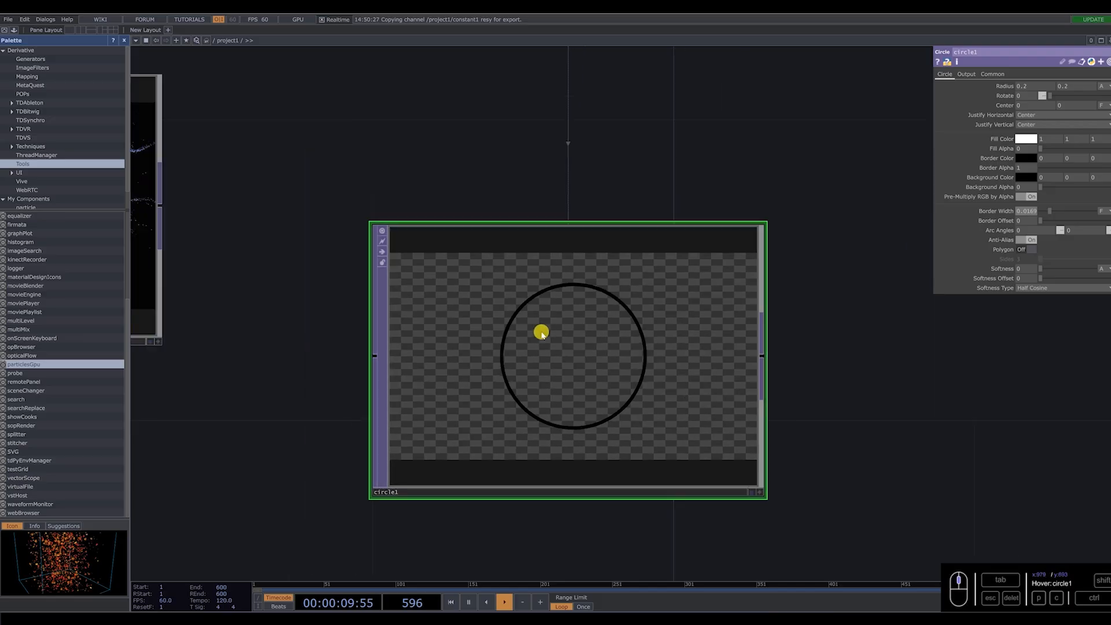
{"action": "scroll", "coordinate": [573, 354], "scroll_direction": "up", "scroll_amount": 3}
Change the circle's border color to white and compare the ring with the reference image.
{"action": "left_click", "coordinate": [1026, 158]}
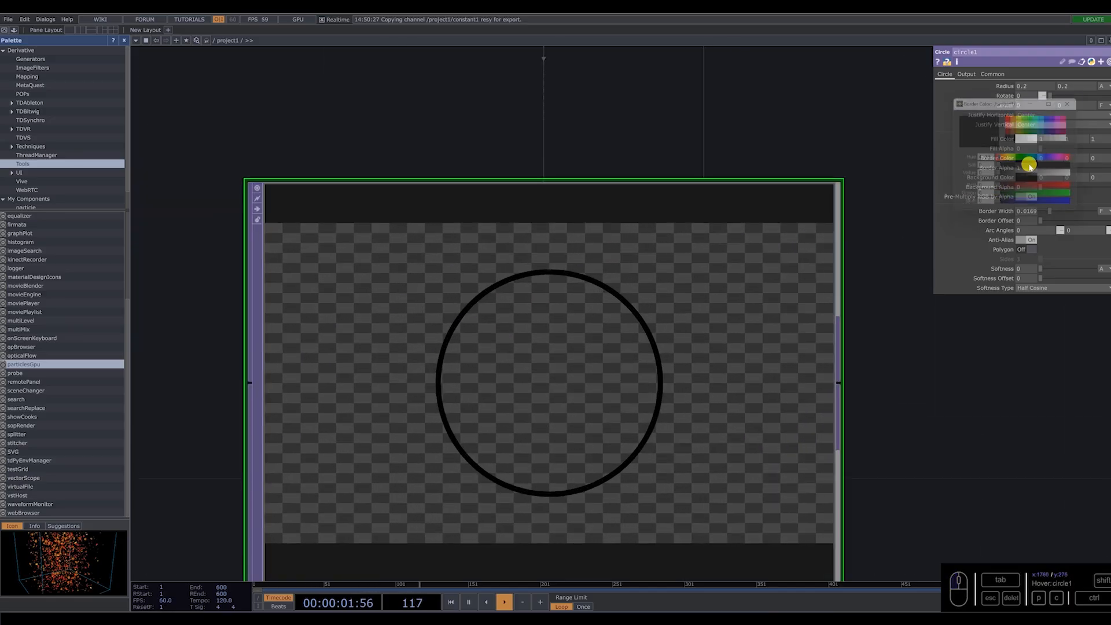
{"action": "left_click_drag", "start_coordinate": [1037, 175], "coordinate": [1097, 178]}
{"action": "left_click", "coordinate": [1075, 101]}
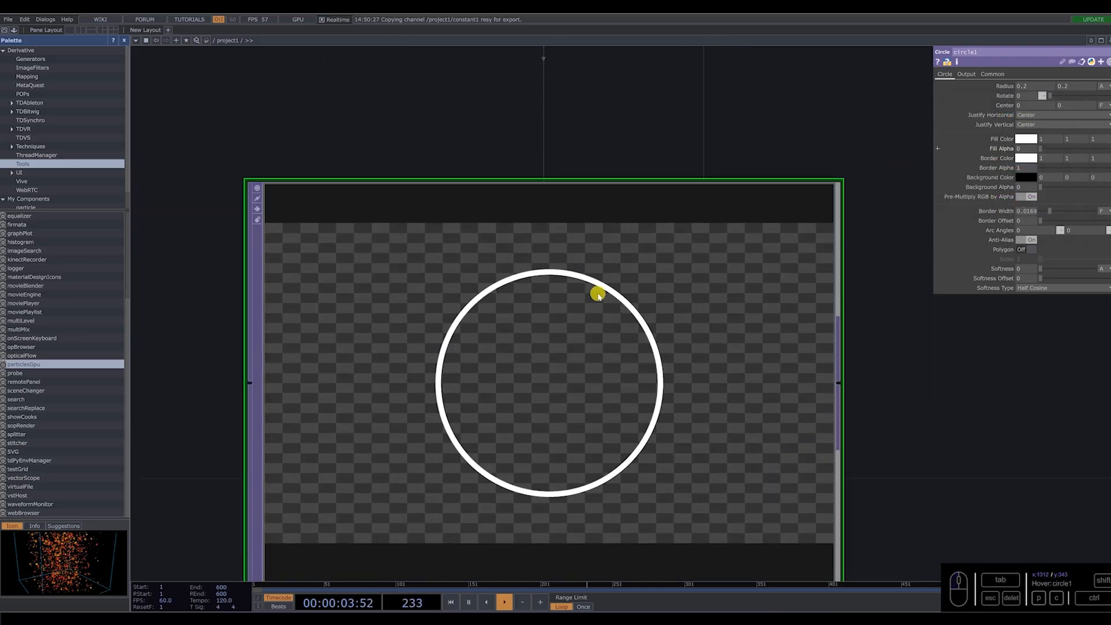
{"action": "scroll", "coordinate": [573, 278], "scroll_direction": "down", "scroll_amount": 5}
{"action": "scroll", "coordinate": [308, 261], "scroll_direction": "up", "scroll_amount": 5}
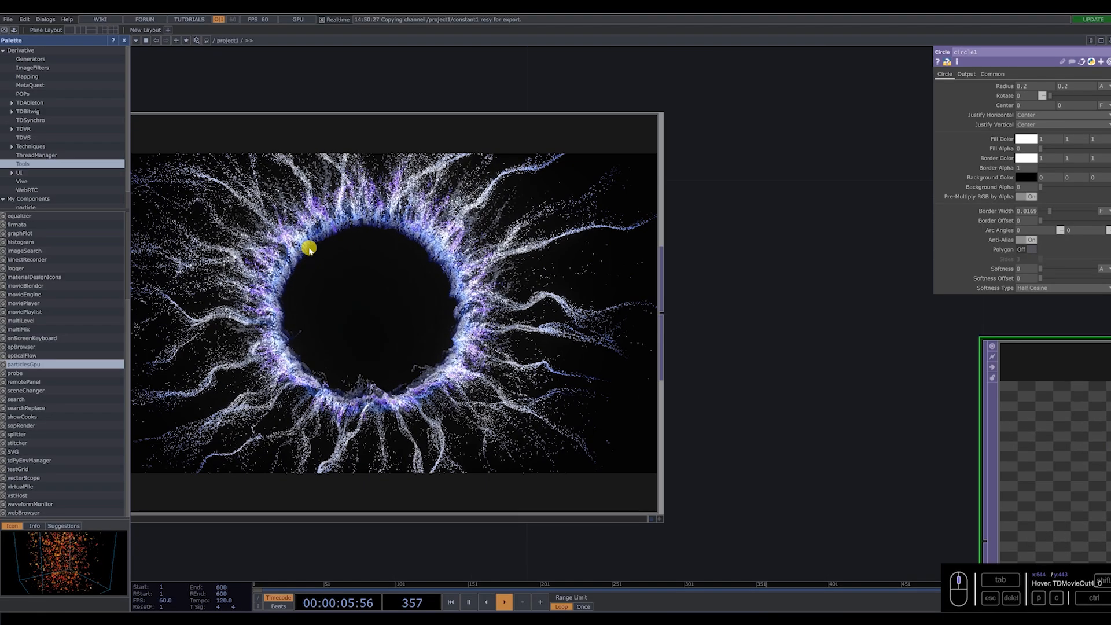
Add a Displace TOP after circle1, with the circle feeding its first input.
{"action": "scroll", "coordinate": [650, 355], "scroll_direction": "down", "scroll_amount": 5}
{"action": "key", "text": "Tab"}
{"action": "type", "text": "dis"}
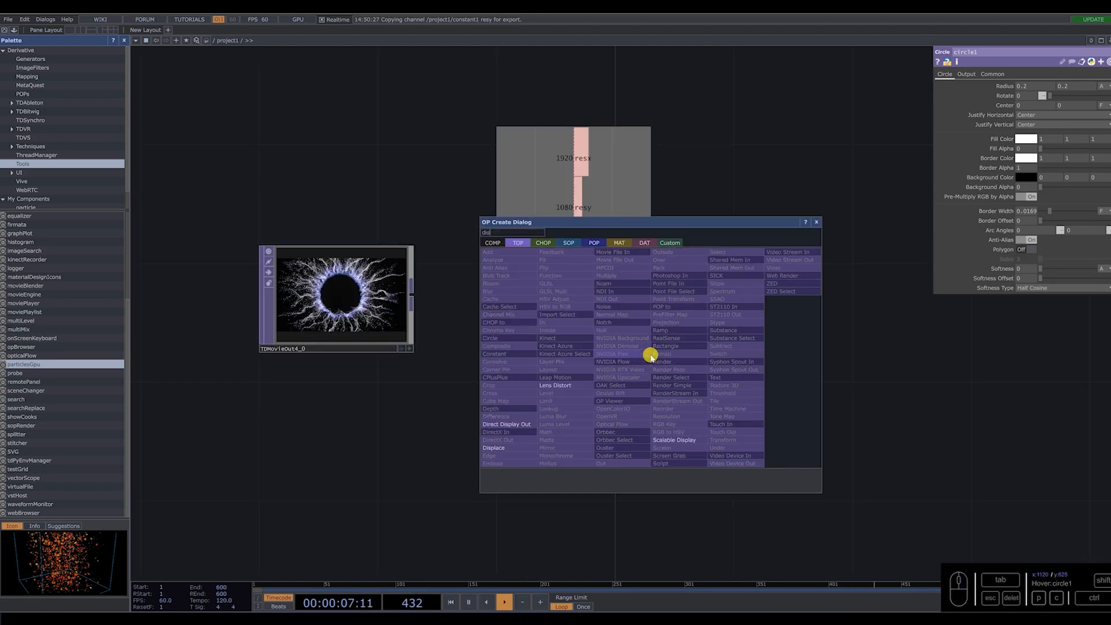
{"action": "left_click", "coordinate": [494, 448]}
{"action": "left_click", "coordinate": [783, 362]}
{"action": "scroll", "coordinate": [606, 382], "scroll_direction": "down", "scroll_amount": 3}
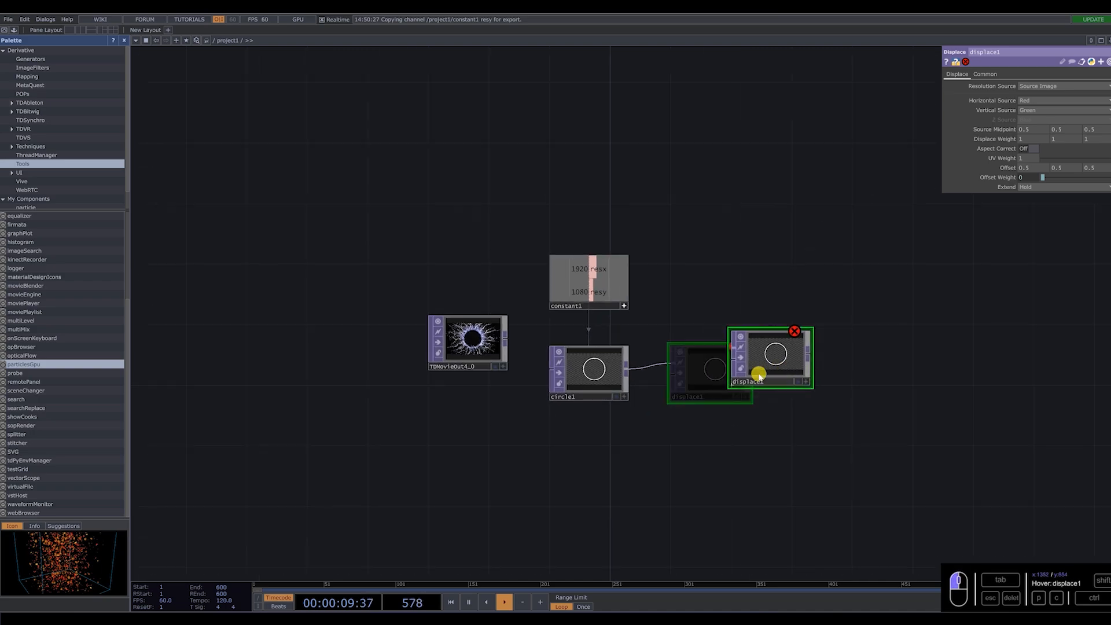
Add a Noise TOP below the circle node.
{"action": "key", "text": "Tab"}
{"action": "type", "text": "noi"}
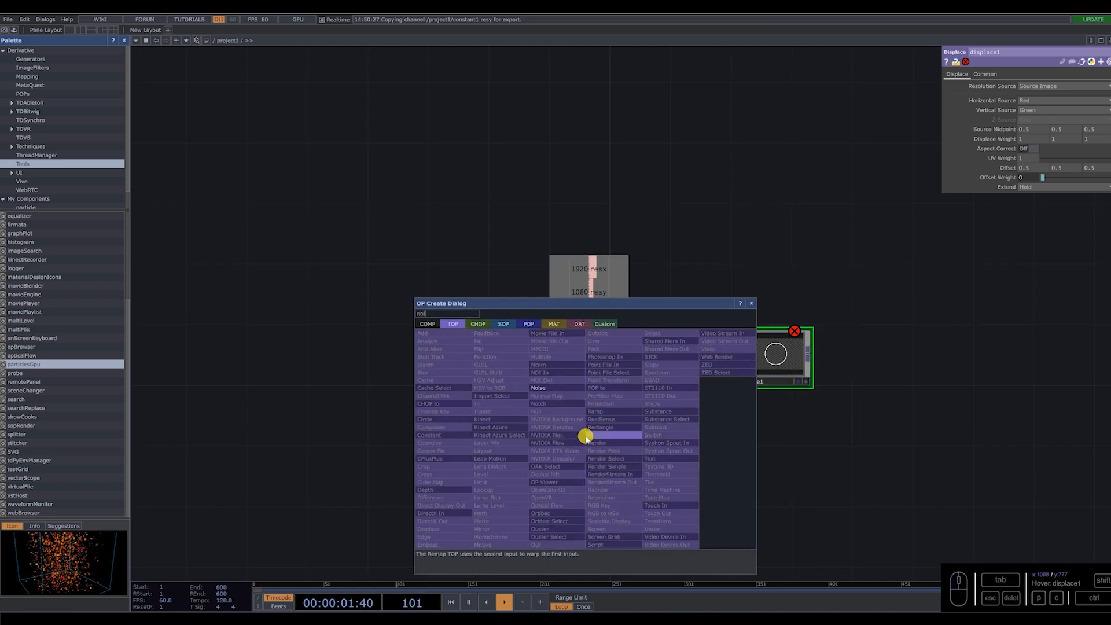
{"action": "left_click", "coordinate": [540, 388]}
{"action": "left_click", "coordinate": [601, 464]}
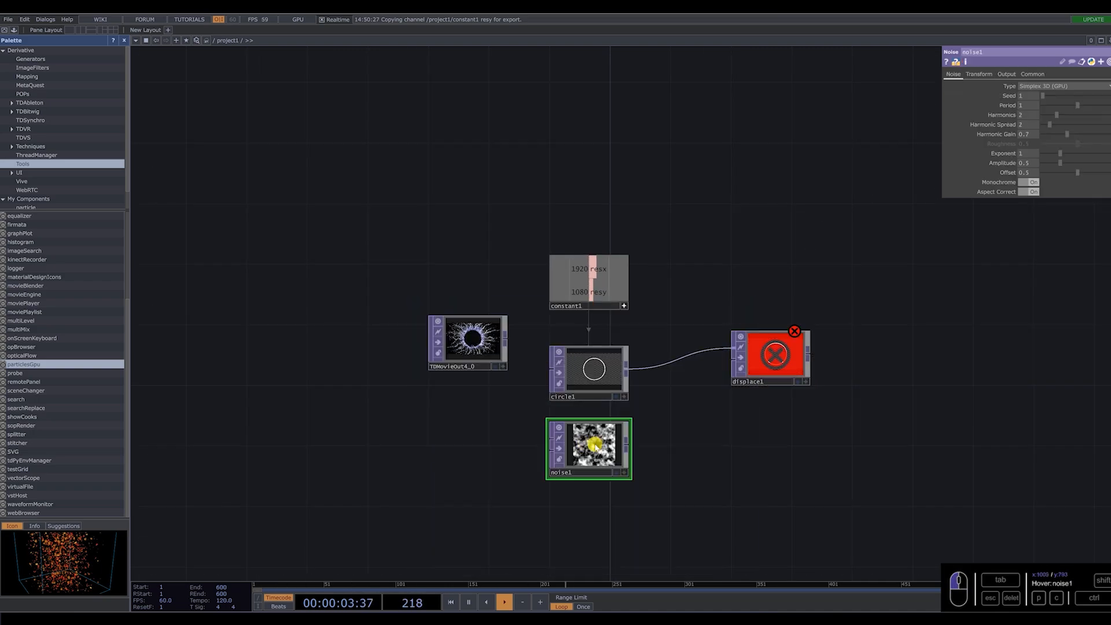
Link noise1's output resolution to the constant's resx and resy channels as CHOP references.
{"action": "scroll", "coordinate": [591, 446], "scroll_direction": "up", "scroll_amount": 3}
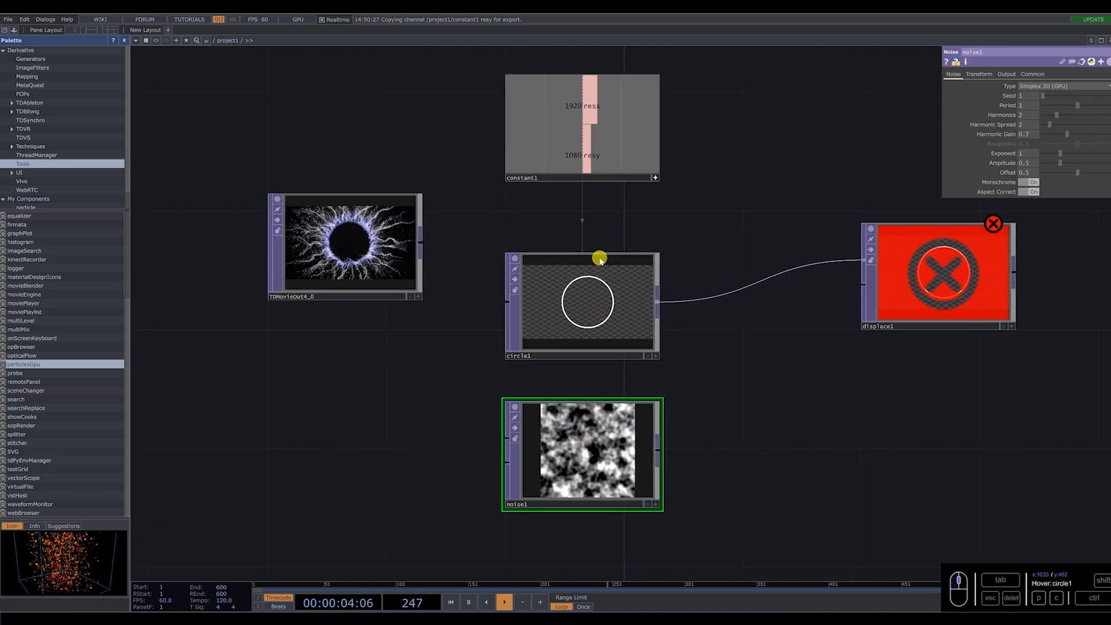
{"action": "left_click", "coordinate": [1034, 73]}
{"action": "left_click_drag", "start_coordinate": [610, 99], "coordinate": [1047, 94]}
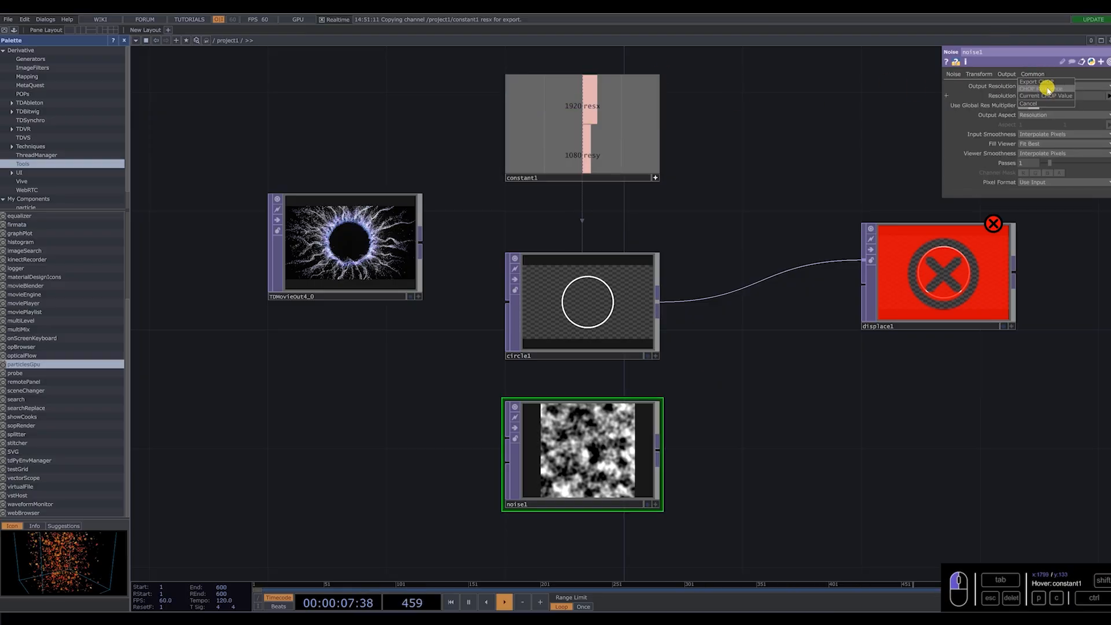
{"action": "left_click", "coordinate": [1048, 89]}
{"action": "left_click_drag", "start_coordinate": [573, 151], "coordinate": [1074, 97]}
{"action": "left_click", "coordinate": [1074, 92]}
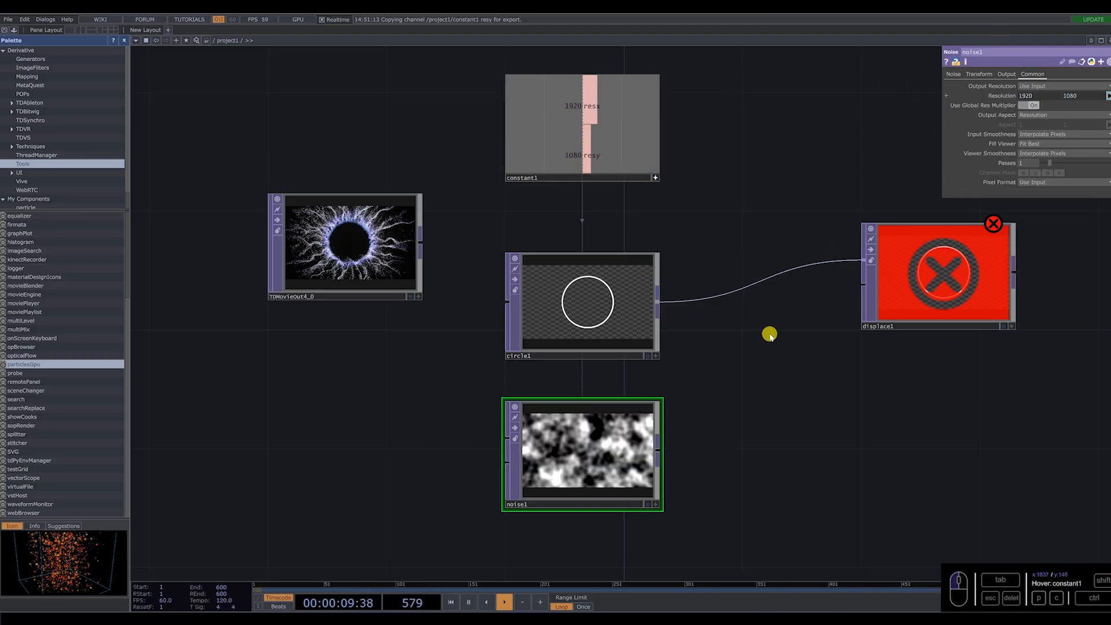
Connect noise1 to the second input of displace1 and examine the displaced ring.
{"action": "left_click_drag", "start_coordinate": [658, 449], "coordinate": [864, 284]}
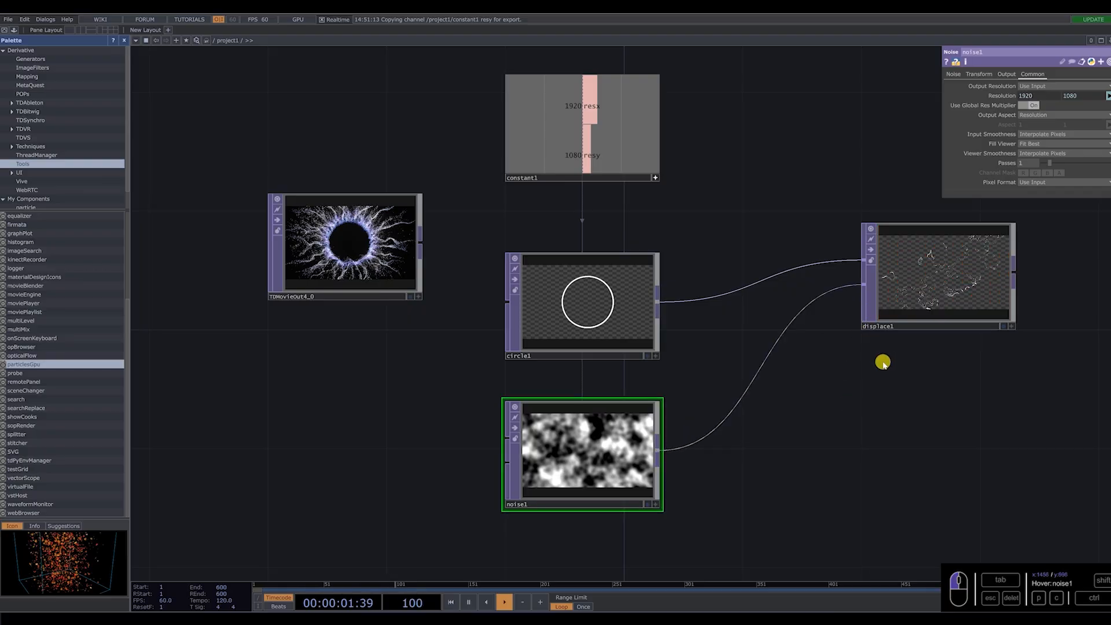
{"action": "left_click_drag", "start_coordinate": [826, 408], "coordinate": [517, 433]}
{"action": "scroll", "coordinate": [620, 303], "scroll_direction": "up", "scroll_amount": 7}
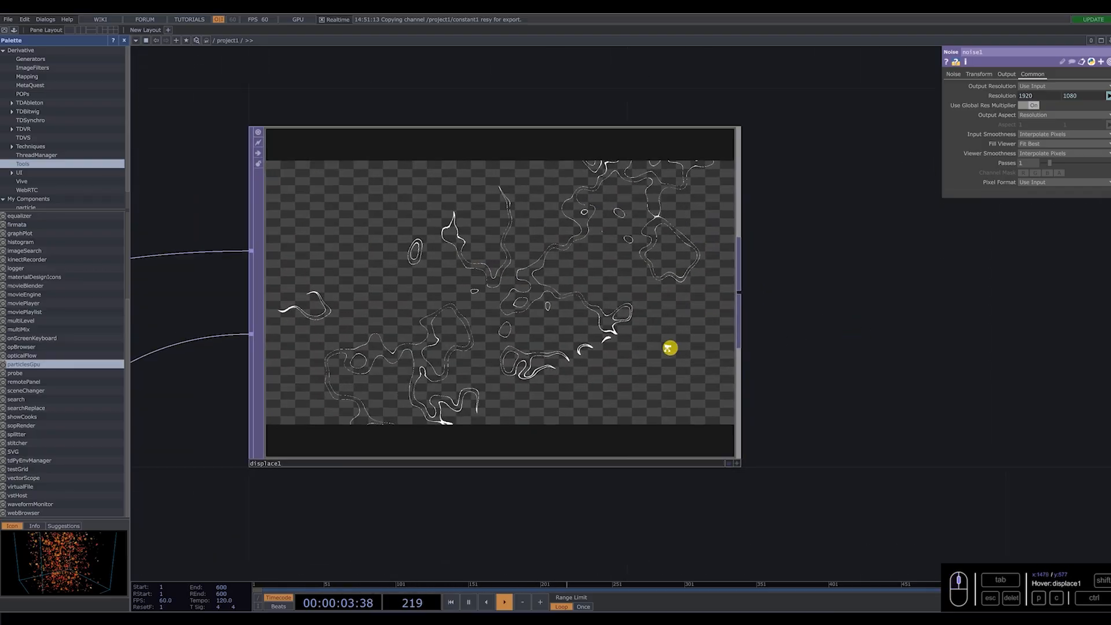
{"action": "scroll", "coordinate": [797, 343], "scroll_direction": "down", "scroll_amount": 5}
Set all three displace weight values of displace1 to 0.01.
{"action": "left_click", "coordinate": [628, 323]}
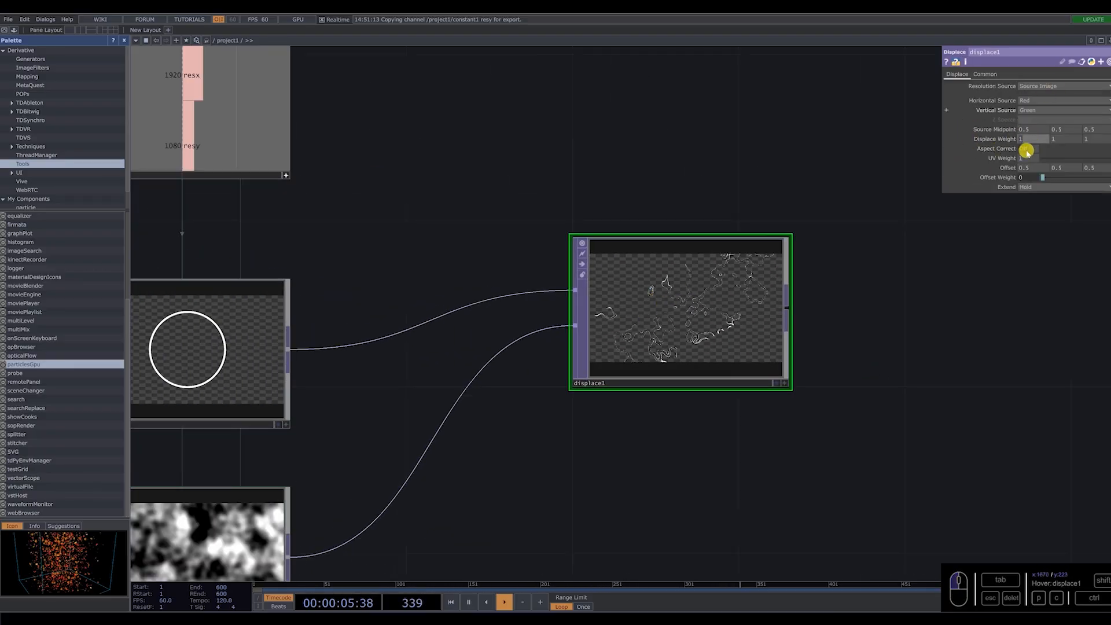
{"action": "key", "text": "Tab"}
{"action": "type", "text": "0."}
{"action": "key", "text": "Tab"}
{"action": "type", "text": "0.01"}
{"action": "key", "text": "Return"}
{"action": "scroll", "coordinate": [689, 311], "scroll_direction": "up", "scroll_amount": 3}
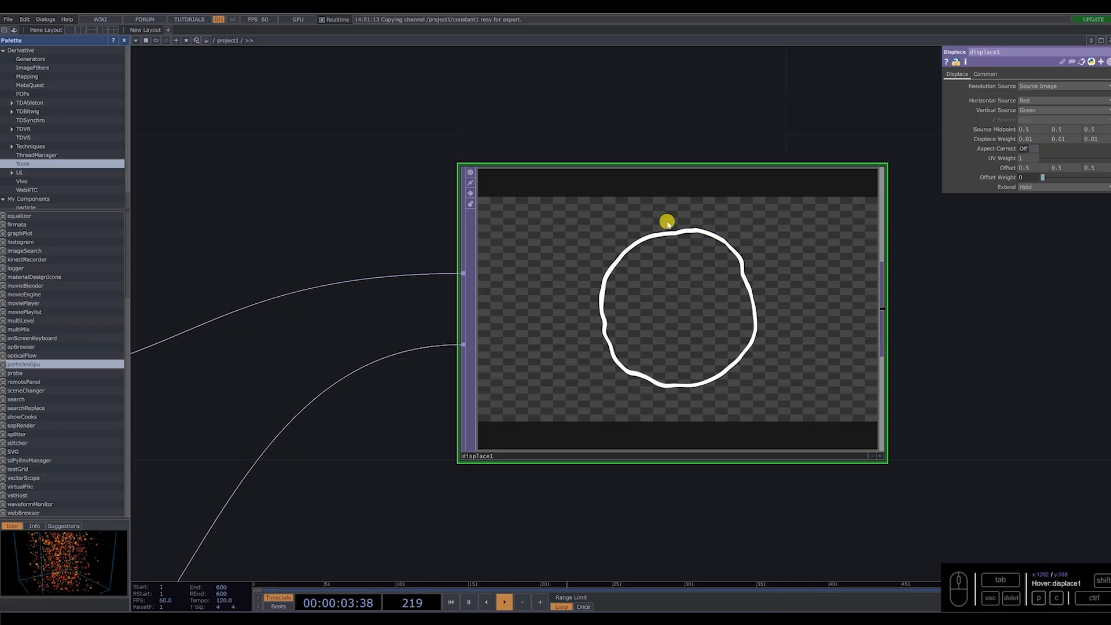
{"action": "scroll", "coordinate": [750, 253], "scroll_direction": "down", "scroll_amount": 5}
{"action": "scroll", "coordinate": [567, 374], "scroll_direction": "up", "scroll_amount": 4}
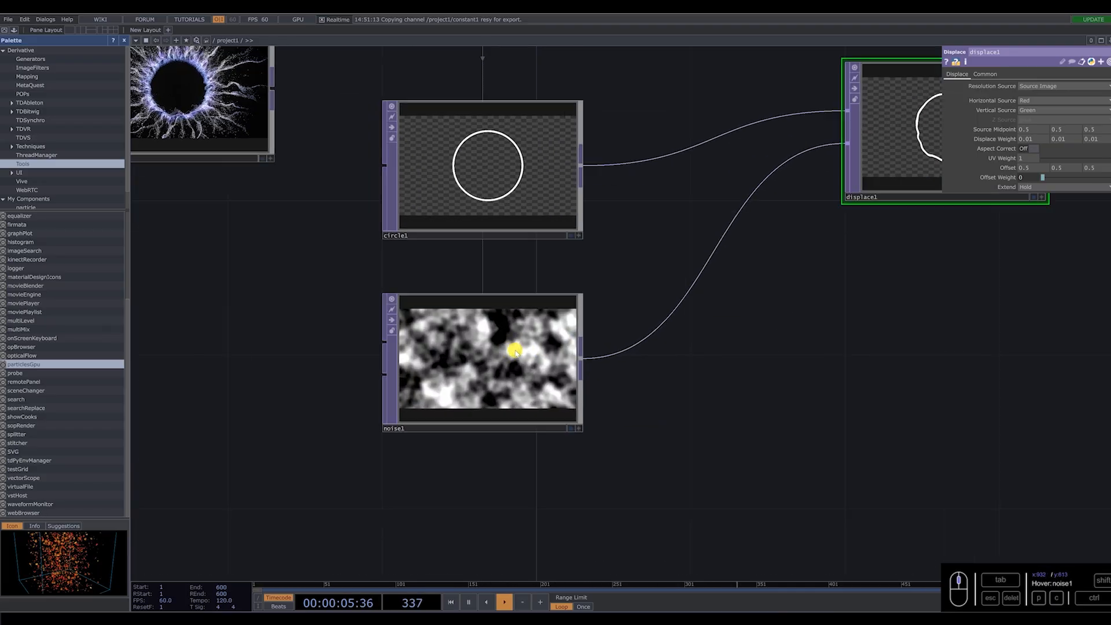
Animate noise1 by driving its Z translation with a time-based expression, and check the moving ring.
{"action": "left_click", "coordinate": [513, 351]}
{"action": "left_click_drag", "start_coordinate": [623, 434], "coordinate": [506, 522]}
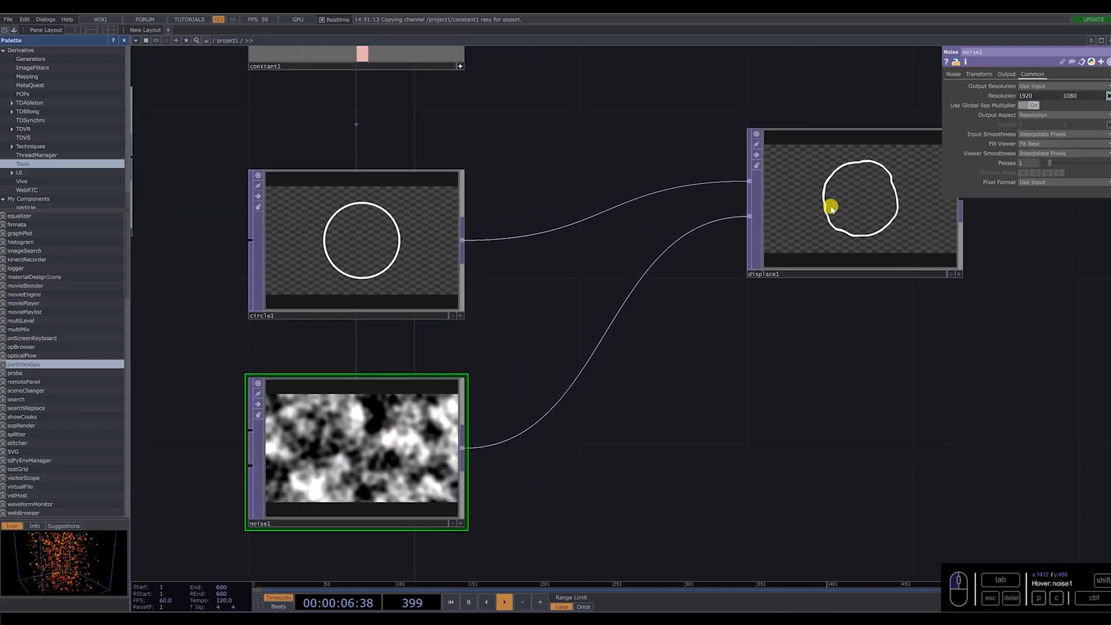
{"action": "left_click", "coordinate": [978, 75]}
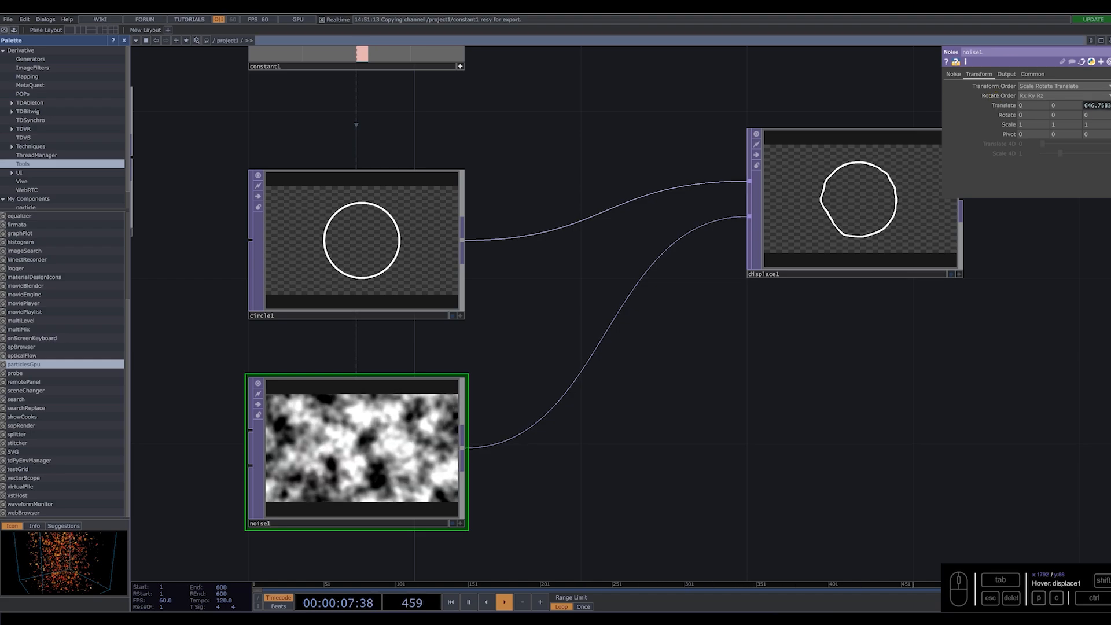
{"action": "scroll", "coordinate": [861, 228], "scroll_direction": "up", "scroll_amount": 5}
{"action": "scroll", "coordinate": [787, 211], "scroll_direction": "down", "scroll_amount": 10}
{"action": "scroll", "coordinate": [845, 256], "scroll_direction": "up", "scroll_amount": 8}
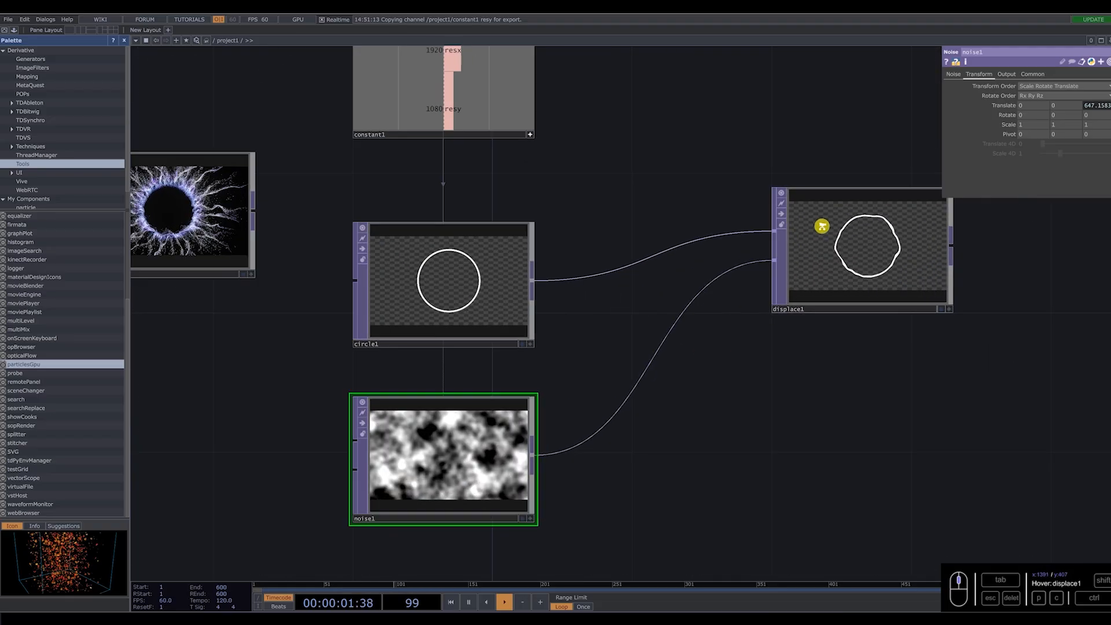
Set noise1's period to 1.62 and exponent to 0.52, checking the effect on the displaced ring.
{"action": "left_click", "coordinate": [953, 74]}
{"action": "left_click_drag", "start_coordinate": [861, 407], "coordinate": [799, 398]}
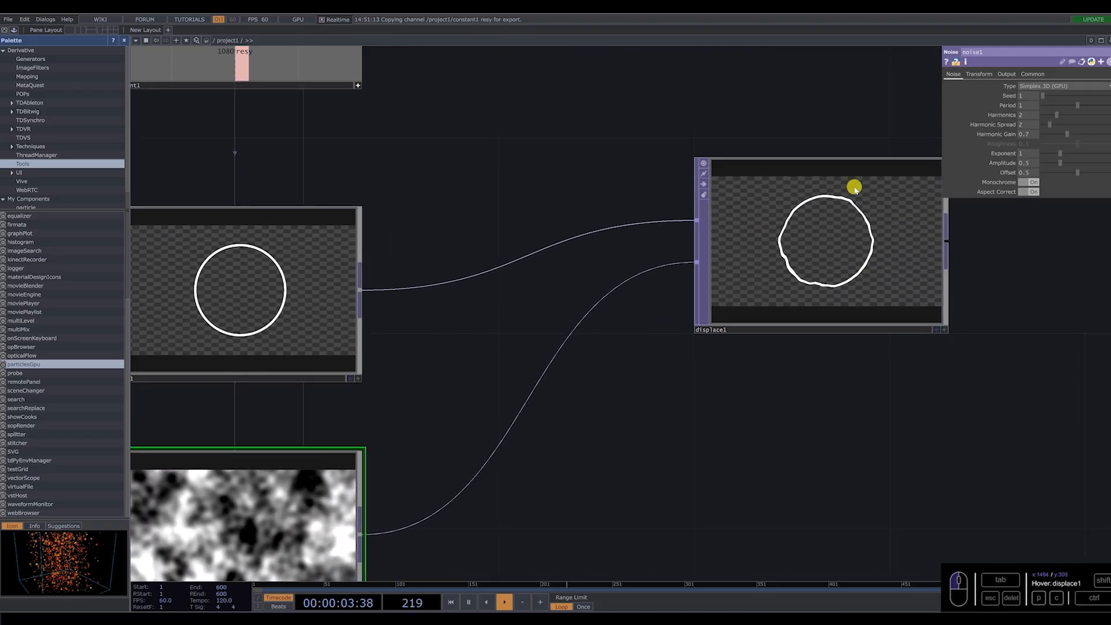
{"action": "scroll", "coordinate": [856, 187], "scroll_direction": "up", "scroll_amount": 3}
{"action": "left_click_drag", "start_coordinate": [1094, 108], "coordinate": [1102, 108]}
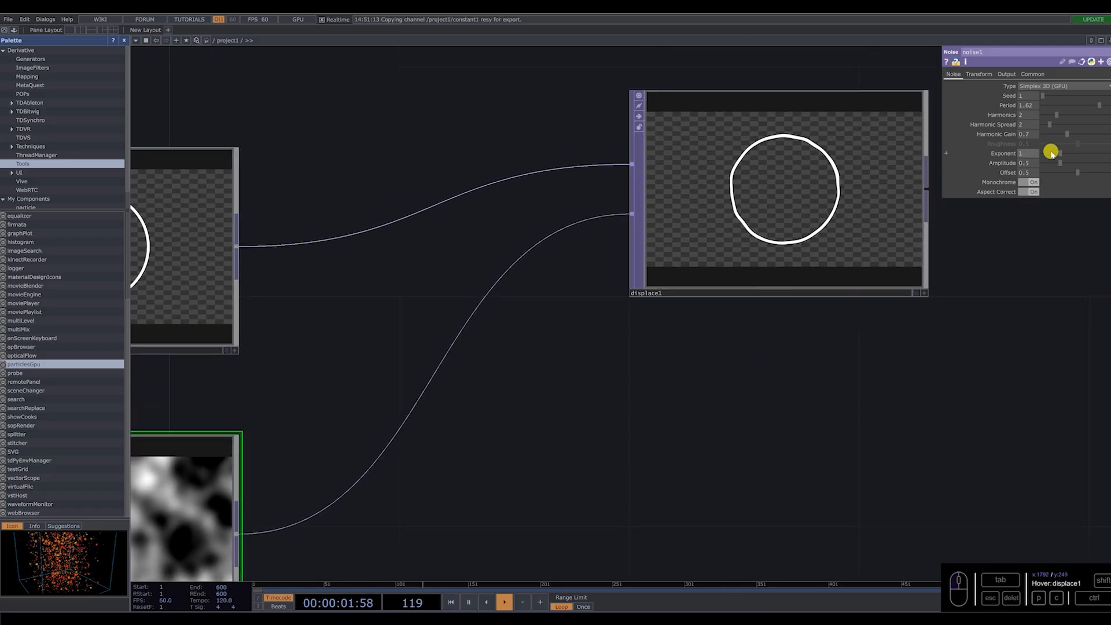
{"action": "mouse_move", "coordinate": [1047, 152]}
{"action": "left_mouse_down"}
{"action": "mouse_move", "coordinate": [1072, 153]}
{"action": "mouse_move", "coordinate": [1052, 153]}
{"action": "left_mouse_up"}
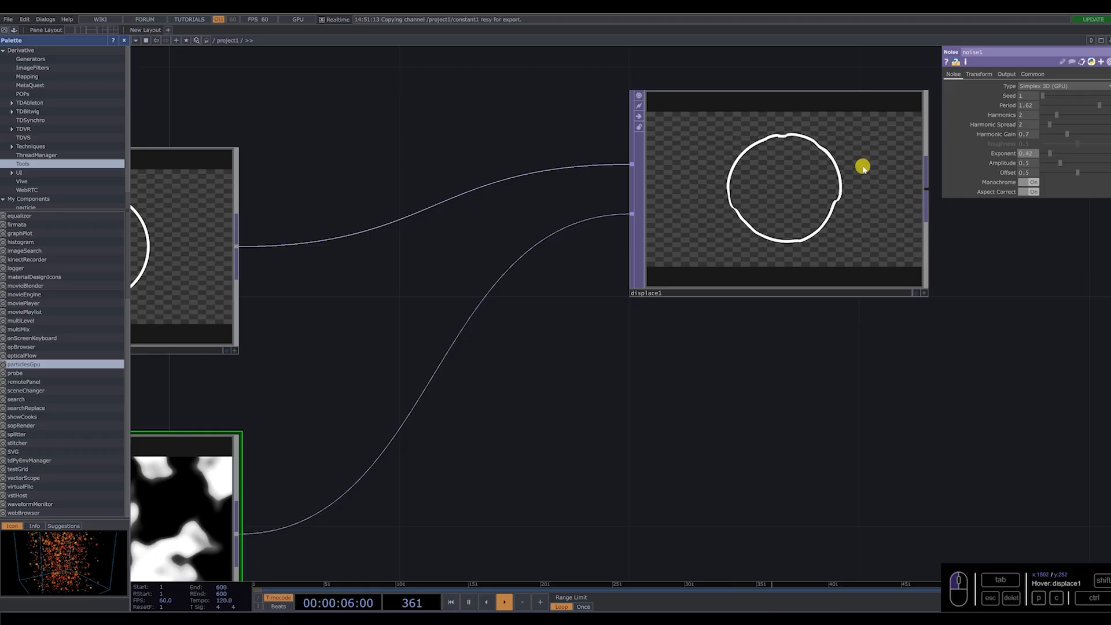
{"action": "scroll", "coordinate": [866, 168], "scroll_direction": "up", "scroll_amount": 2}
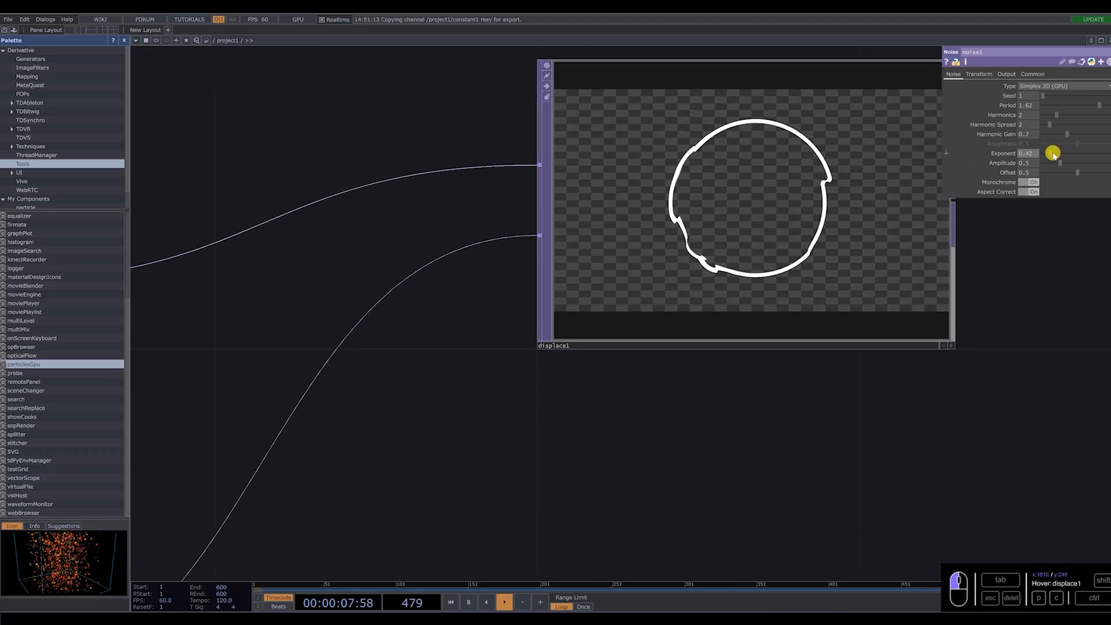
{"action": "scroll", "coordinate": [685, 350], "scroll_direction": "down", "scroll_amount": 4}
{"action": "left_click_drag", "start_coordinate": [709, 282], "coordinate": [707, 315]}
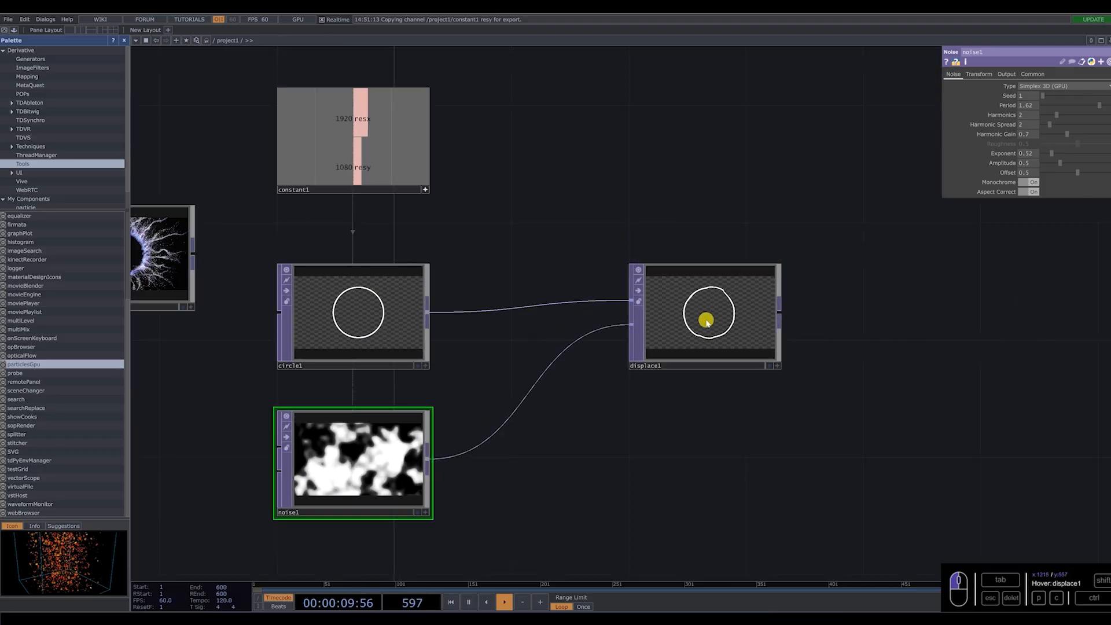
Add a Null TOP after displace1, connected to its output.
{"action": "right_click", "coordinate": [779, 313]}
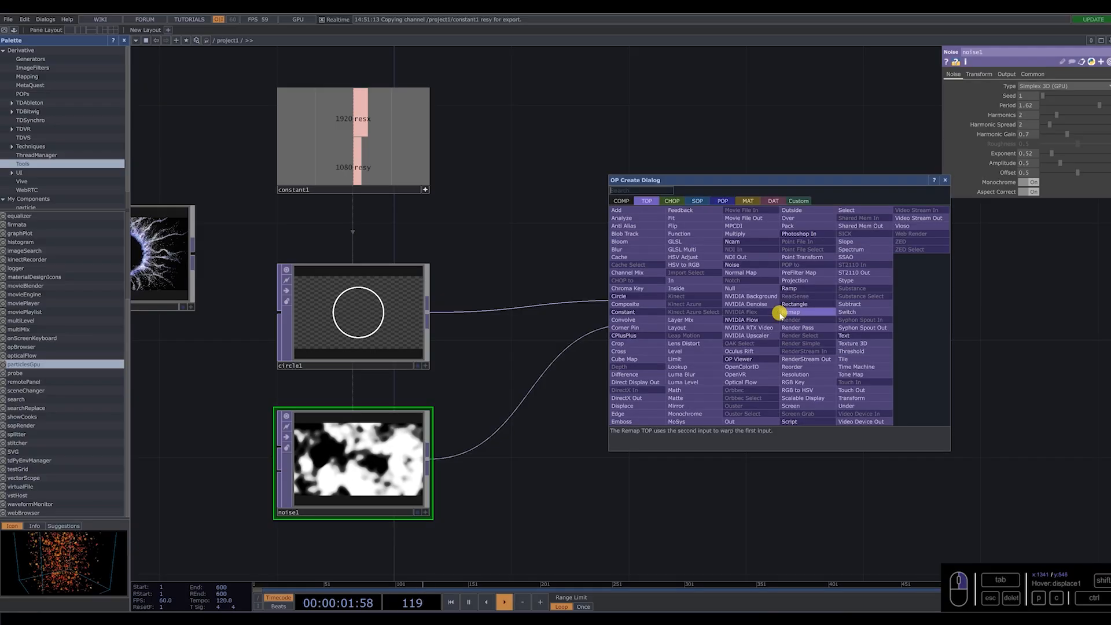
{"action": "left_click", "coordinate": [731, 288]}
{"action": "left_click", "coordinate": [913, 317]}
{"action": "left_click_drag", "start_coordinate": [778, 415], "coordinate": [696, 419]}
{"action": "left_click_drag", "start_coordinate": [896, 339], "coordinate": [953, 341]}
{"action": "scroll", "coordinate": [953, 340], "scroll_direction": "up", "scroll_amount": 5}
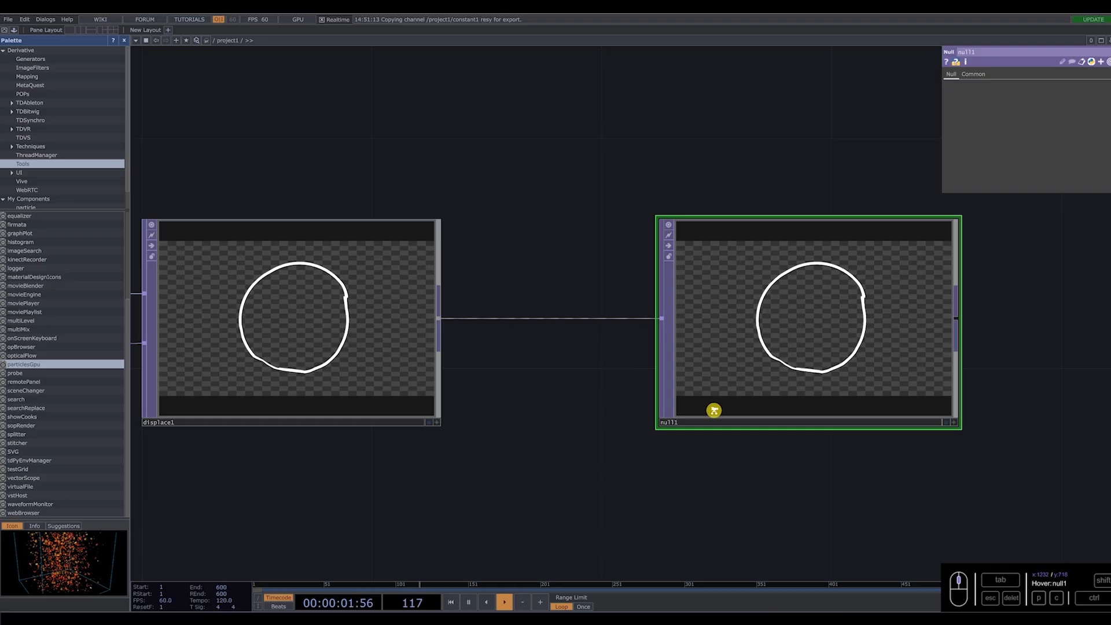
Add the particlesGpu palette component to the network and place it above and beyond null1.
{"action": "scroll", "coordinate": [714, 409], "scroll_direction": "down", "scroll_amount": 9}
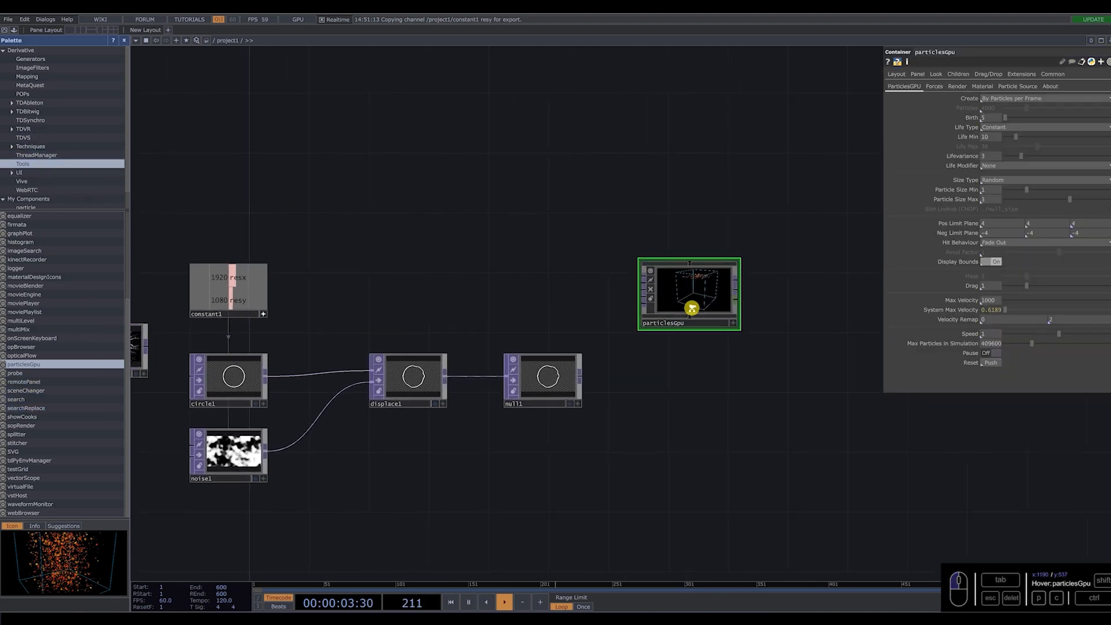
{"action": "scroll", "coordinate": [692, 308], "scroll_direction": "up", "scroll_amount": 7}
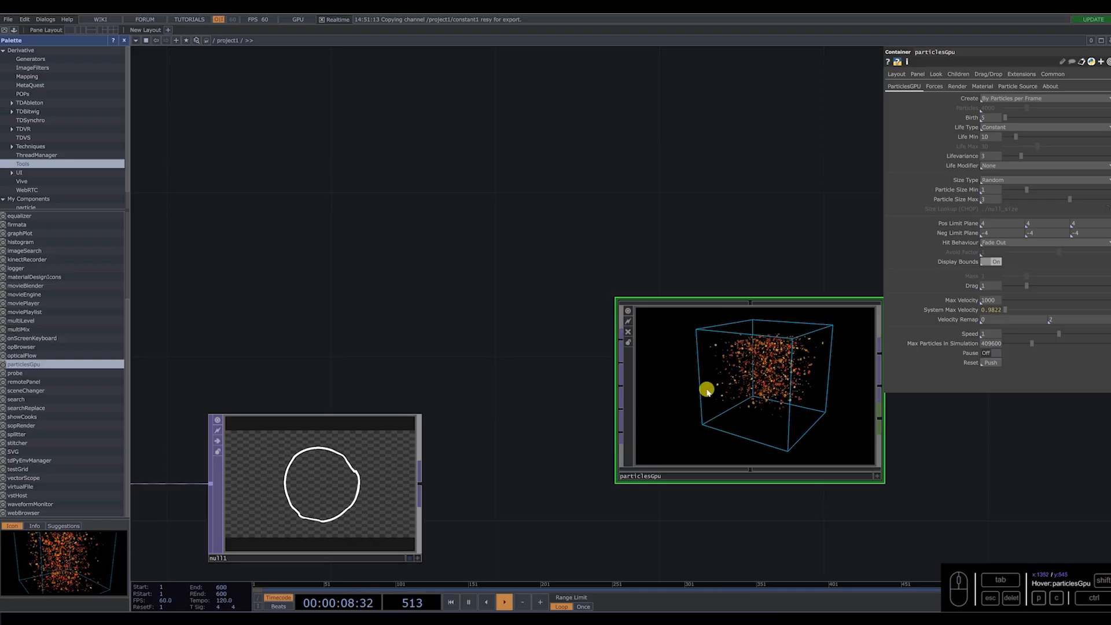
{"action": "left_click_drag", "start_coordinate": [767, 477], "coordinate": [780, 335]}
{"action": "scroll", "coordinate": [767, 395], "scroll_direction": "down", "scroll_amount": 7}
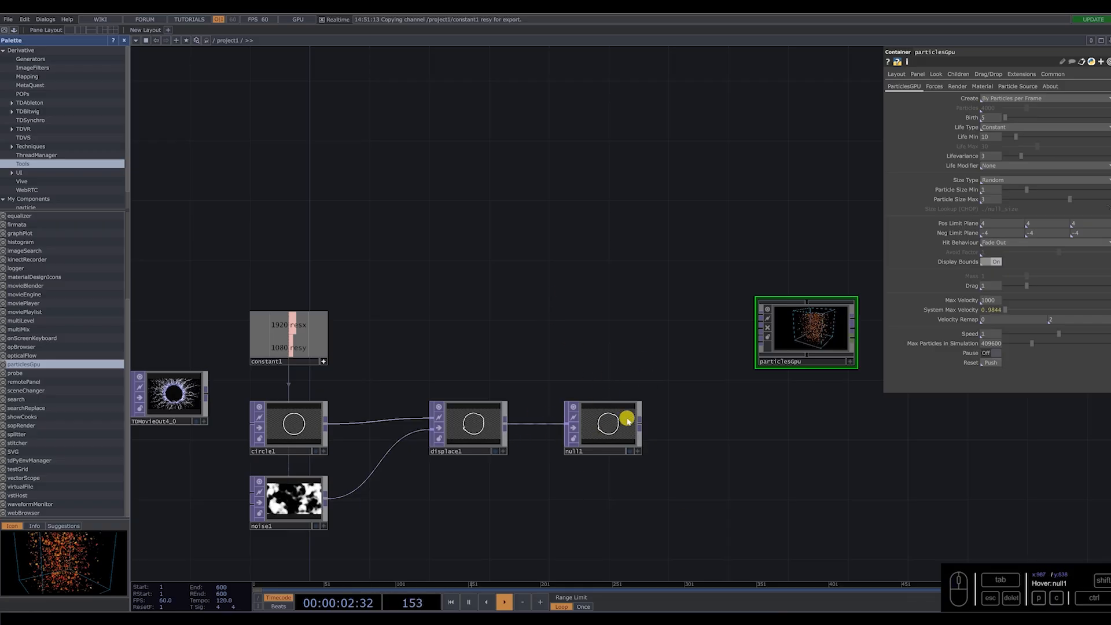
{"action": "scroll", "coordinate": [609, 431], "scroll_direction": "up", "scroll_amount": 6}
{"action": "left_click_drag", "start_coordinate": [738, 416], "coordinate": [498, 454]}
{"action": "scroll", "coordinate": [645, 419], "scroll_direction": "down", "scroll_amount": 6}
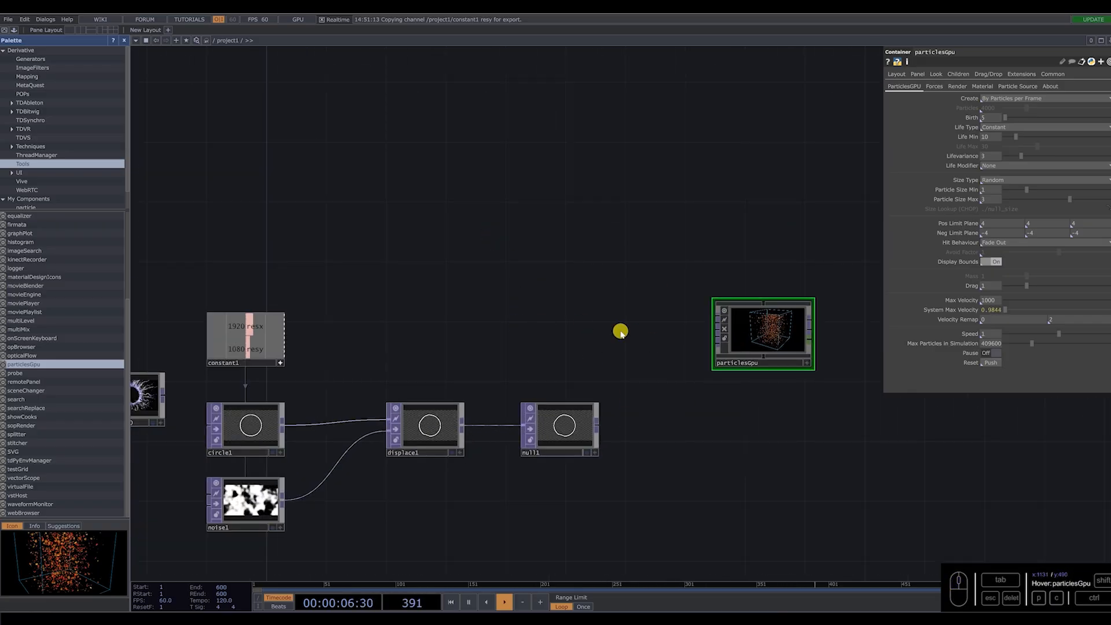
Add a Ramp TOP in the empty area above null1.
{"action": "key", "text": "Tab"}
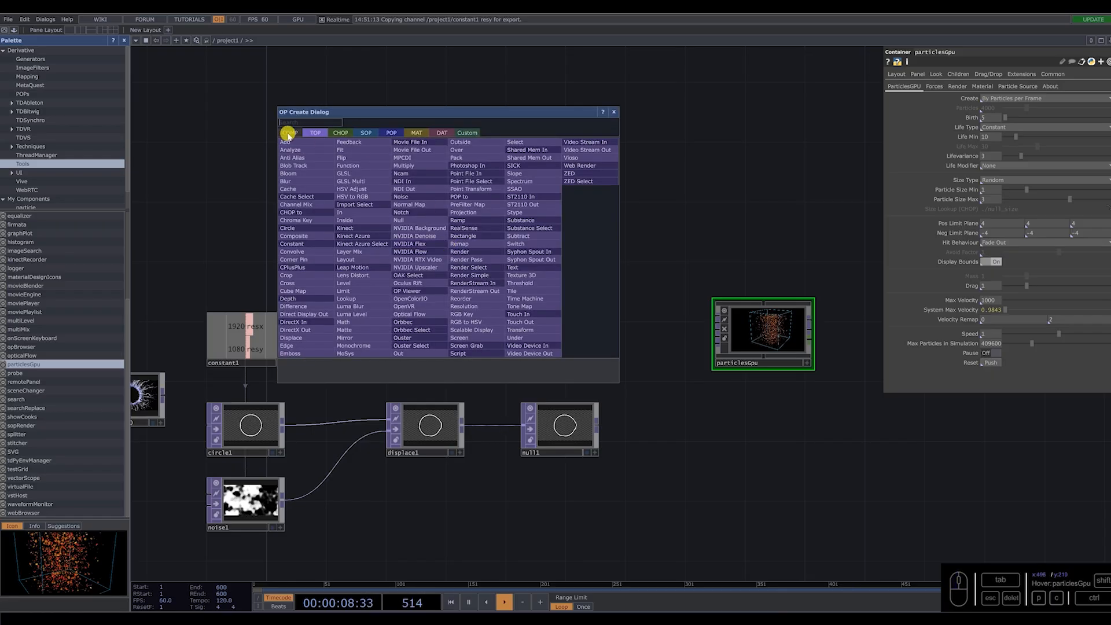
{"action": "type", "text": "ra"}
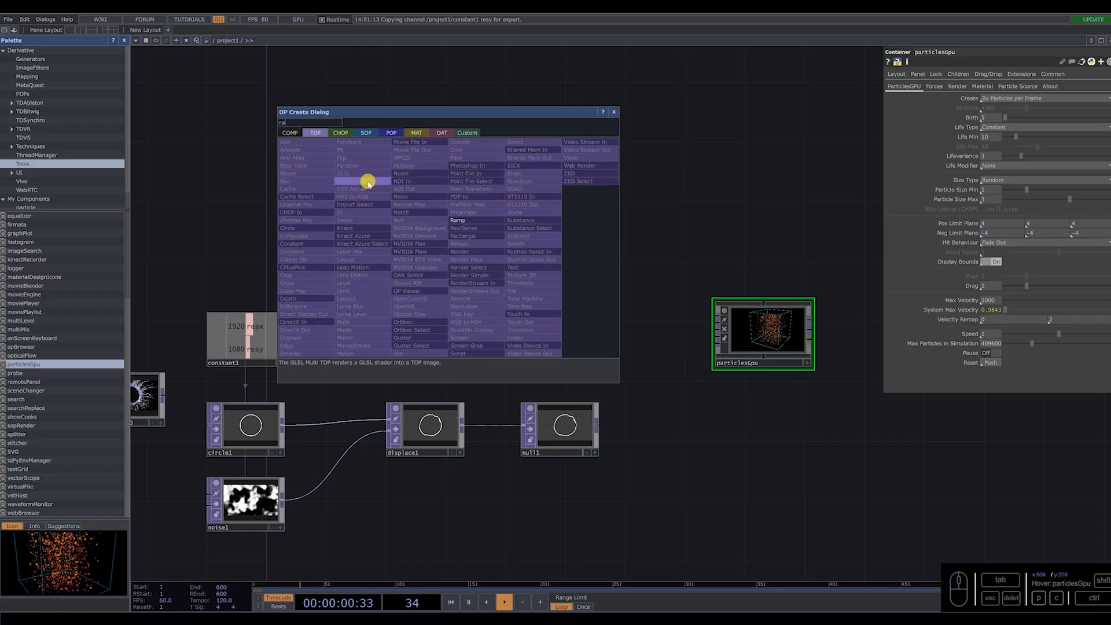
{"action": "left_click", "coordinate": [458, 220]}
{"action": "left_click", "coordinate": [538, 264]}
{"action": "scroll", "coordinate": [538, 264], "scroll_direction": "up", "scroll_amount": 3}
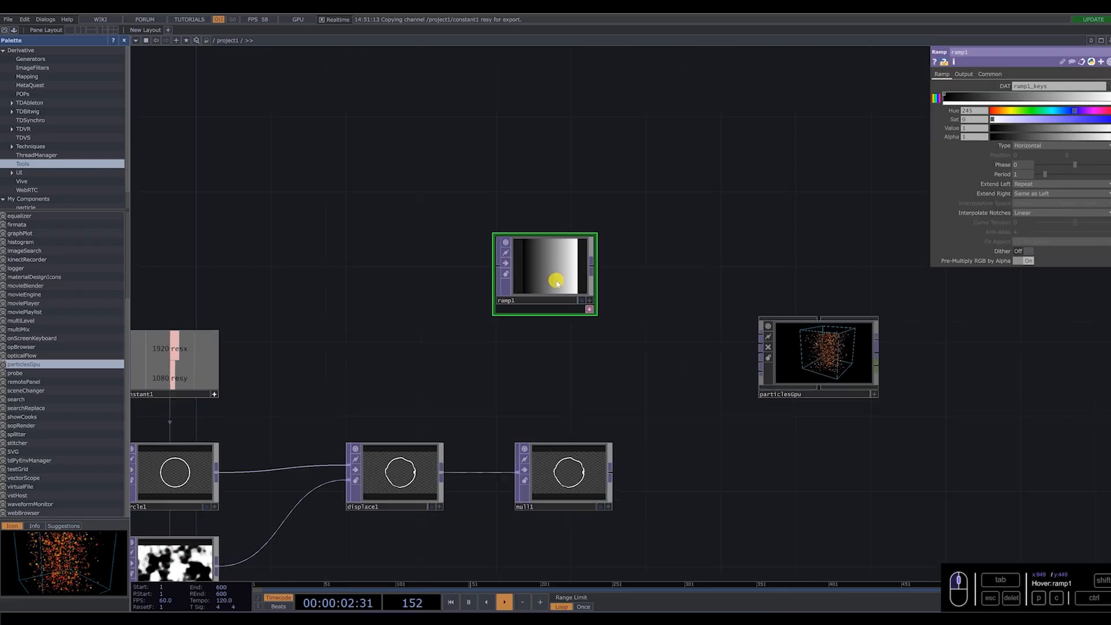
{"action": "key", "text": "ctrl+c"}
{"action": "key", "text": "ctrl+v"}
{"action": "key", "text": "Delete"}
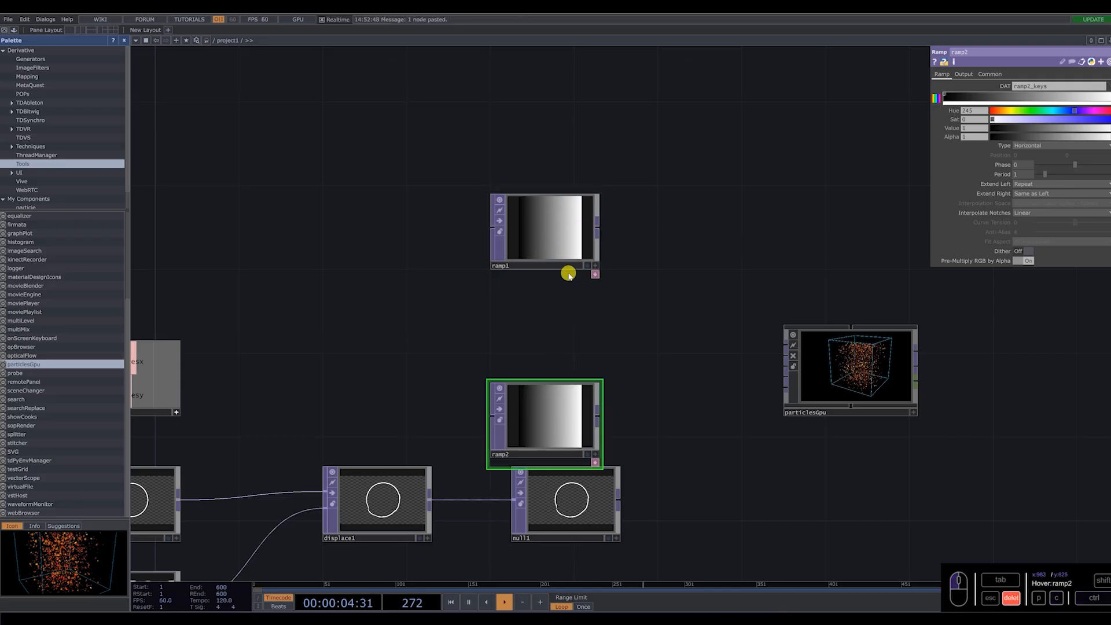
Set ramp1's resolution to 512 x 512 and its pixel format to 32-bit float (RGBA).
{"action": "left_click", "coordinate": [568, 234]}
{"action": "scroll", "coordinate": [568, 234], "scroll_direction": "up", "scroll_amount": 3}
{"action": "left_click", "coordinate": [990, 74]}
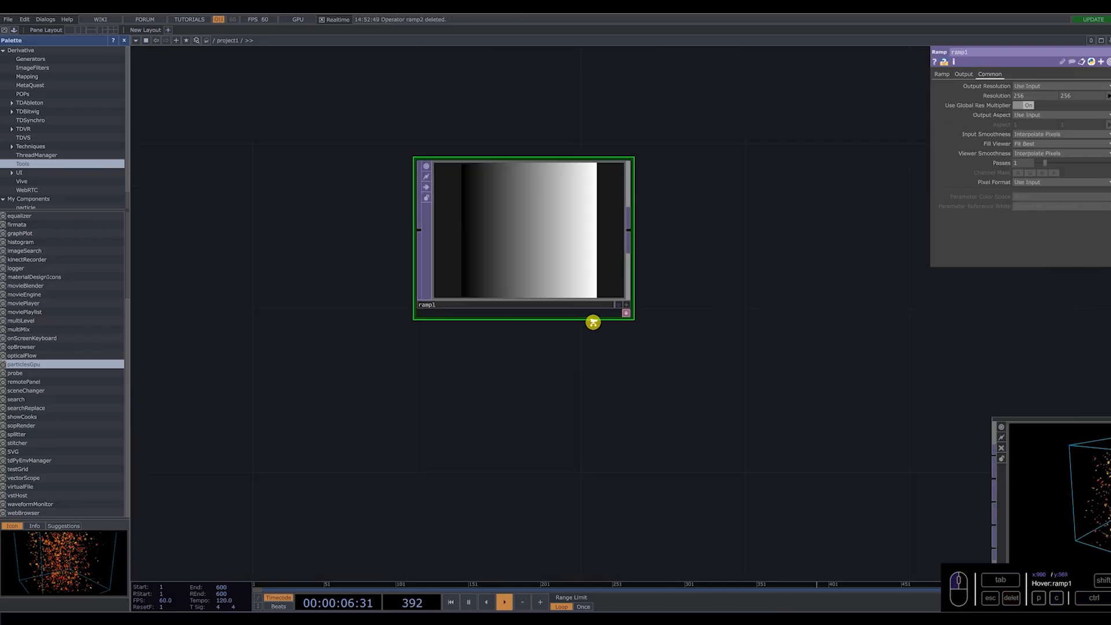
{"action": "scroll", "coordinate": [591, 318], "scroll_direction": "down", "scroll_amount": 2}
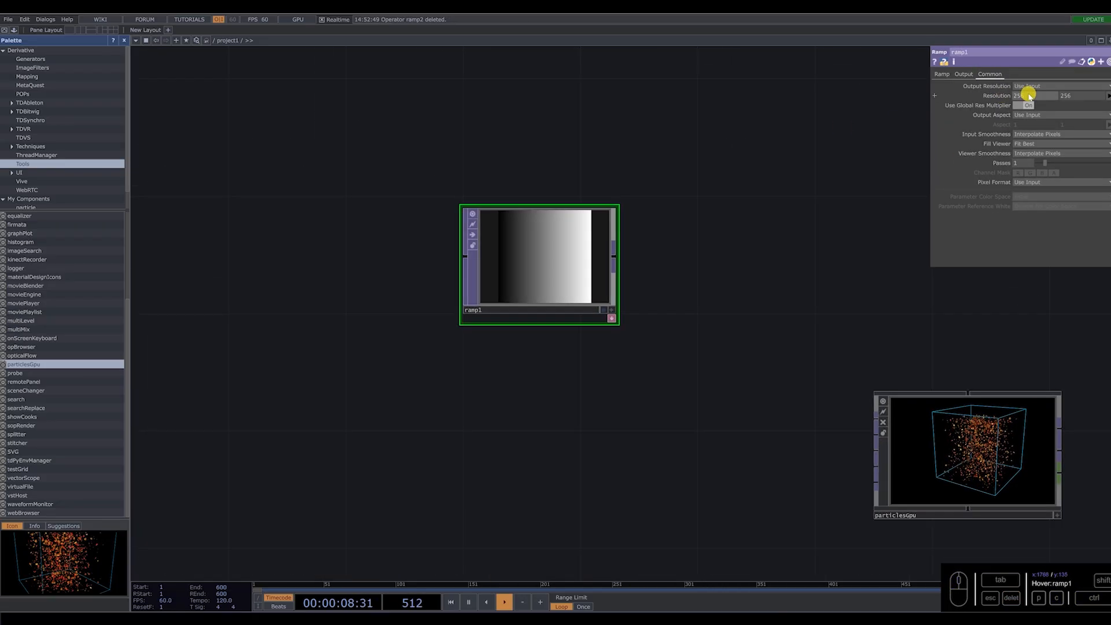
{"action": "left_click", "coordinate": [1108, 95]}
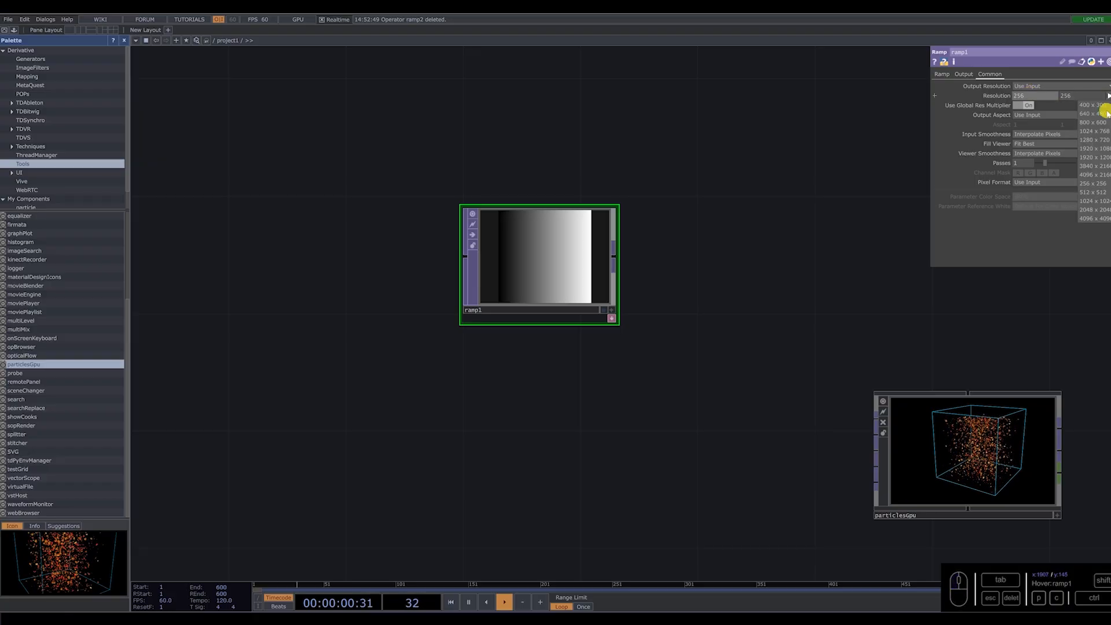
{"action": "left_click", "coordinate": [1098, 193]}
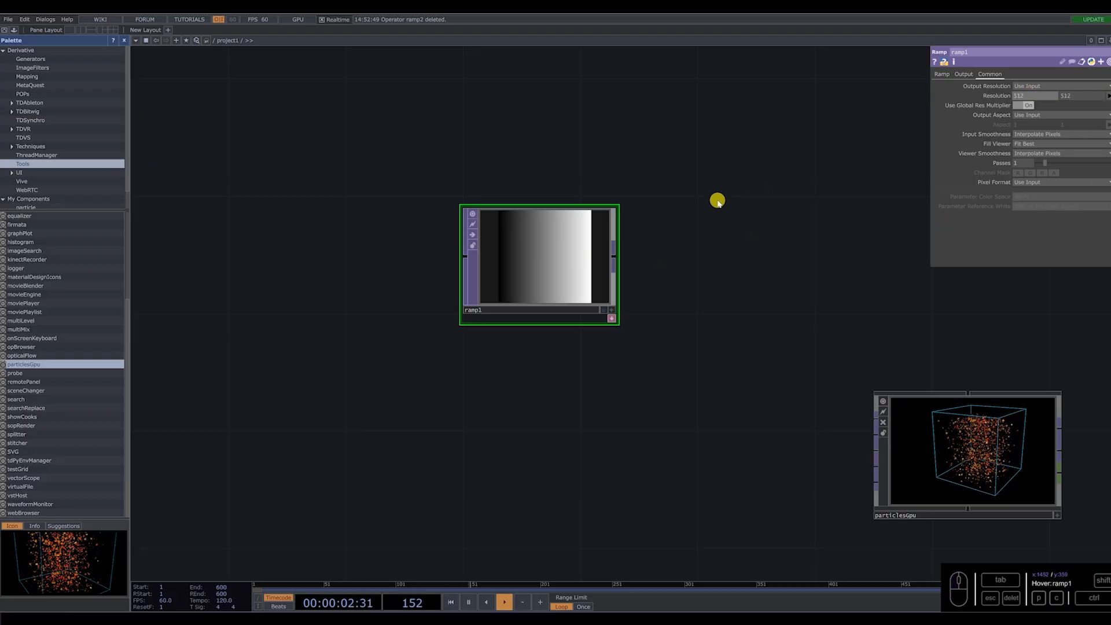
{"action": "left_click", "coordinate": [1034, 183]}
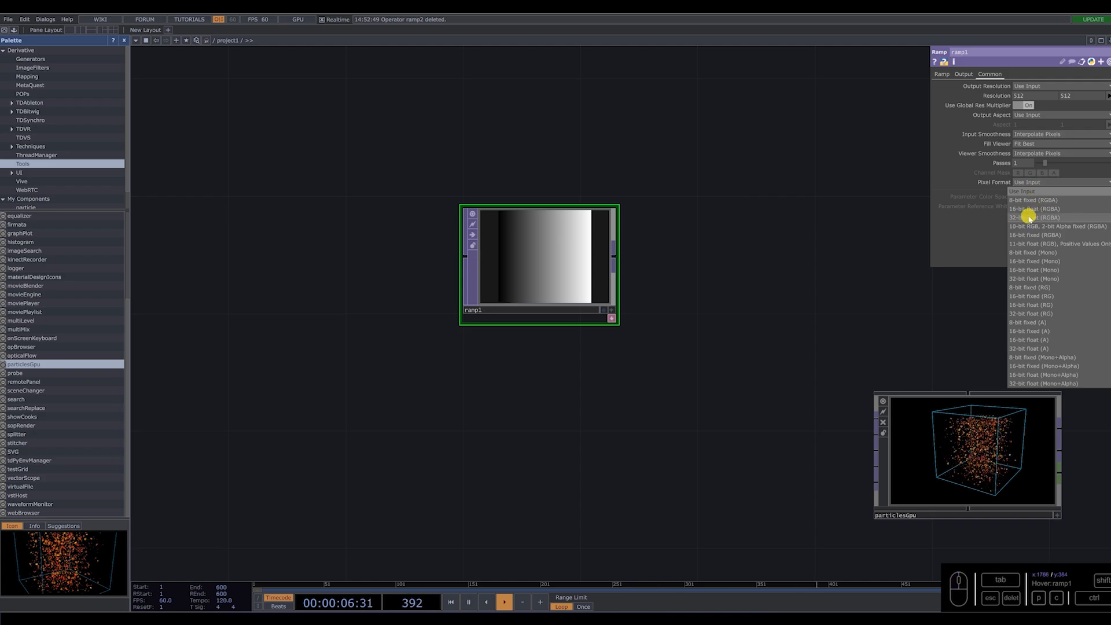
{"action": "left_click", "coordinate": [1035, 217]}
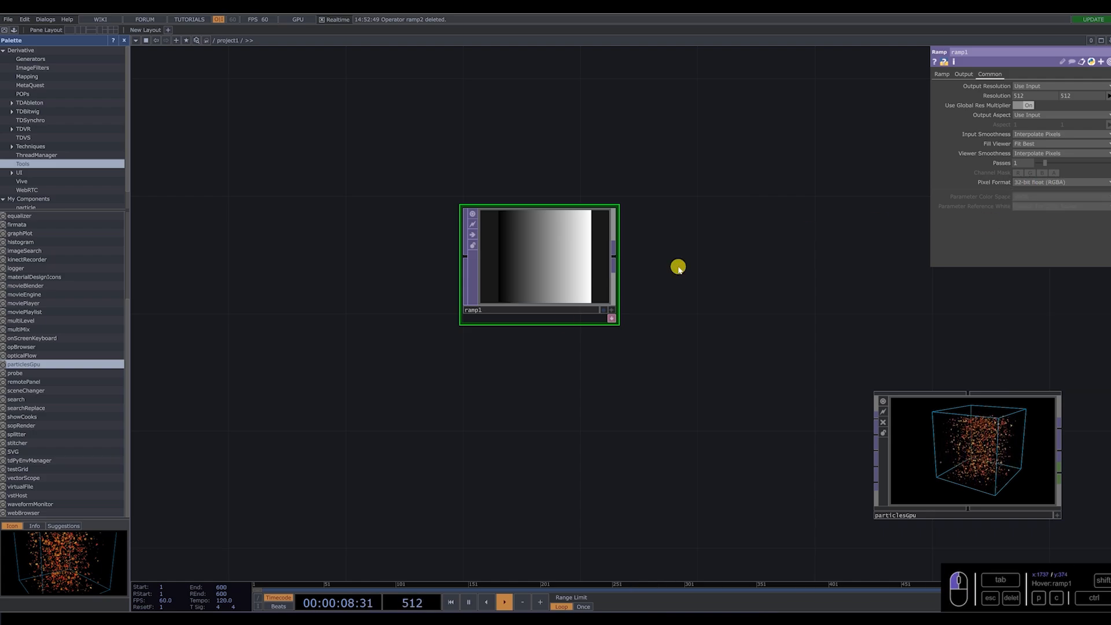
Duplicate ramp1 below the original and set the copy's ramp type to Vertical.
{"action": "key", "text": "ctrl+c"}
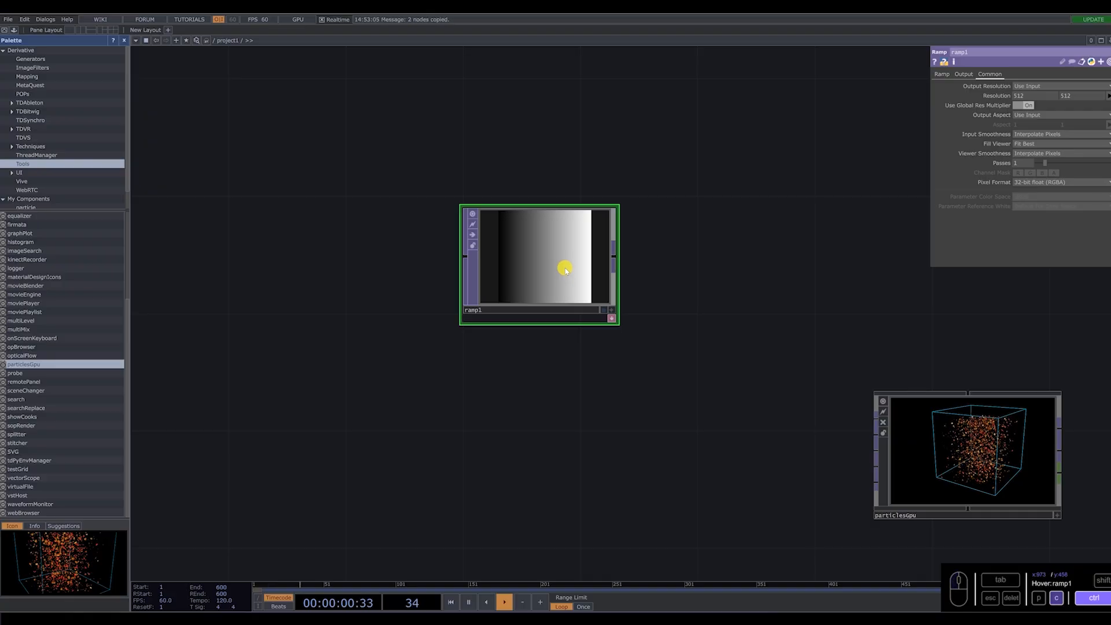
{"action": "key", "text": "ctrl+v"}
{"action": "left_click", "coordinate": [547, 365]}
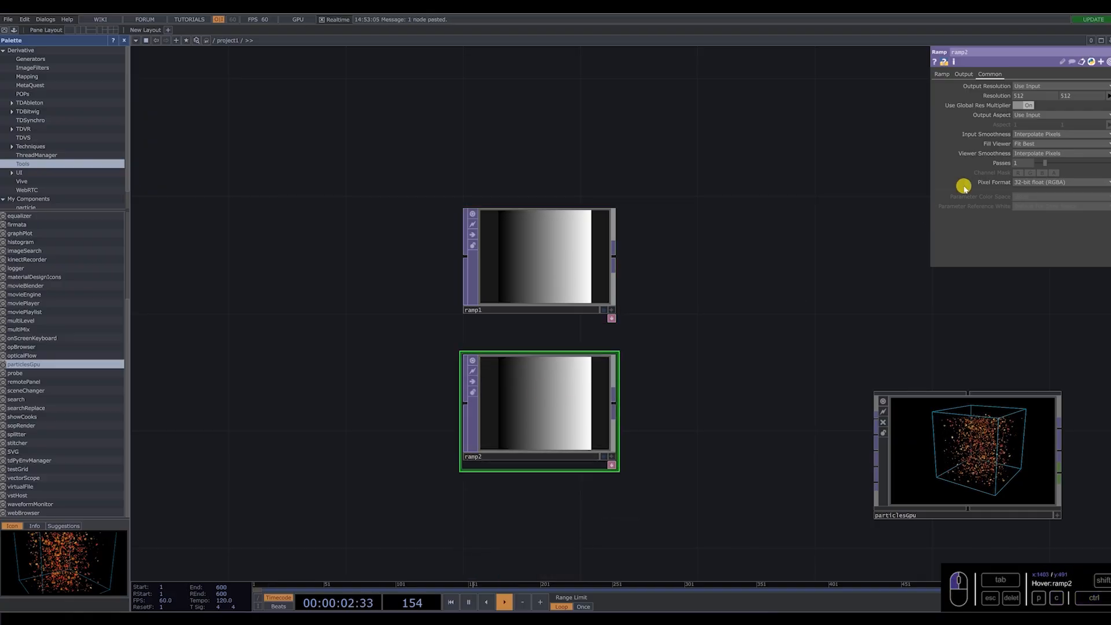
{"action": "left_click", "coordinate": [942, 75]}
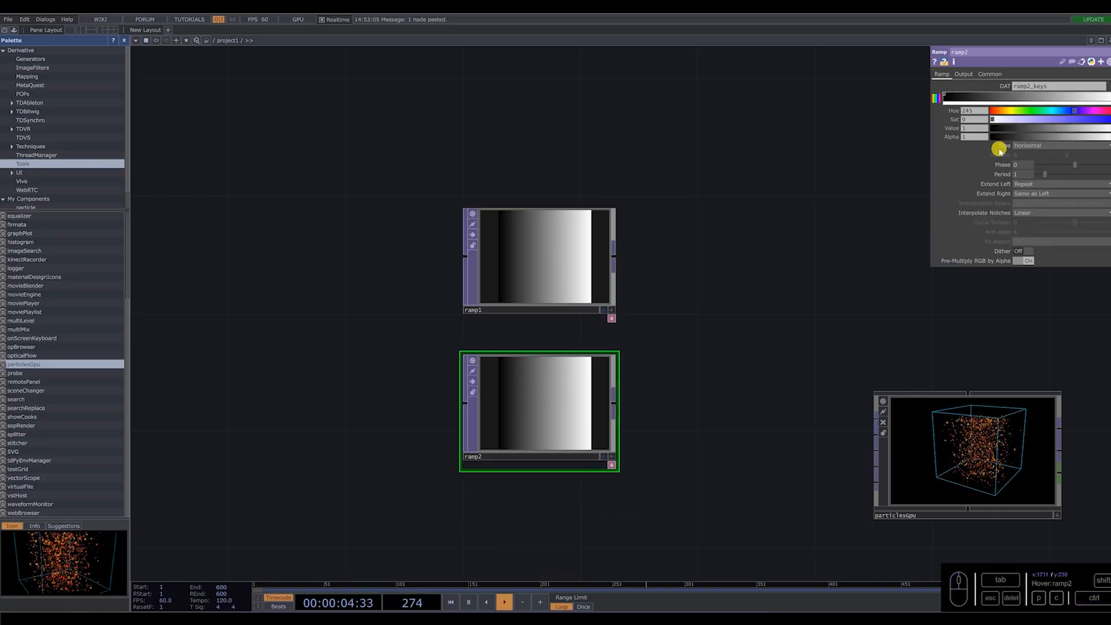
{"action": "left_click", "coordinate": [1039, 147]}
{"action": "left_click", "coordinate": [1034, 155]}
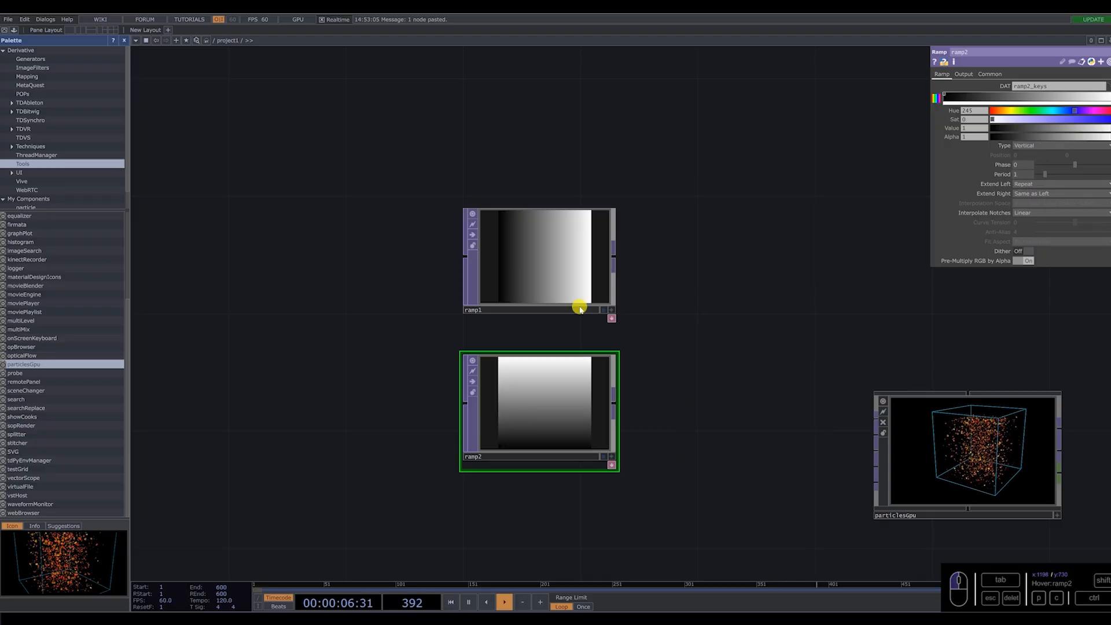
Add a Reorder TOP beside the two ramps.
{"action": "left_click_drag", "start_coordinate": [689, 350], "coordinate": [684, 318]}
{"action": "key", "text": "Tab"}
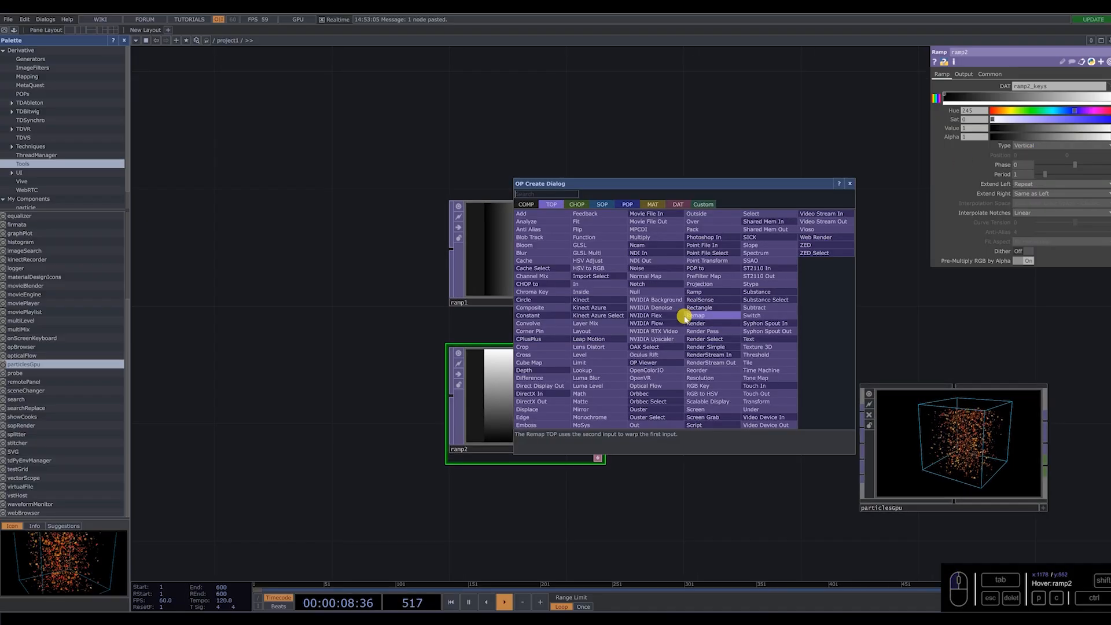
{"action": "type", "text": "re"}
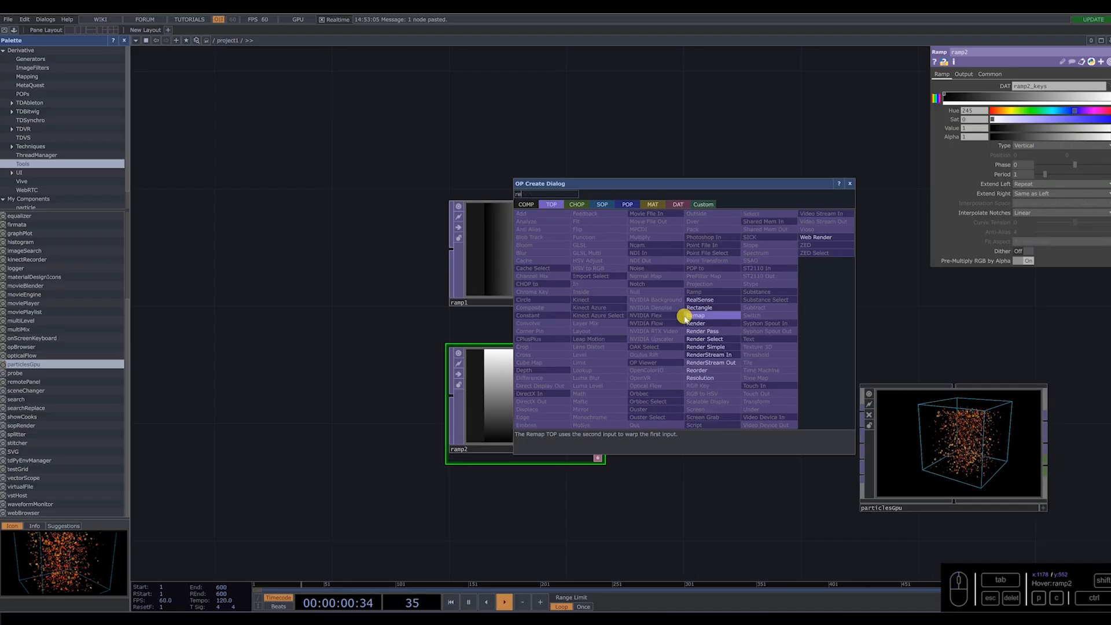
{"action": "left_click", "coordinate": [699, 371]}
{"action": "left_click", "coordinate": [768, 304]}
Arrange the ramps and reorder1 above the ring chain, and connect ramp1 and ramp2 to reorder1's first and second inputs.
{"action": "scroll", "coordinate": [740, 344], "scroll_direction": "down", "scroll_amount": 3}
{"action": "right_click_drag", "start_coordinate": [656, 439], "coordinate": [602, 298]}
{"action": "left_click_drag", "start_coordinate": [606, 293], "coordinate": [530, 263]}
{"action": "left_click_drag", "start_coordinate": [719, 327], "coordinate": [689, 282]}
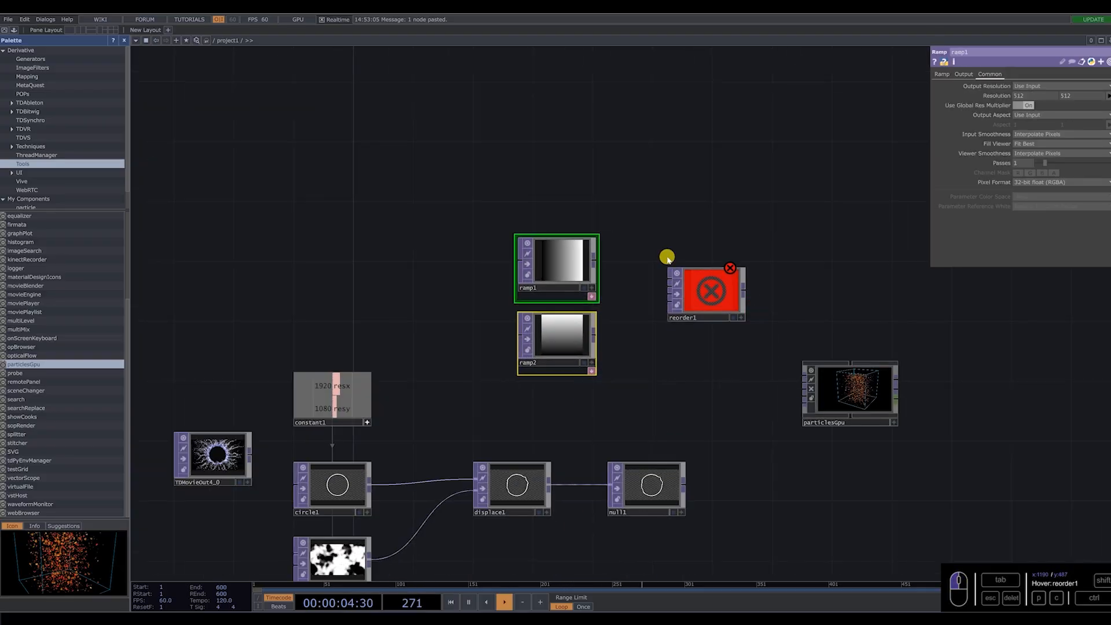
{"action": "scroll", "coordinate": [668, 256], "scroll_direction": "up", "scroll_amount": 3}
{"action": "left_click_drag", "start_coordinate": [567, 259], "coordinate": [671, 301]}
{"action": "scroll", "coordinate": [644, 305], "scroll_direction": "up", "scroll_amount": 2}
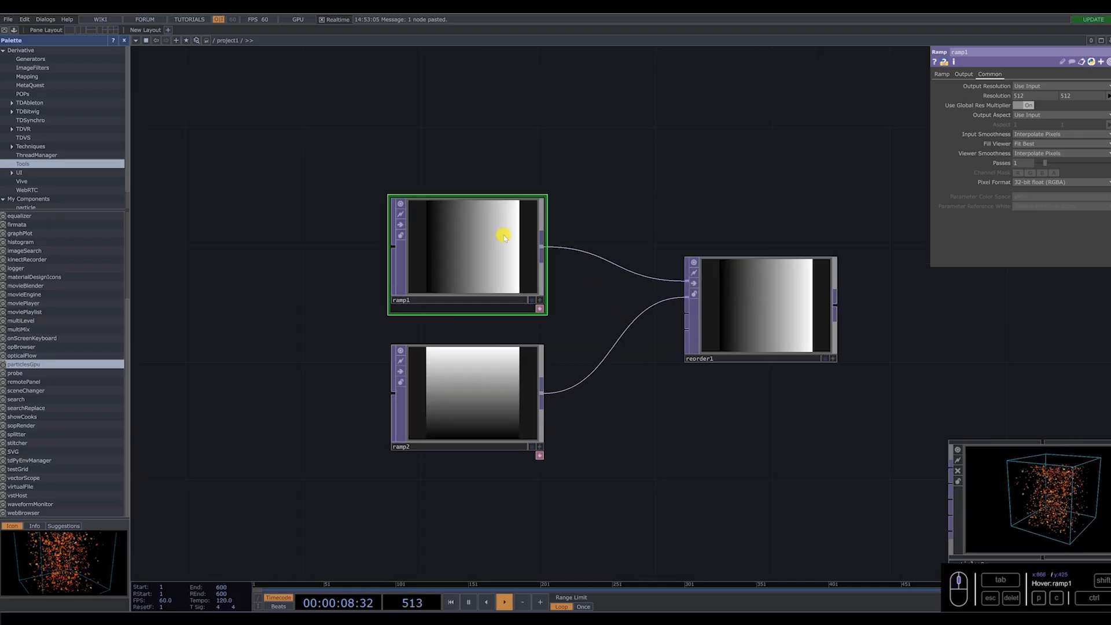
Set reorder1's output green to come from Input 2 and its output blue to Zero.
{"action": "left_click", "coordinate": [734, 290]}
{"action": "scroll", "coordinate": [734, 289], "scroll_direction": "up", "scroll_amount": 3}
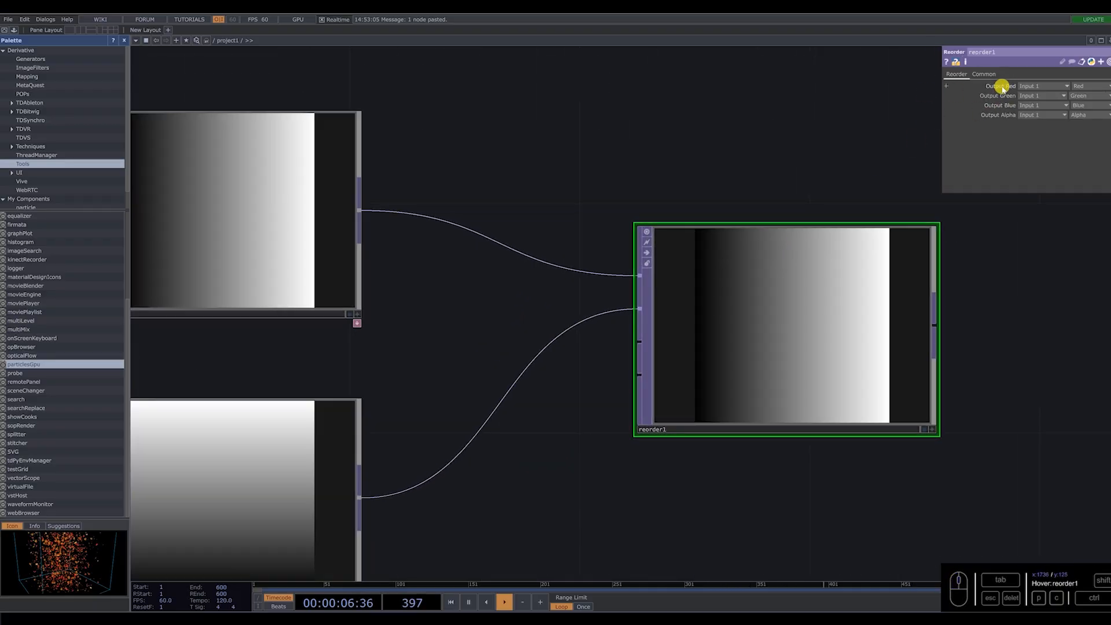
{"action": "left_click", "coordinate": [1033, 106]}
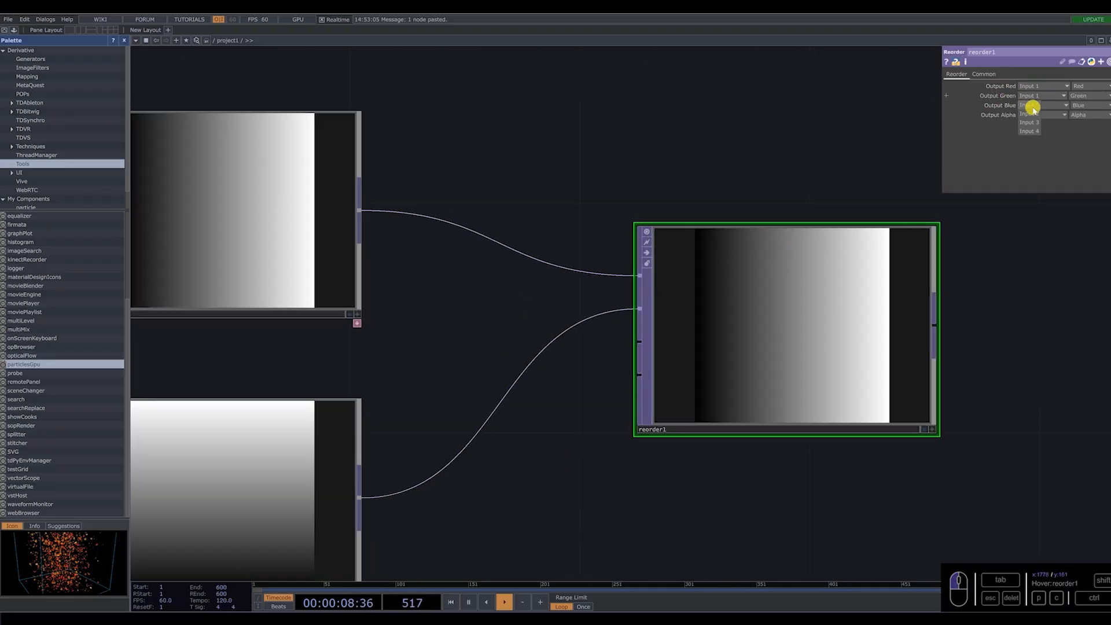
{"action": "left_click", "coordinate": [1033, 112]}
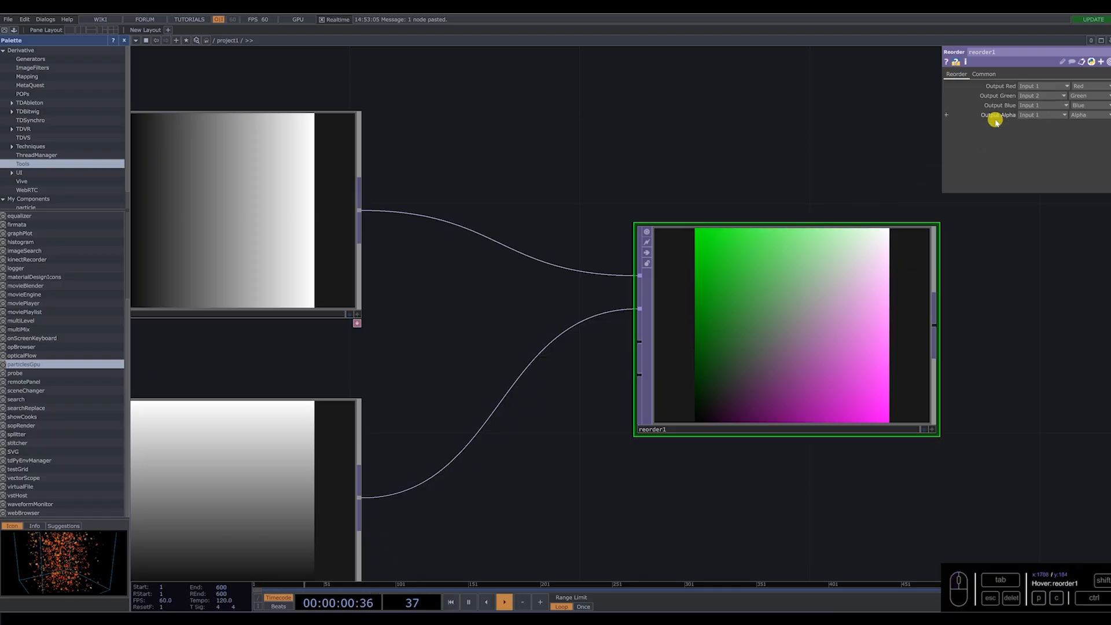
{"action": "scroll", "coordinate": [819, 275], "scroll_direction": "down", "scroll_amount": 3}
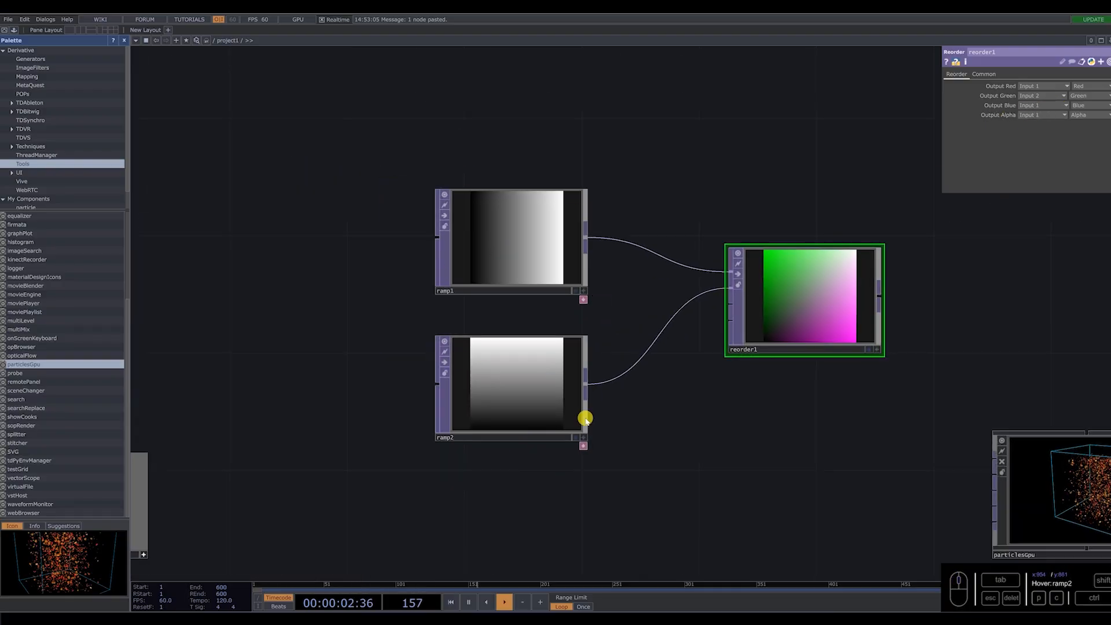
{"action": "scroll", "coordinate": [808, 290], "scroll_direction": "up", "scroll_amount": 5}
{"action": "left_click", "coordinate": [1096, 106]}
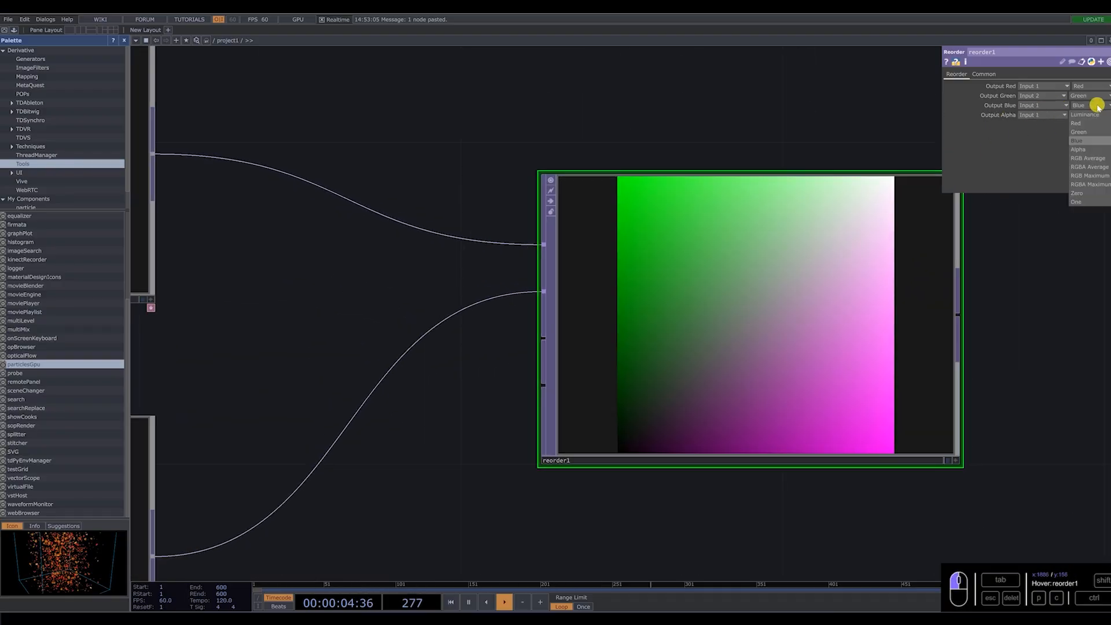
{"action": "left_click", "coordinate": [1087, 197]}
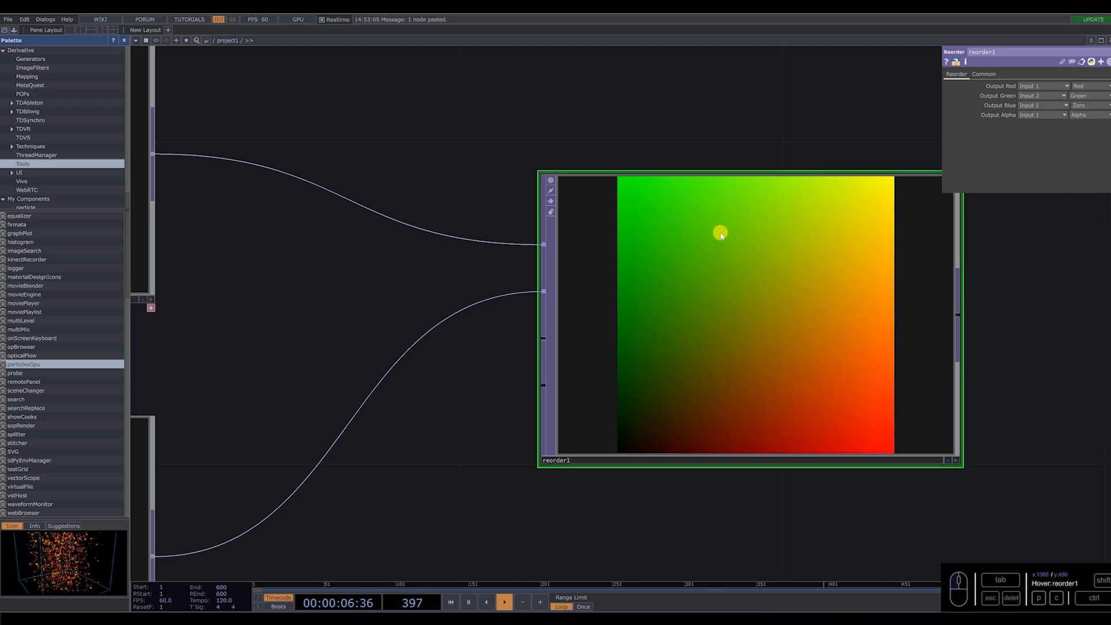
Connect null1 to reorder1's fourth input and set reorder1's output alpha to come from Input 4.
{"action": "scroll", "coordinate": [765, 255], "scroll_direction": "down", "scroll_amount": 3}
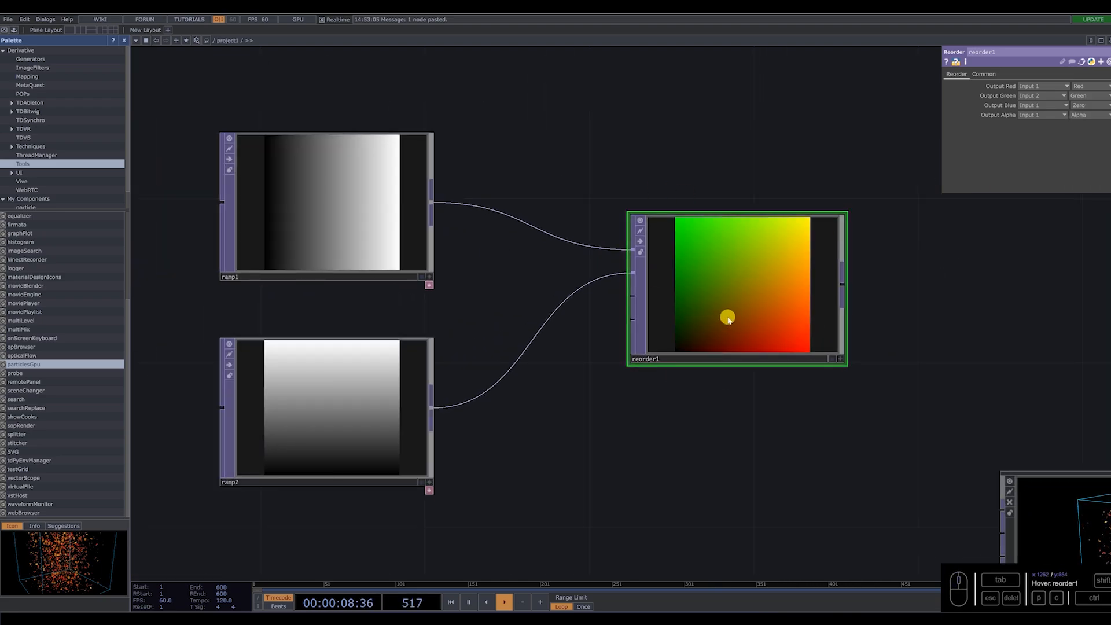
{"action": "scroll", "coordinate": [709, 359], "scroll_direction": "down", "scroll_amount": 5}
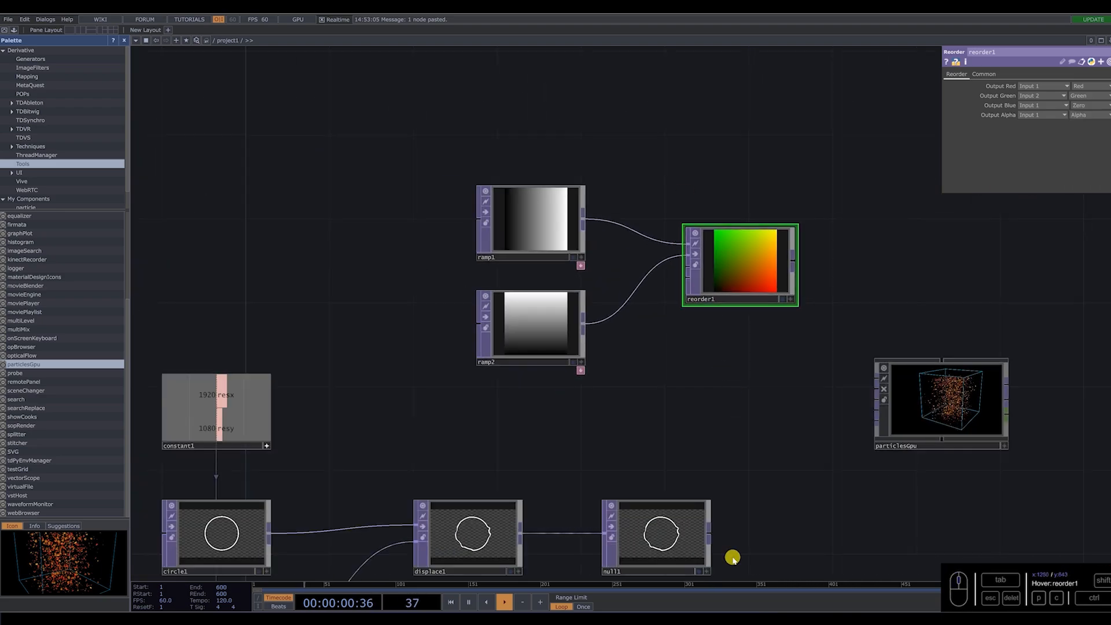
{"action": "left_click_drag", "start_coordinate": [655, 499], "coordinate": [640, 424]}
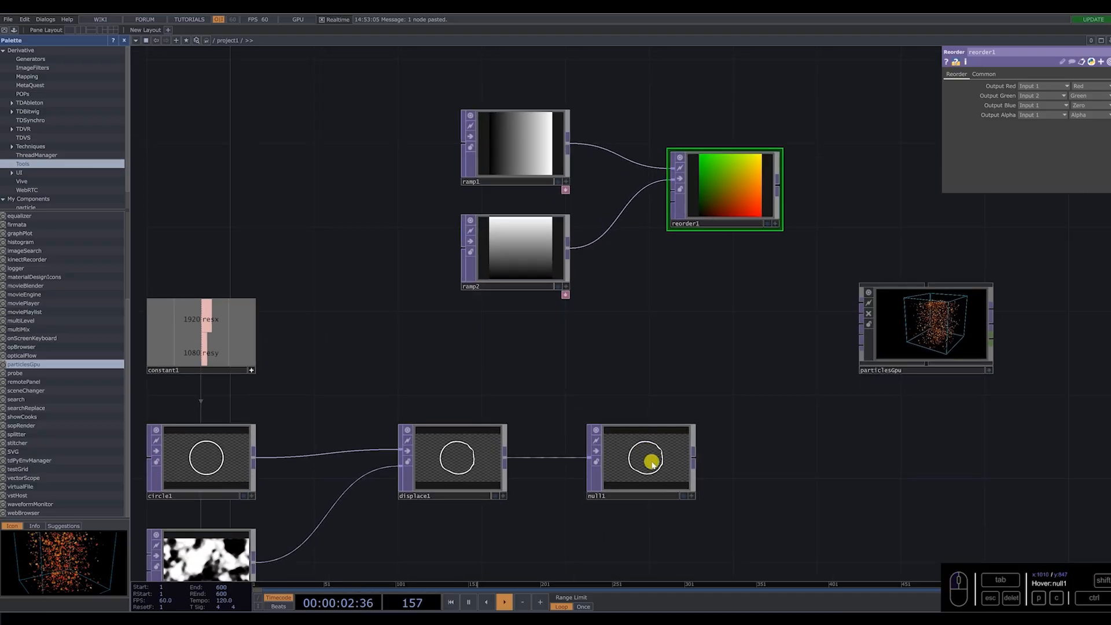
{"action": "left_click_drag", "start_coordinate": [695, 458], "coordinate": [671, 199]}
{"action": "scroll", "coordinate": [700, 194], "scroll_direction": "up", "scroll_amount": 4}
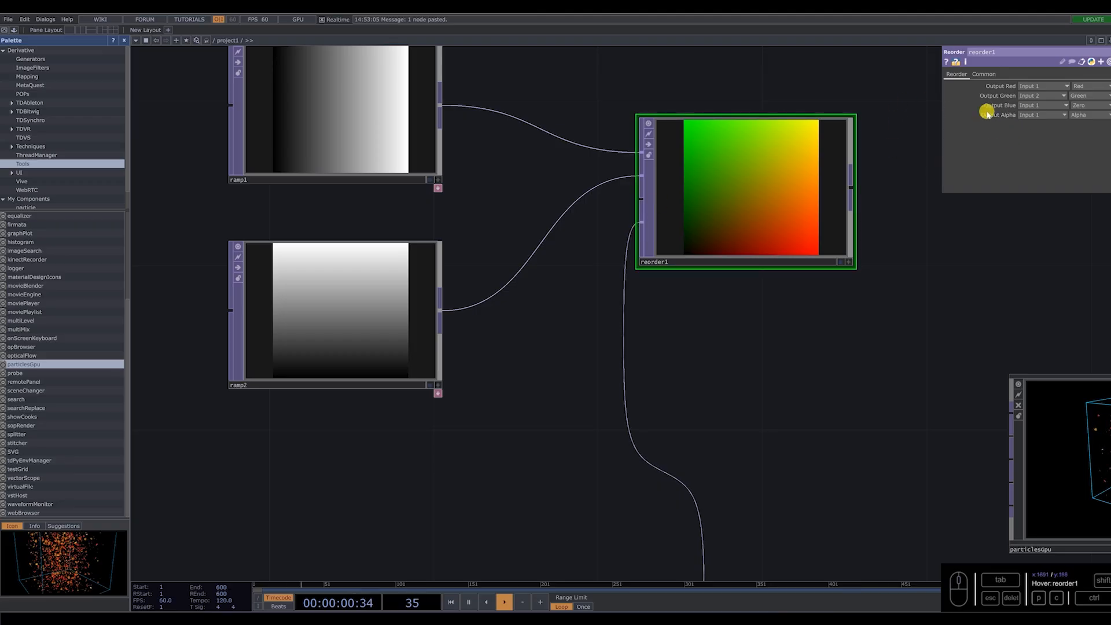
{"action": "left_click", "coordinate": [1038, 116]}
{"action": "left_click", "coordinate": [1030, 151]}
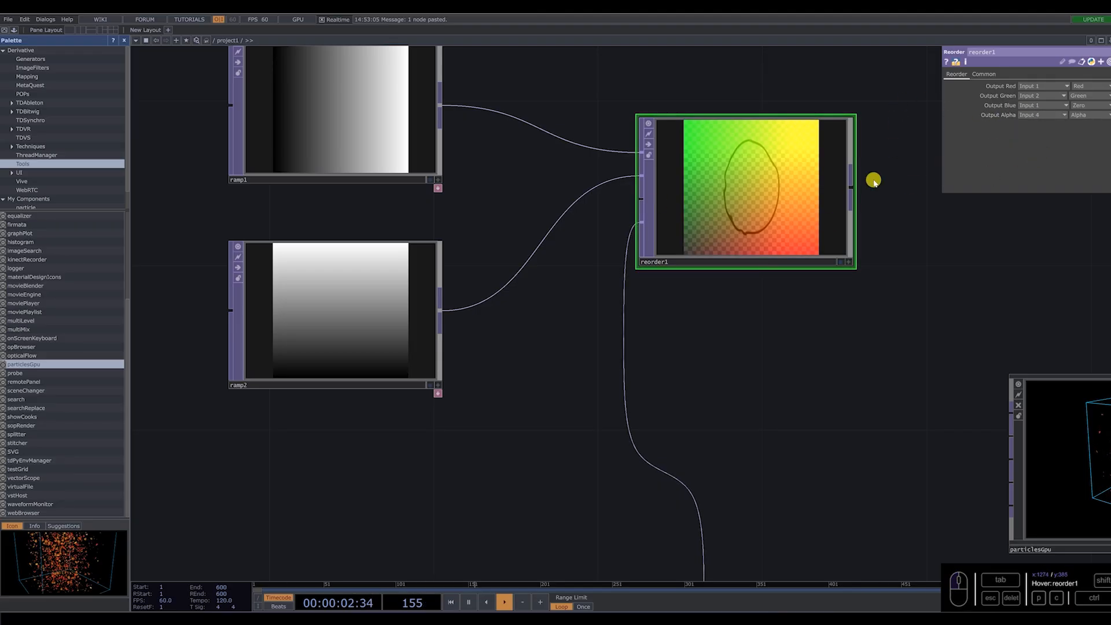
Display reorder1's viewer as points and examine the ring-shaped point cloud.
{"action": "left_click", "coordinate": [849, 264]}
{"action": "right_click", "coordinate": [747, 174]}
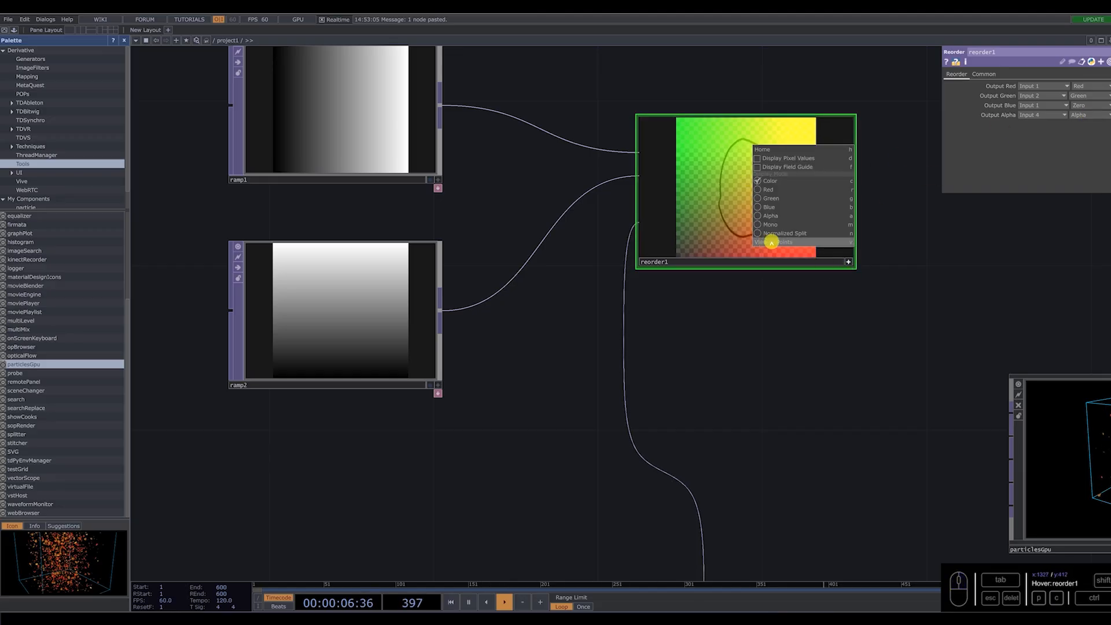
{"action": "left_click", "coordinate": [773, 243]}
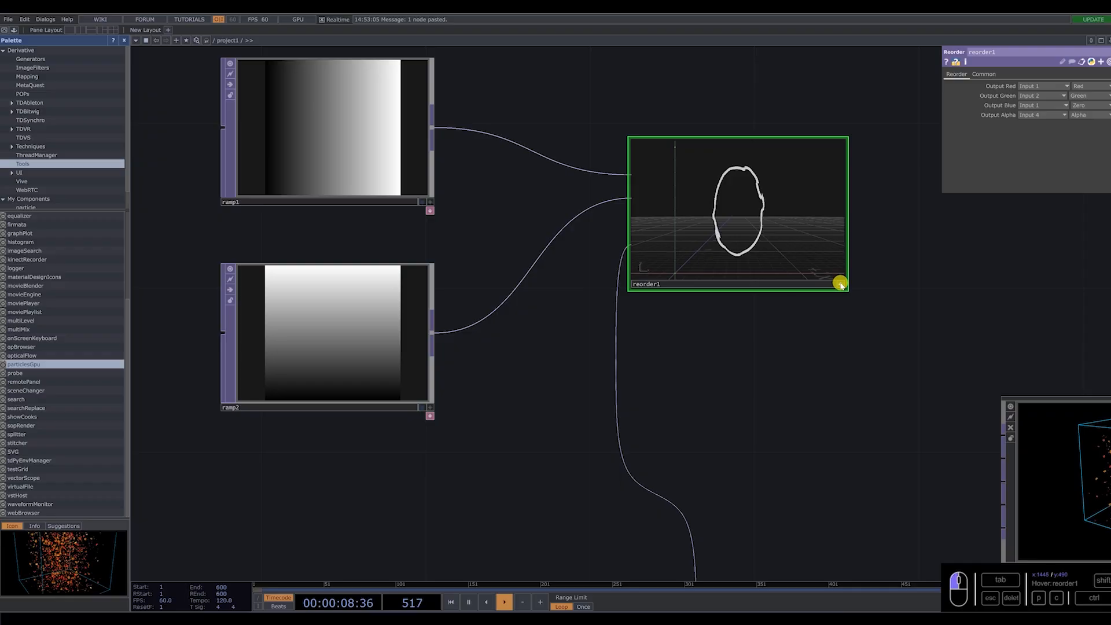
{"action": "scroll", "coordinate": [743, 205], "scroll_direction": "up", "scroll_amount": 5}
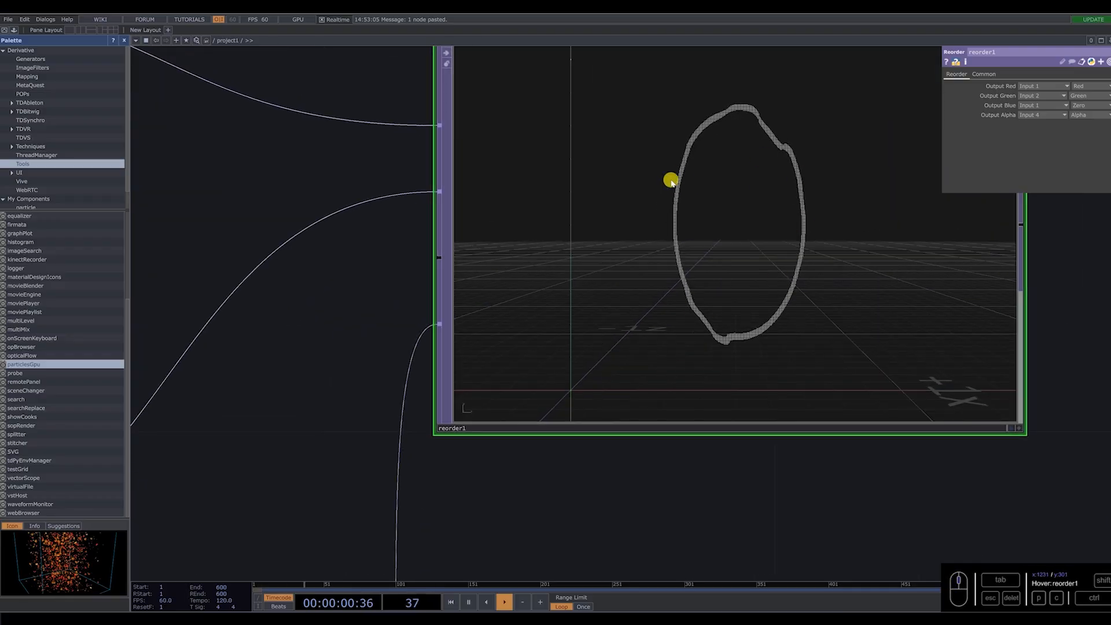
{"action": "scroll", "coordinate": [731, 226], "scroll_direction": "down", "scroll_amount": 5}
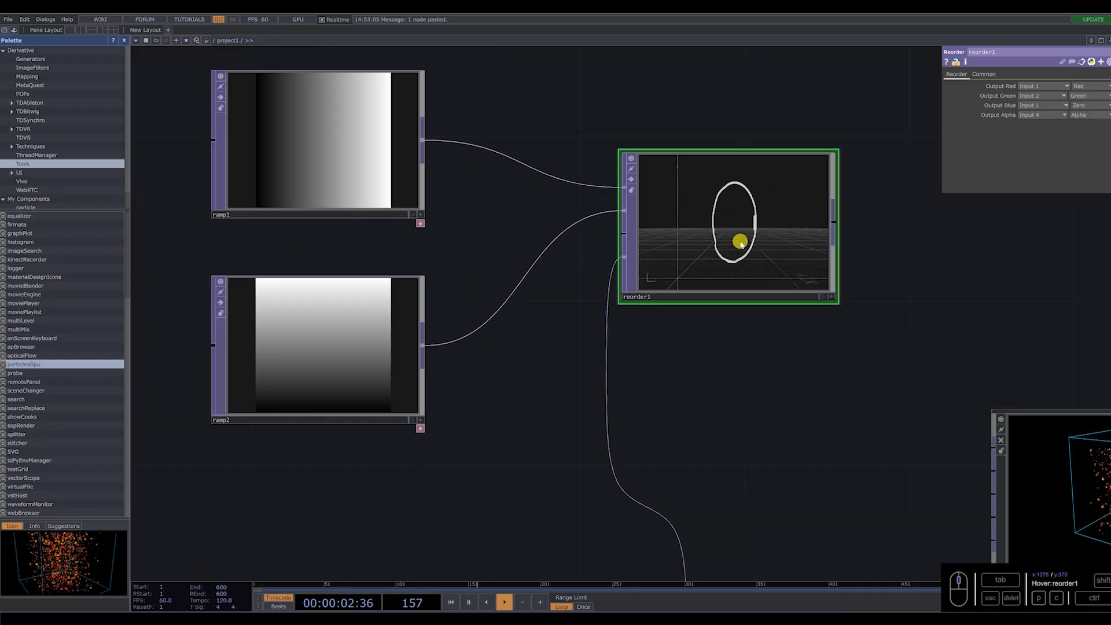
{"action": "scroll", "coordinate": [727, 255], "scroll_direction": "down", "scroll_amount": 5}
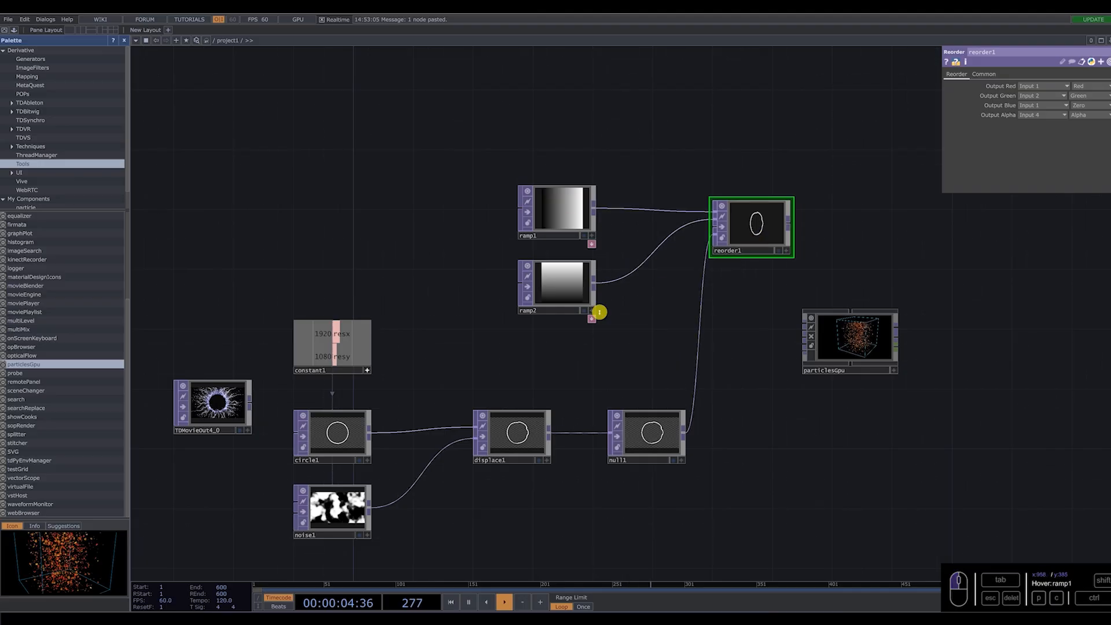
Move particlesGpu farther from the chain to make room and add a Point Transform TOP after reorder1.
{"action": "left_click_drag", "start_coordinate": [849, 347], "coordinate": [985, 362]}
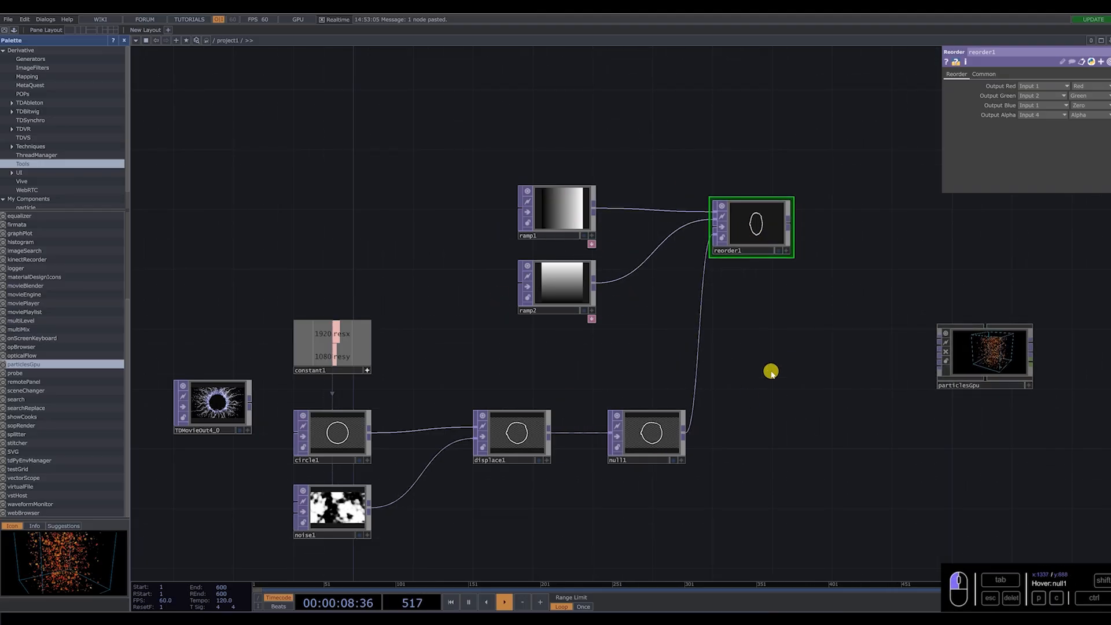
{"action": "scroll", "coordinate": [667, 348], "scroll_direction": "up", "scroll_amount": 5}
{"action": "left_click_drag", "start_coordinate": [786, 362], "coordinate": [761, 300]}
{"action": "right_click", "coordinate": [749, 277]}
{"action": "key", "text": "Escape"}
{"action": "right_click", "coordinate": [751, 283]}
{"action": "type", "text": "po"}
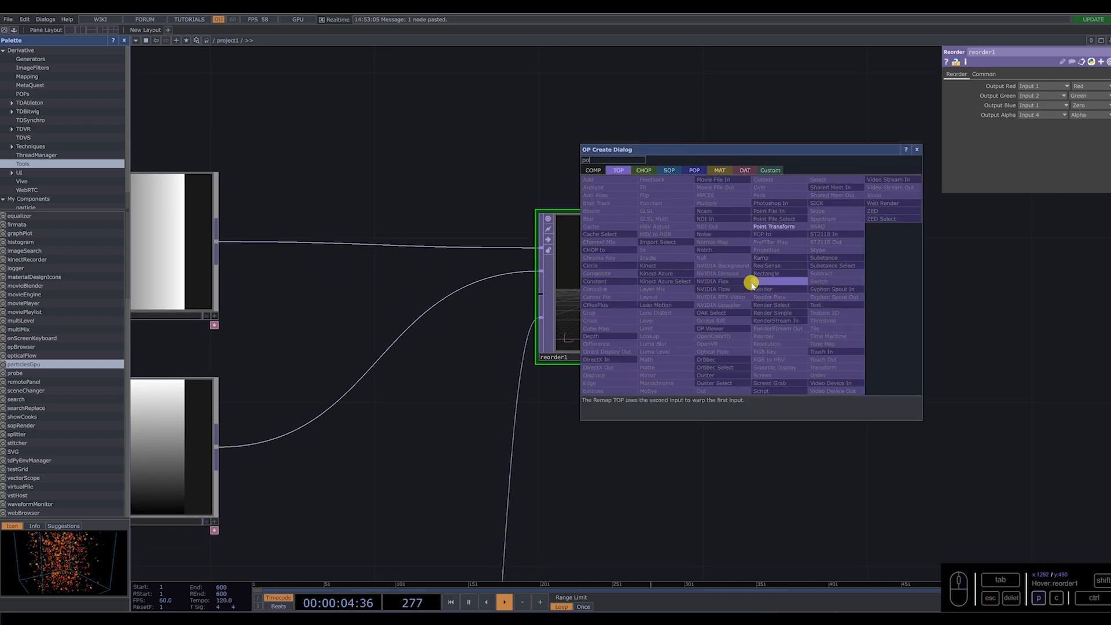
{"action": "left_click", "coordinate": [774, 226]}
{"action": "left_click", "coordinate": [932, 284]}
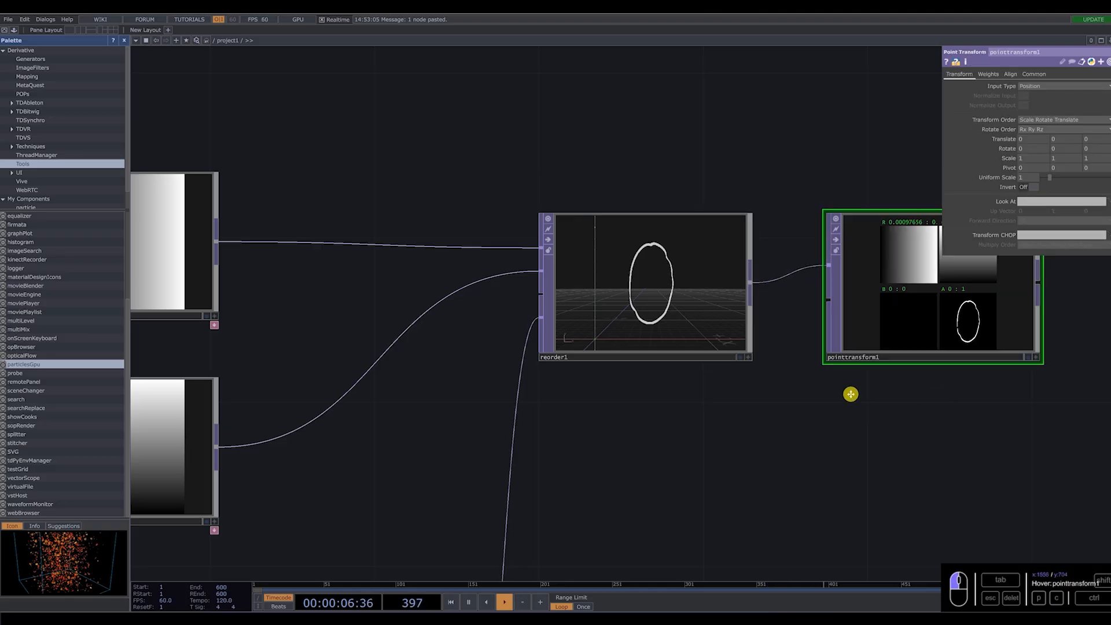
Display pointtransform1's viewer as points.
{"action": "left_click_drag", "start_coordinate": [851, 394], "coordinate": [758, 389]}
{"action": "left_click", "coordinate": [944, 351]}
{"action": "right_click", "coordinate": [849, 303]}
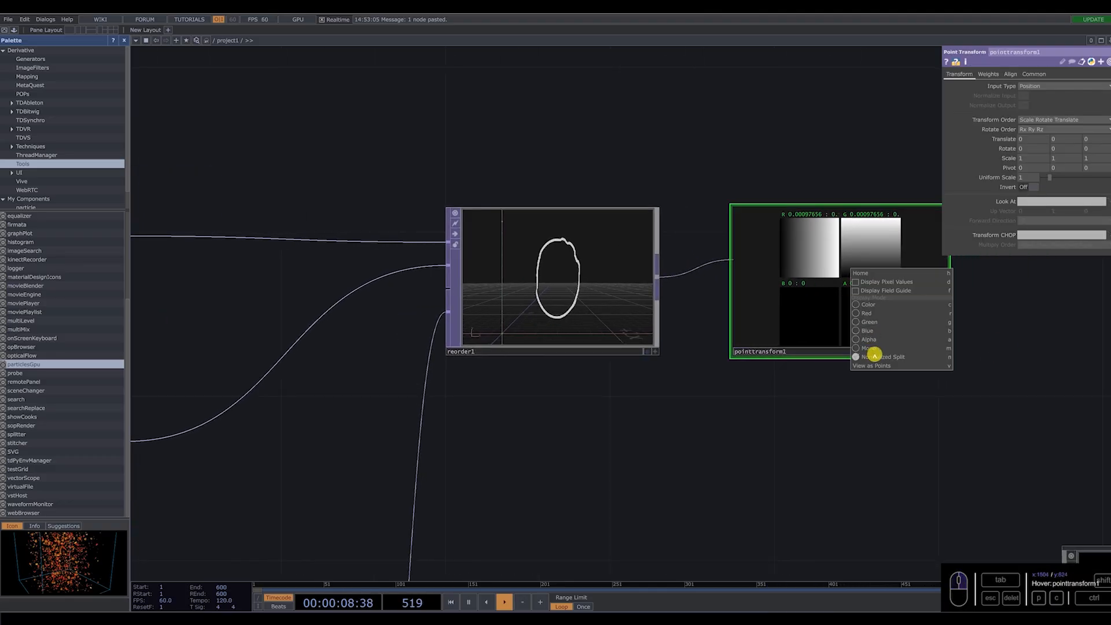
{"action": "left_click", "coordinate": [884, 371]}
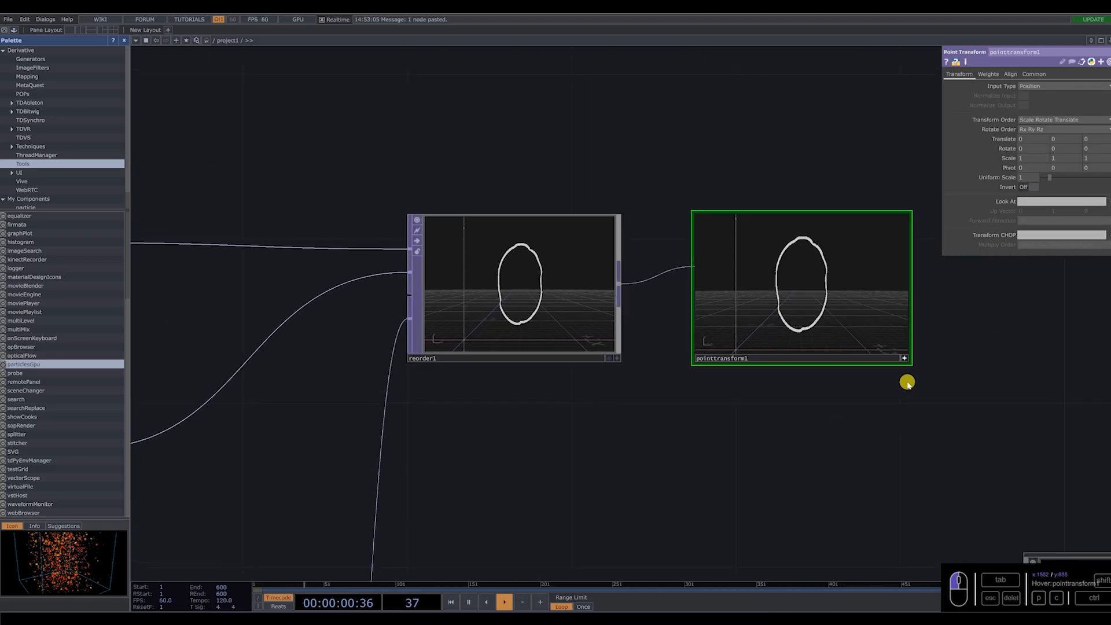
Set pointtransform1's X scale to 1.777778 to correct the ring's aspect ratio.
{"action": "left_click_drag", "start_coordinate": [803, 426], "coordinate": [786, 424]}
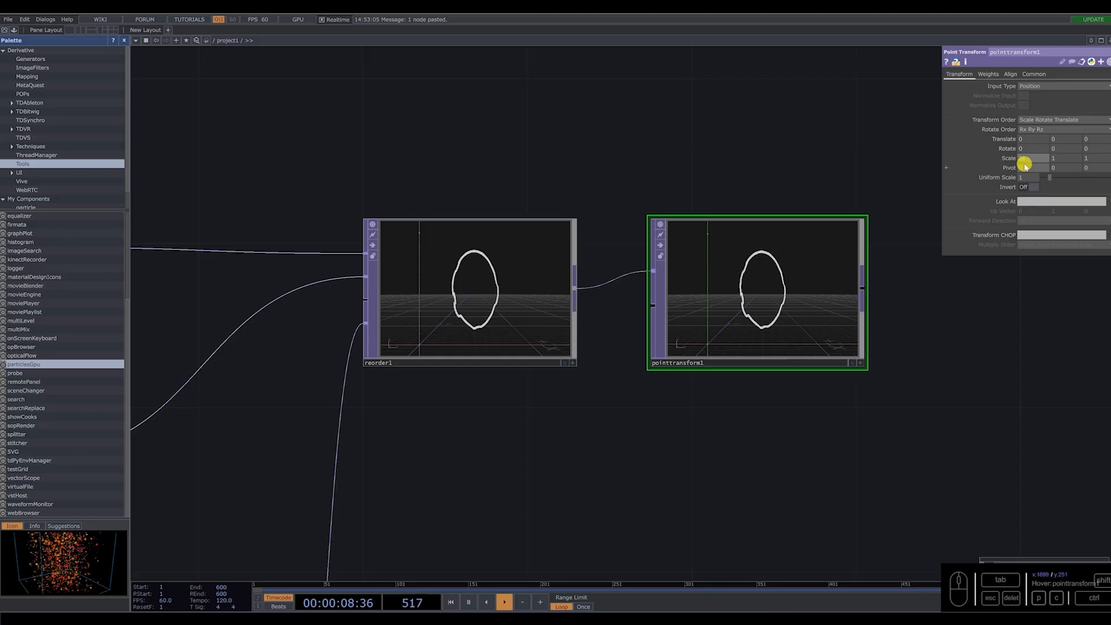
{"action": "left_click", "coordinate": [911, 356]}
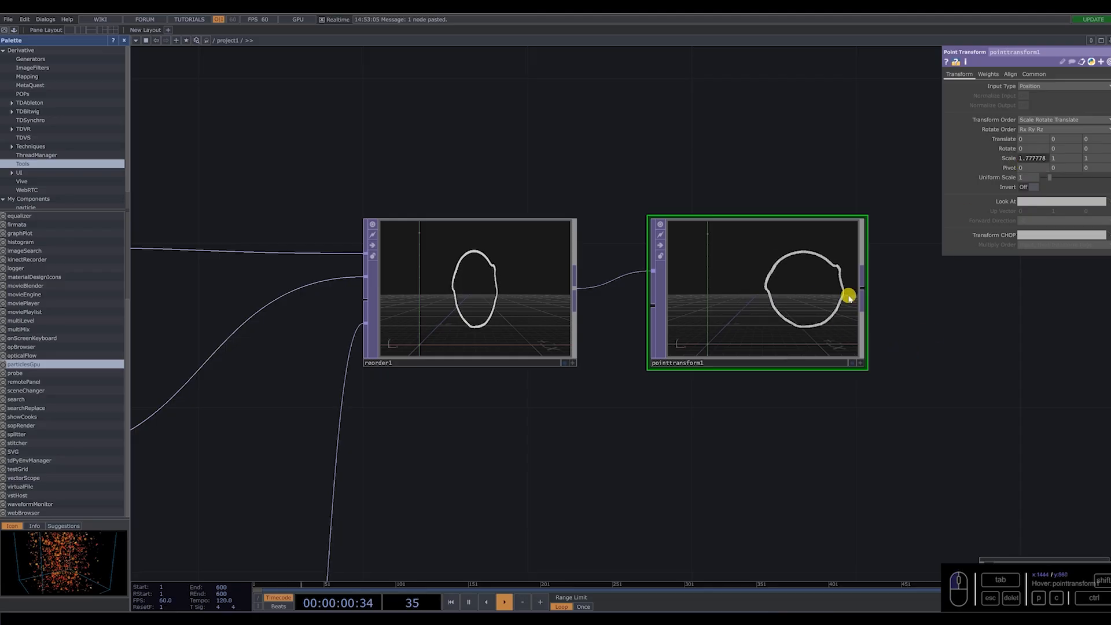
{"action": "scroll", "coordinate": [801, 301], "scroll_direction": "up", "scroll_amount": 5}
{"action": "scroll", "coordinate": [777, 311], "scroll_direction": "down", "scroll_amount": 5}
{"action": "scroll", "coordinate": [702, 369], "scroll_direction": "up", "scroll_amount": 3}
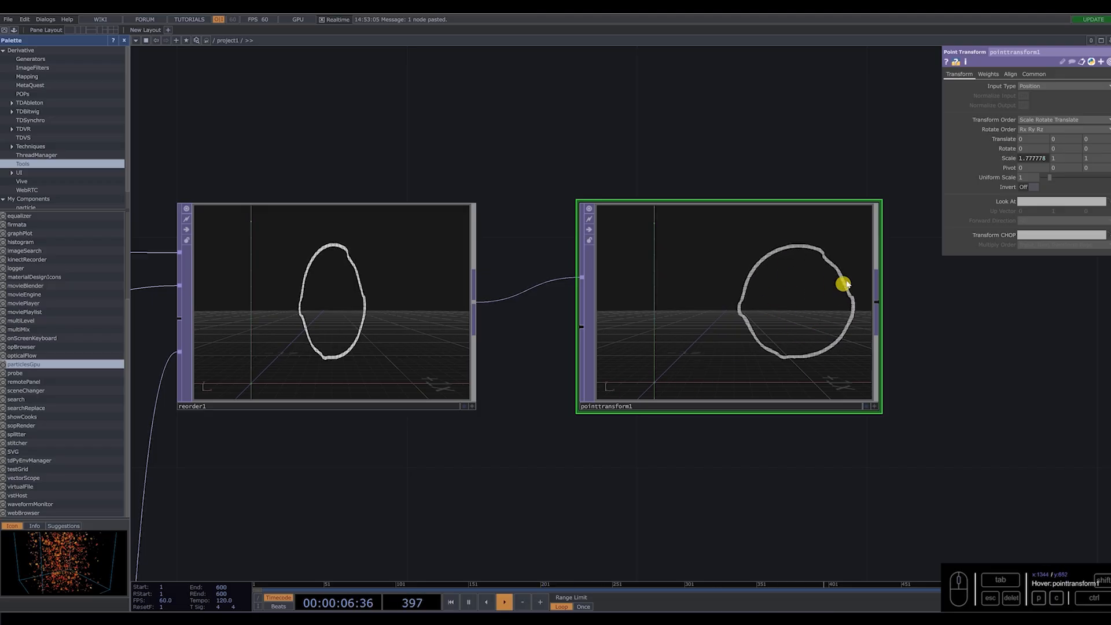
Center the ring in pointtransform1 by setting Align Translate X and Align Translate Y to Origin.
{"action": "left_click", "coordinate": [1011, 74]}
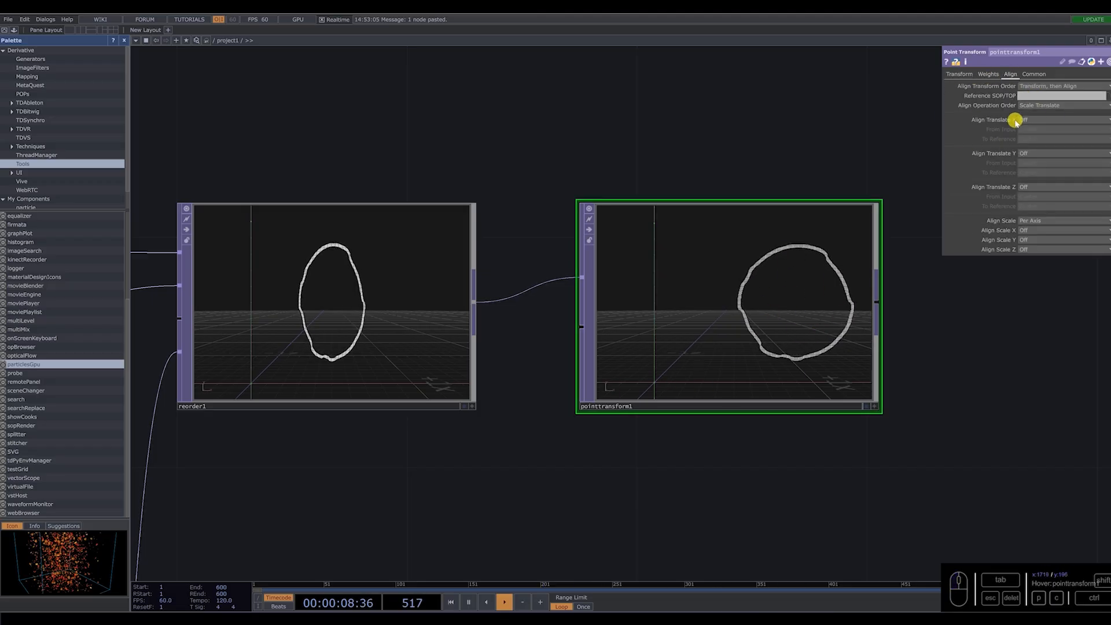
{"action": "left_click", "coordinate": [1033, 120]}
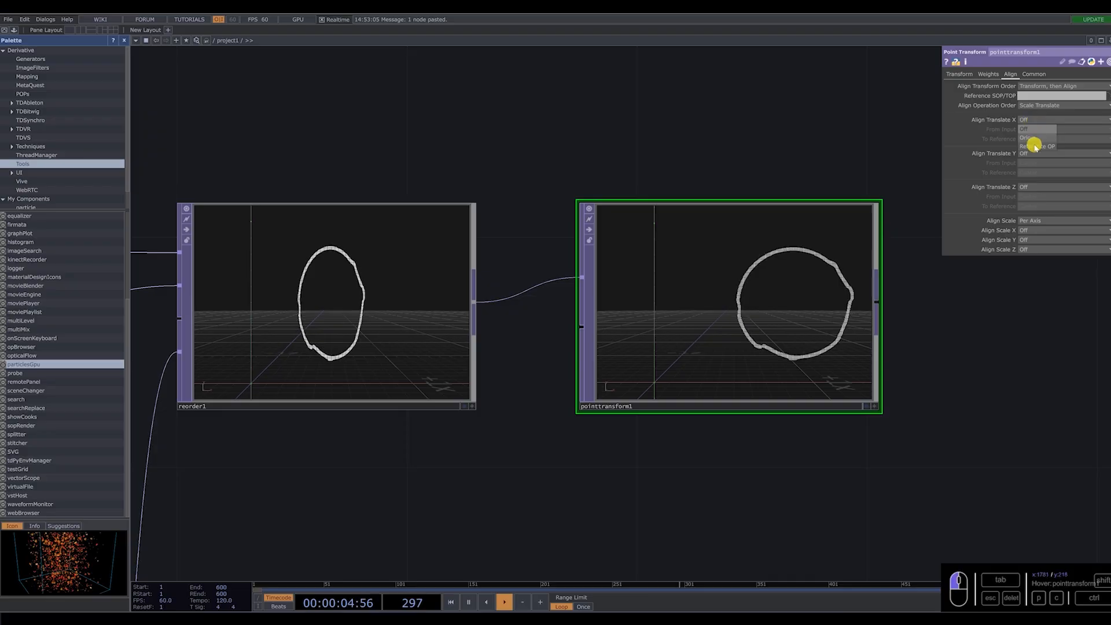
{"action": "left_click", "coordinate": [1049, 137]}
{"action": "left_click", "coordinate": [1039, 153]}
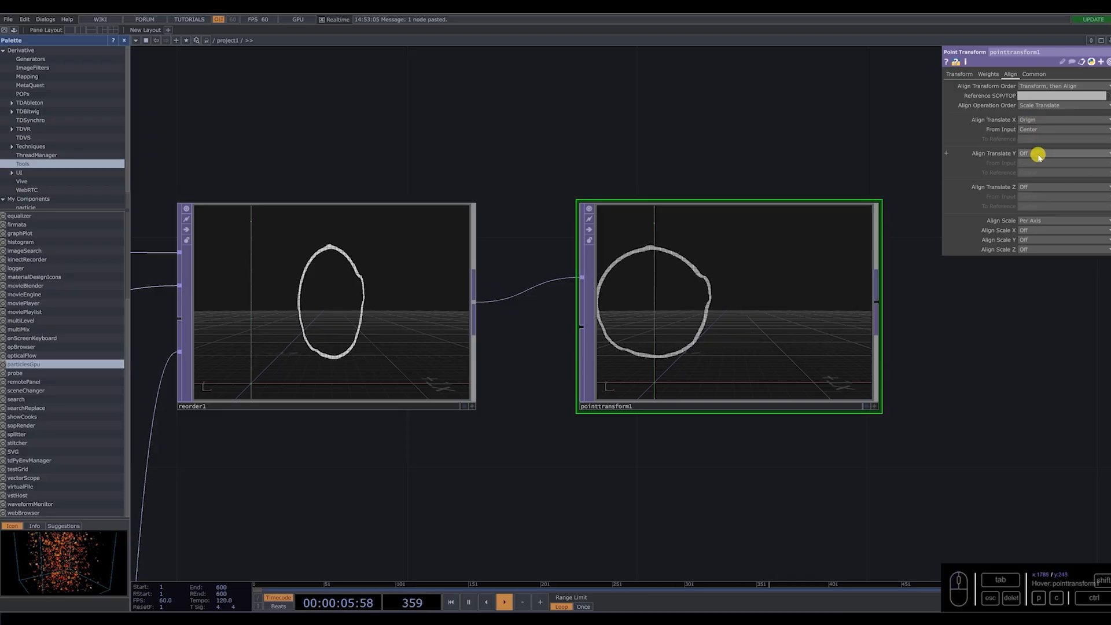
{"action": "left_click", "coordinate": [1032, 172]}
{"action": "scroll", "coordinate": [794, 296], "scroll_direction": "down", "scroll_amount": 2}
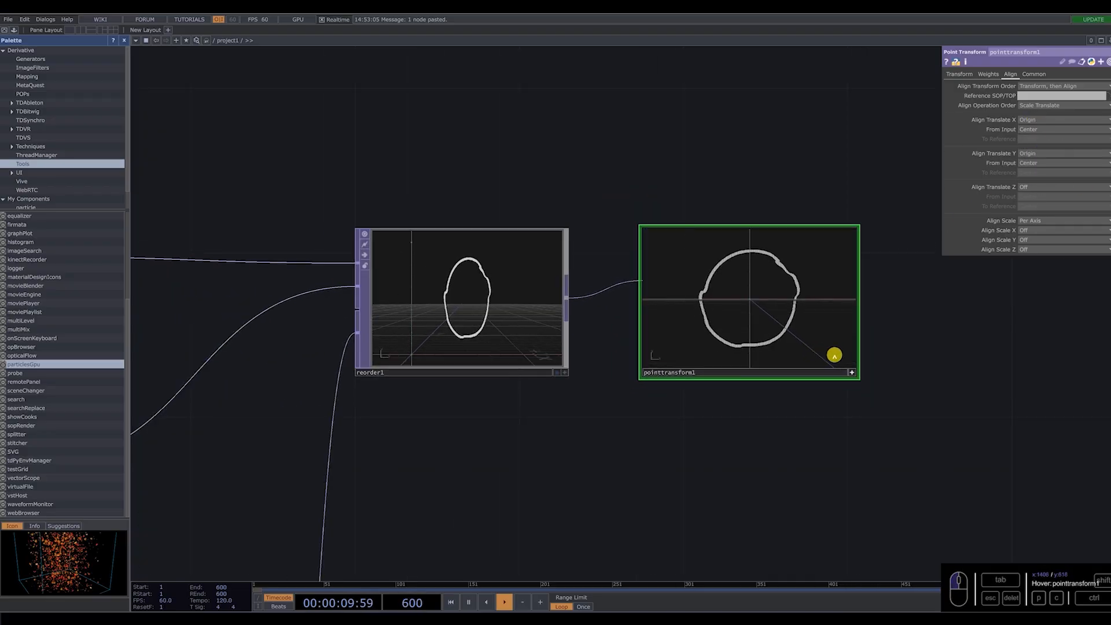
{"action": "left_click", "coordinate": [851, 372]}
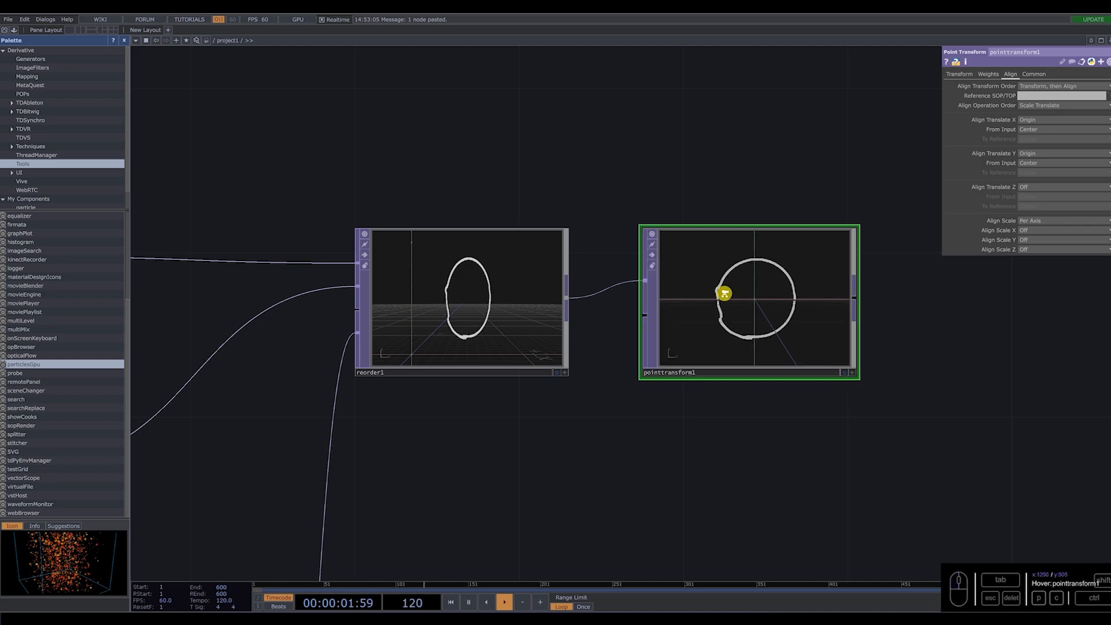
Raise particlesGpu closer to the point chain and add a Null TOP after pointtransform1.
{"action": "scroll", "coordinate": [725, 293], "scroll_direction": "down", "scroll_amount": 3}
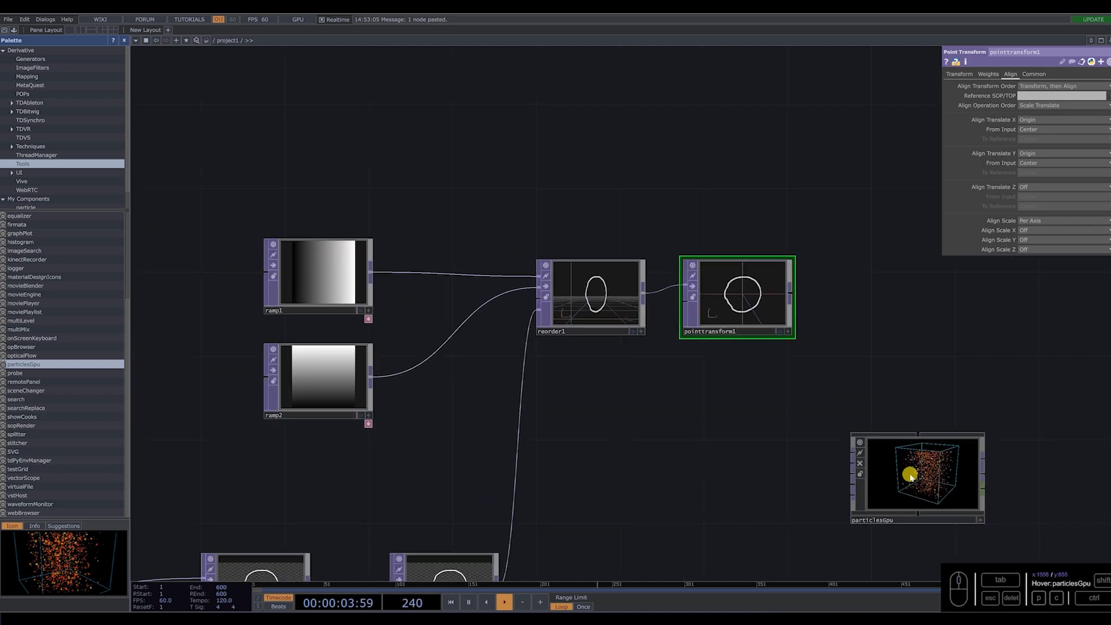
{"action": "left_click_drag", "start_coordinate": [925, 467], "coordinate": [968, 385]}
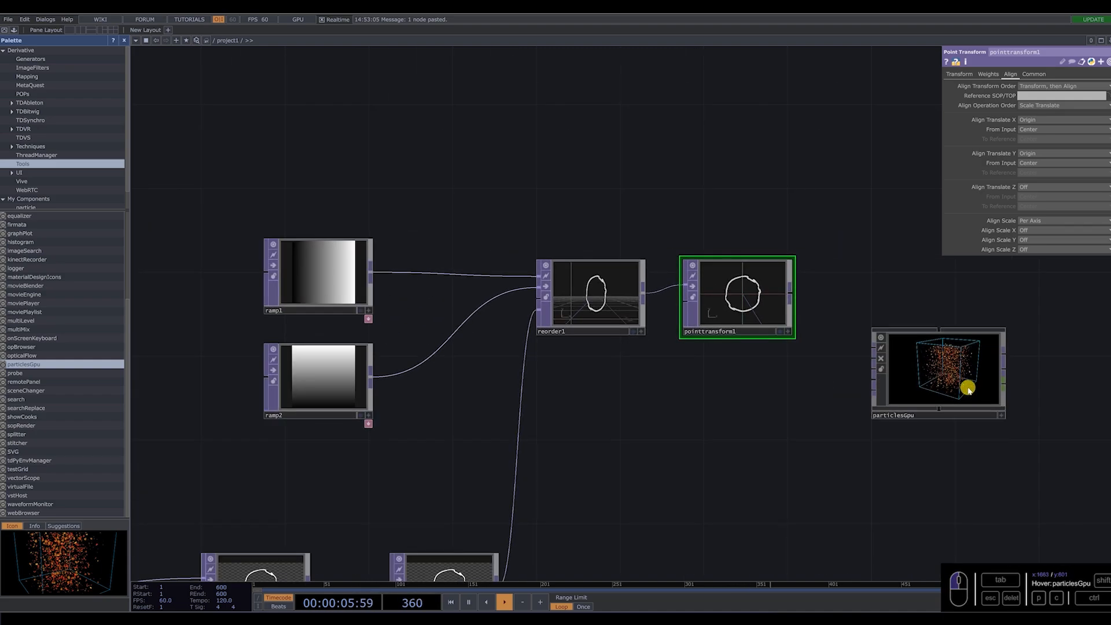
{"action": "scroll", "coordinate": [968, 385], "scroll_direction": "up", "scroll_amount": 3}
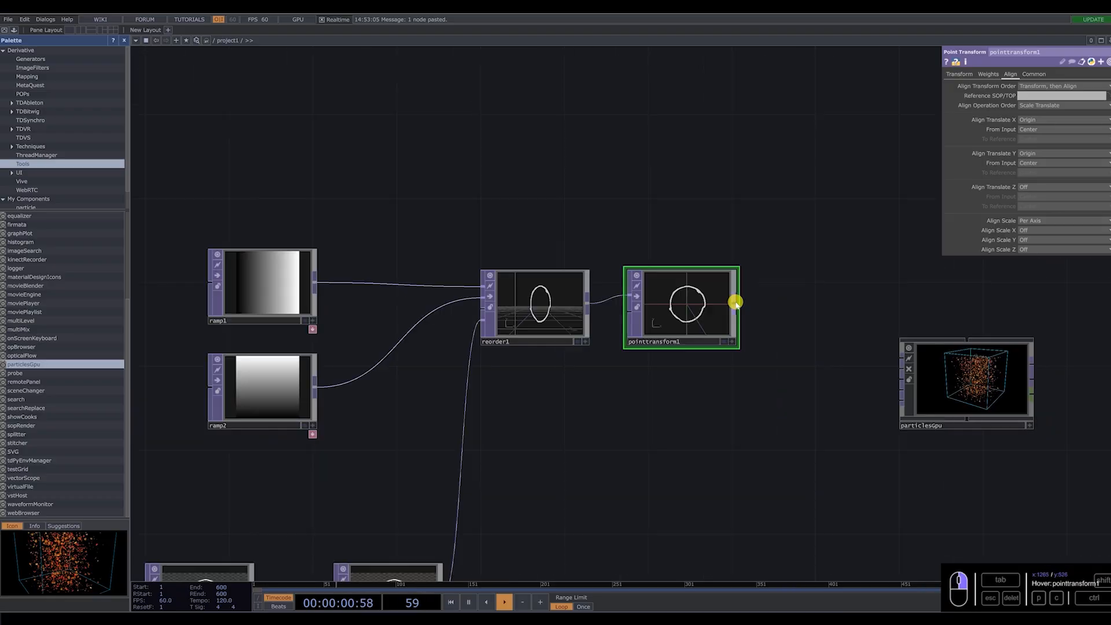
{"action": "right_click", "coordinate": [735, 302]}
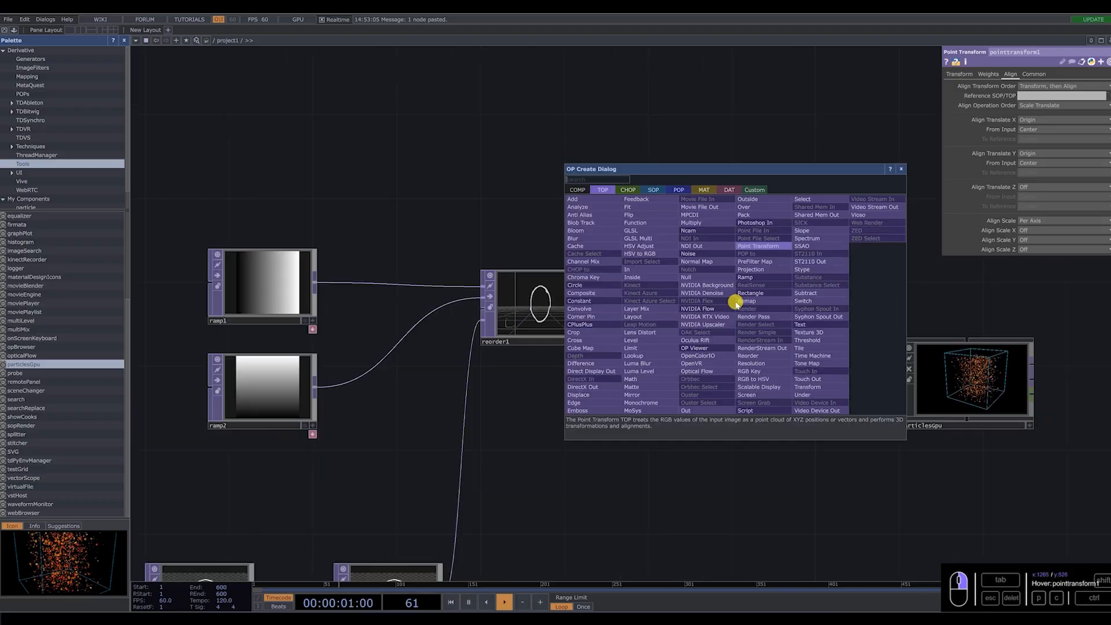
{"action": "left_click", "coordinate": [713, 287]}
{"action": "scroll", "coordinate": [746, 307], "scroll_direction": "down", "scroll_amount": 3}
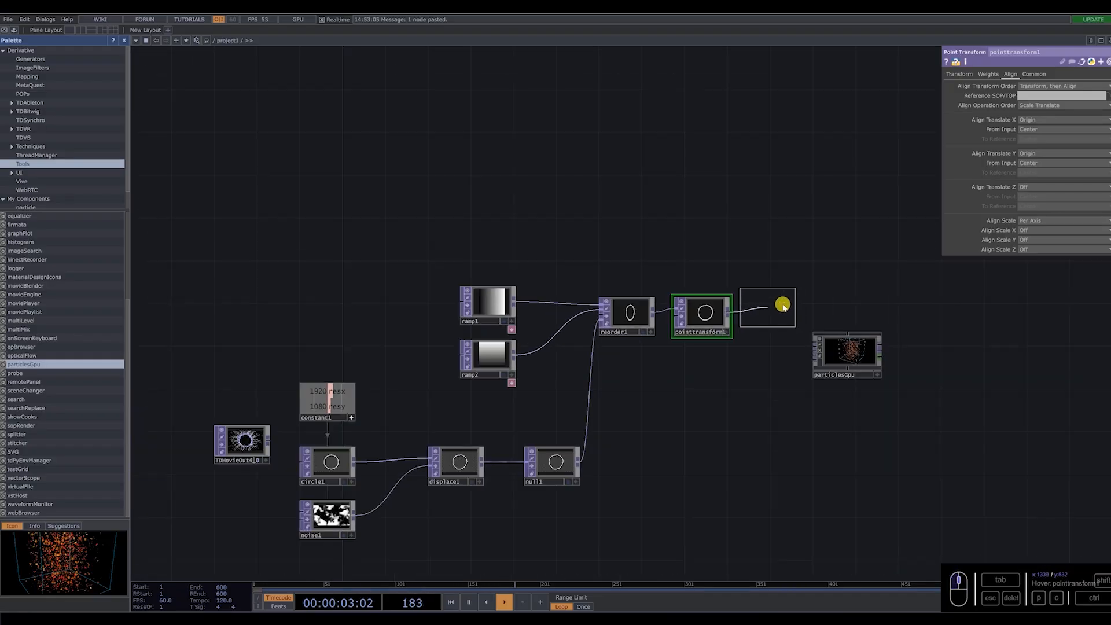
{"action": "left_click", "coordinate": [785, 312]}
{"action": "scroll", "coordinate": [793, 333], "scroll_direction": "up", "scroll_amount": 4}
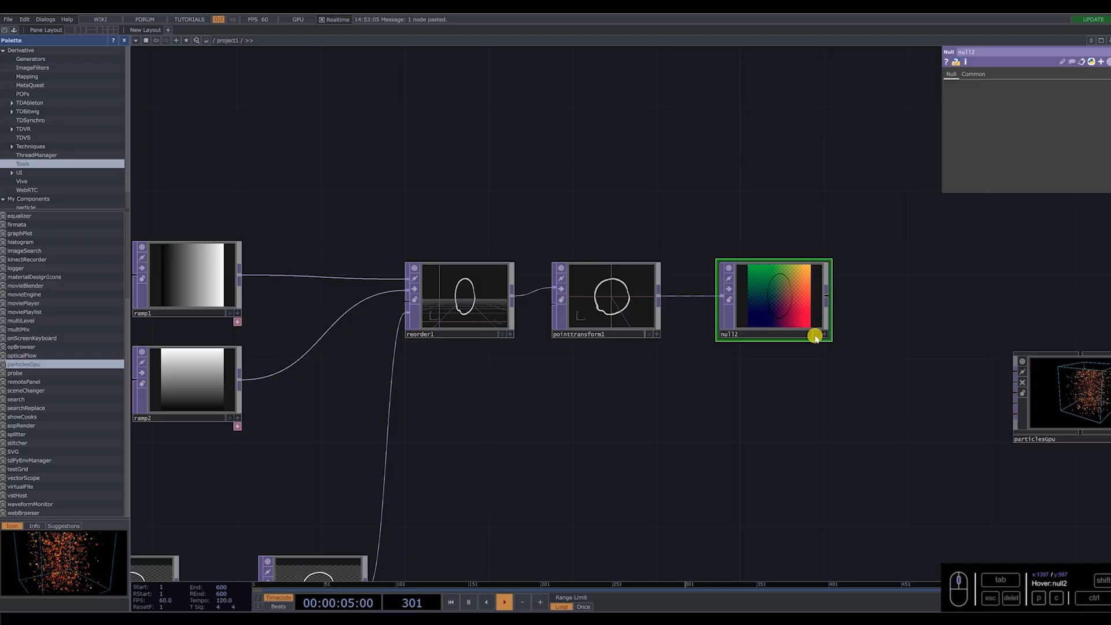
Display null2's viewer as points.
{"action": "right_click", "coordinate": [779, 302]}
{"action": "left_click", "coordinate": [799, 322]}
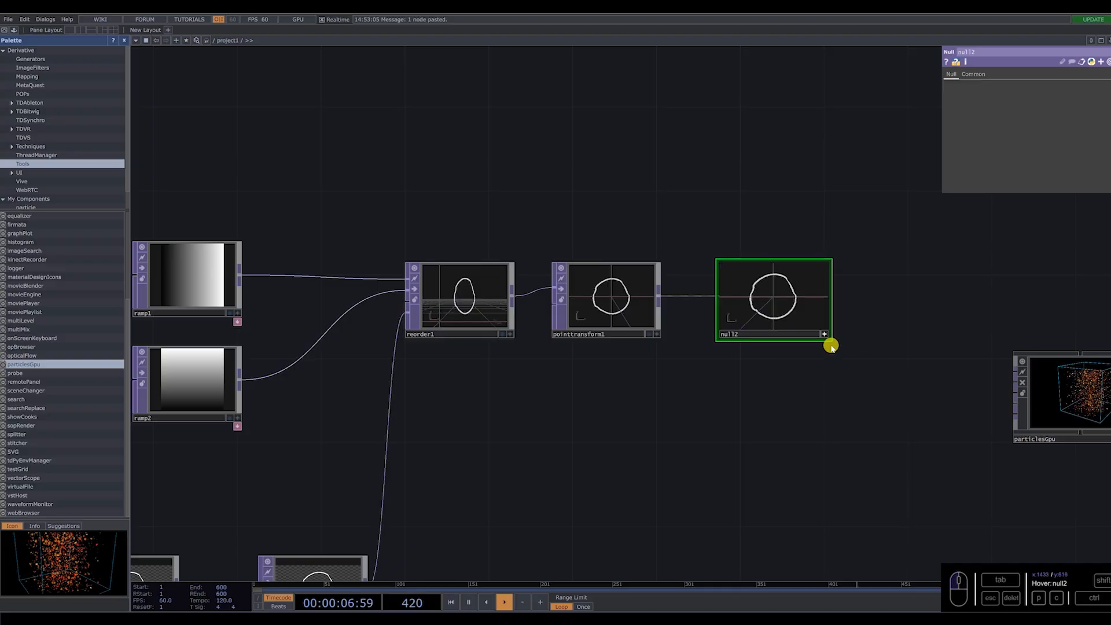
{"action": "scroll", "coordinate": [753, 356], "scroll_direction": "up", "scroll_amount": 3}
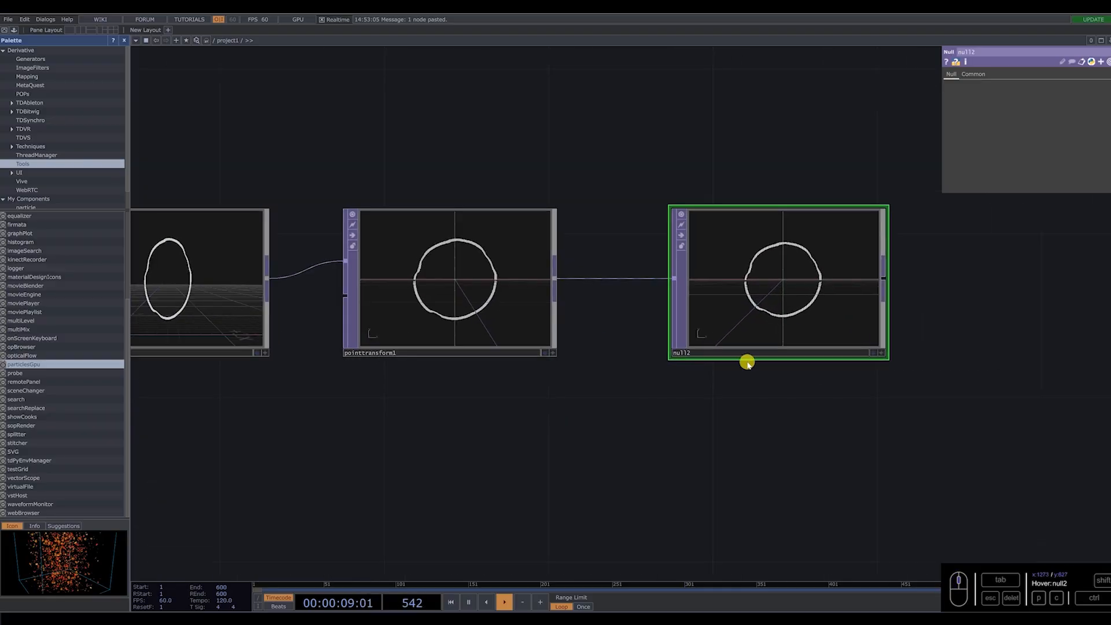
Move particlesGpu nearer to null2 and connect null2 to its first input.
{"action": "scroll", "coordinate": [747, 347], "scroll_direction": "down", "scroll_amount": 5}
{"action": "left_click_drag", "start_coordinate": [970, 402], "coordinate": [937, 402]}
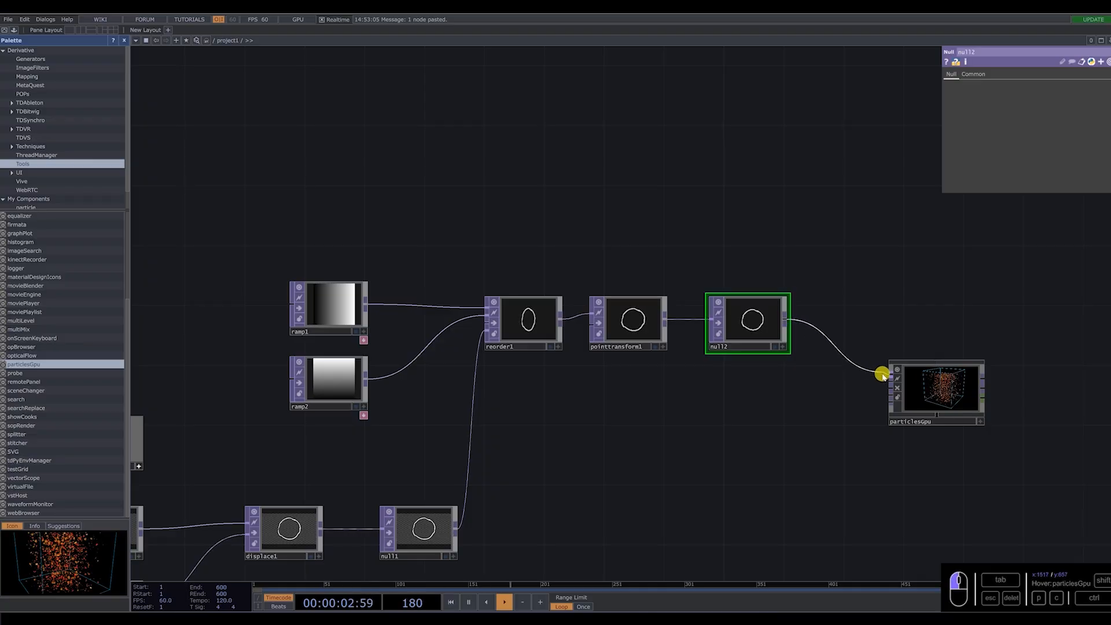
{"action": "scroll", "coordinate": [978, 388], "scroll_direction": "up", "scroll_amount": 6}
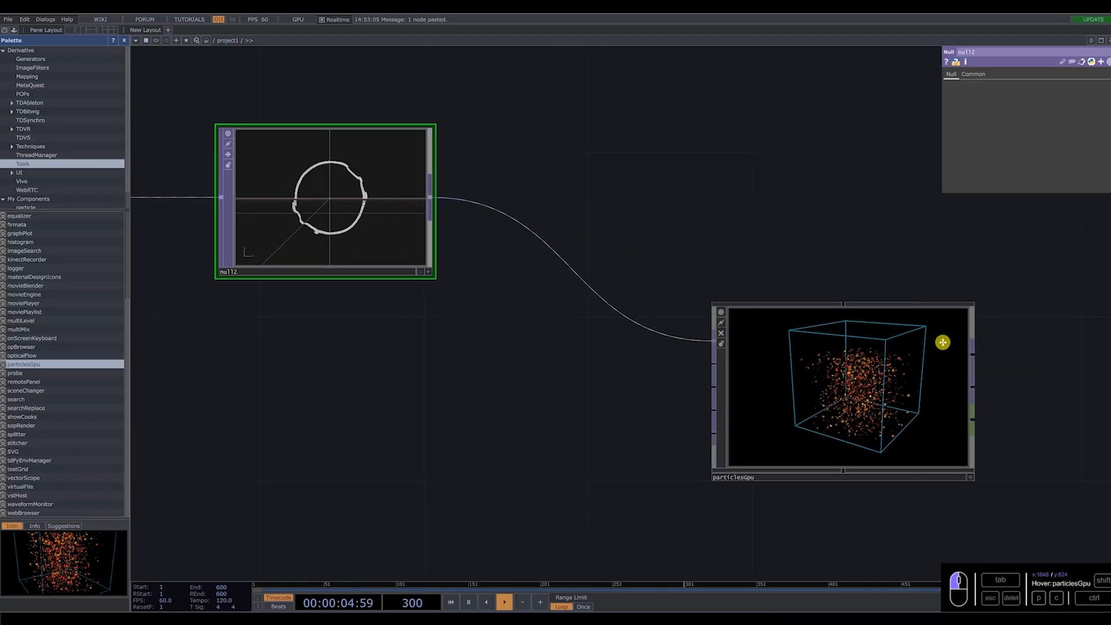
Make particlesGpu's viewer interactive and turn its camera to a straight front view of the bounding box.
{"action": "left_click_drag", "start_coordinate": [943, 342], "coordinate": [870, 295]}
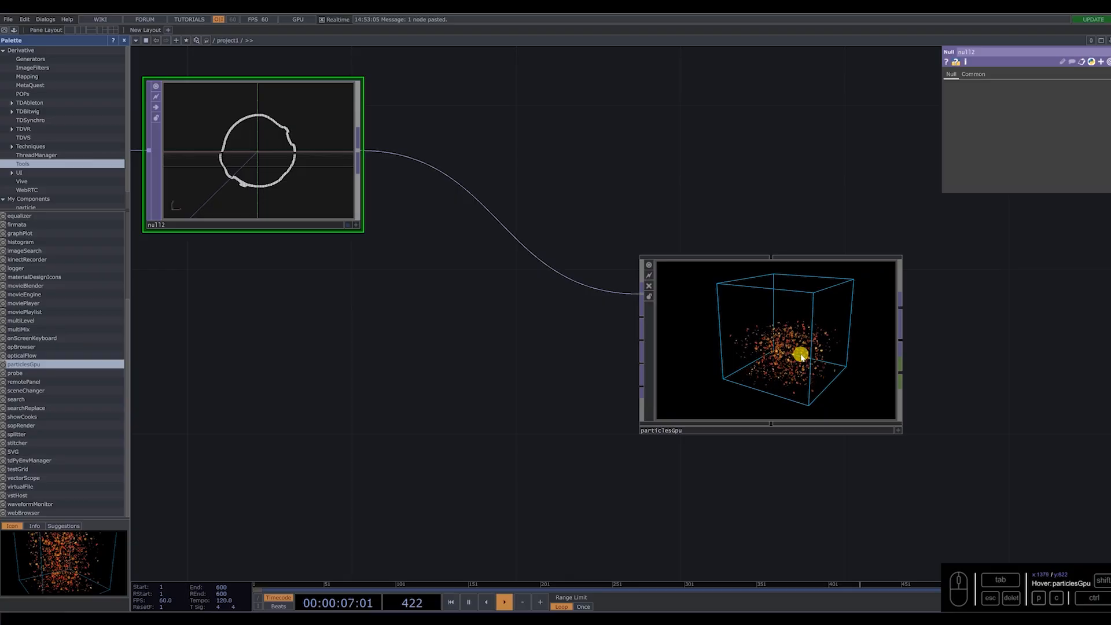
{"action": "scroll", "coordinate": [800, 359], "scroll_direction": "up", "scroll_amount": 3}
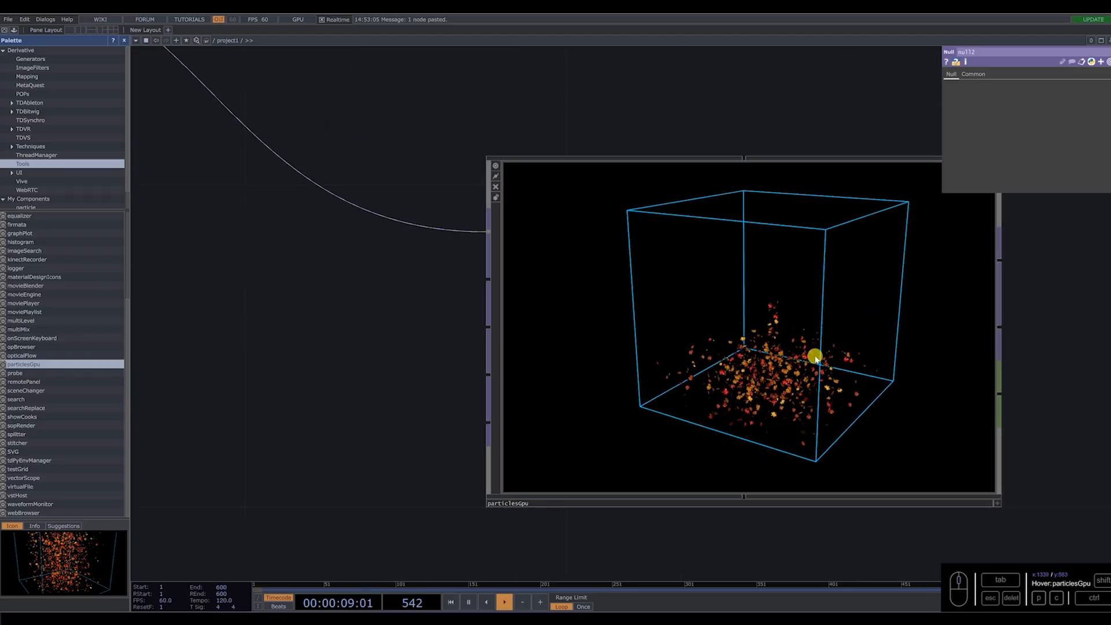
{"action": "left_click", "coordinate": [997, 503]}
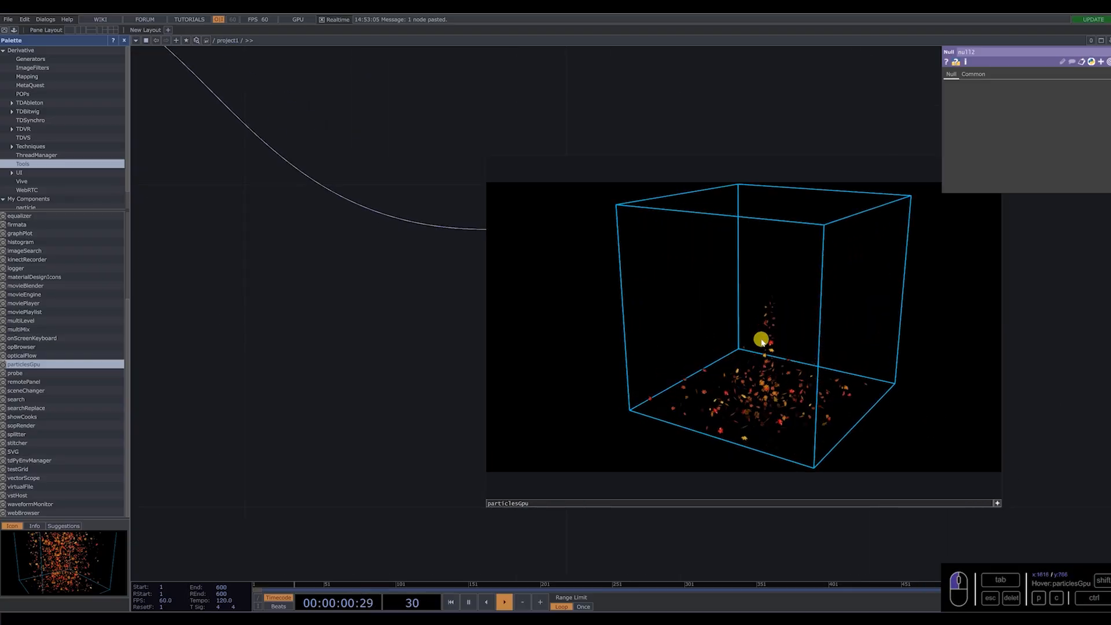
{"action": "double_click", "coordinate": [772, 304]}
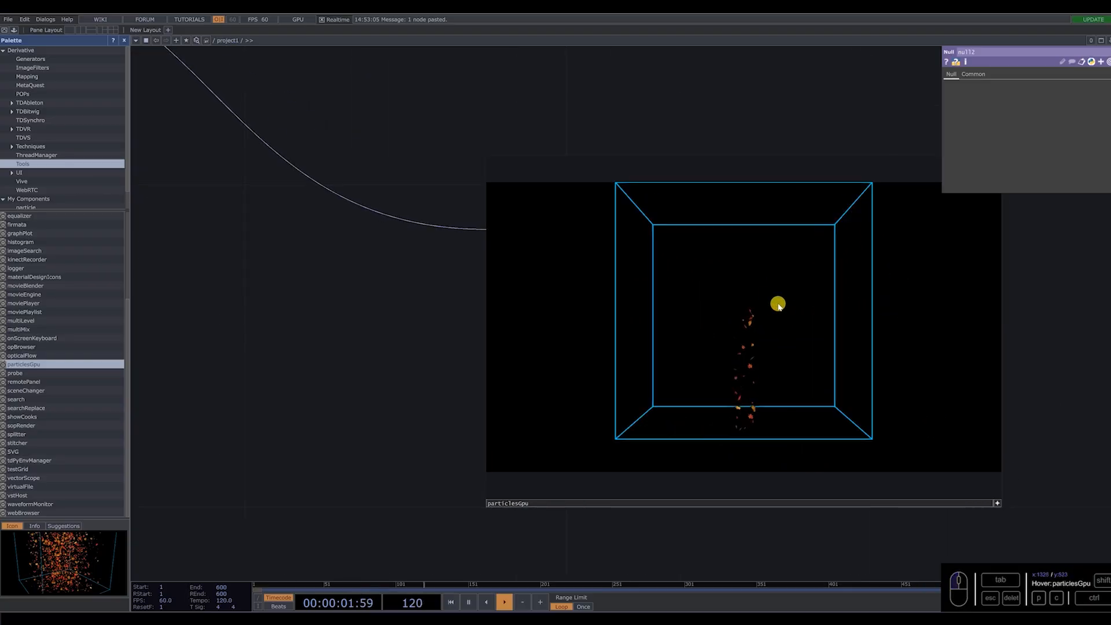
End particlesGpu's interactive viewing and set the Y value of its External force to 0.
{"action": "left_click", "coordinate": [993, 503]}
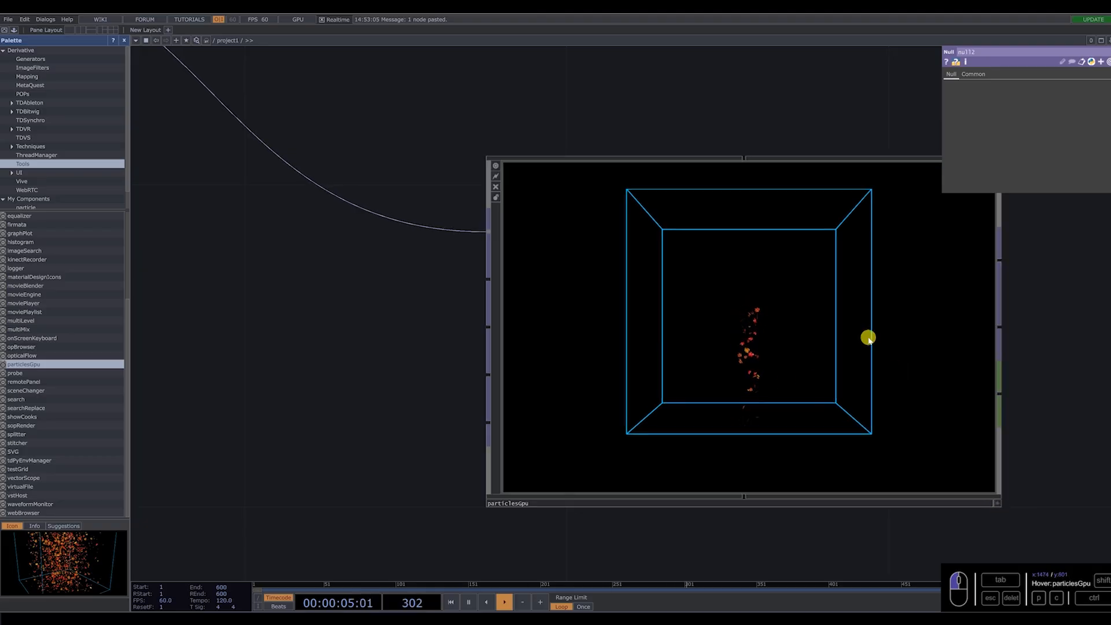
{"action": "left_click", "coordinate": [652, 296]}
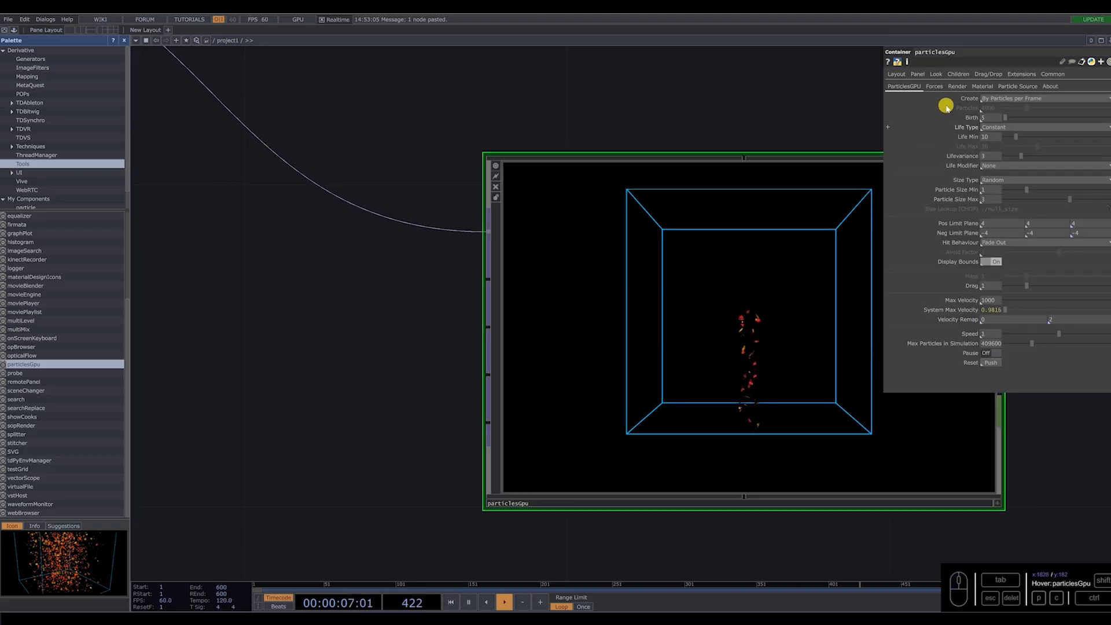
{"action": "left_click", "coordinate": [935, 87]}
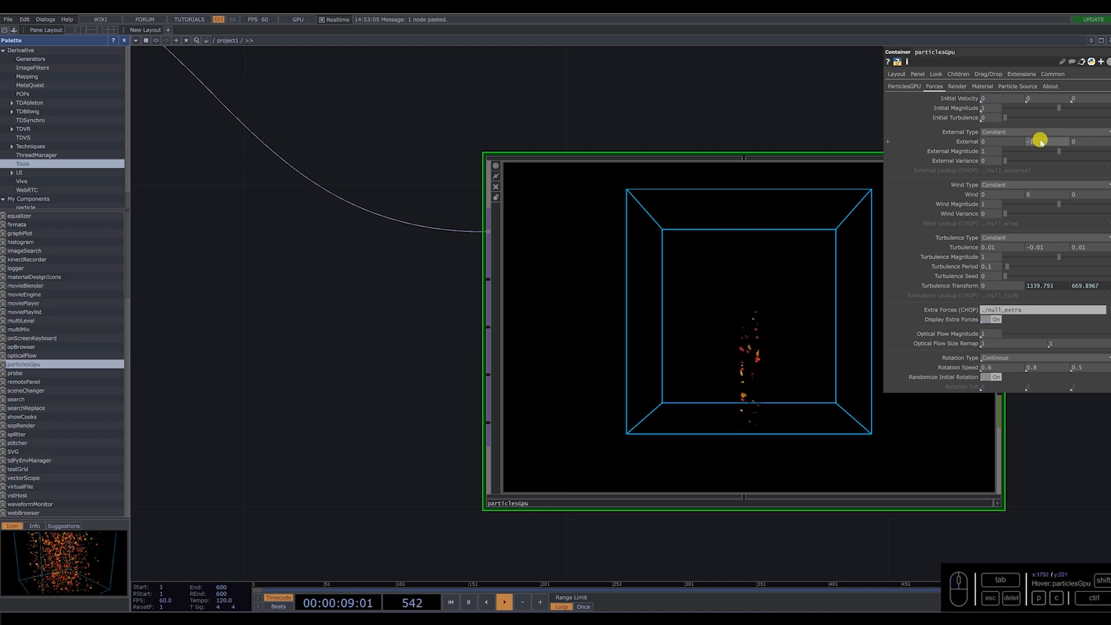
{"action": "type", "text": "0"}
{"action": "key", "text": "Return"}
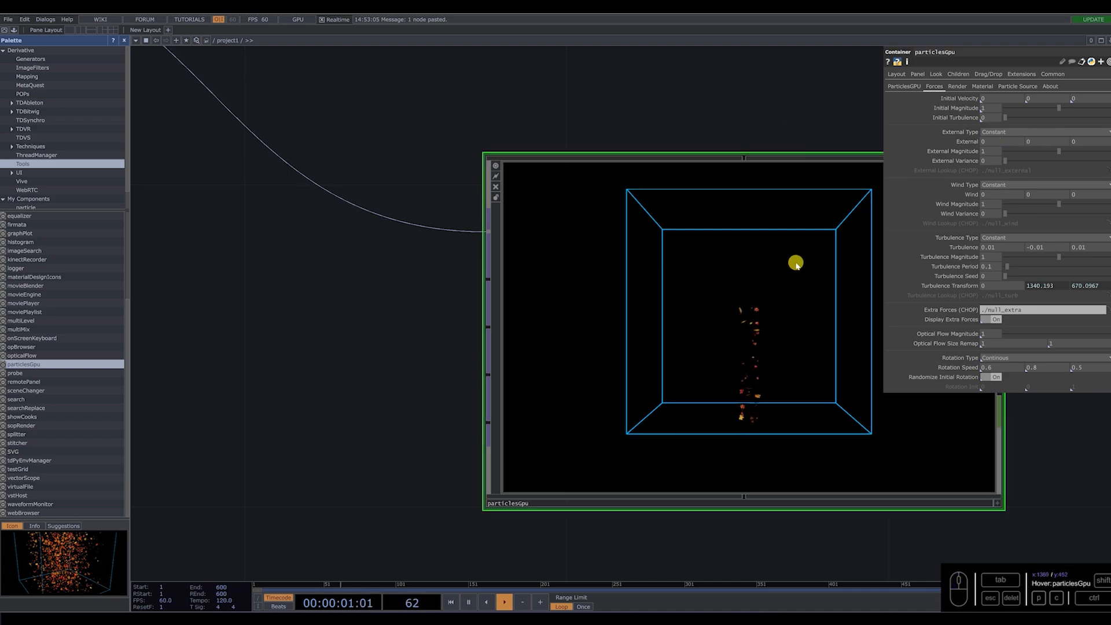
Change particlesGpu's material to Line and check the particle ring up close.
{"action": "left_click", "coordinate": [984, 87]}
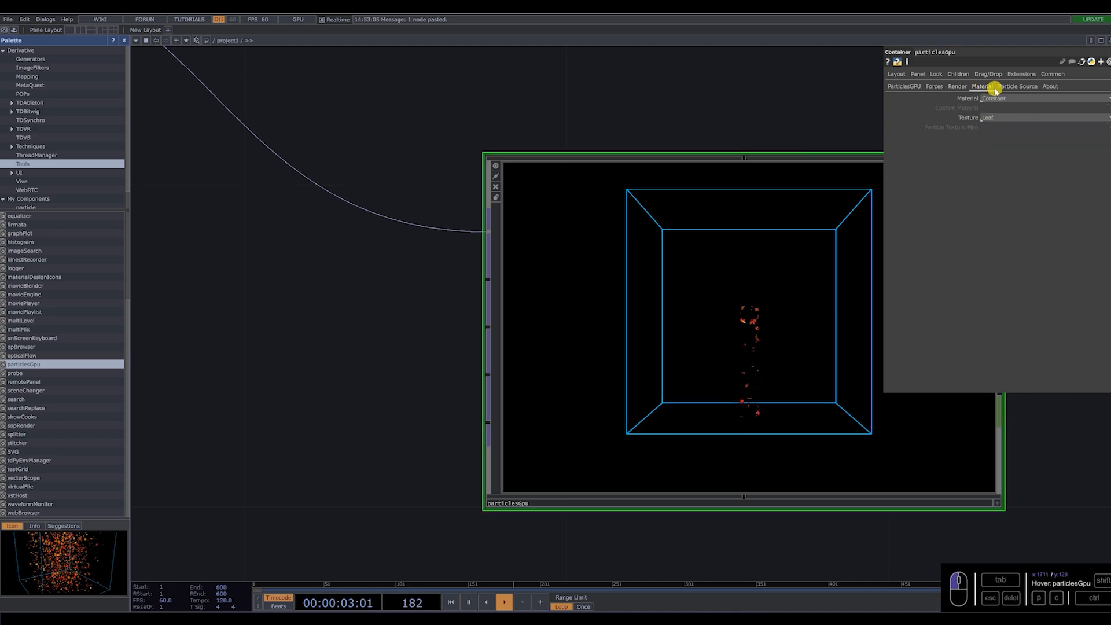
{"action": "left_click", "coordinate": [1007, 100]}
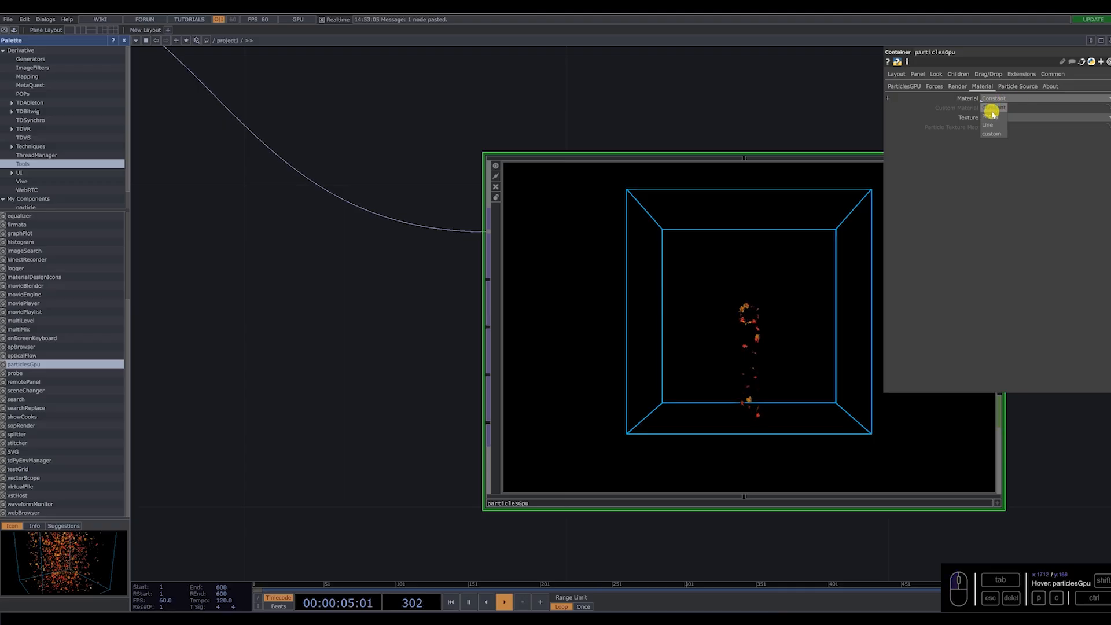
{"action": "left_click", "coordinate": [988, 125]}
{"action": "scroll", "coordinate": [761, 315], "scroll_direction": "up", "scroll_amount": 5}
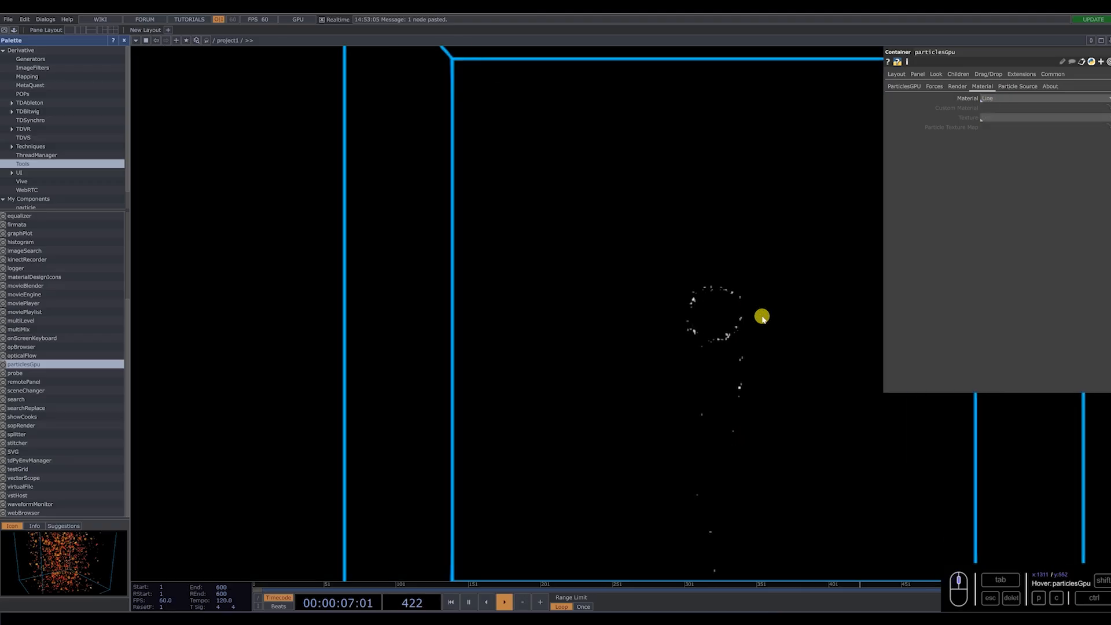
{"action": "scroll", "coordinate": [716, 343], "scroll_direction": "down", "scroll_amount": 4}
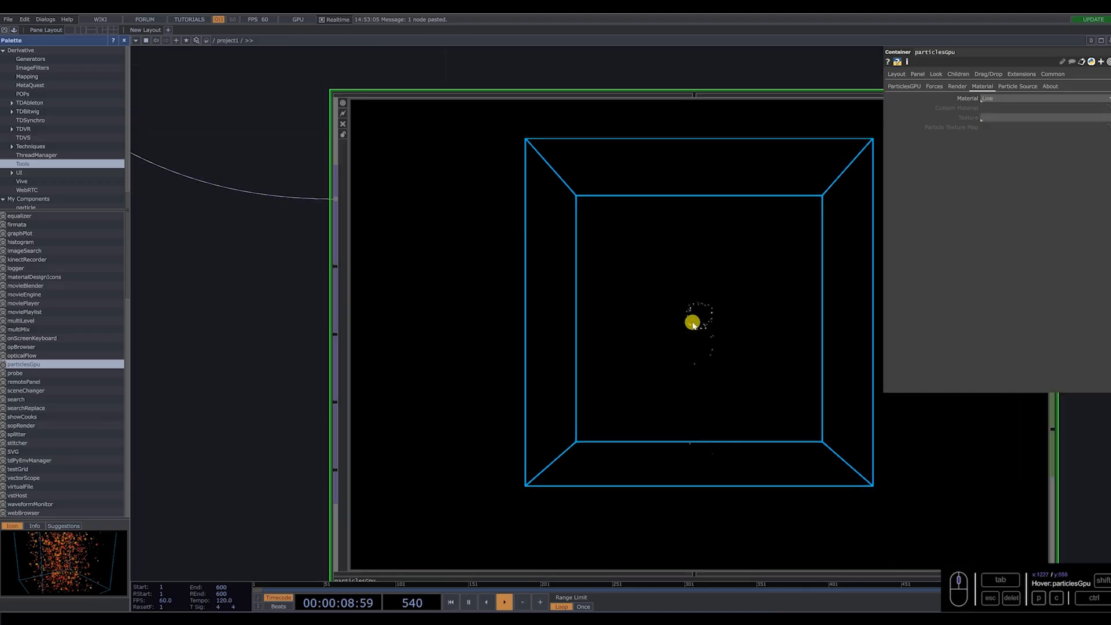
{"action": "scroll", "coordinate": [711, 334], "scroll_direction": "down", "scroll_amount": 6}
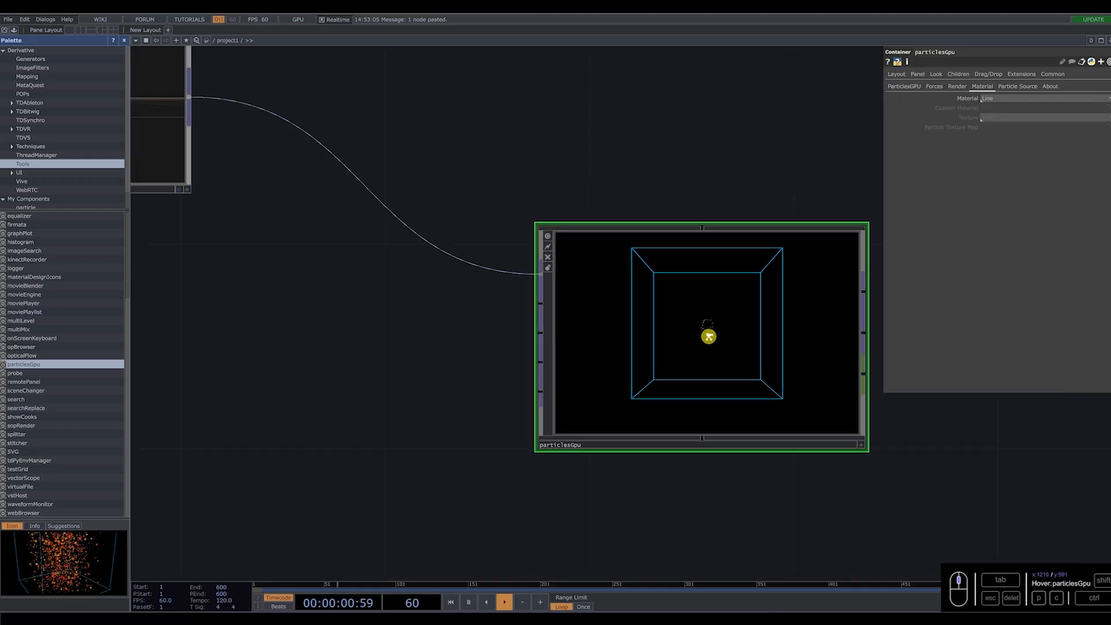
{"action": "scroll", "coordinate": [713, 330], "scroll_direction": "up", "scroll_amount": 6}
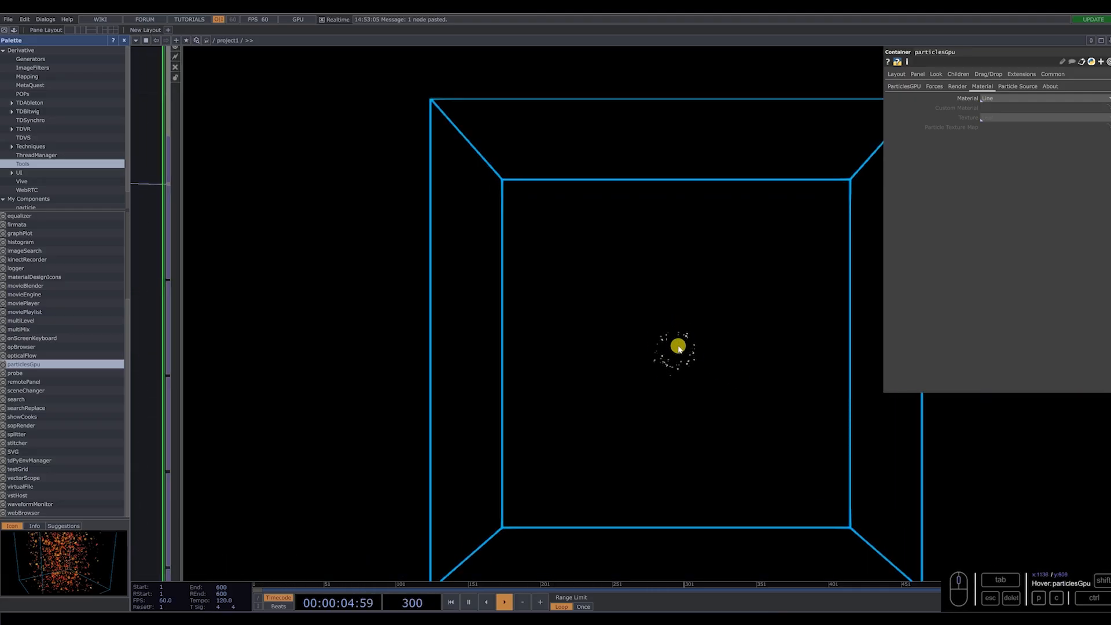
{"action": "scroll", "coordinate": [678, 346], "scroll_direction": "down", "scroll_amount": 3}
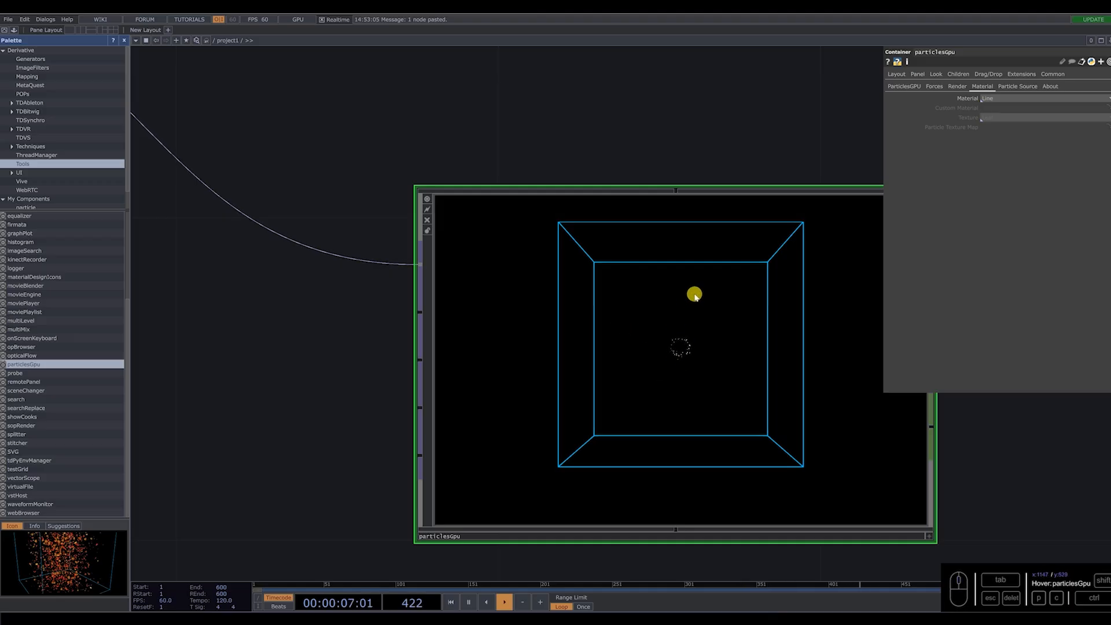
Set particlesGpu's Hit Behaviour to None and turn off Display Bounds.
{"action": "left_click", "coordinate": [897, 87]}
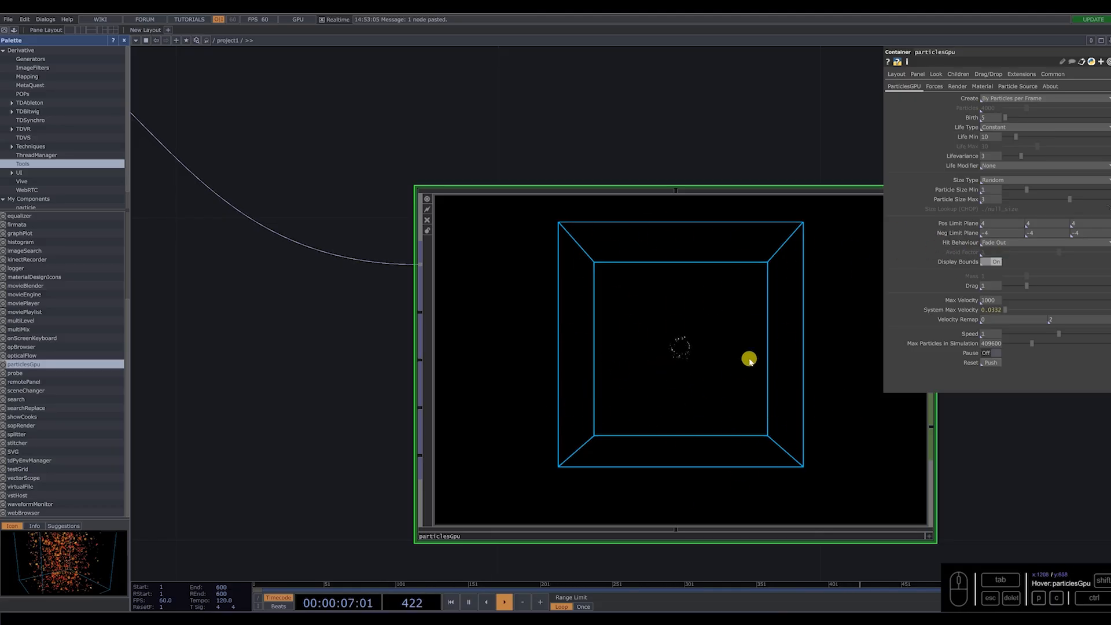
{"action": "left_click", "coordinate": [1015, 245]}
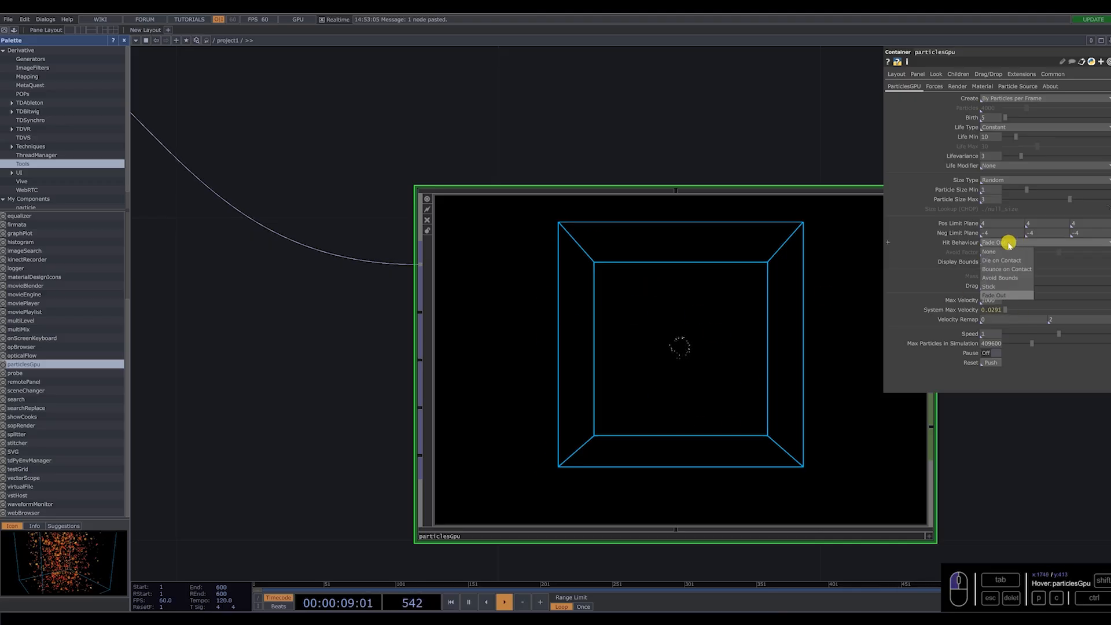
{"action": "left_click", "coordinate": [1002, 252]}
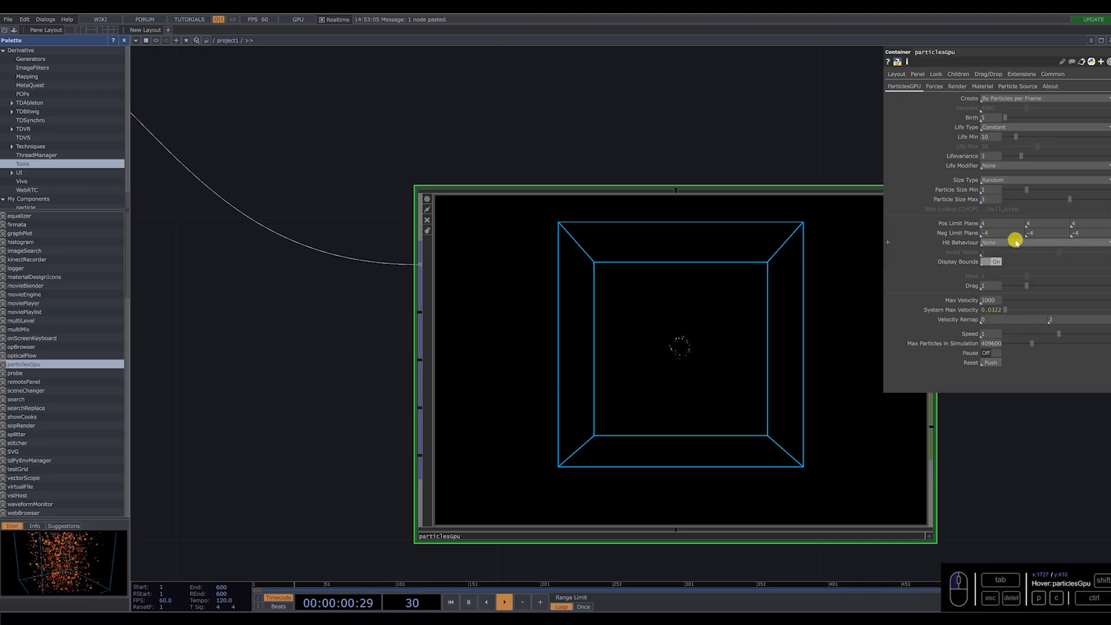
{"action": "left_click", "coordinate": [994, 261]}
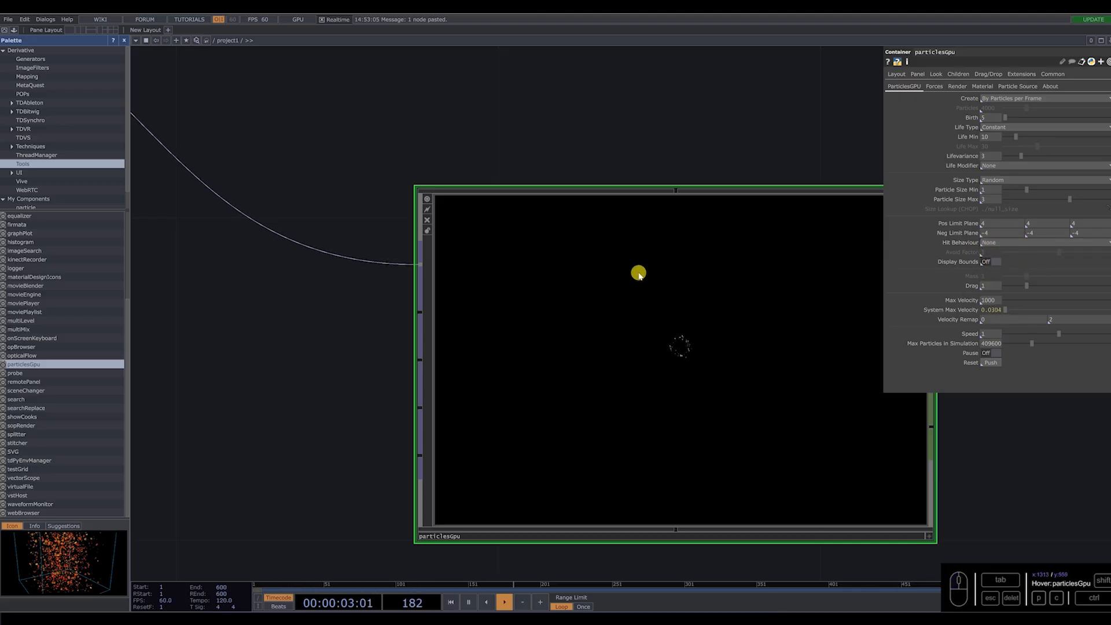
{"action": "scroll", "coordinate": [704, 357], "scroll_direction": "down", "scroll_amount": 5}
{"action": "scroll", "coordinate": [678, 382], "scroll_direction": "down", "scroll_amount": 4}
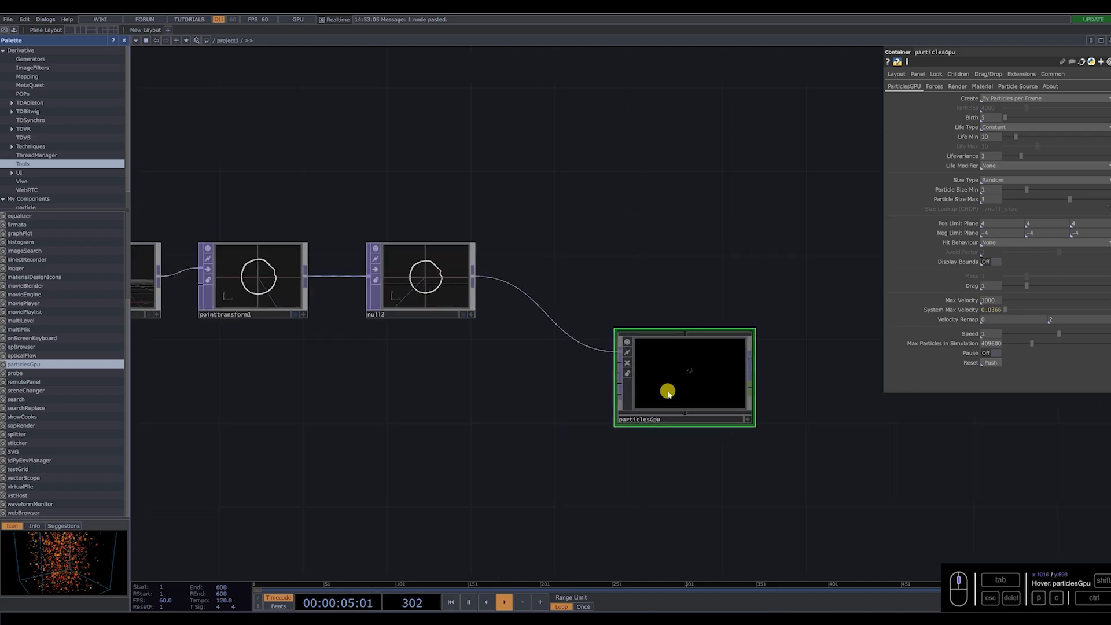
Create particlesGpu's particles By Total Number of Particles and set the amount to 100000.
{"action": "scroll", "coordinate": [746, 336], "scroll_direction": "up", "scroll_amount": 4}
{"action": "scroll", "coordinate": [691, 389], "scroll_direction": "up", "scroll_amount": 2}
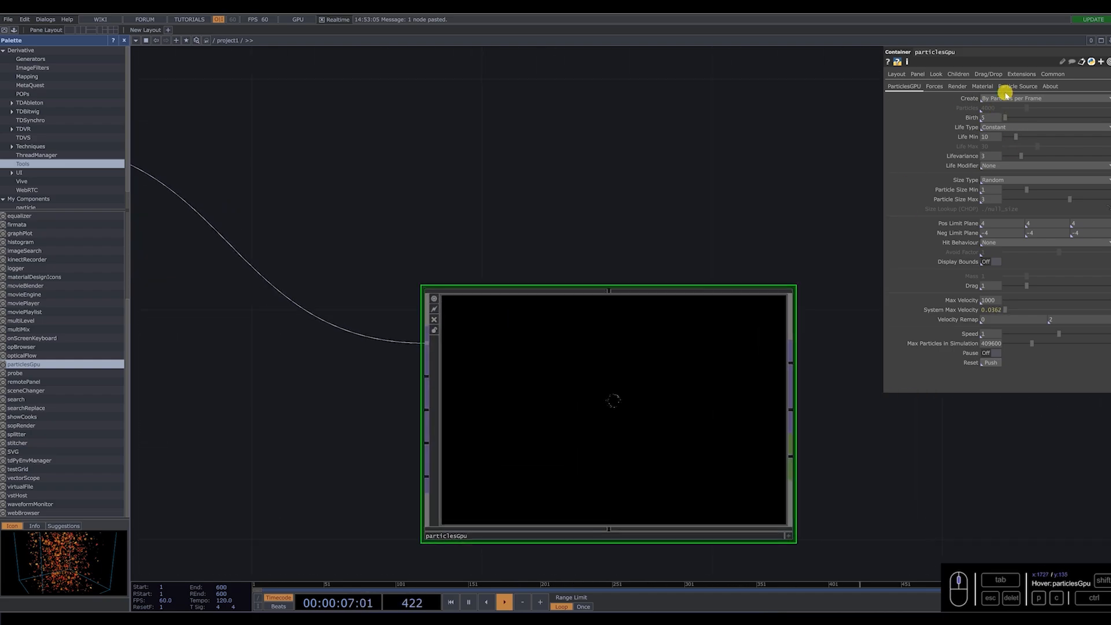
{"action": "left_click", "coordinate": [1016, 98]}
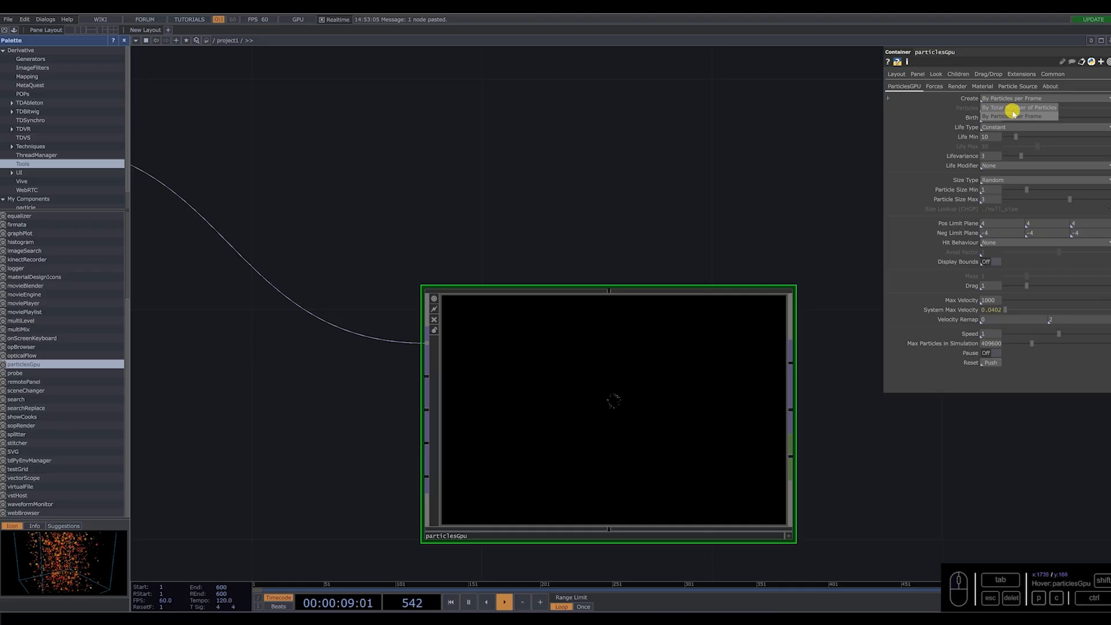
{"action": "left_click", "coordinate": [1028, 107]}
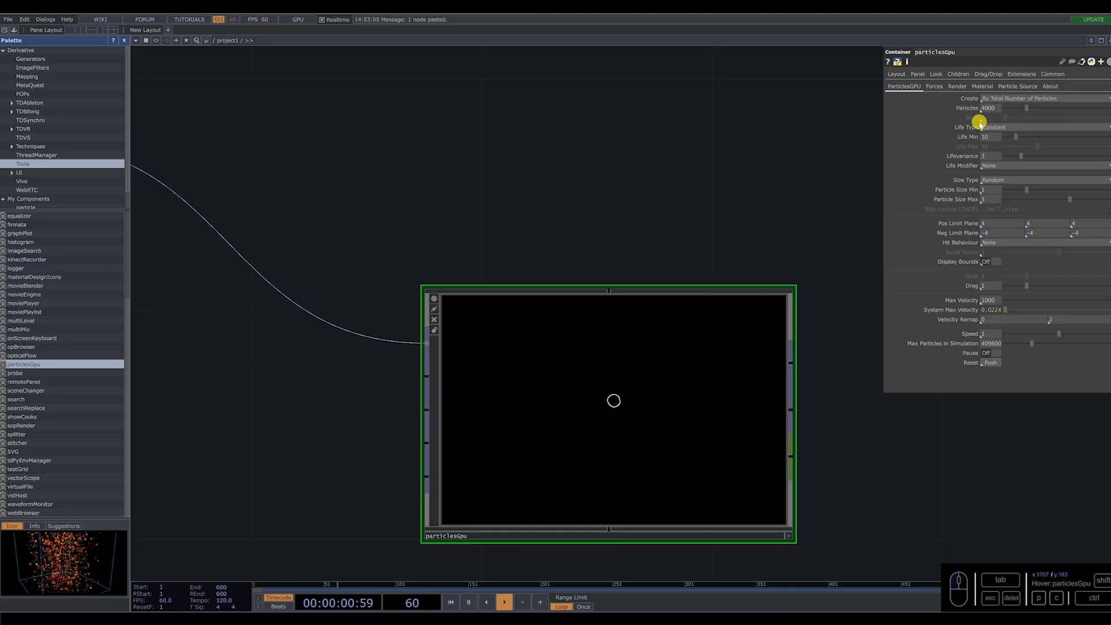
{"action": "middle_click_drag", "start_coordinate": [644, 386], "coordinate": [573, 374]}
{"action": "middle_click_drag", "start_coordinate": [668, 319], "coordinate": [958, 107]}
{"action": "left_click_drag", "start_coordinate": [996, 110], "coordinate": [945, 116]}
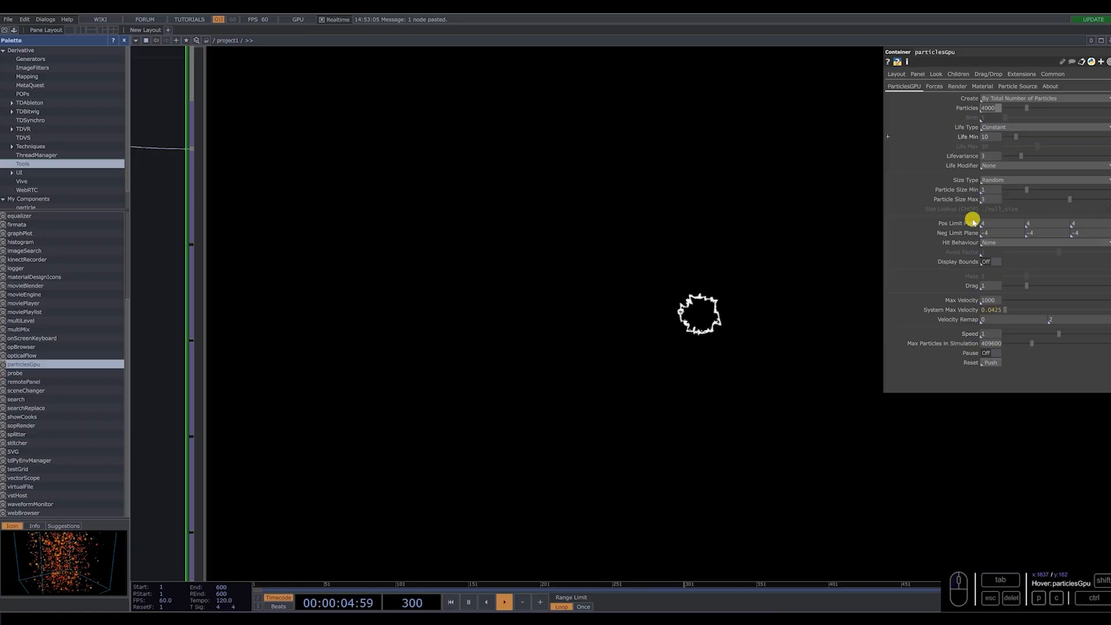
{"action": "type", "text": "100000"}
{"action": "key", "text": "Return"}
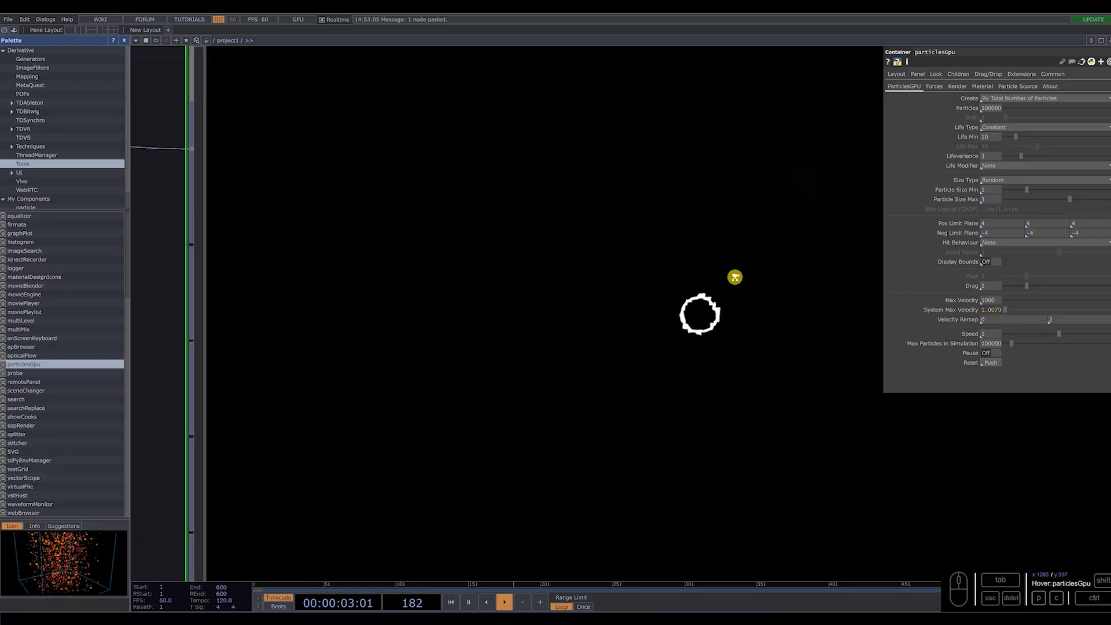
Move particlesGpu up in the network so it lines up with null2.
{"action": "scroll", "coordinate": [735, 277], "scroll_direction": "down", "scroll_amount": 10}
{"action": "scroll", "coordinate": [654, 307], "scroll_direction": "up", "scroll_amount": 5}
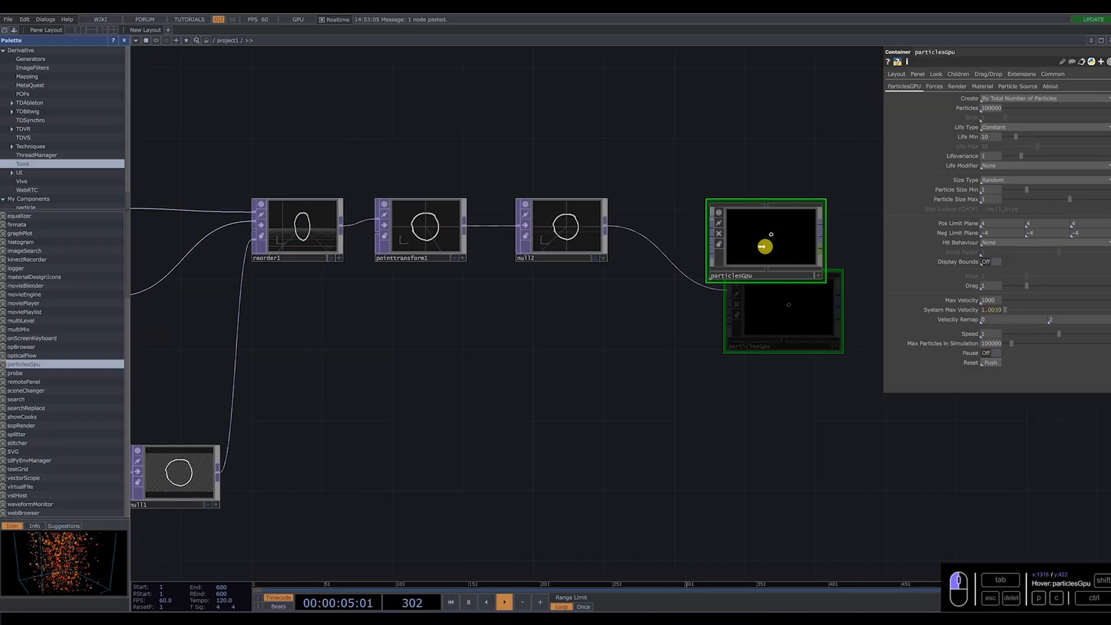
{"action": "left_click_drag", "start_coordinate": [764, 246], "coordinate": [766, 248]}
{"action": "scroll", "coordinate": [765, 245], "scroll_direction": "up", "scroll_amount": 5}
{"action": "scroll", "coordinate": [695, 277], "scroll_direction": "down", "scroll_amount": 4}
{"action": "left_click_drag", "start_coordinate": [557, 366], "coordinate": [671, 370]}
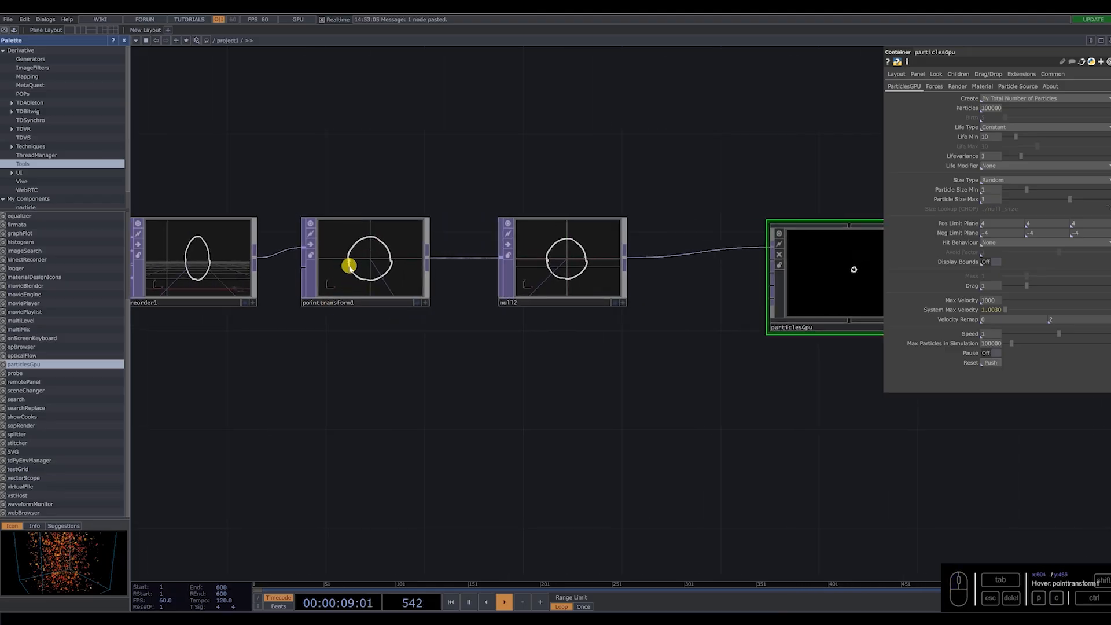
Set pointtransform1's Uniform Scale to 7.
{"action": "left_click", "coordinate": [357, 265]}
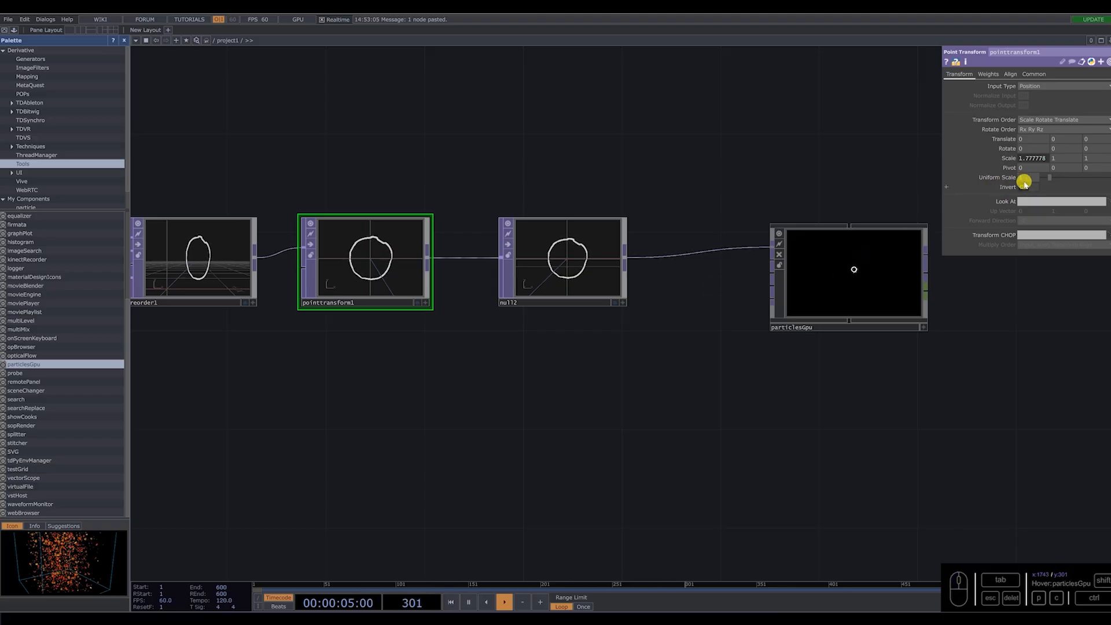
{"action": "left_click", "coordinate": [1024, 181]}
{"action": "type", "text": "7"}
{"action": "key", "text": "Return"}
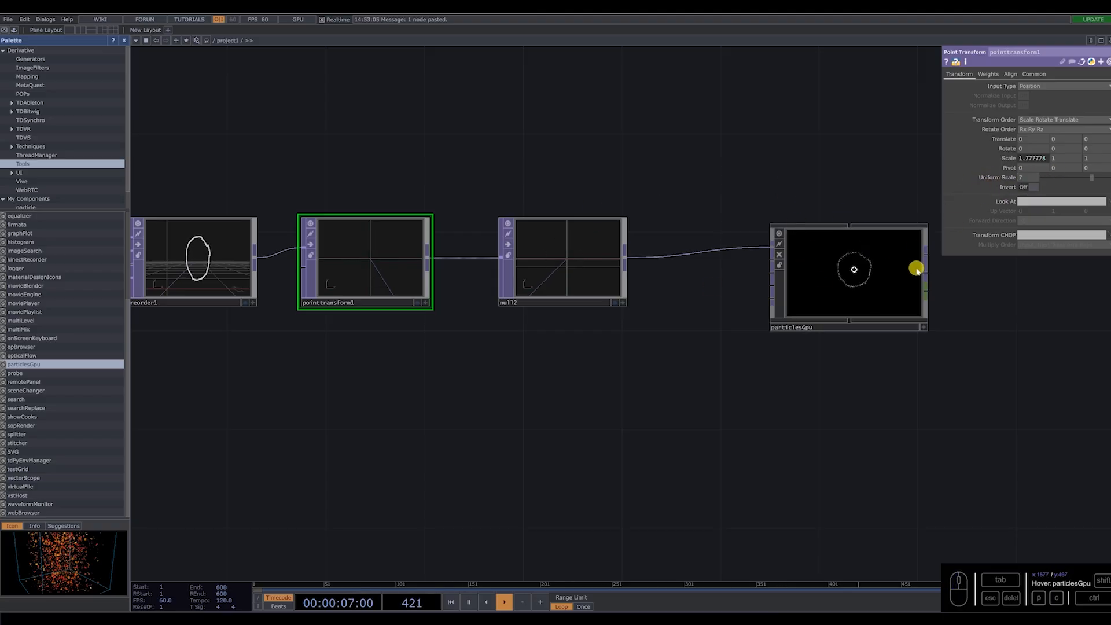
Add a Keyboard In CHOP above particlesGpu.
{"action": "middle_click_drag", "start_coordinate": [916, 266], "coordinate": [810, 293]}
{"action": "scroll", "coordinate": [754, 308], "scroll_direction": "down", "scroll_amount": 5}
{"action": "key", "text": "Tab"}
{"action": "key", "text": "Tab"}
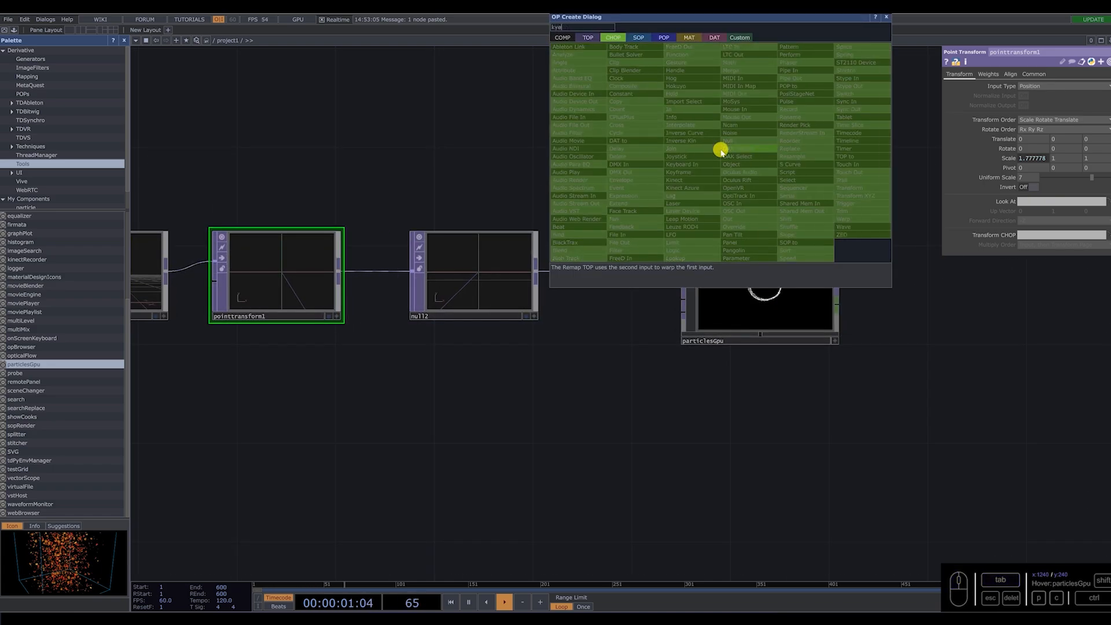
{"action": "type", "text": "kye"}
{"action": "key", "text": "BackSpace"}
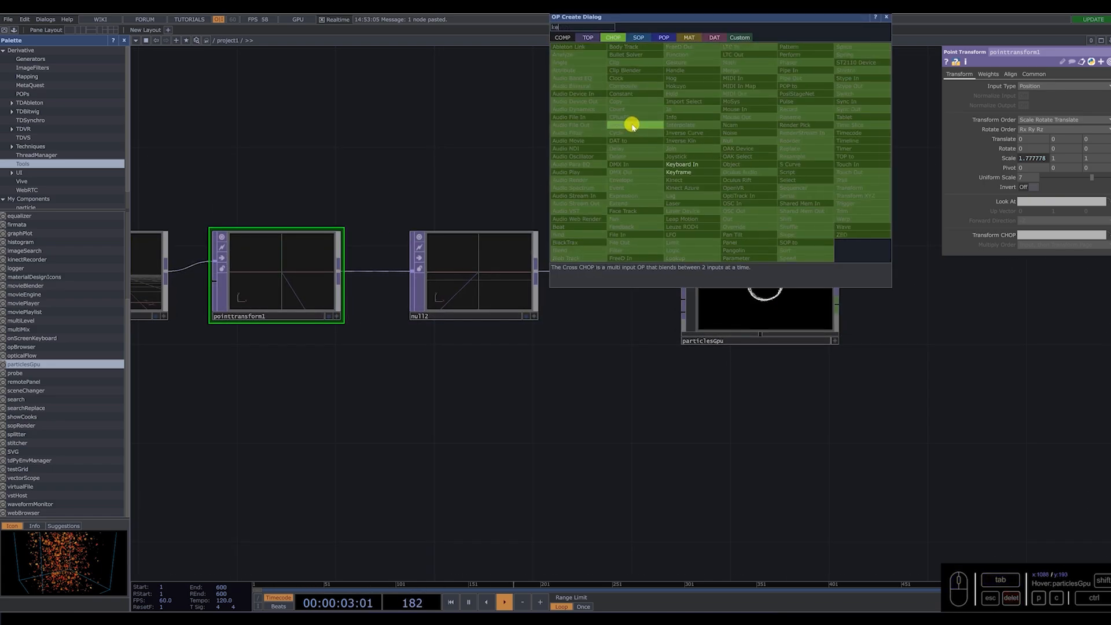
{"action": "type", "text": "ey"}
{"action": "left_click", "coordinate": [683, 164]}
{"action": "left_click", "coordinate": [747, 154]}
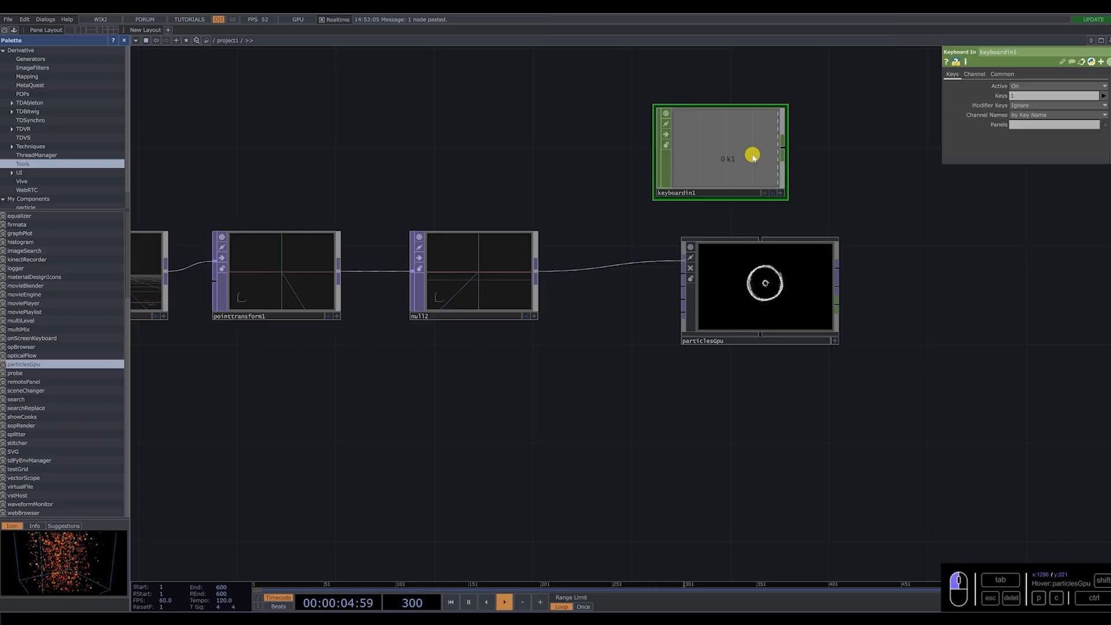
Export keyboardin1's k1 channel to particlesGpu's Reset parameter and trigger a reset from the keyboard to test it.
{"action": "left_click", "coordinate": [792, 275]}
{"action": "left_click_drag", "start_coordinate": [739, 157], "coordinate": [991, 363]}
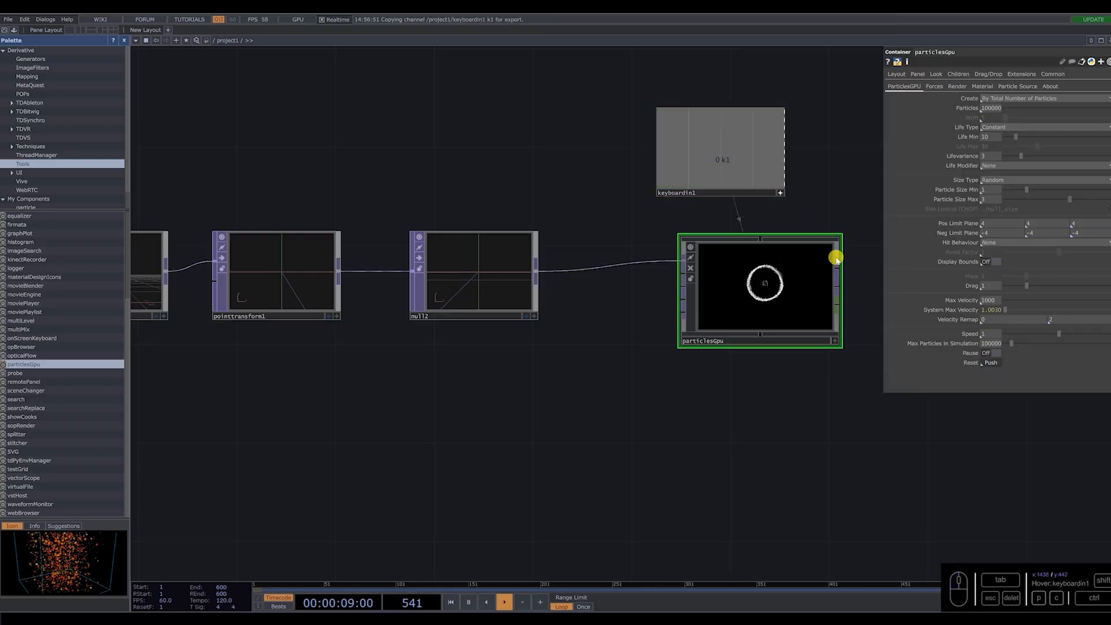
{"action": "left_click", "coordinate": [780, 193]}
{"action": "scroll", "coordinate": [792, 285], "scroll_direction": "up", "scroll_amount": 4}
{"action": "key", "text": "1"}
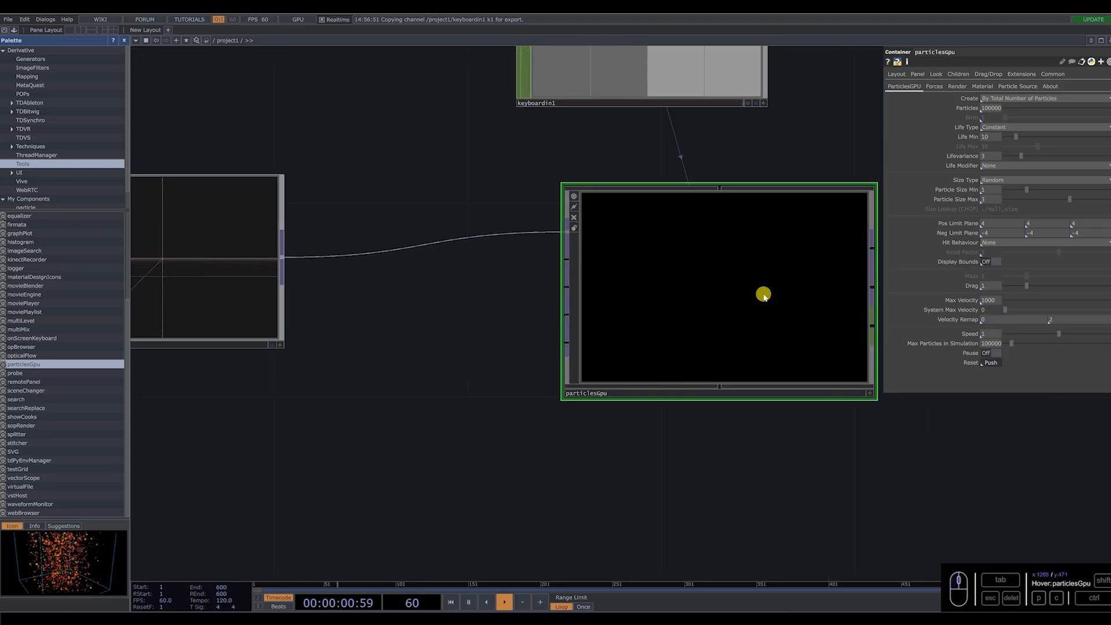
{"action": "scroll", "coordinate": [761, 290], "scroll_direction": "up", "scroll_amount": 3}
{"action": "scroll", "coordinate": [548, 283], "scroll_direction": "down", "scroll_amount": 5}
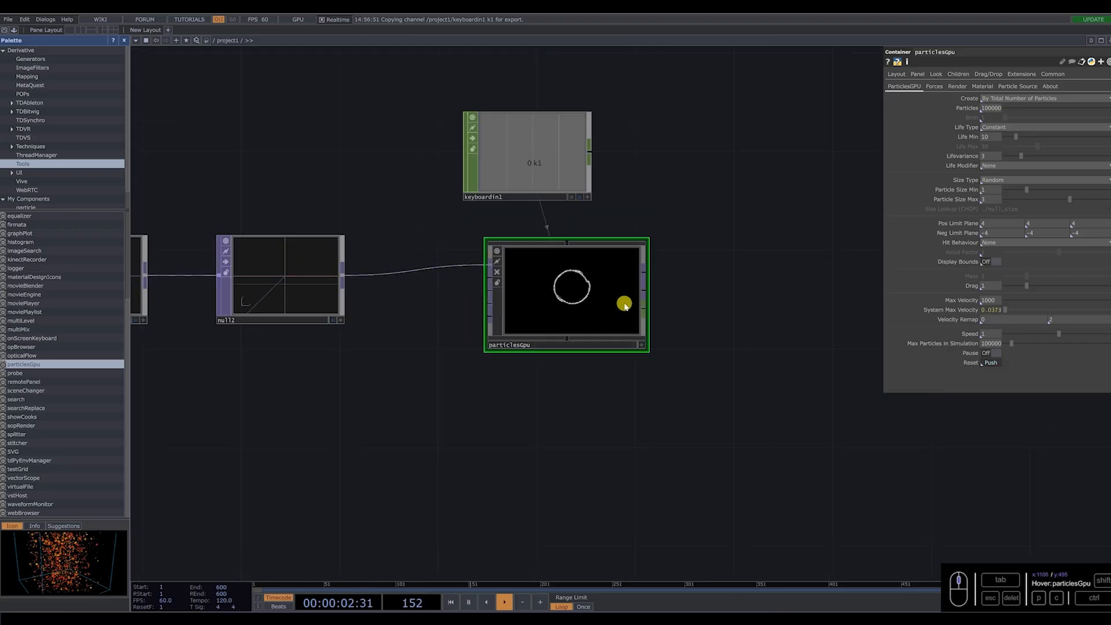
Add a Null TOP well beyond particlesGpu on its render output and display it as the network background.
{"action": "right_click", "coordinate": [648, 274]}
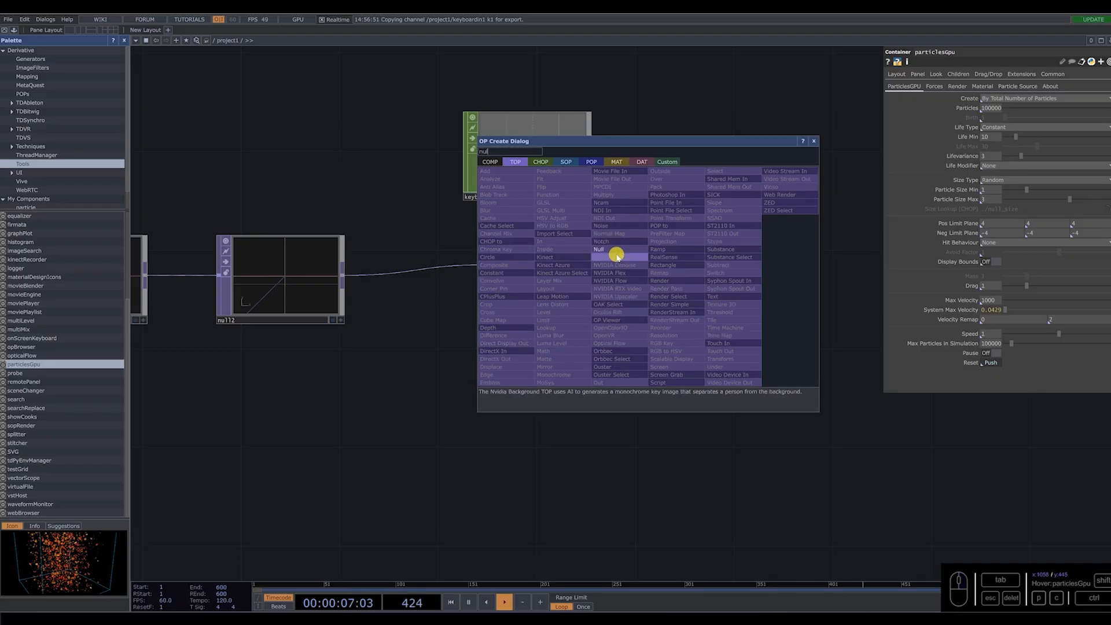
{"action": "left_click", "coordinate": [615, 253]}
{"action": "scroll", "coordinate": [485, 291], "scroll_direction": "down", "scroll_amount": 5}
{"action": "left_click", "coordinate": [678, 293]}
{"action": "scroll", "coordinate": [681, 295], "scroll_direction": "up", "scroll_amount": 5}
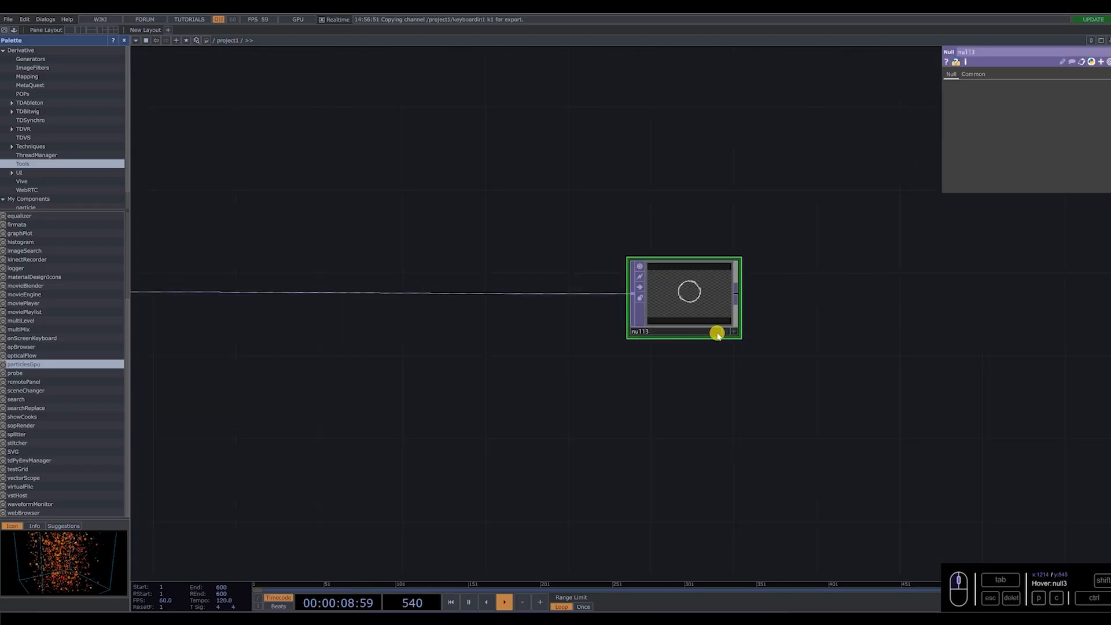
{"action": "left_click", "coordinate": [727, 335]}
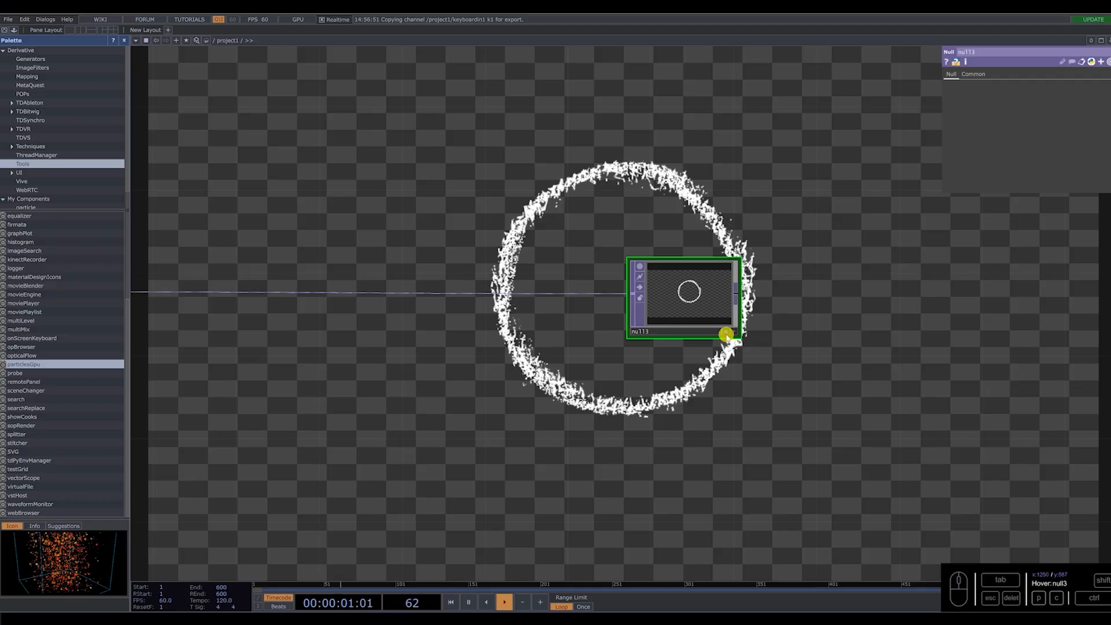
{"action": "scroll", "coordinate": [758, 318], "scroll_direction": "down", "scroll_amount": 5}
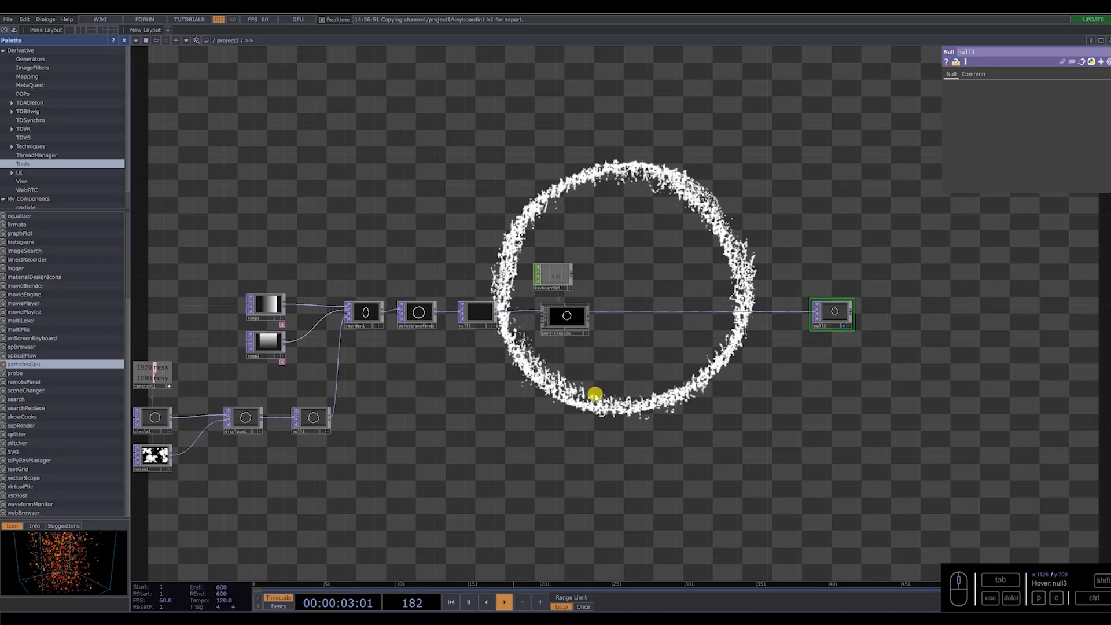
Link particlesGpu's render Resolution to constant1's resx and resy channels by CHOP reference.
{"action": "scroll", "coordinate": [568, 333], "scroll_direction": "up", "scroll_amount": 3}
{"action": "left_click", "coordinate": [570, 304]}
{"action": "left_click_drag", "start_coordinate": [513, 402], "coordinate": [650, 417]}
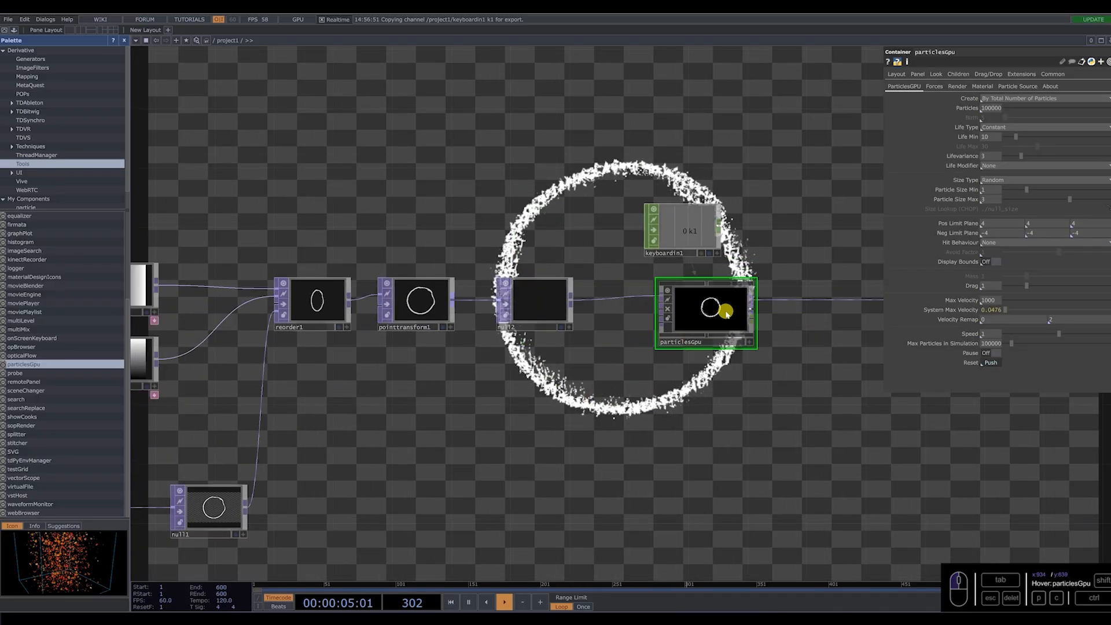
{"action": "left_click", "coordinate": [958, 87]}
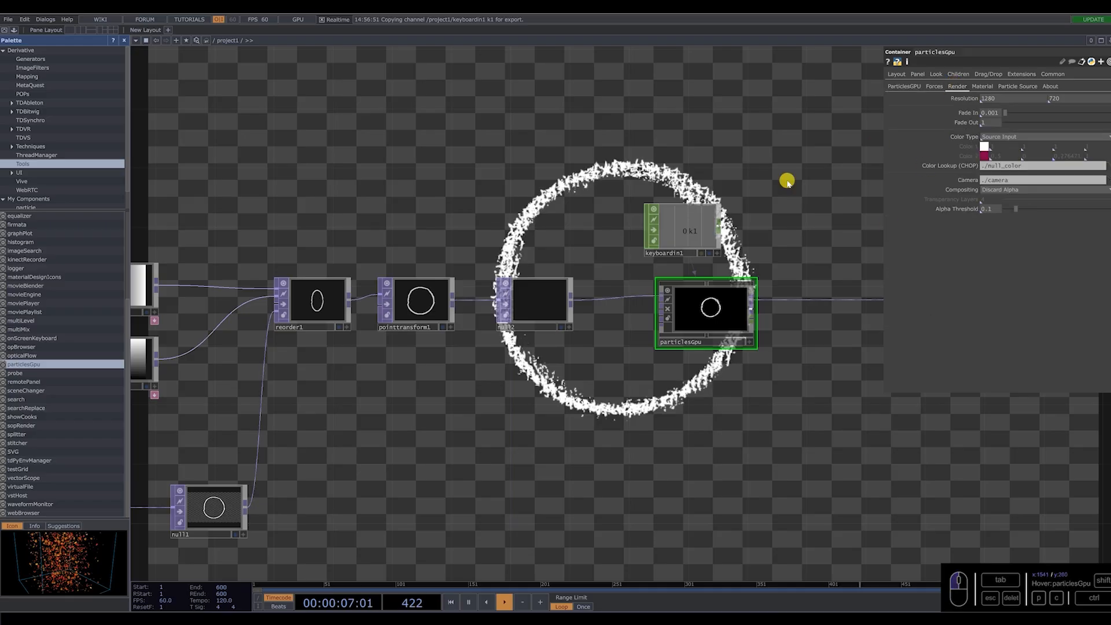
{"action": "left_click_drag", "start_coordinate": [395, 192], "coordinate": [632, 288]}
{"action": "scroll", "coordinate": [632, 288], "scroll_direction": "down", "scroll_amount": 5}
{"action": "scroll", "coordinate": [418, 363], "scroll_direction": "up", "scroll_amount": 5}
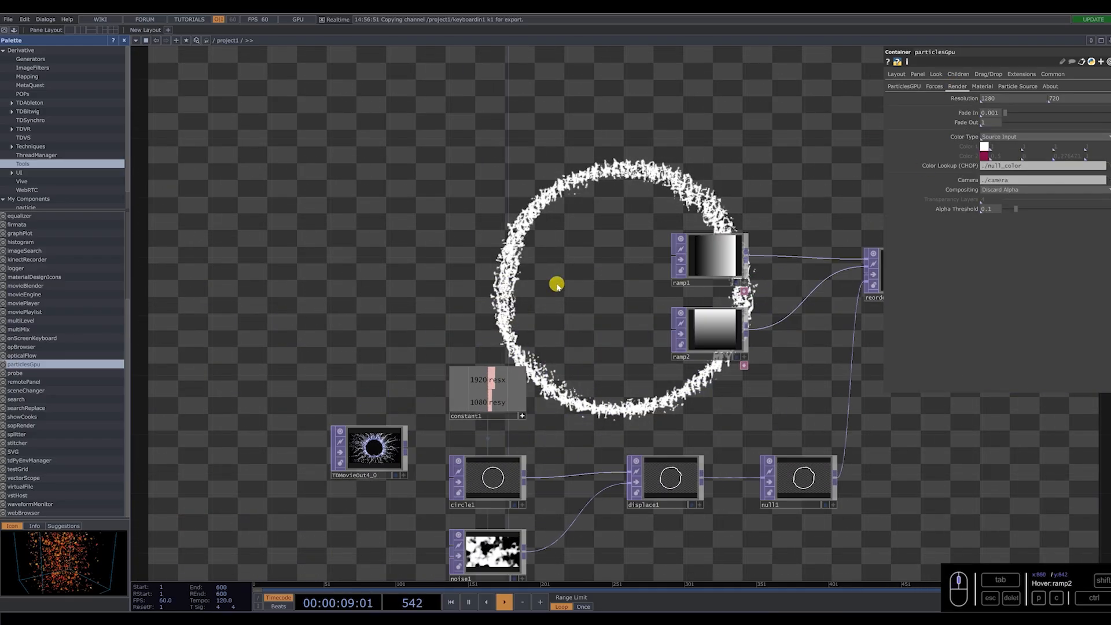
{"action": "left_click_drag", "start_coordinate": [488, 382], "coordinate": [1008, 92]}
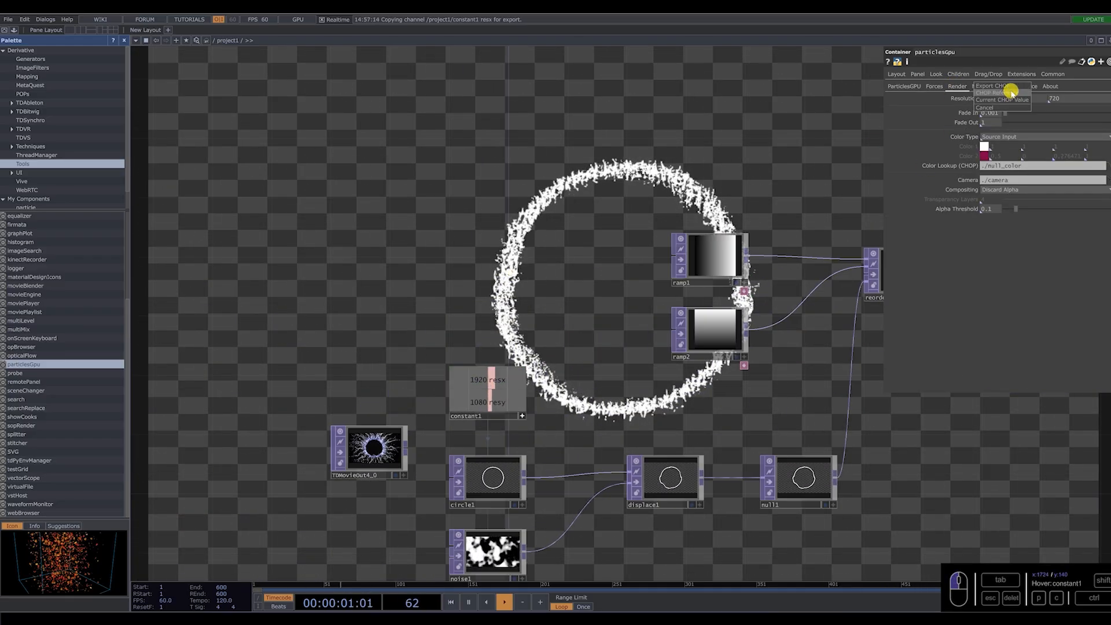
{"action": "left_click_drag", "start_coordinate": [513, 400], "coordinate": [1060, 100]}
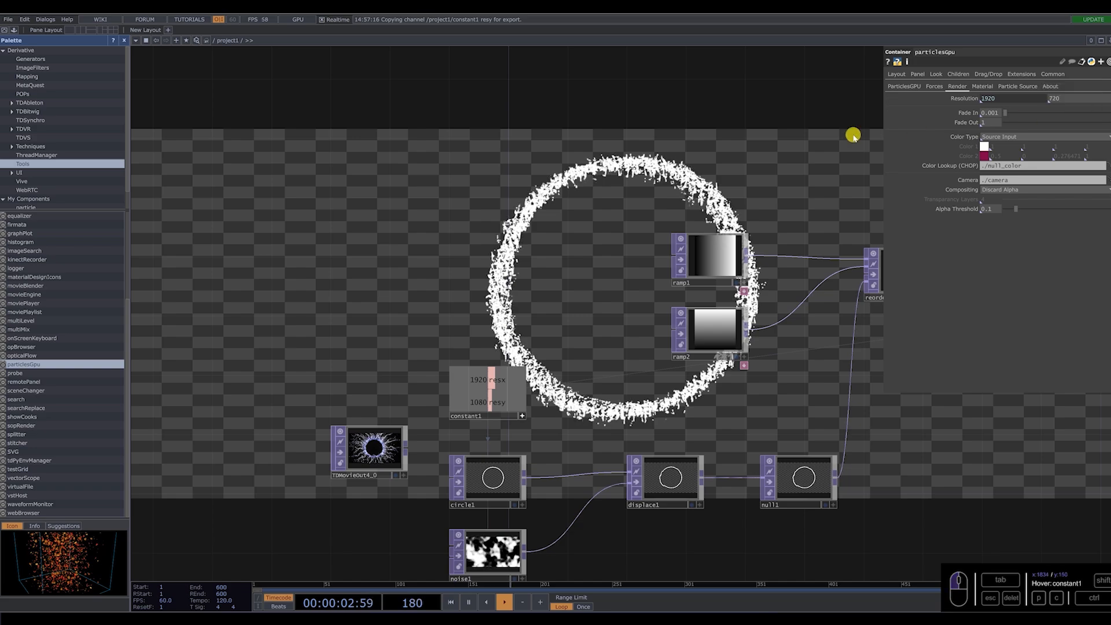
Link particlesGpu's layout Width and Height to constant1's resx and resy channels.
{"action": "left_click", "coordinate": [897, 74]}
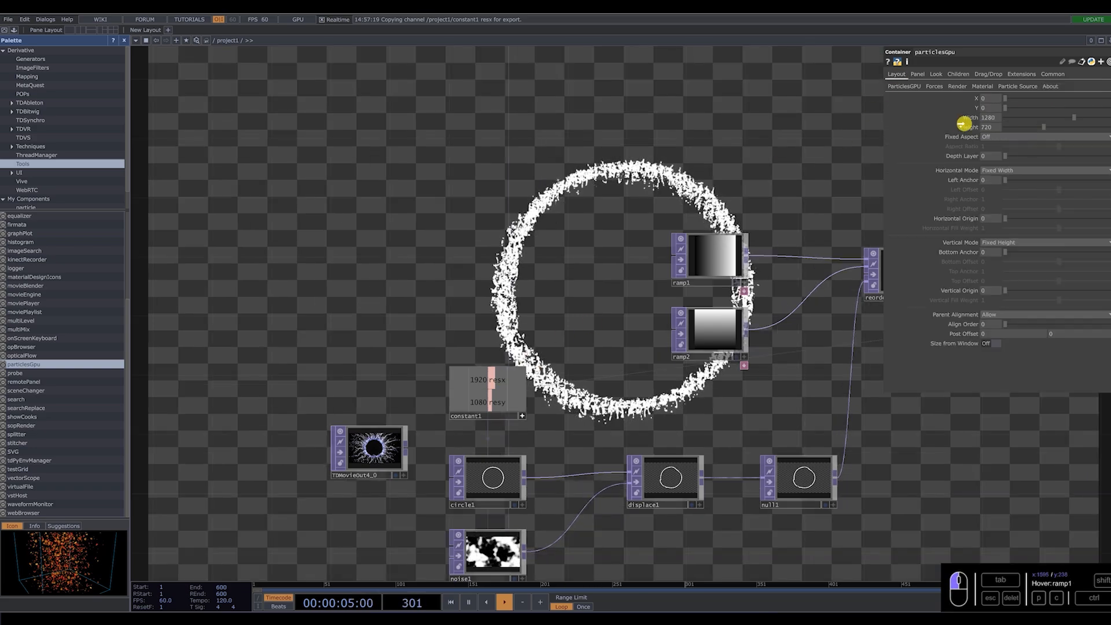
{"action": "left_click_drag", "start_coordinate": [488, 380], "coordinate": [1001, 124]}
{"action": "left_click", "coordinate": [1001, 124]}
{"action": "left_click", "coordinate": [492, 391]}
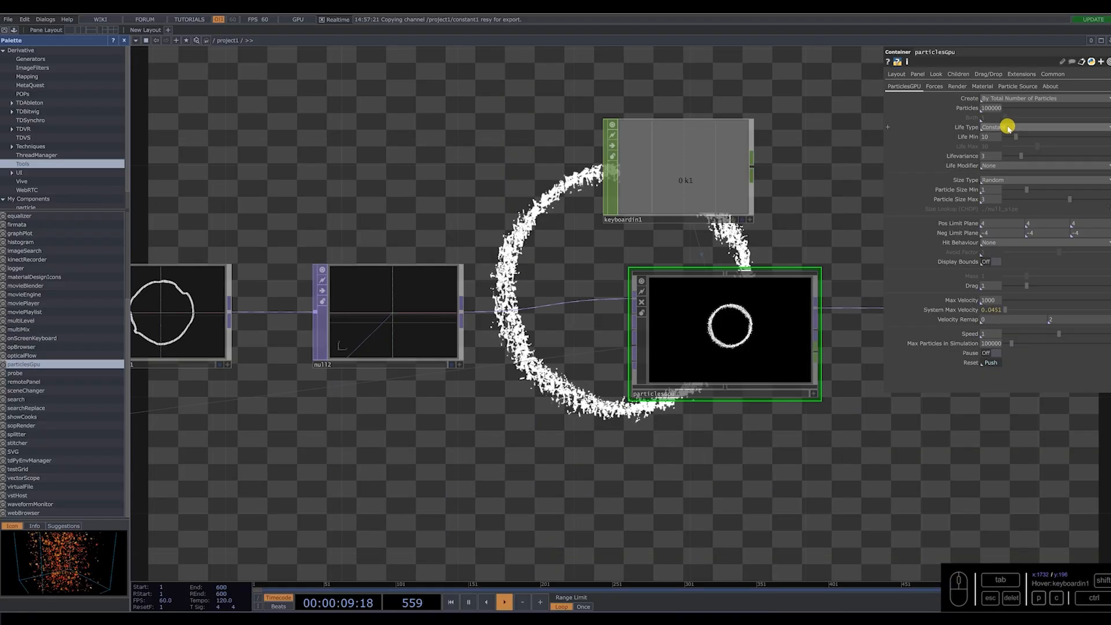
Set particlesGpu's Life Type to Random with Life Min 0.25, Life Max 3 and Lifevariance 0.2.
{"action": "left_click", "coordinate": [998, 127]}
{"action": "left_click", "coordinate": [998, 128]}
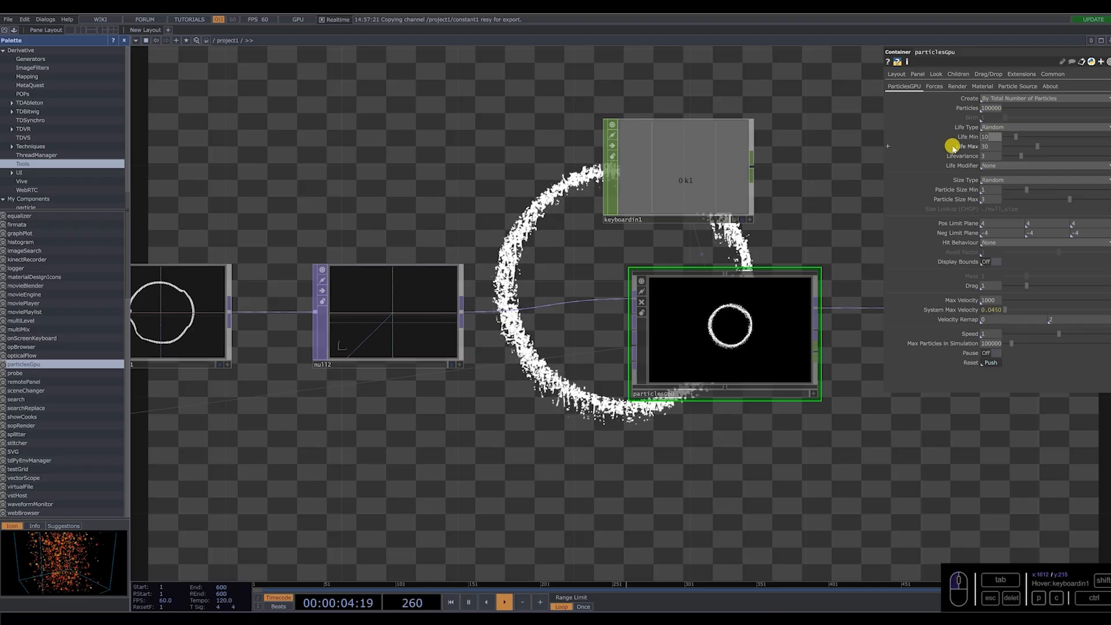
{"action": "left_click_drag", "start_coordinate": [993, 146], "coordinate": [942, 157]}
{"action": "type", "text": "3"}
{"action": "type", "text": "0"}
{"action": "type", "text": "."}
{"action": "type", "text": "2"}
{"action": "key", "text": "Return"}
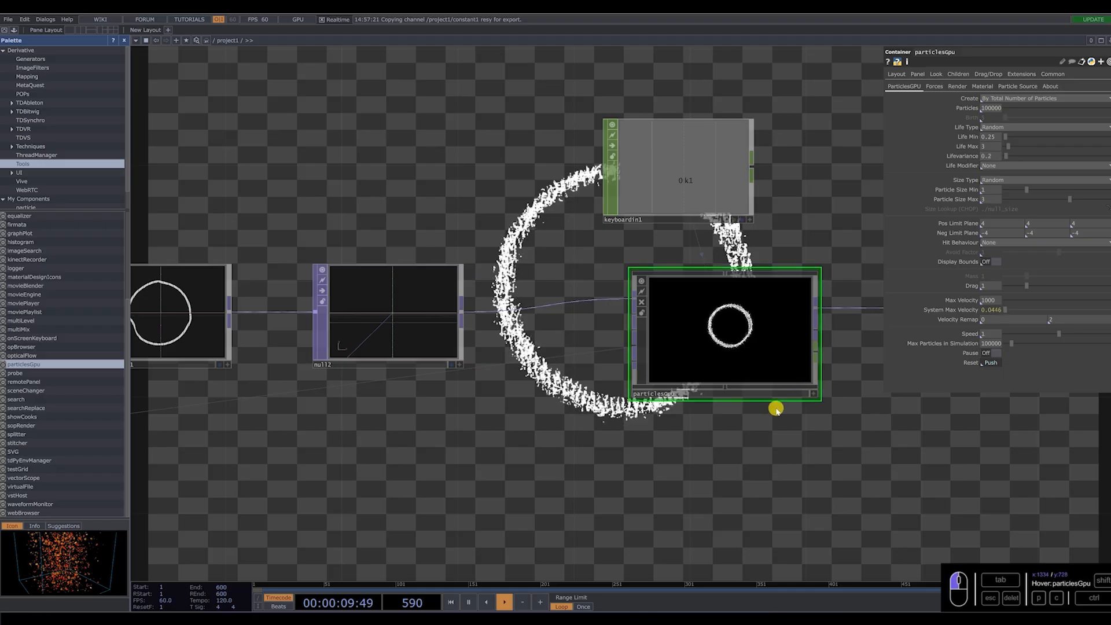
Change particlesGpu's Size Type to Constant and set Particle Size Min to 3.
{"action": "left_click", "coordinate": [1001, 180]}
{"action": "left_click", "coordinate": [999, 187]}
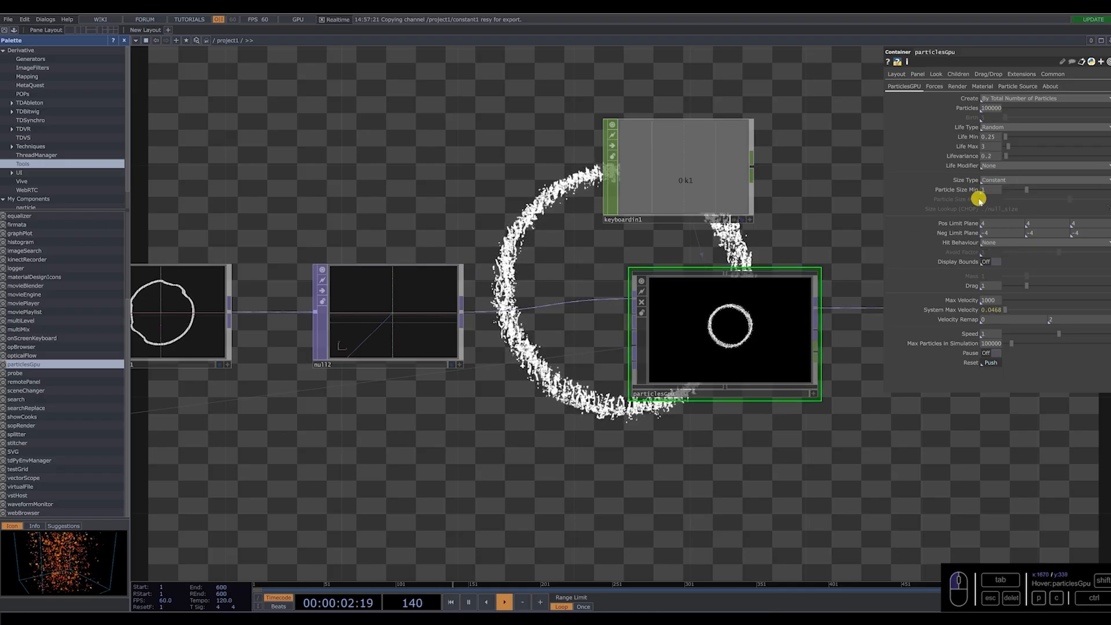
{"action": "left_click_drag", "start_coordinate": [986, 189], "coordinate": [938, 194]}
{"action": "type", "text": "3"}
{"action": "key", "text": "Return"}
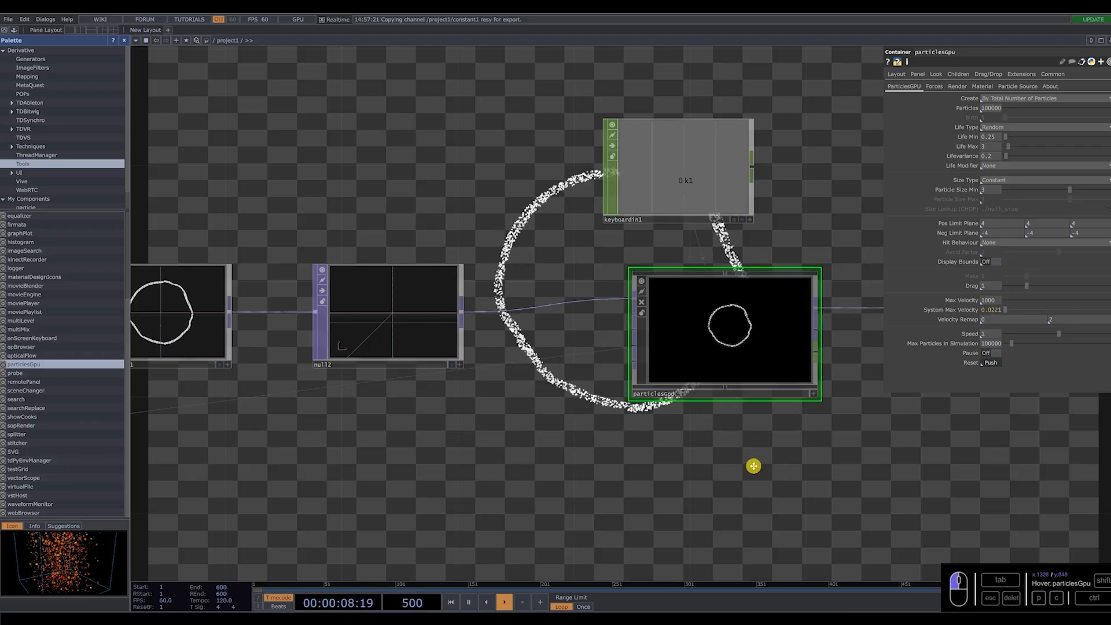
Set particlesGpu's Initial Velocity to 0.4 on all three axes and Initial Turbulence to 0.51.
{"action": "left_click_drag", "start_coordinate": [759, 469], "coordinate": [737, 458]}
{"action": "left_click", "coordinate": [935, 86]}
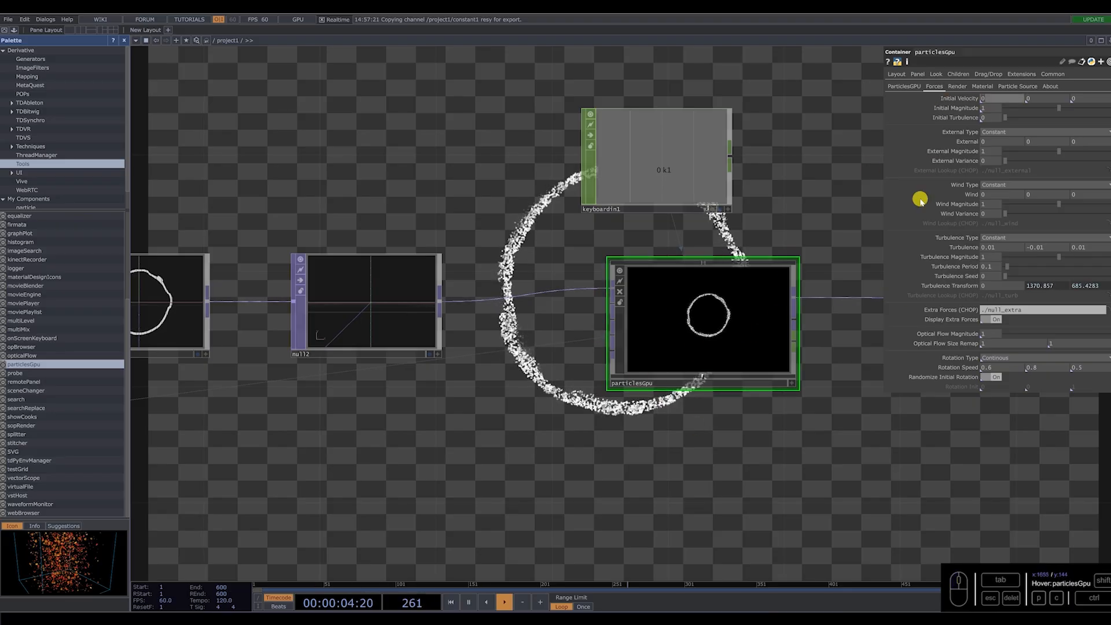
{"action": "type", "text": "0.4"}
{"action": "left_click", "coordinate": [1040, 99]}
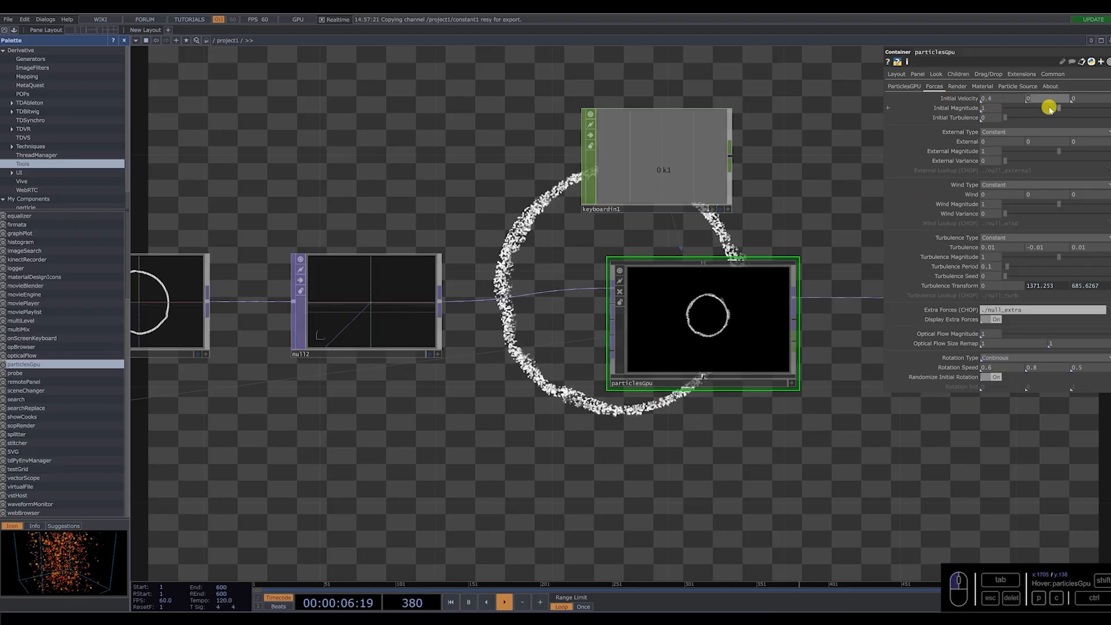
{"action": "left_click", "coordinate": [1081, 99]}
{"action": "type", "text": "0.4"}
{"action": "key", "text": "Return"}
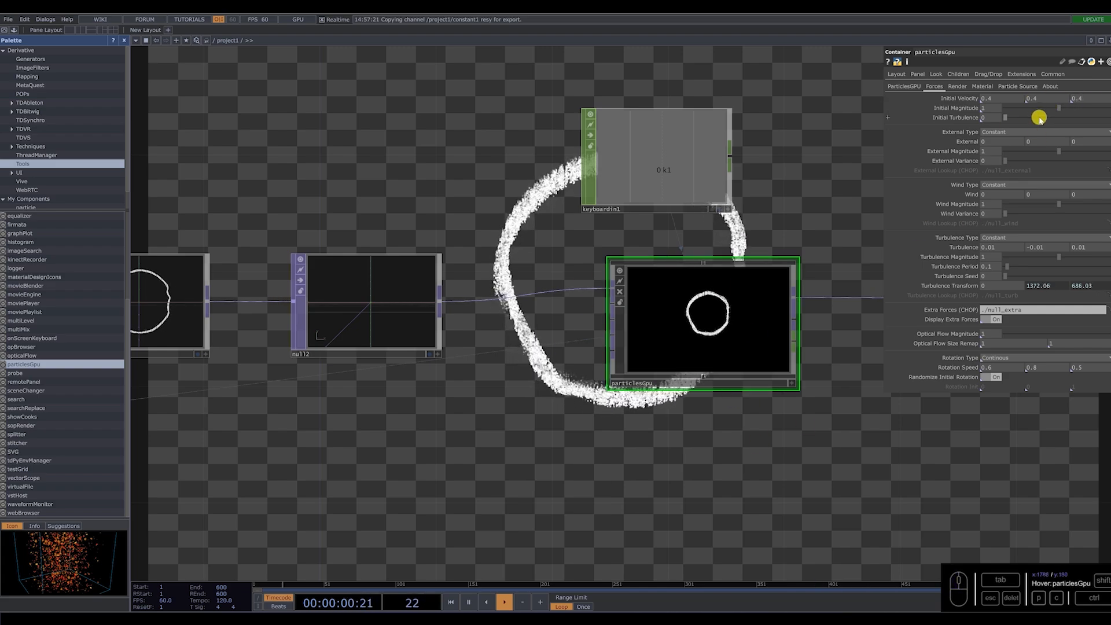
{"action": "left_click", "coordinate": [1057, 119]}
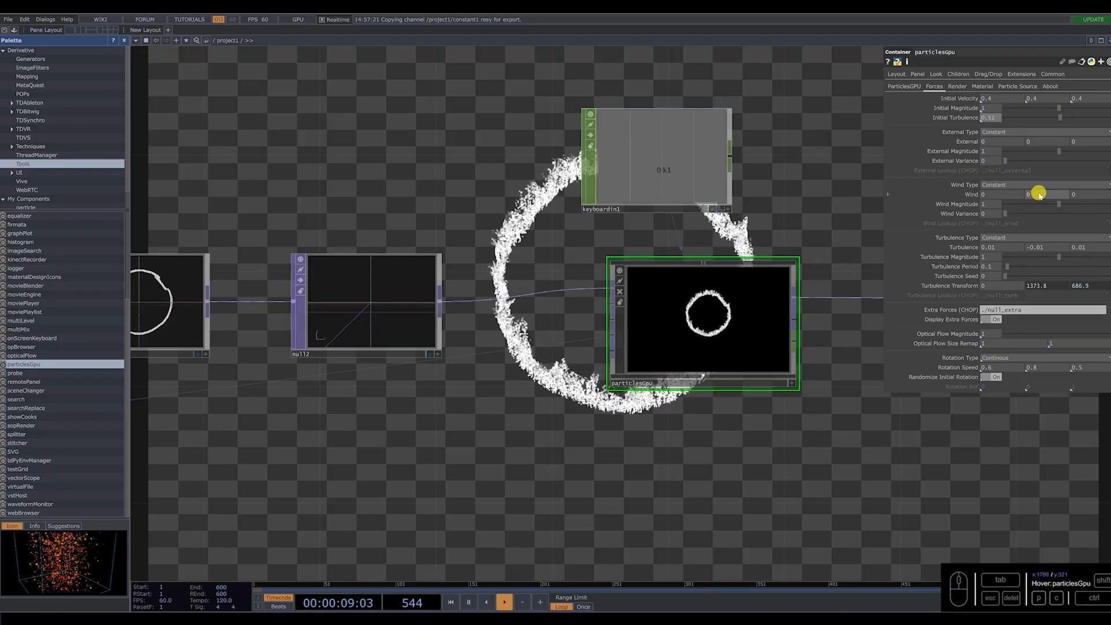
Set particlesGpu's Wind to 1 on Y and Z and switch the Turbulence Type to Effector R.
{"action": "left_click", "coordinate": [1040, 193]}
{"action": "type", "text": "1"}
{"action": "left_click", "coordinate": [1084, 194]}
{"action": "type", "text": "1"}
{"action": "key", "text": "Return"}
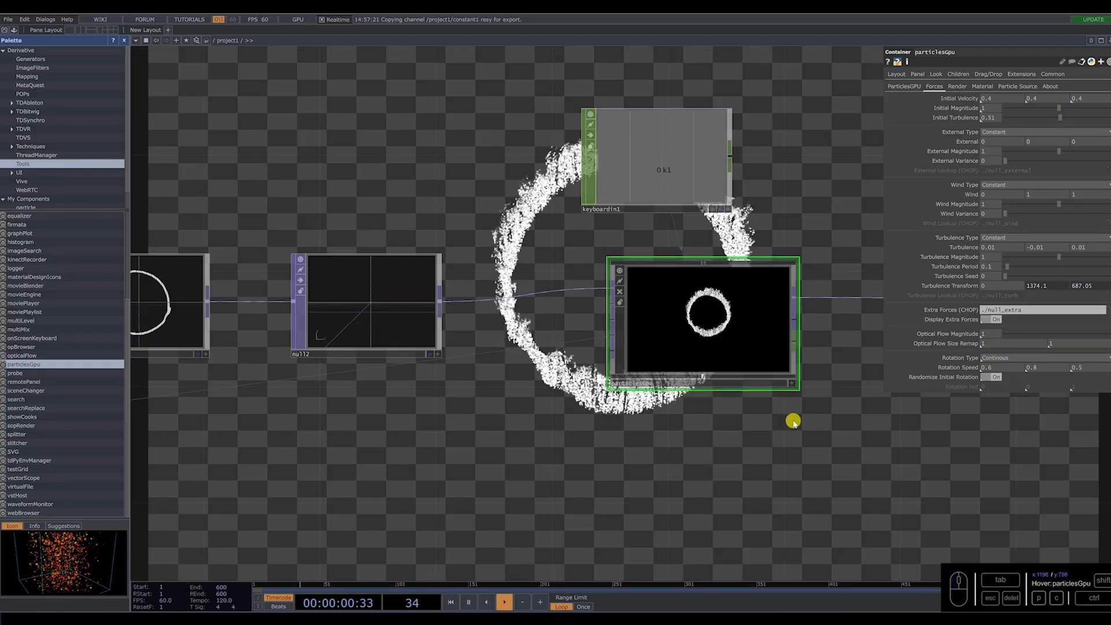
{"action": "left_click", "coordinate": [1002, 238]}
{"action": "left_click", "coordinate": [1003, 277]}
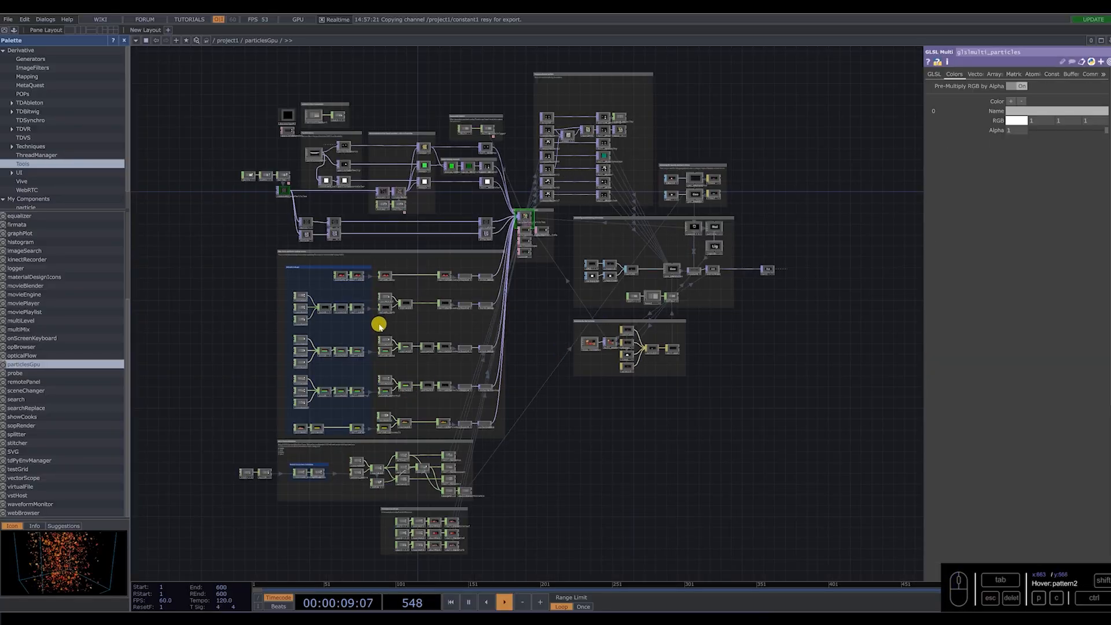
Copy constant_extraForce and null_extra from the Default Extra Force Definition inside particlesGpu and paste them into project1.
{"action": "scroll", "coordinate": [278, 481], "scroll_direction": "up", "scroll_amount": 5}
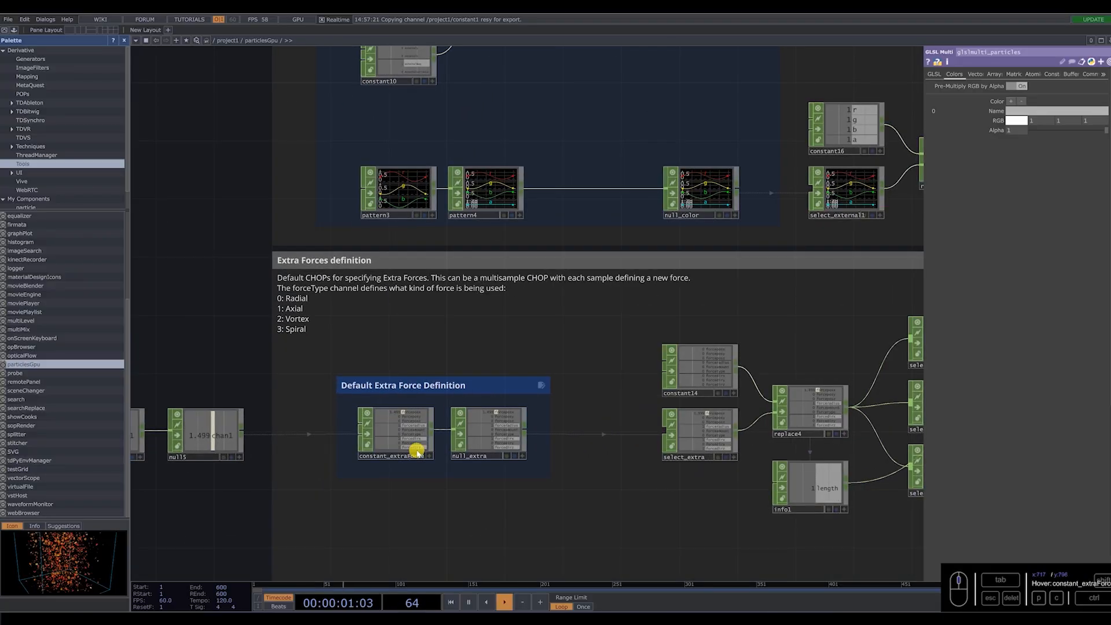
{"action": "scroll", "coordinate": [417, 452], "scroll_direction": "up", "scroll_amount": 2}
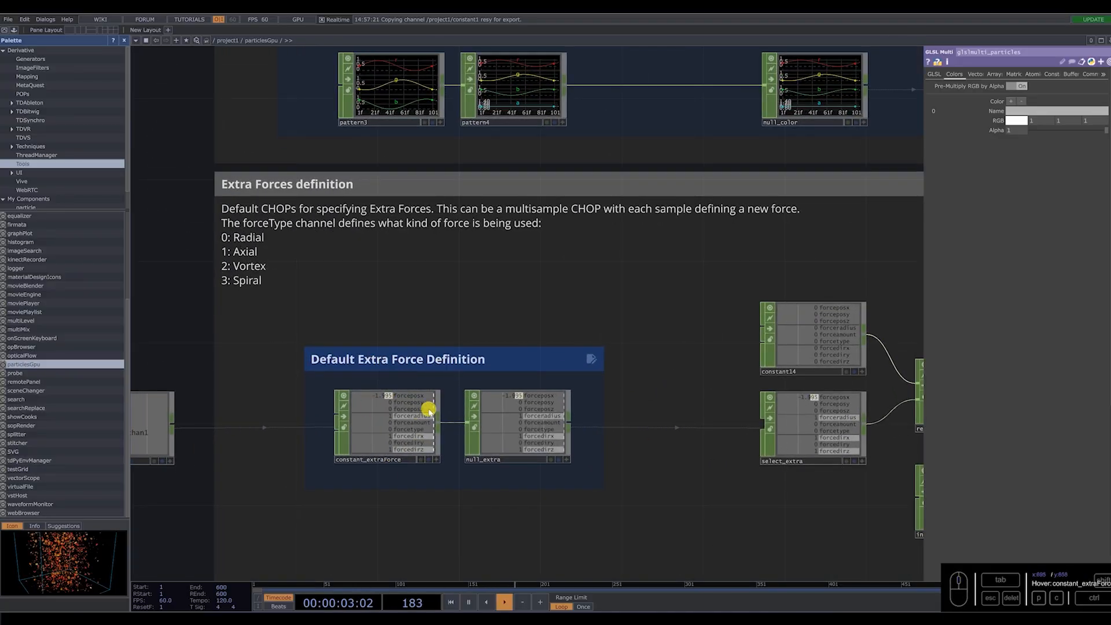
{"action": "left_click_drag", "start_coordinate": [541, 493], "coordinate": [455, 445]}
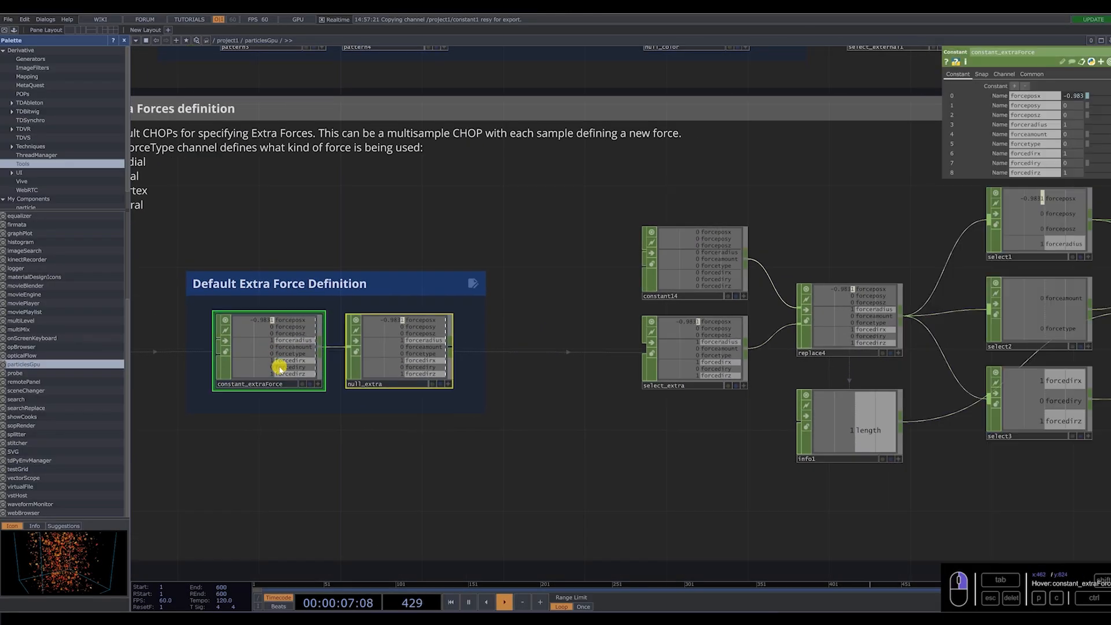
{"action": "key", "text": "ctrl+c"}
{"action": "scroll", "coordinate": [424, 352], "scroll_direction": "down", "scroll_amount": 10}
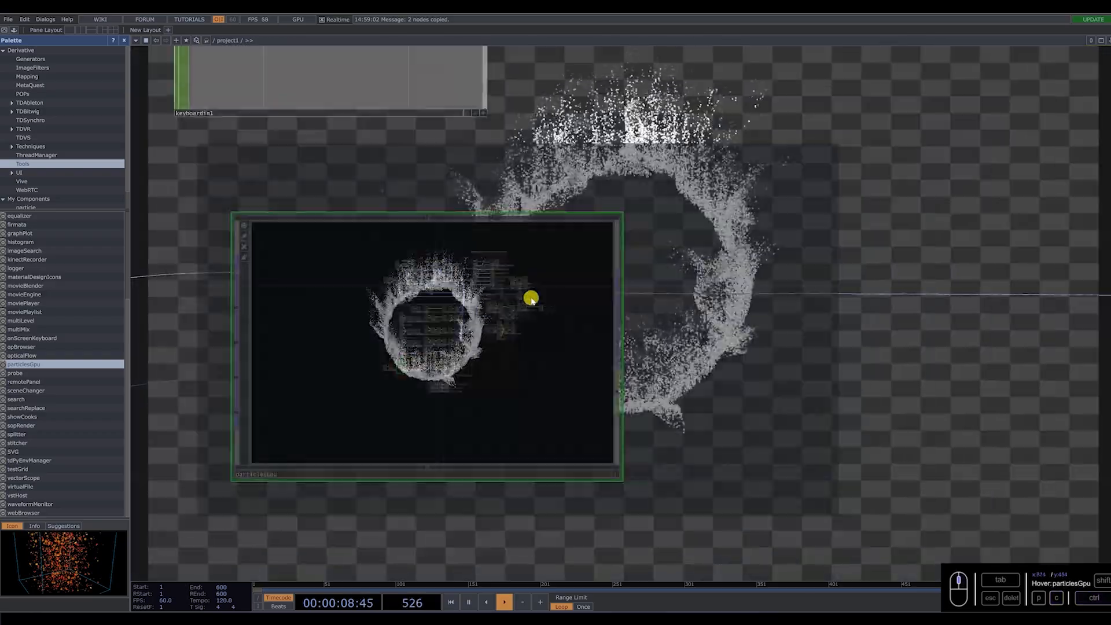
{"action": "scroll", "coordinate": [513, 323], "scroll_direction": "up", "scroll_amount": 3}
{"action": "key", "text": "ctrl+v"}
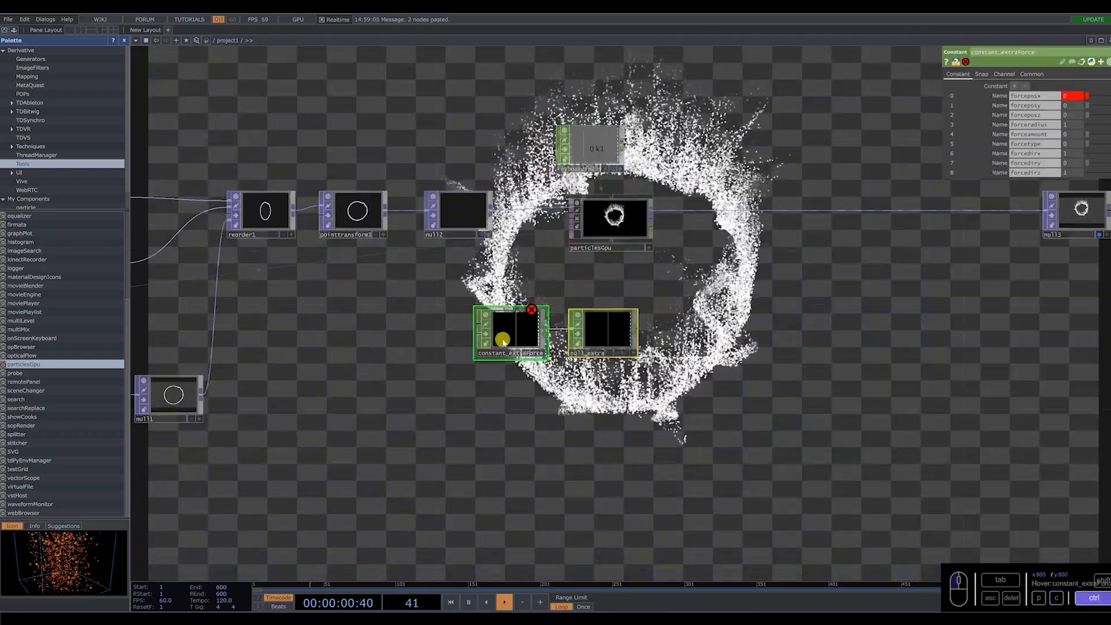
Place the pasted CHOP pair below the null2 chain and reset constant_extraForce's faulty forceposx value to 0.
{"action": "left_click_drag", "start_coordinate": [502, 341], "coordinate": [398, 353]}
{"action": "scroll", "coordinate": [525, 309], "scroll_direction": "up", "scroll_amount": 5}
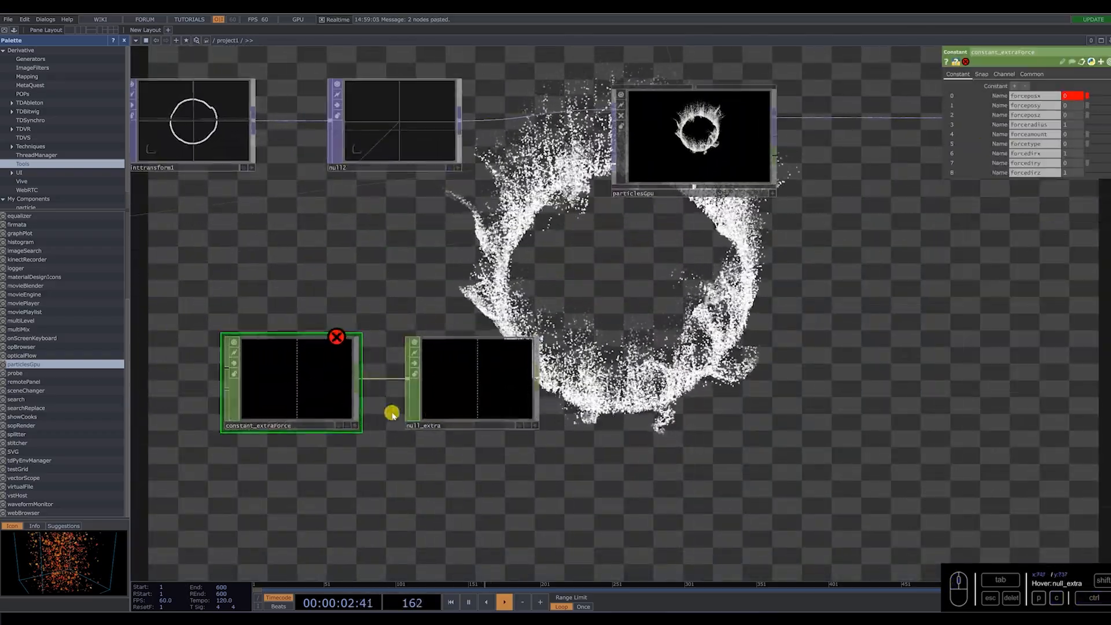
{"action": "left_click", "coordinate": [1087, 95]}
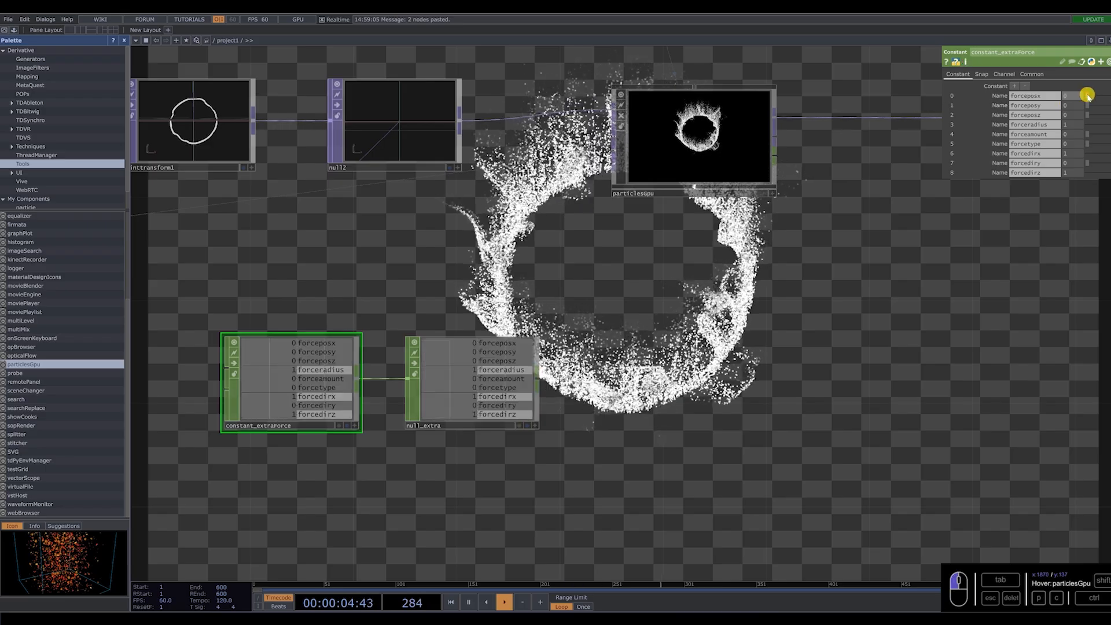
Space null_extra away from constant_extraForce and assign it as particlesGpu's Extra Forces CHOP.
{"action": "left_click_drag", "start_coordinate": [484, 367], "coordinate": [530, 366]}
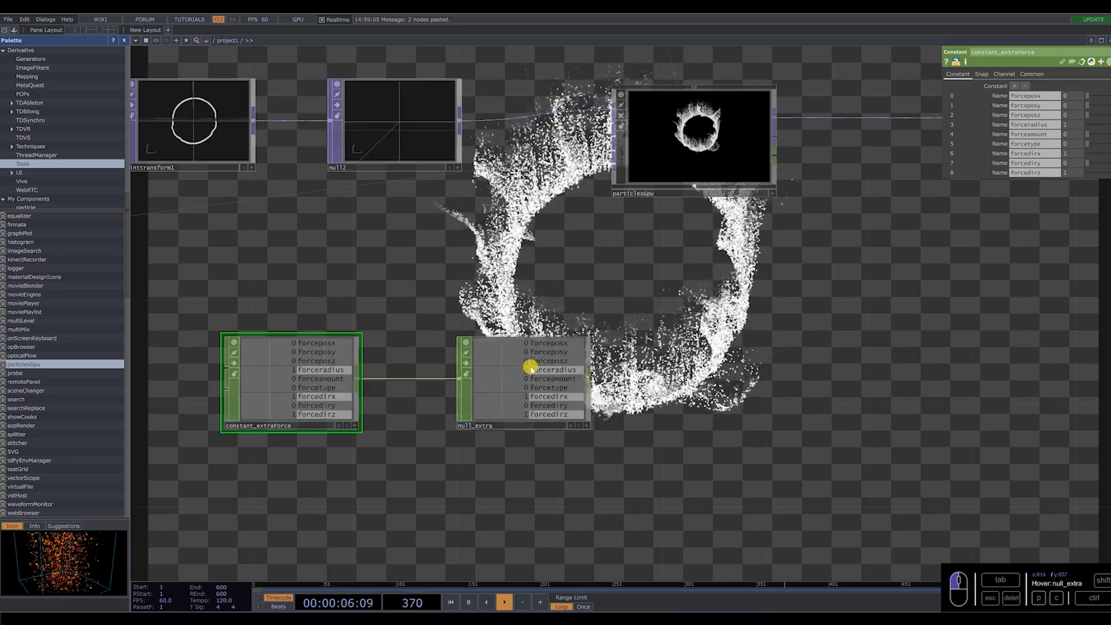
{"action": "left_click", "coordinate": [719, 174]}
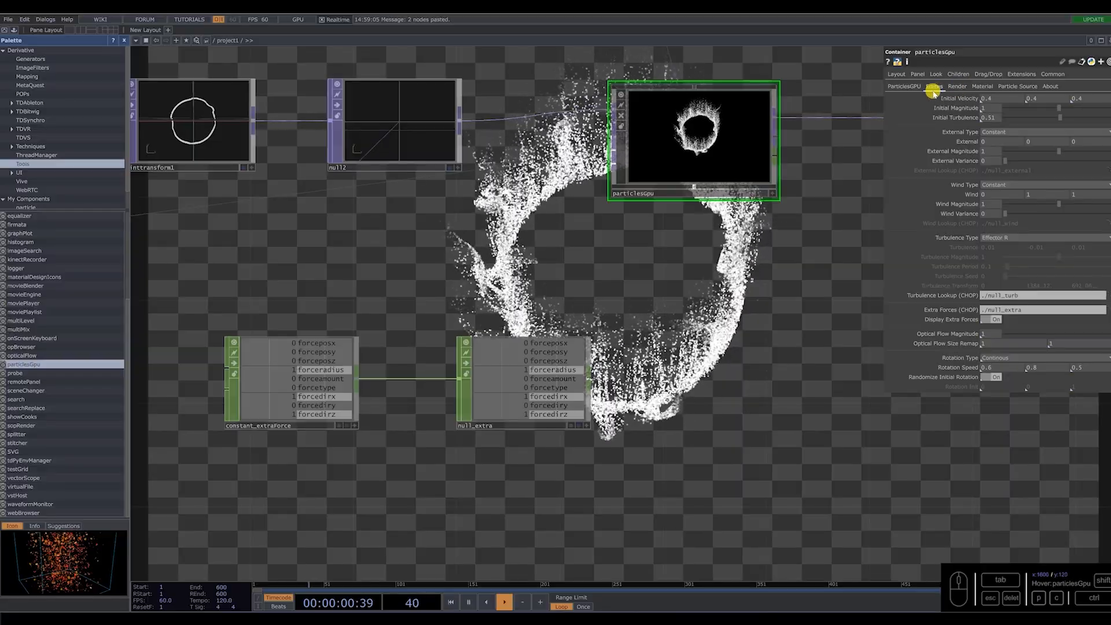
{"action": "left_click_drag", "start_coordinate": [526, 383], "coordinate": [1013, 311]}
Set constant_extraForce's forceamount to 1 and forceradius to 7.
{"action": "left_click", "coordinate": [334, 409]}
{"action": "key", "text": "h"}
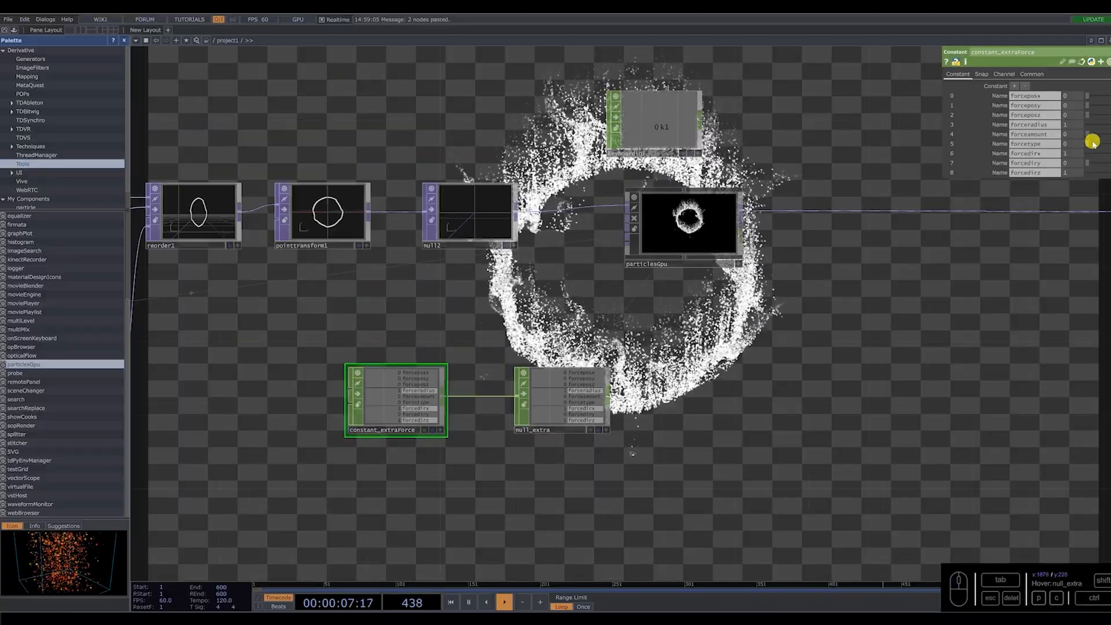
{"action": "left_click_drag", "start_coordinate": [1088, 133], "coordinate": [1106, 135]}
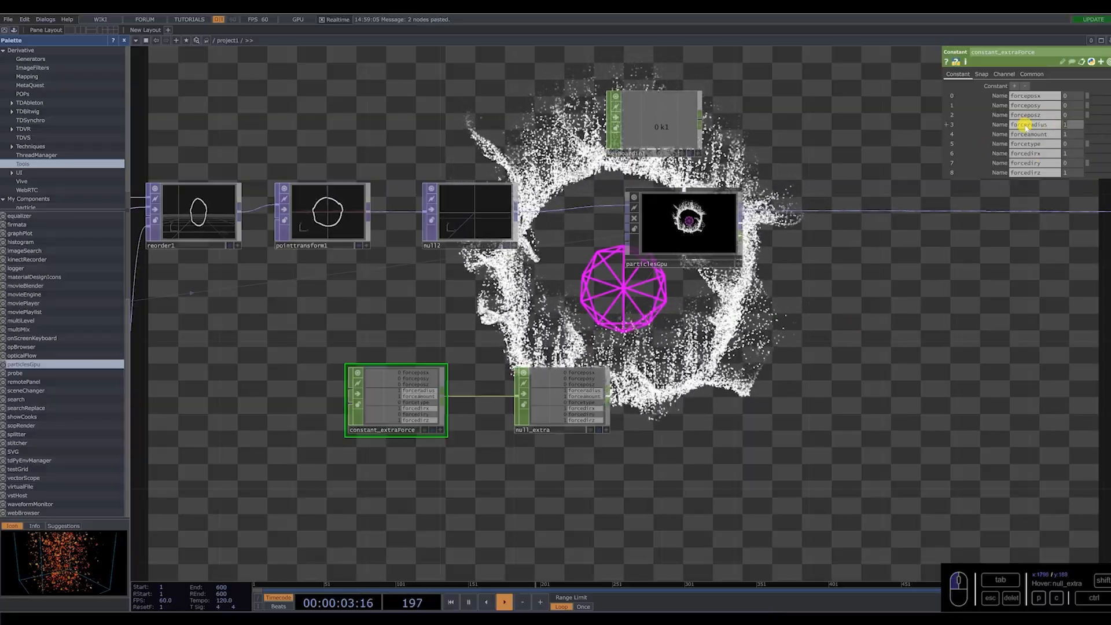
{"action": "type", "text": "7"}
{"action": "key", "text": "Return"}
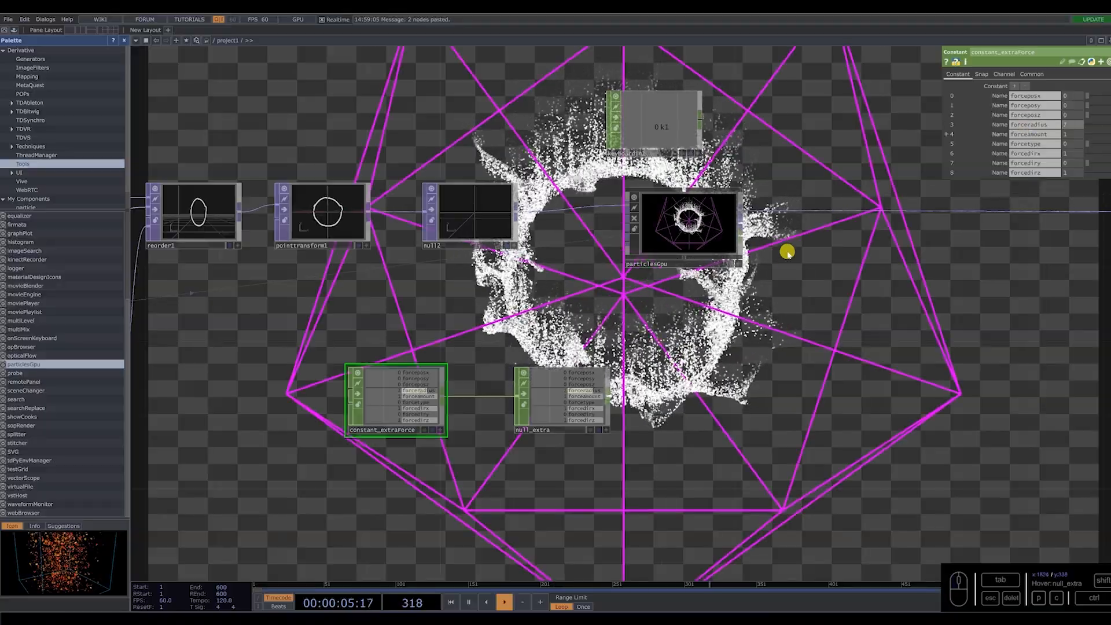
Set particlesGpu's External force to -0.5 on Y and Initial Turbulence to 0.5.
{"action": "scroll", "coordinate": [628, 412], "scroll_direction": "down", "scroll_amount": 3}
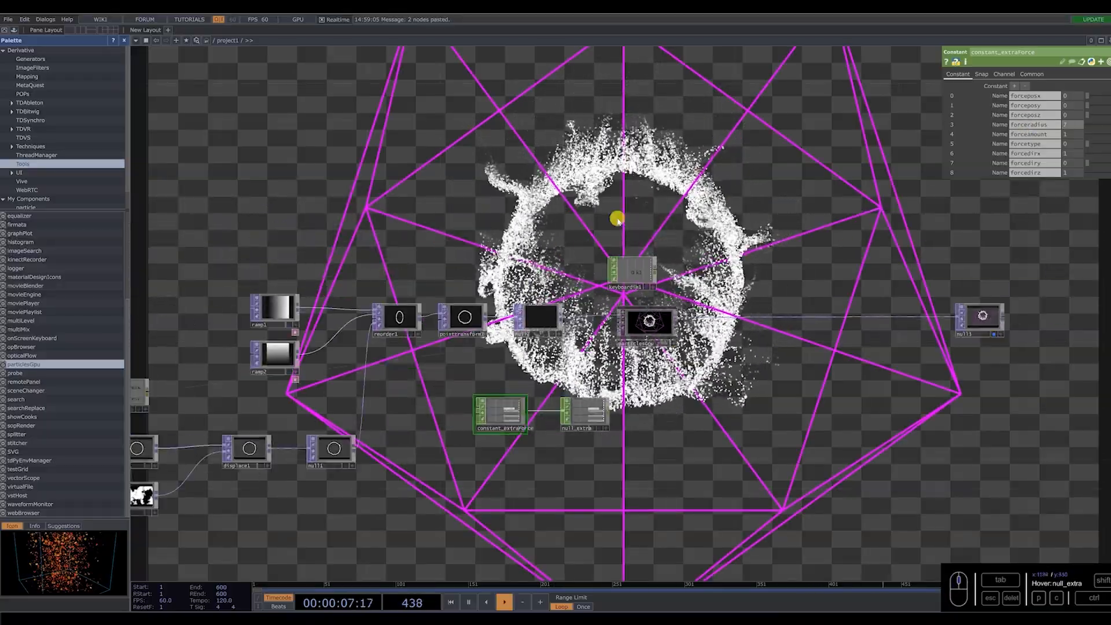
{"action": "scroll", "coordinate": [612, 413], "scroll_direction": "up", "scroll_amount": 2}
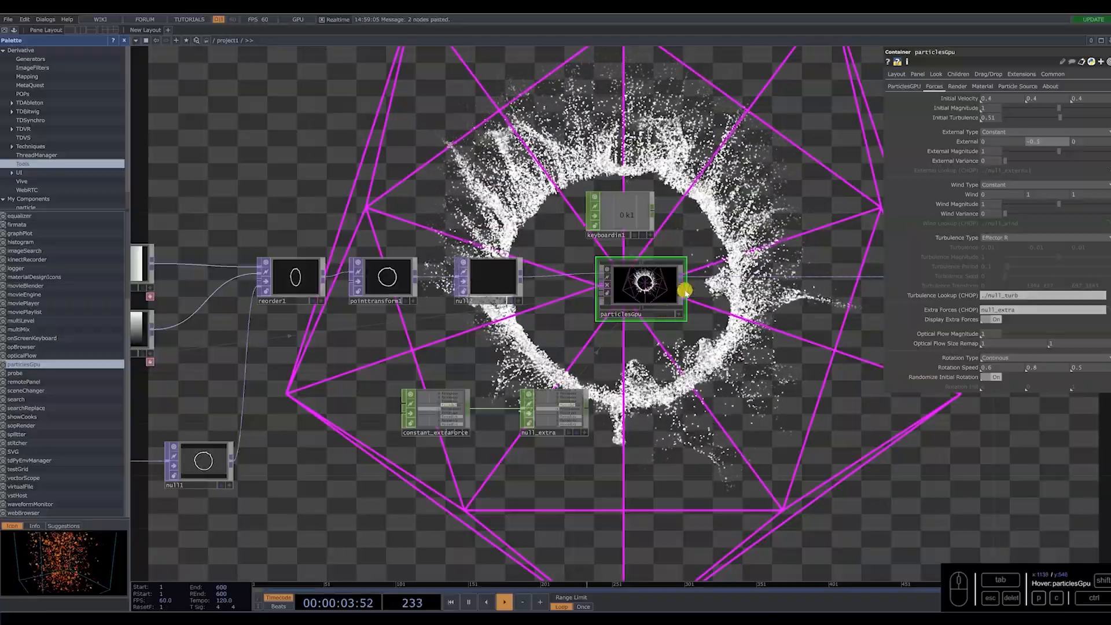
{"action": "left_click", "coordinate": [991, 117]}
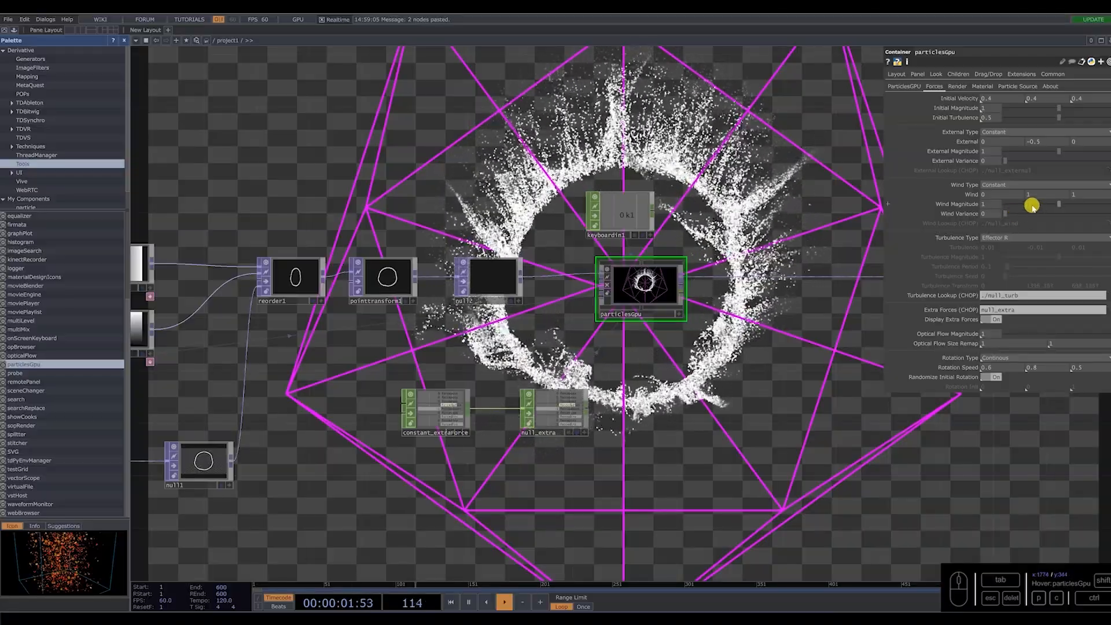
Set particlesGpu's Wind Magnitude to about 0.381 and Wind Variance to about 0.611.
{"action": "left_click_drag", "start_coordinate": [1032, 206], "coordinate": [1025, 205]}
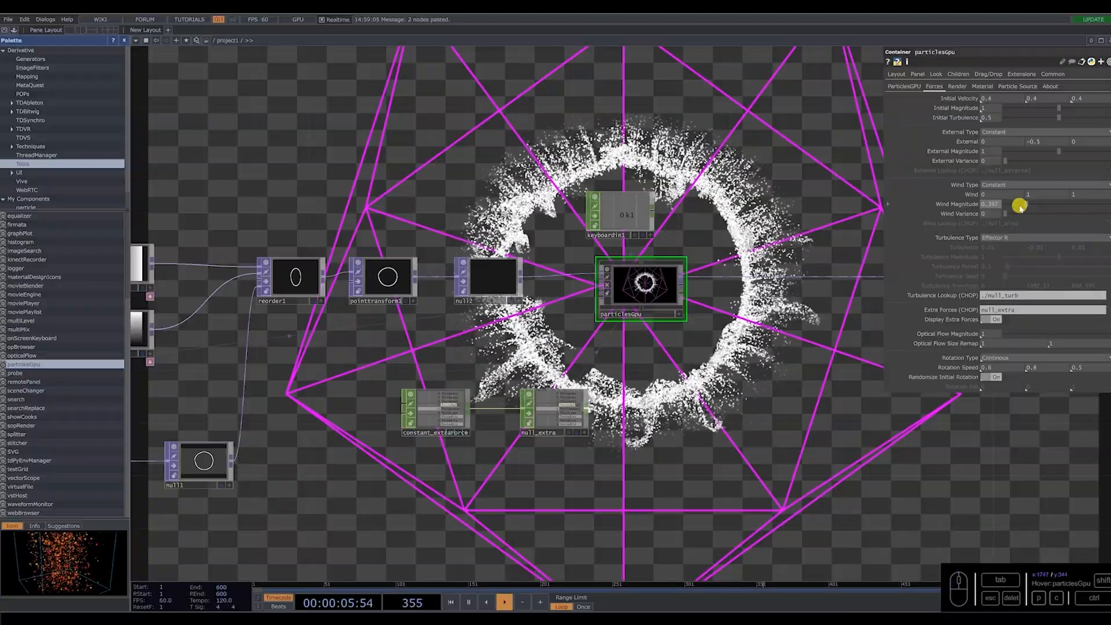
{"action": "left_click_drag", "start_coordinate": [1025, 206], "coordinate": [1070, 220]}
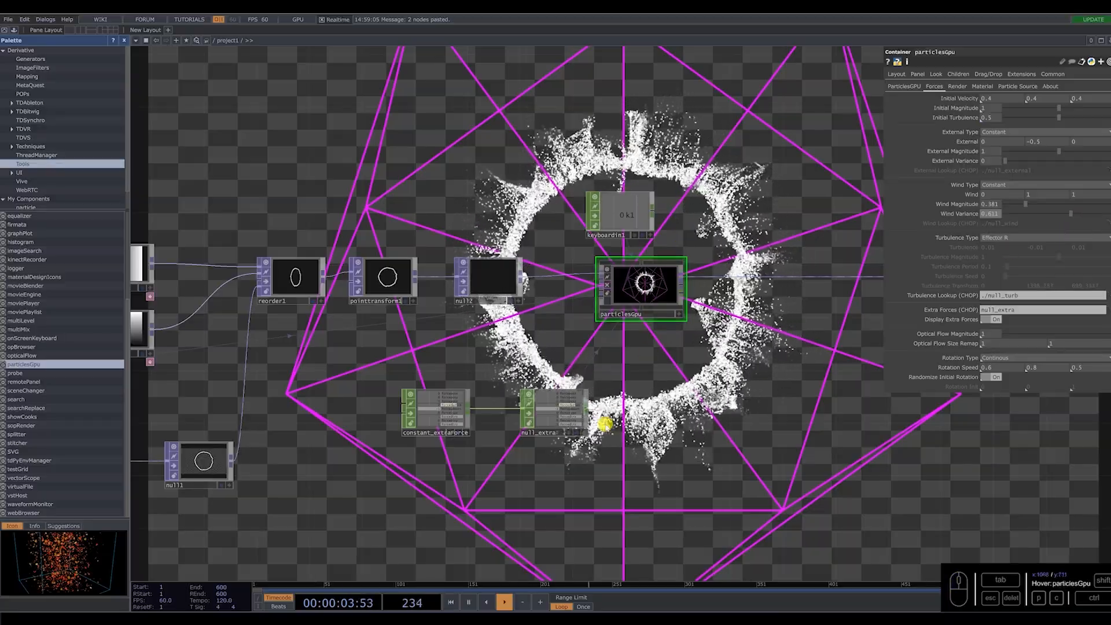
{"action": "scroll", "coordinate": [609, 424], "scroll_direction": "down", "scroll_amount": 3}
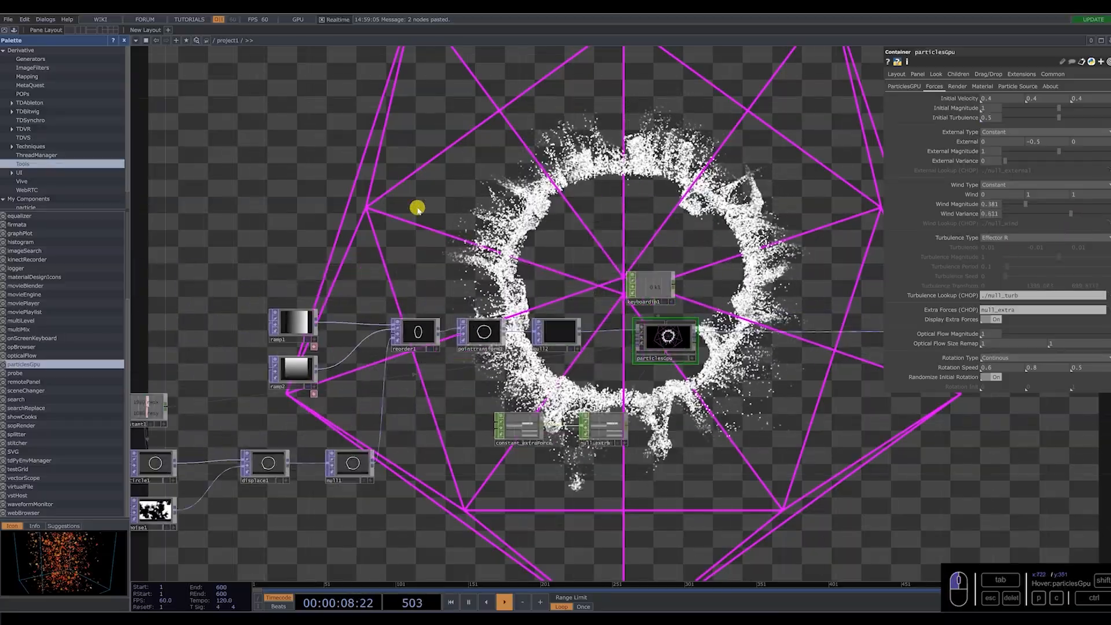
Add a Ramp TOP in the empty area above the reorder1 chain.
{"action": "key", "text": "Tab"}
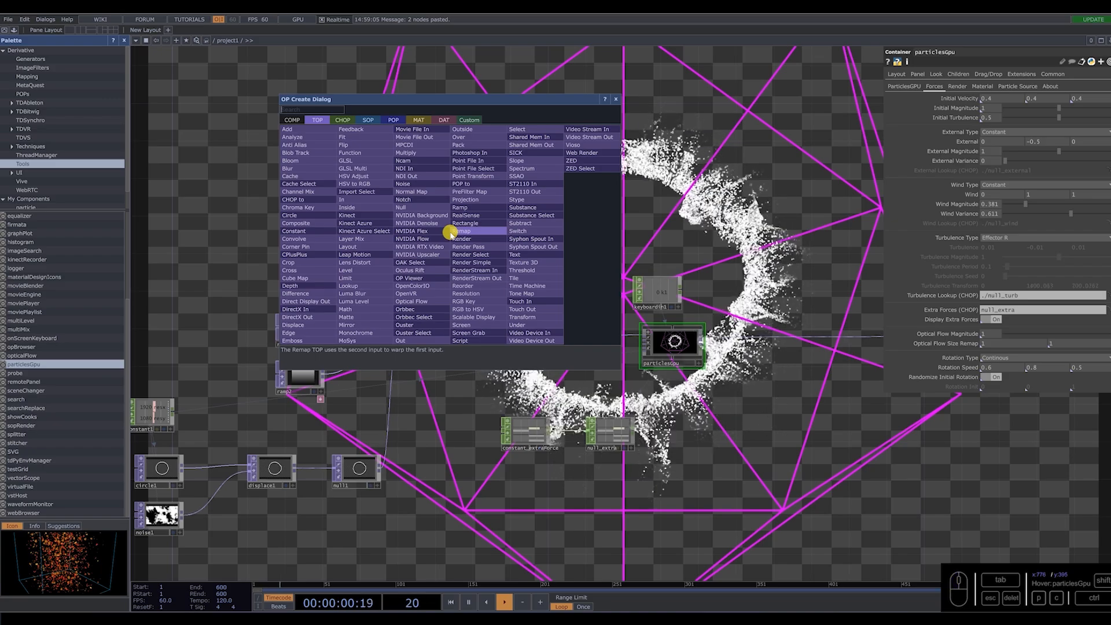
{"action": "type", "text": "ramp"}
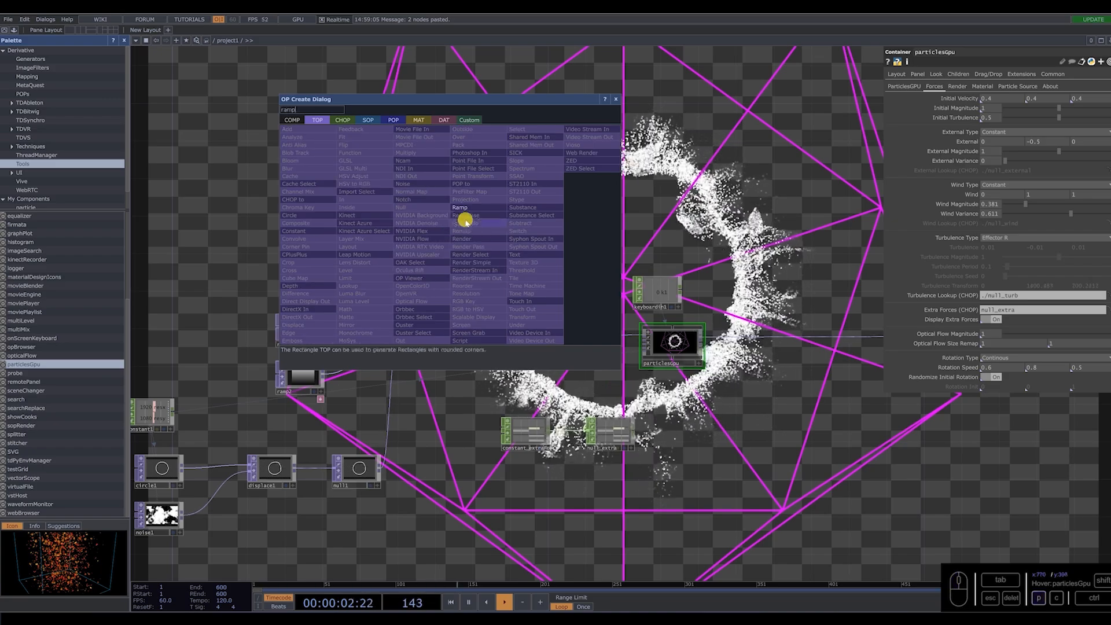
{"action": "left_click", "coordinate": [461, 208]}
{"action": "left_click", "coordinate": [414, 253]}
Convert ramp3 to channels by adding a TOP to CHOP from its output and placing it beside the ramp.
{"action": "right_click", "coordinate": [439, 251]}
{"action": "key", "text": "Escape"}
{"action": "right_click", "coordinate": [438, 251]}
{"action": "left_click", "coordinate": [332, 139]}
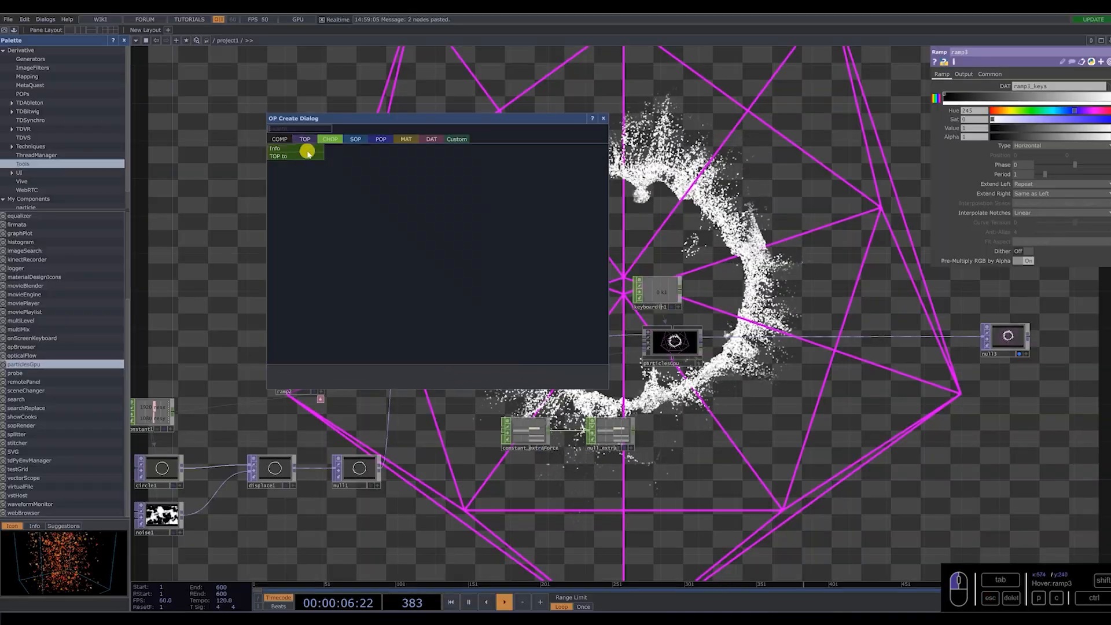
{"action": "left_click", "coordinate": [288, 155]}
{"action": "scroll", "coordinate": [434, 250], "scroll_direction": "up", "scroll_amount": 4}
{"action": "left_click", "coordinate": [574, 273]}
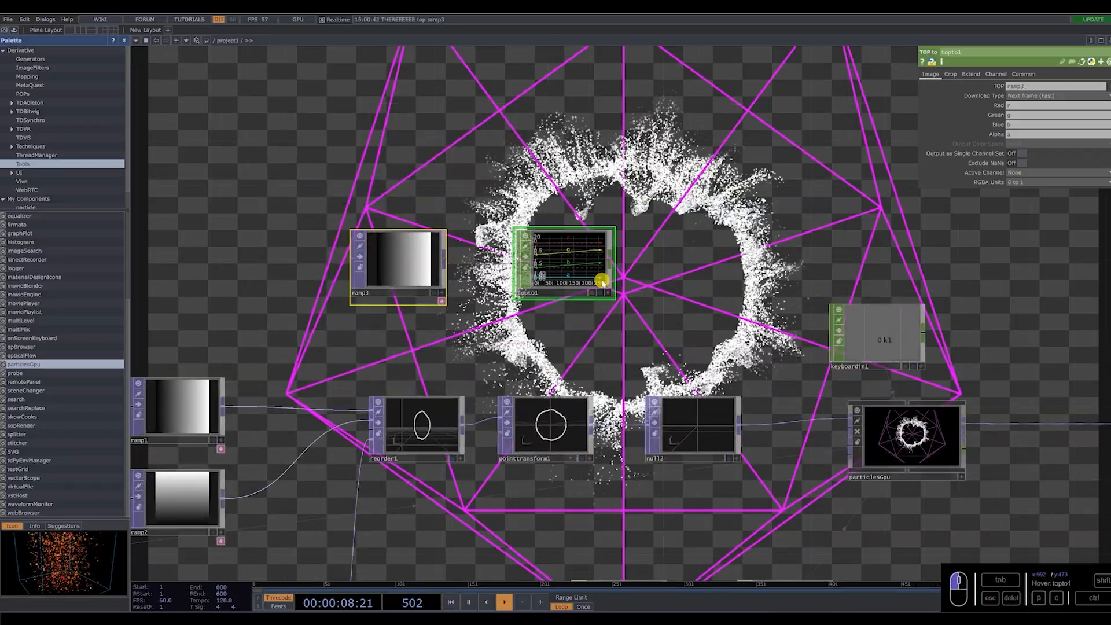
Add a Null CHOP after topto1 and name it color.
{"action": "right_click", "coordinate": [607, 260]}
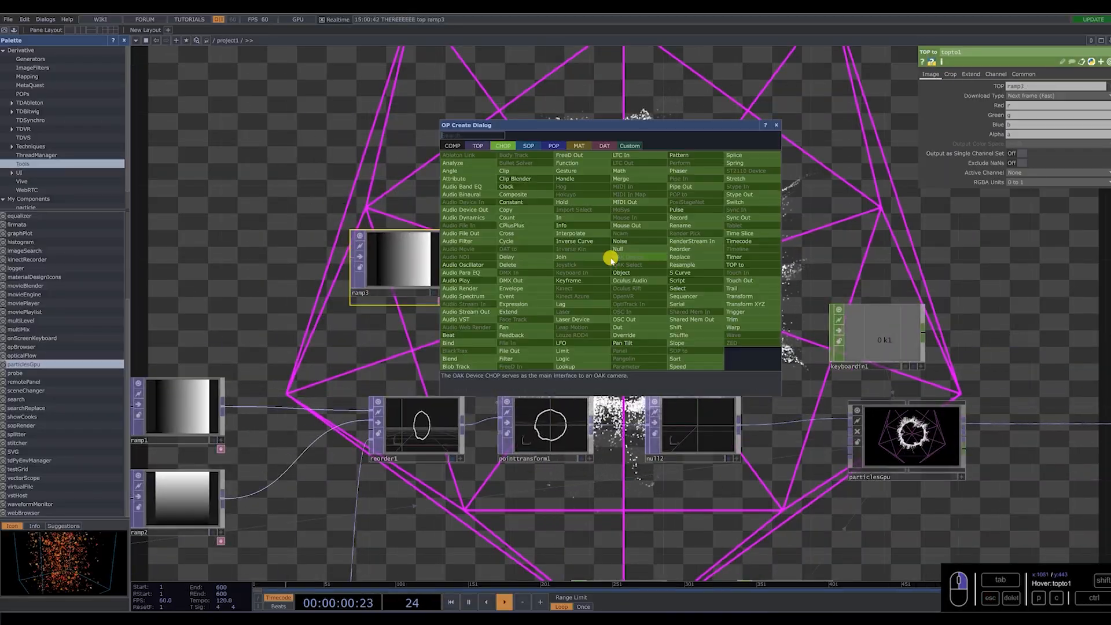
{"action": "key", "text": "Return"}
{"action": "left_click", "coordinate": [690, 260]}
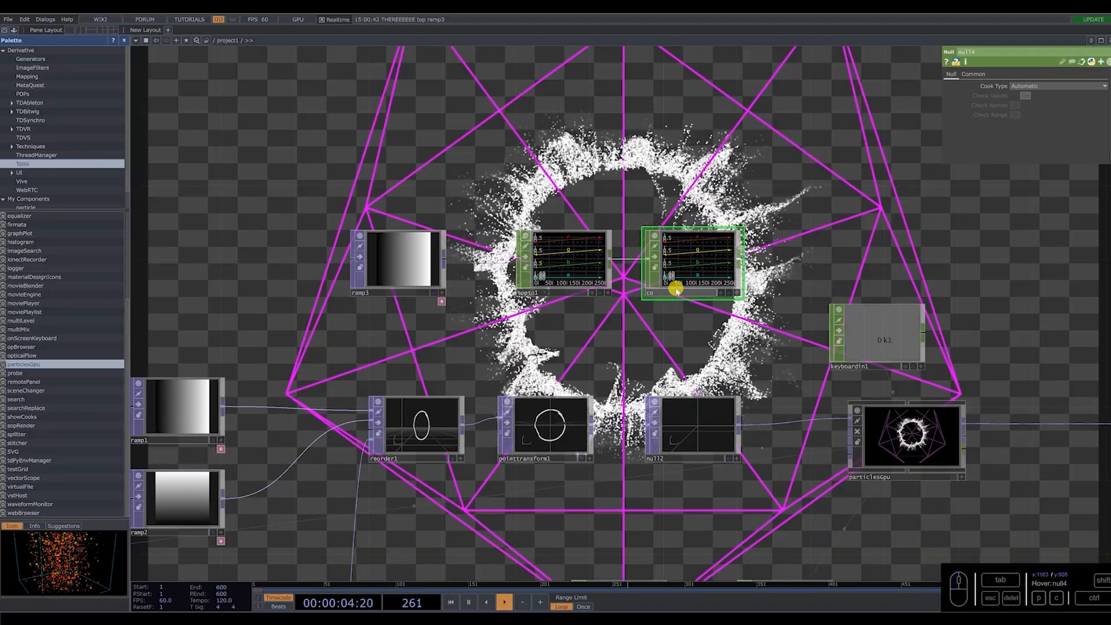
Assign the color null as particlesGpu's Color Lookup CHOP and set Color Type to Age (Lookup).
{"action": "left_click", "coordinate": [903, 437]}
{"action": "left_click_drag", "start_coordinate": [1020, 507], "coordinate": [939, 491]}
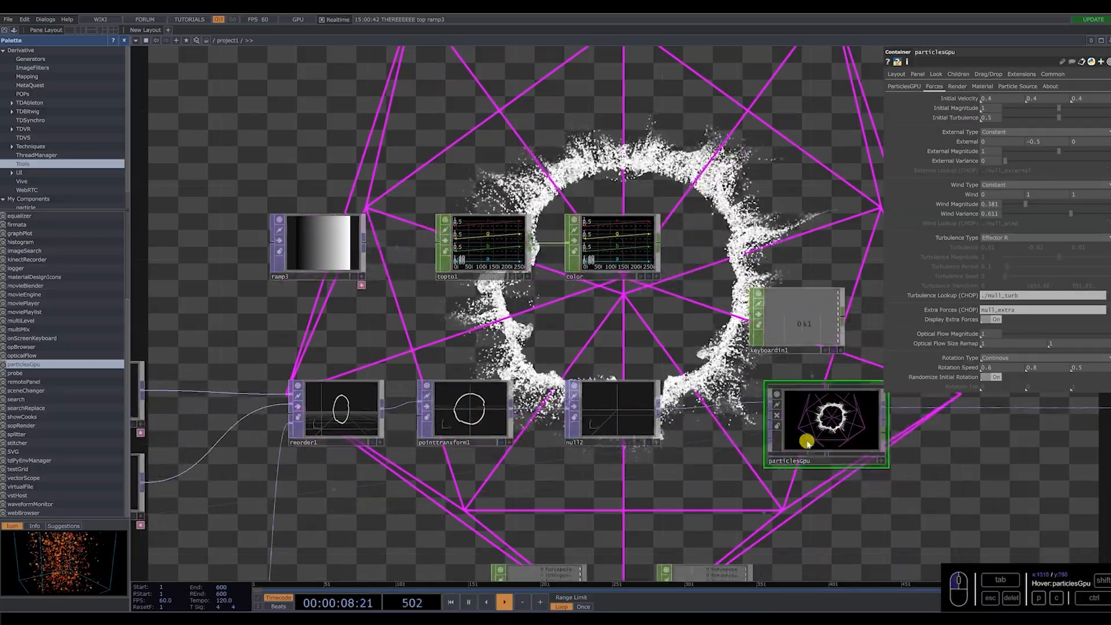
{"action": "left_click", "coordinate": [959, 88]}
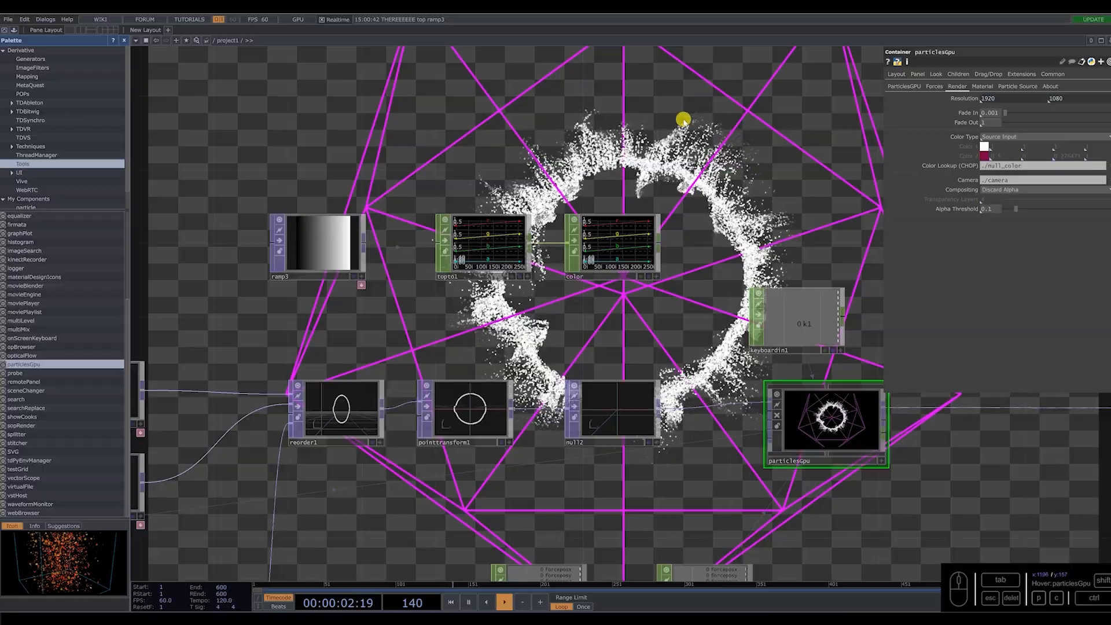
{"action": "left_click_drag", "start_coordinate": [1023, 170], "coordinate": [1023, 168]}
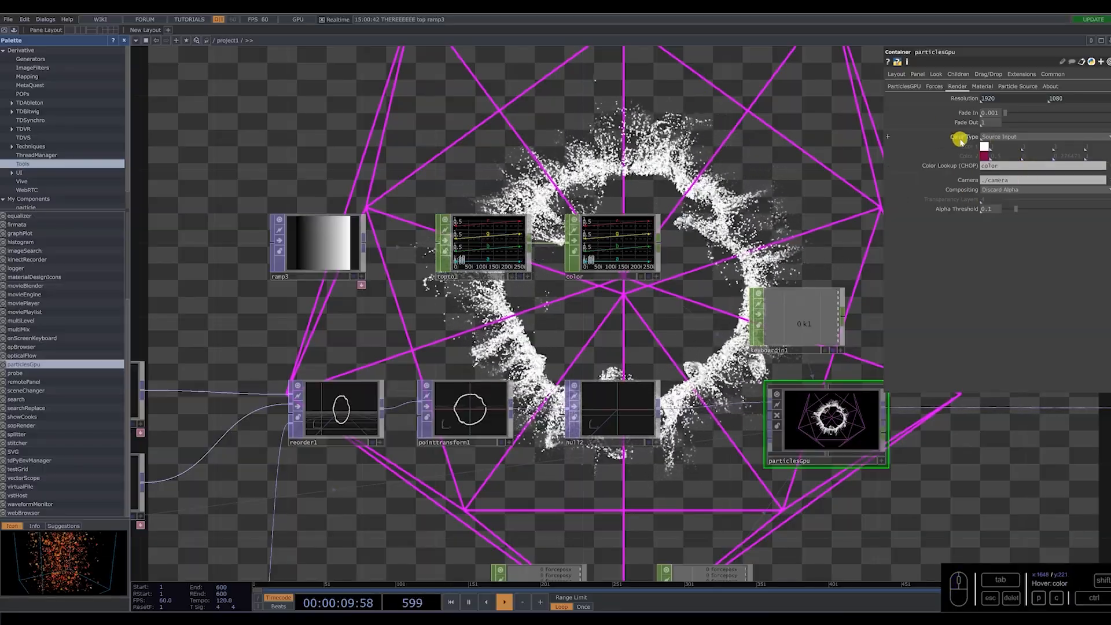
{"action": "left_click", "coordinate": [1047, 141]}
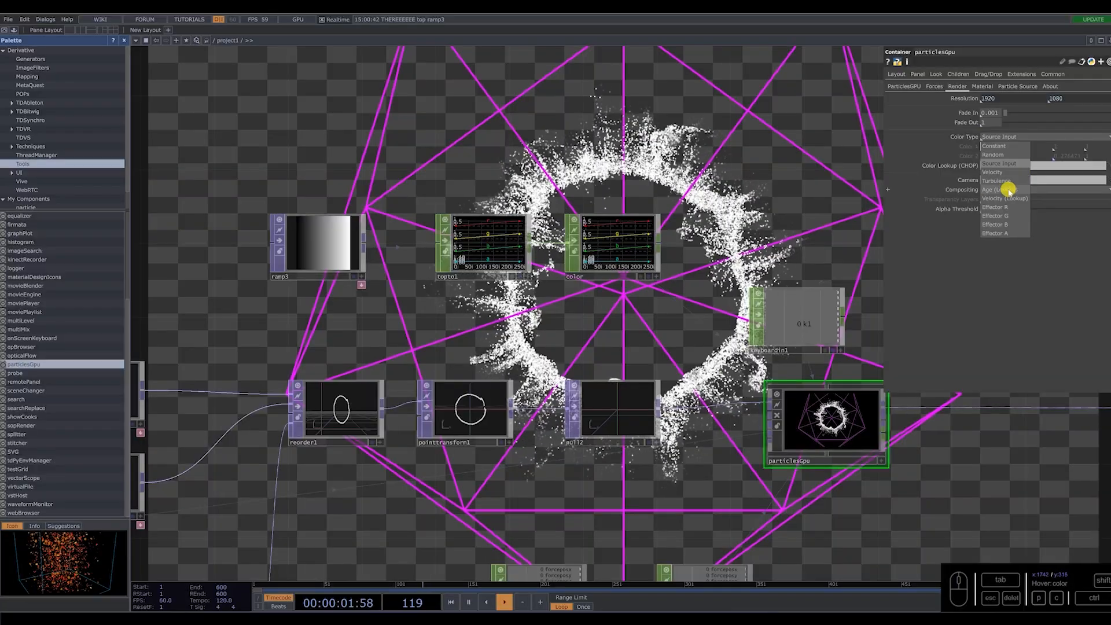
{"action": "left_click", "coordinate": [1007, 190]}
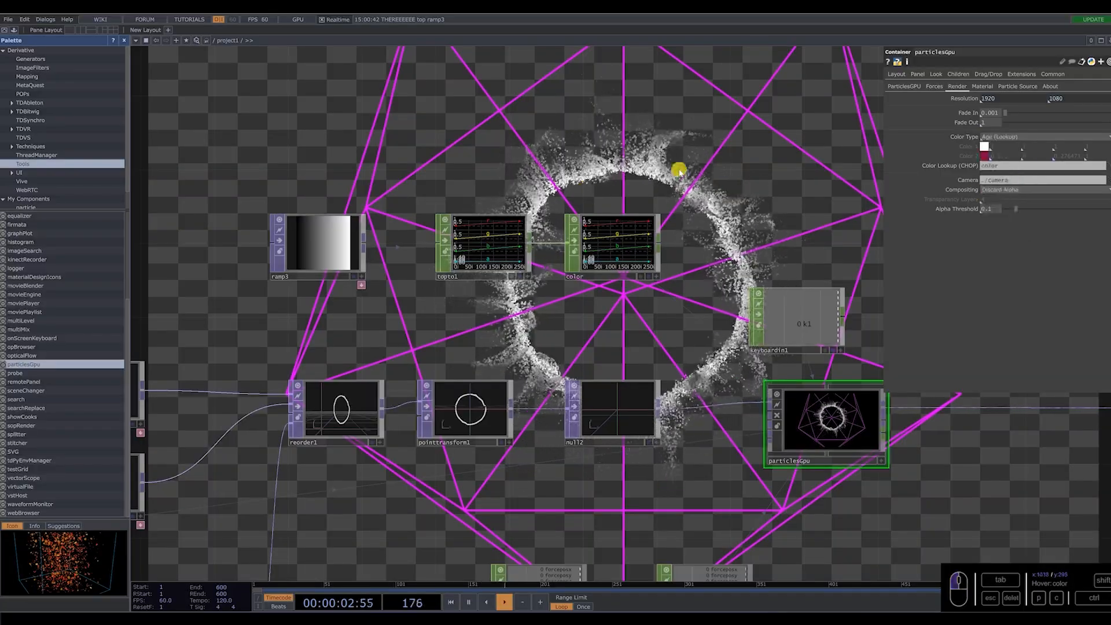
Add a key between the black and white ends of ramp3's gradient and set its saturation to 1.
{"action": "left_click", "coordinate": [331, 246]}
{"action": "left_click_drag", "start_coordinate": [557, 185], "coordinate": [509, 238]}
{"action": "left_click_drag", "start_coordinate": [685, 145], "coordinate": [692, 253]}
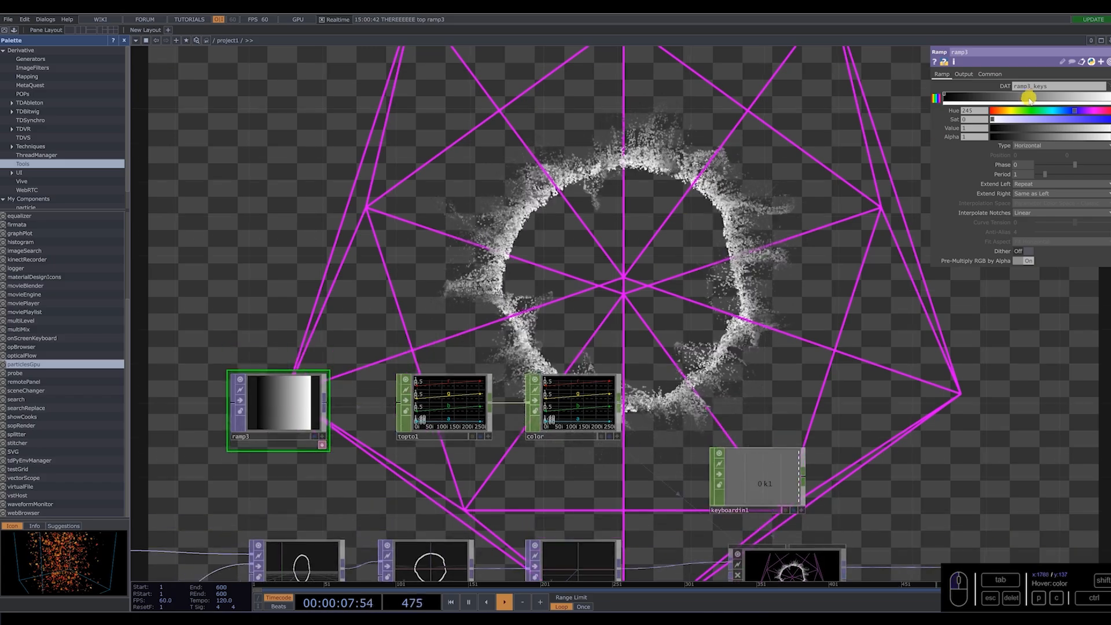
{"action": "left_click_drag", "start_coordinate": [1065, 95], "coordinate": [1057, 102]}
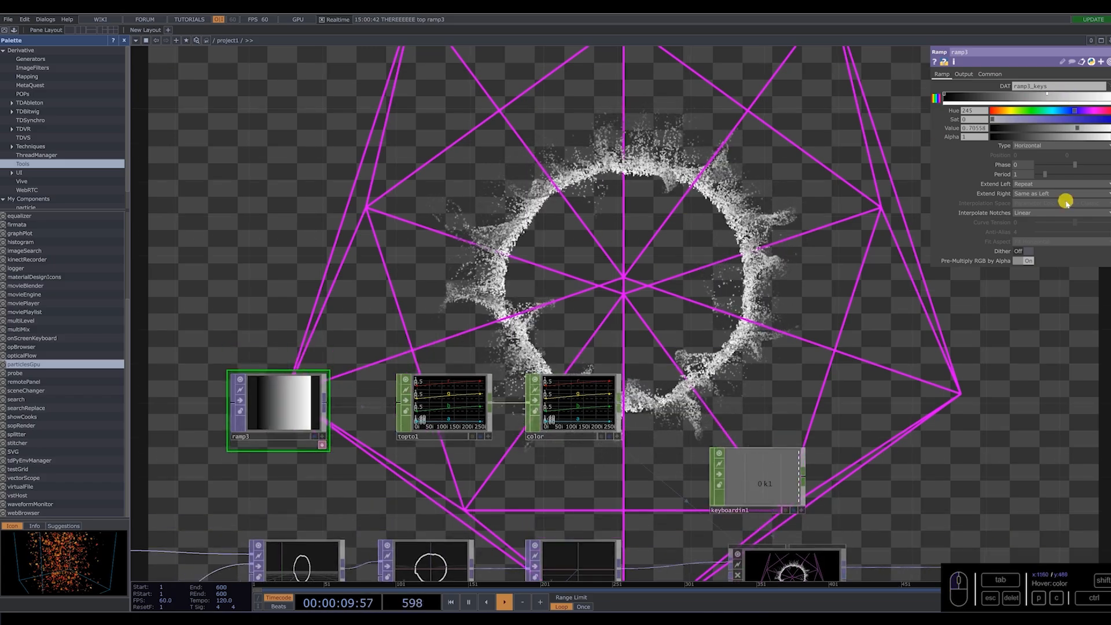
{"action": "scroll", "coordinate": [680, 337], "scroll_direction": "down", "scroll_amount": 5}
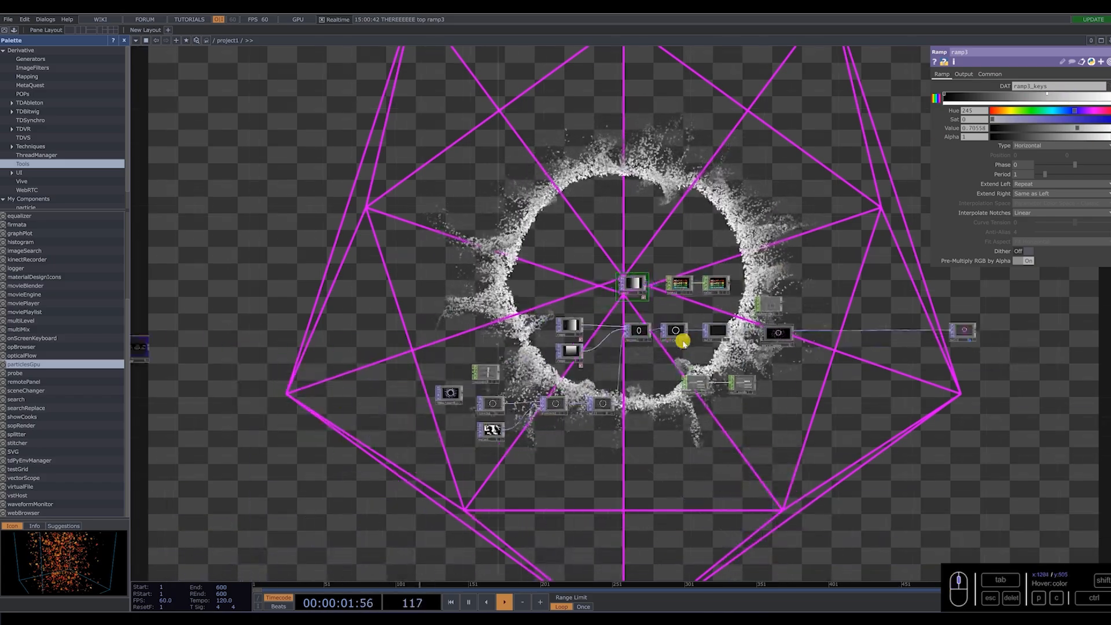
{"action": "scroll", "coordinate": [496, 379], "scroll_direction": "up", "scroll_amount": 10}
{"action": "scroll", "coordinate": [472, 336], "scroll_direction": "up", "scroll_amount": 2}
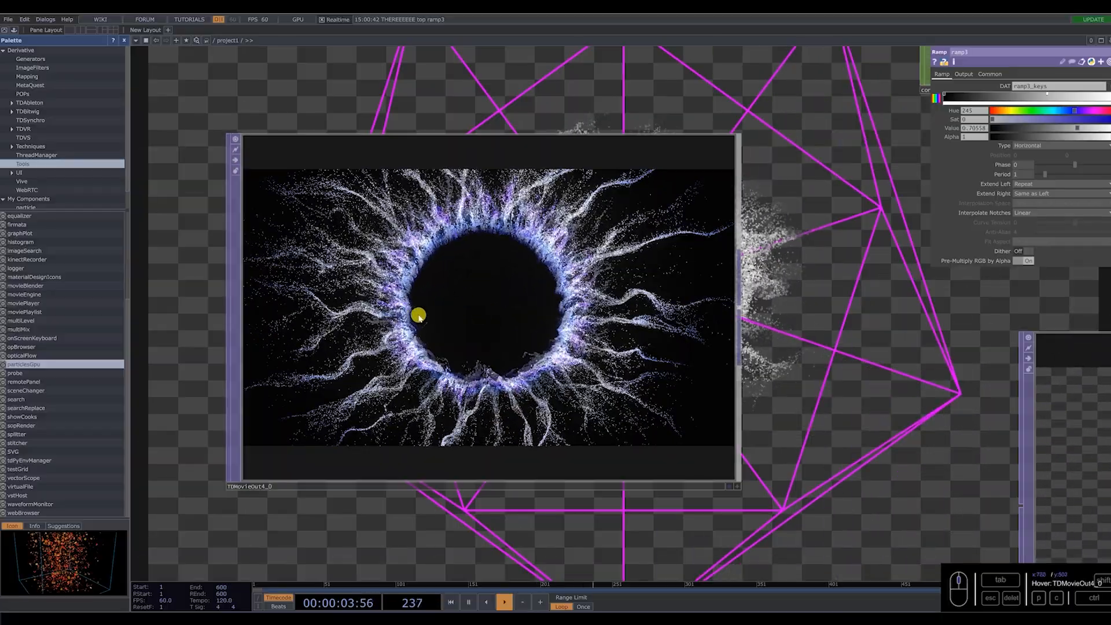
{"action": "scroll", "coordinate": [366, 354], "scroll_direction": "down", "scroll_amount": 10}
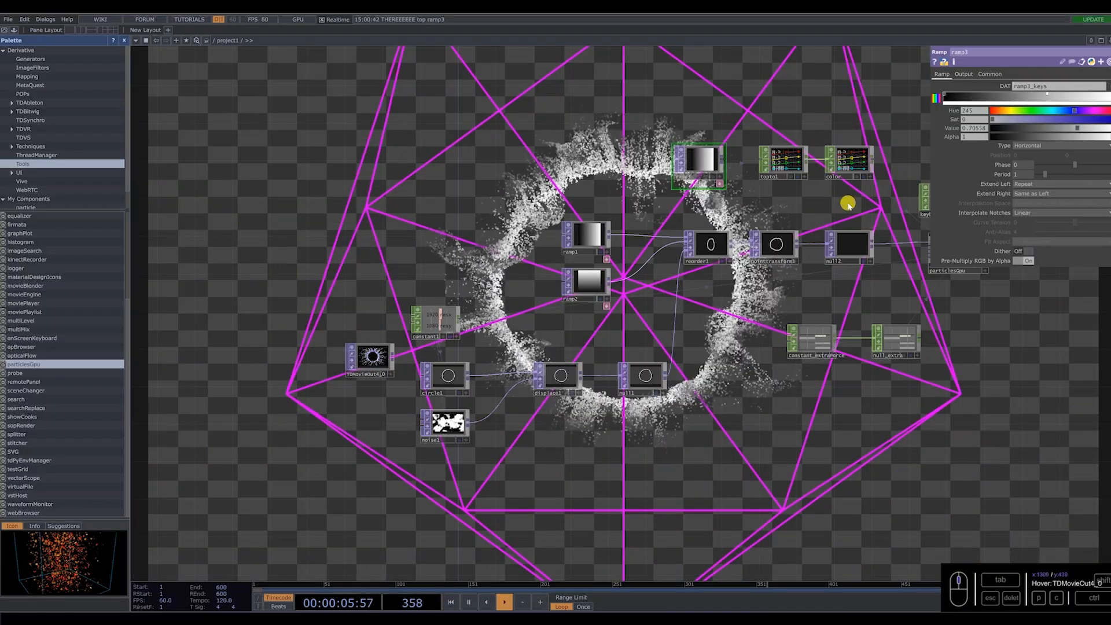
{"action": "scroll", "coordinate": [832, 144], "scroll_direction": "up", "scroll_amount": 5}
{"action": "left_click_drag", "start_coordinate": [1104, 121], "coordinate": [1110, 122]}
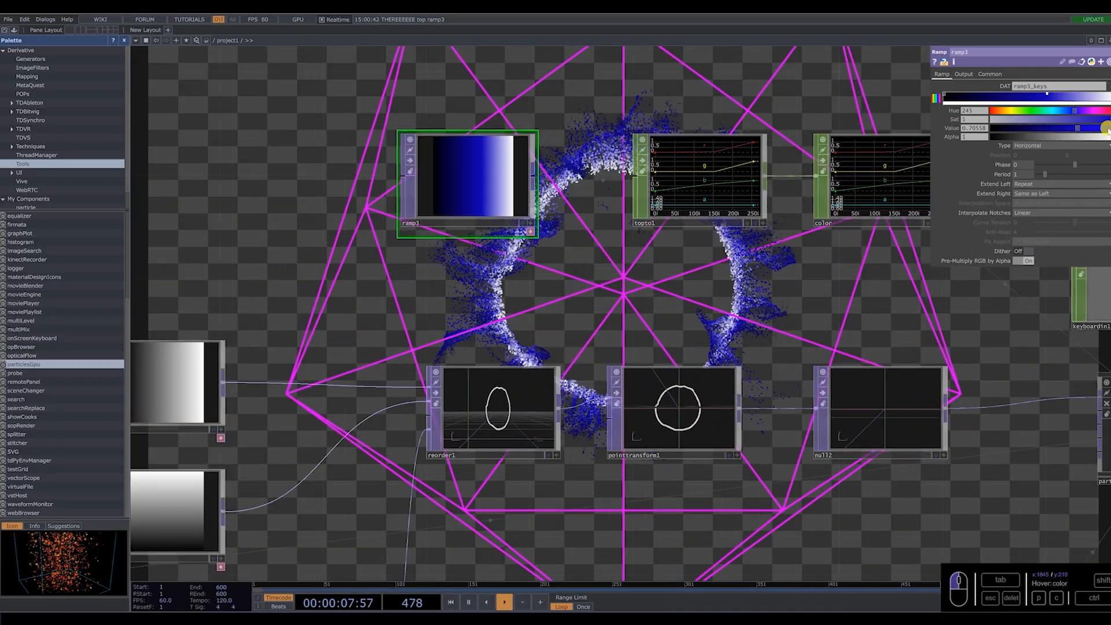
Set ramp3's white end key to saturation 1 and value 0.195, and the middle key's saturation to 0.826.
{"action": "left_click", "coordinate": [1110, 94]}
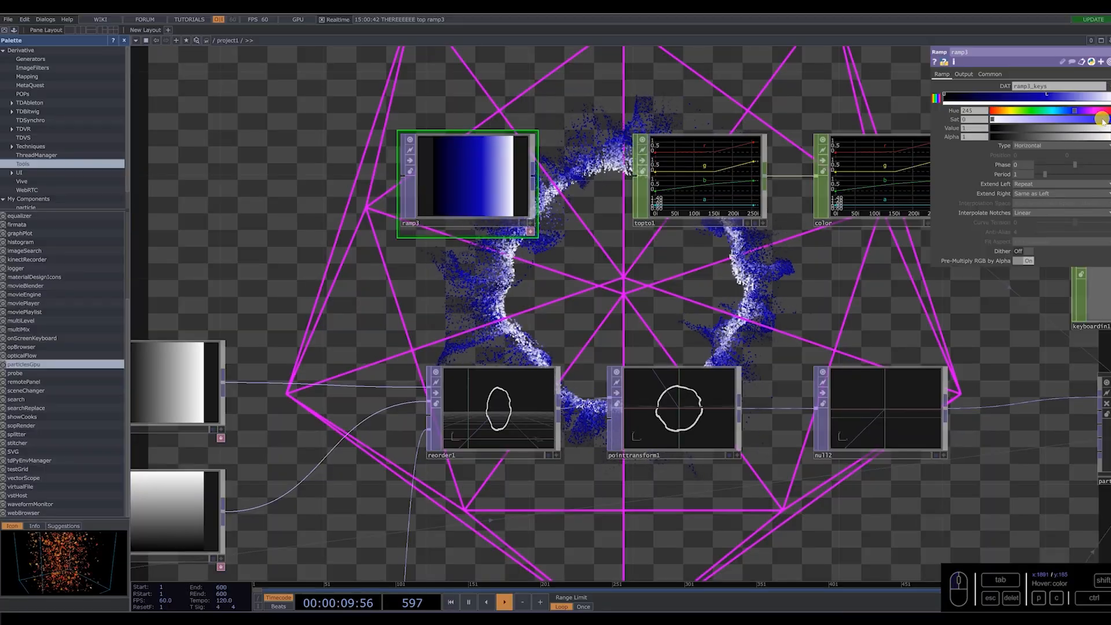
{"action": "left_click_drag", "start_coordinate": [1103, 120], "coordinate": [1110, 122]}
{"action": "left_click", "coordinate": [1026, 130]}
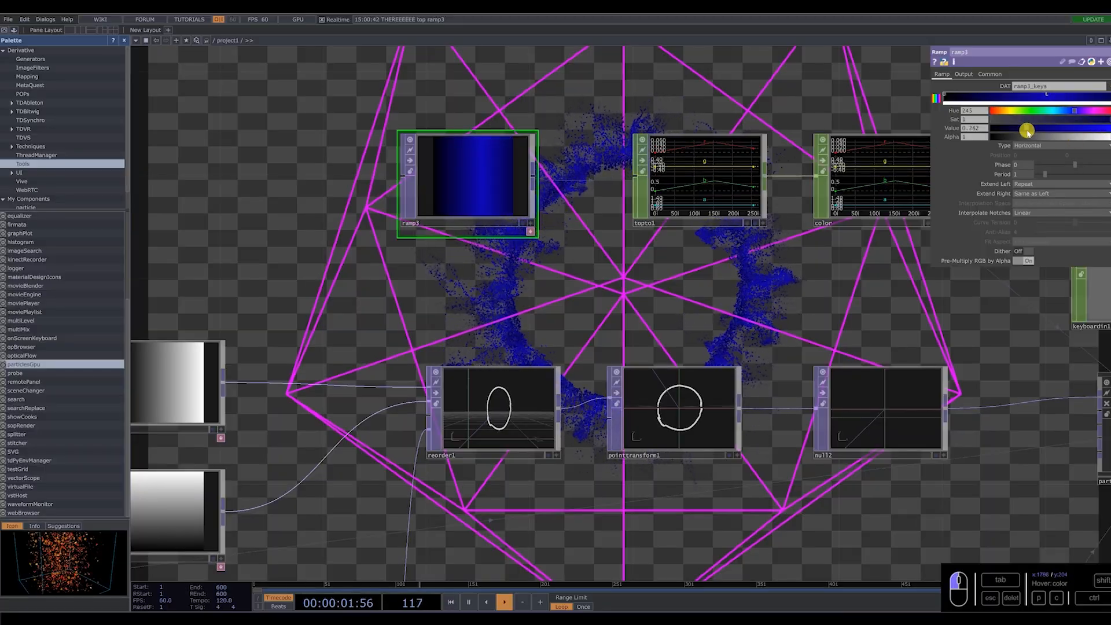
{"action": "left_click", "coordinate": [1051, 99]}
{"action": "left_click_drag", "start_coordinate": [1073, 121], "coordinate": [1089, 122]}
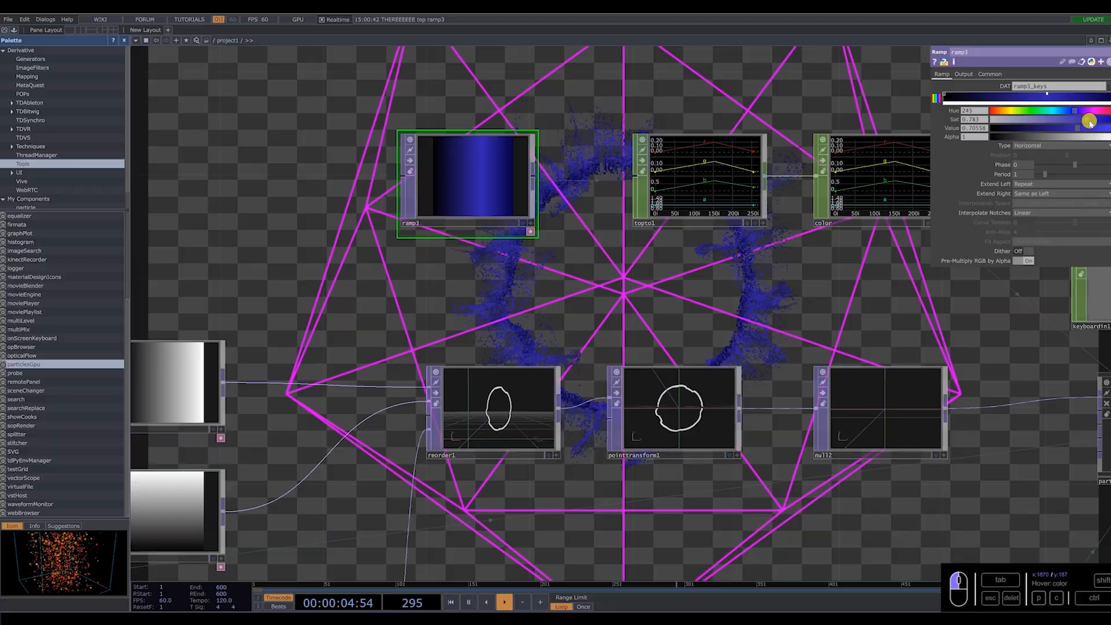
Brighten ramp3's black start key to value 0.986 and tint it with hue 37 and saturation 0.223.
{"action": "left_click", "coordinate": [1108, 94]}
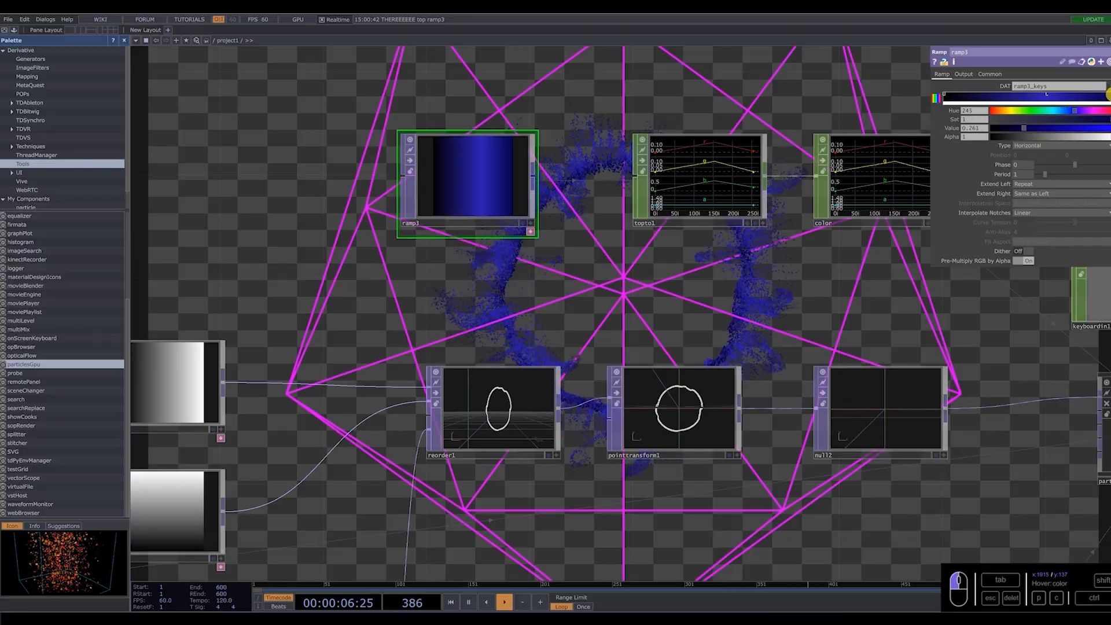
{"action": "left_click", "coordinate": [946, 95]}
{"action": "left_click_drag", "start_coordinate": [1088, 129], "coordinate": [1110, 129]}
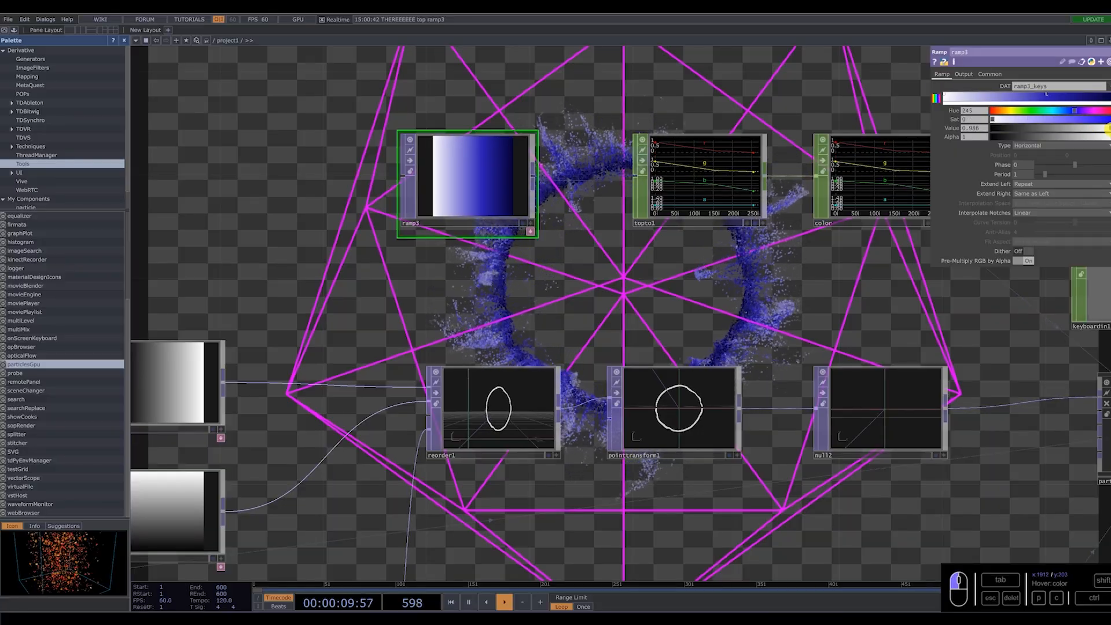
{"action": "scroll", "coordinate": [429, 368], "scroll_direction": "down", "scroll_amount": 1}
{"action": "scroll", "coordinate": [429, 367], "scroll_direction": "down", "scroll_amount": 5}
{"action": "scroll", "coordinate": [614, 242], "scroll_direction": "up", "scroll_amount": 4}
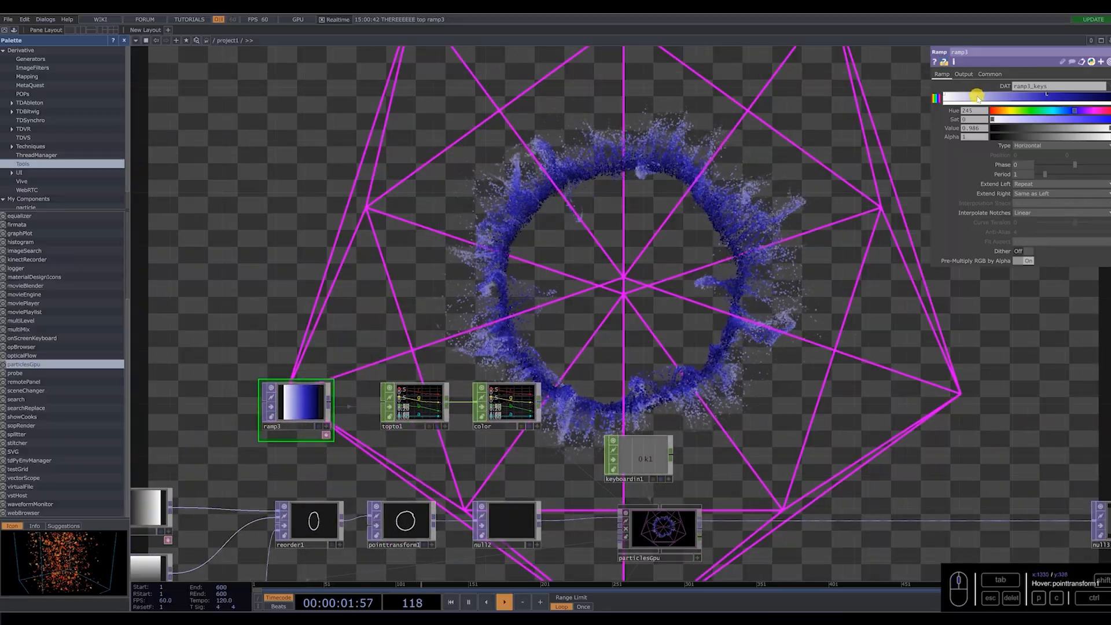
{"action": "left_click_drag", "start_coordinate": [1004, 111], "coordinate": [1010, 112]}
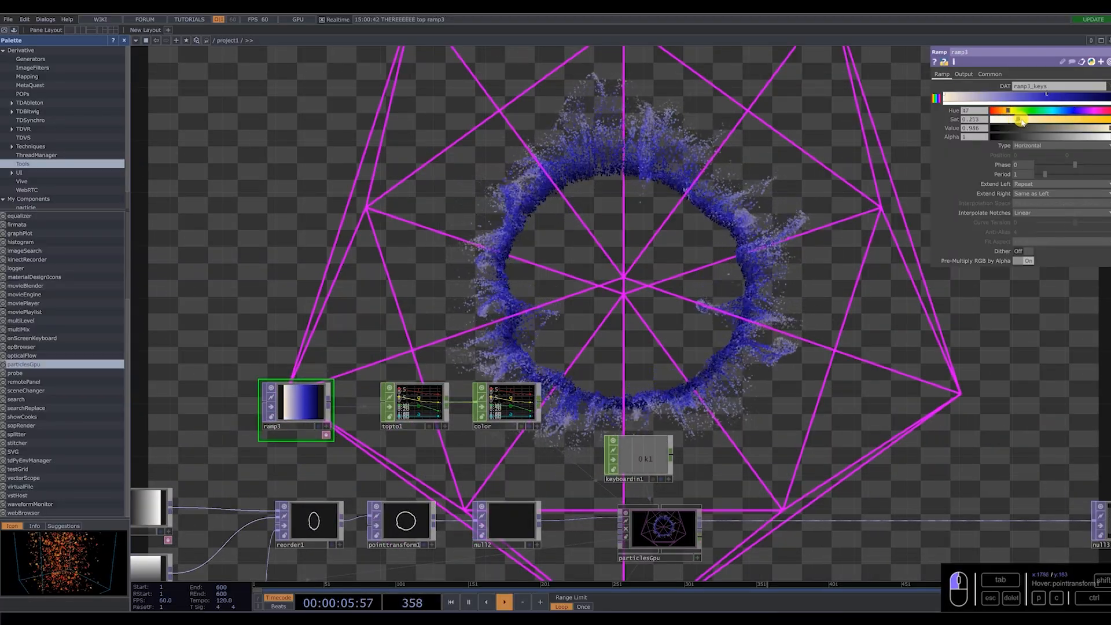
Add a key to ramp3 just before the blue middle key, with hue 52, saturation 0.166 and value 0.757.
{"action": "left_click", "coordinate": [1021, 98]}
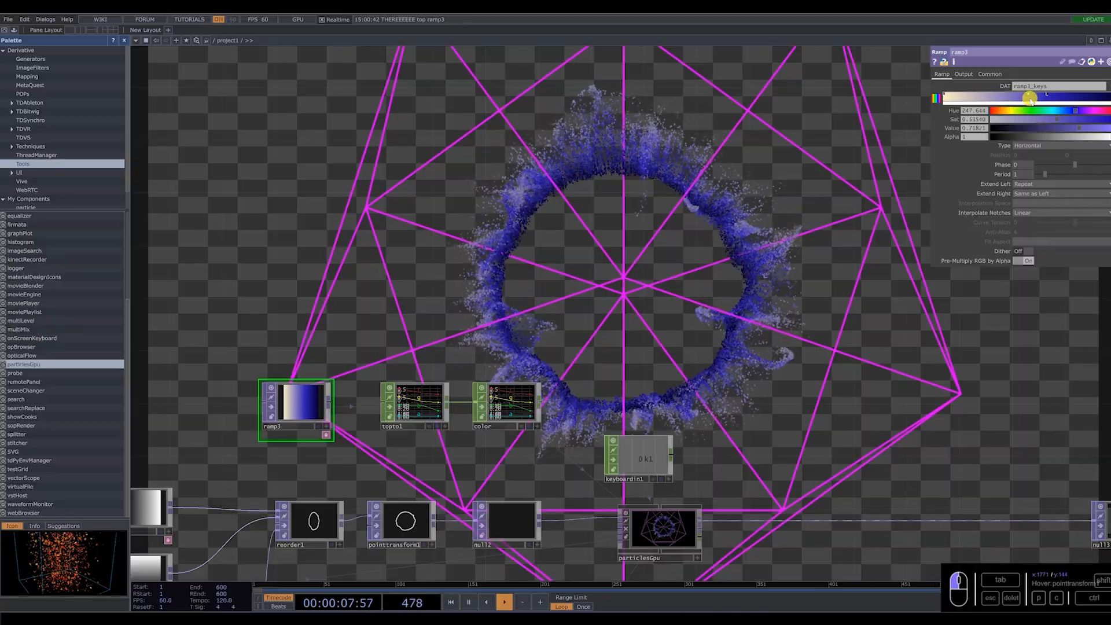
{"action": "left_click", "coordinate": [1012, 111]}
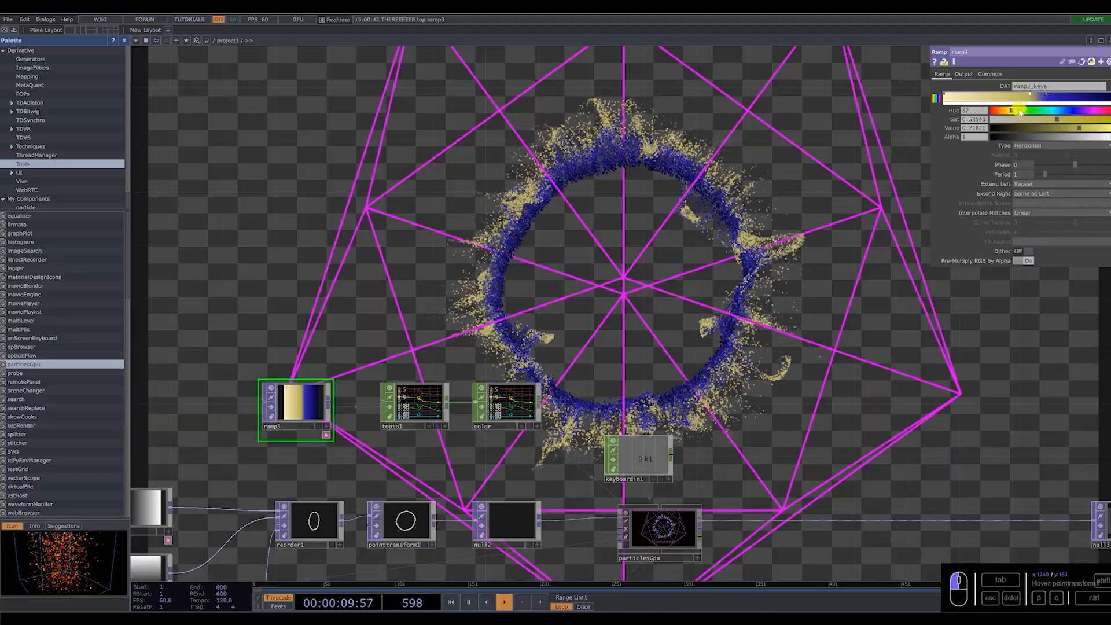
{"action": "left_click", "coordinate": [999, 121]}
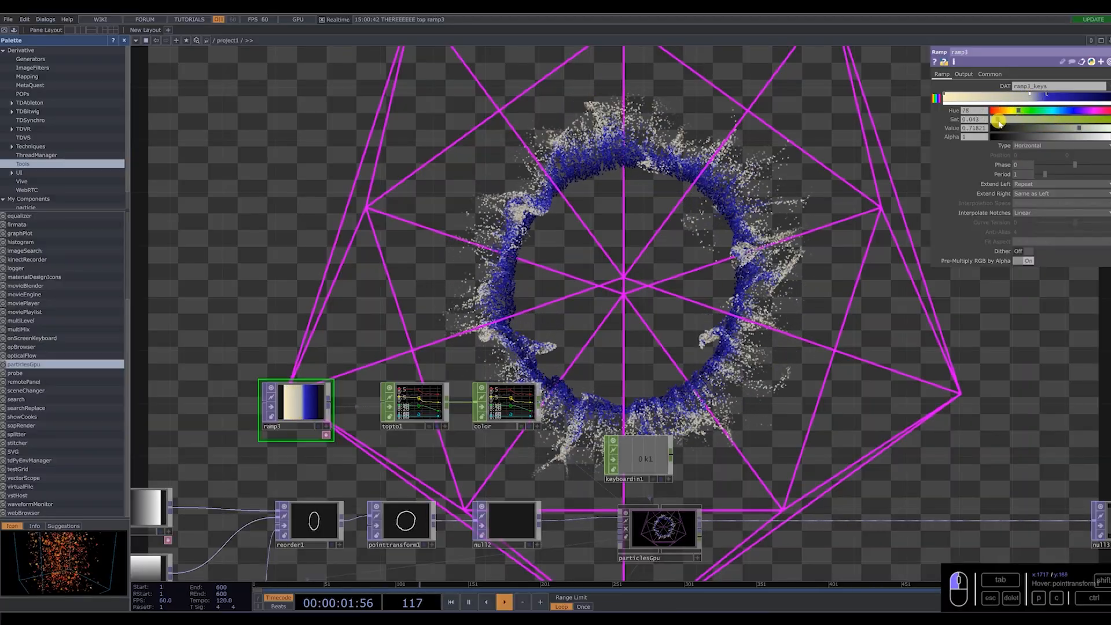
{"action": "left_click_drag", "start_coordinate": [1017, 112], "coordinate": [1012, 111]}
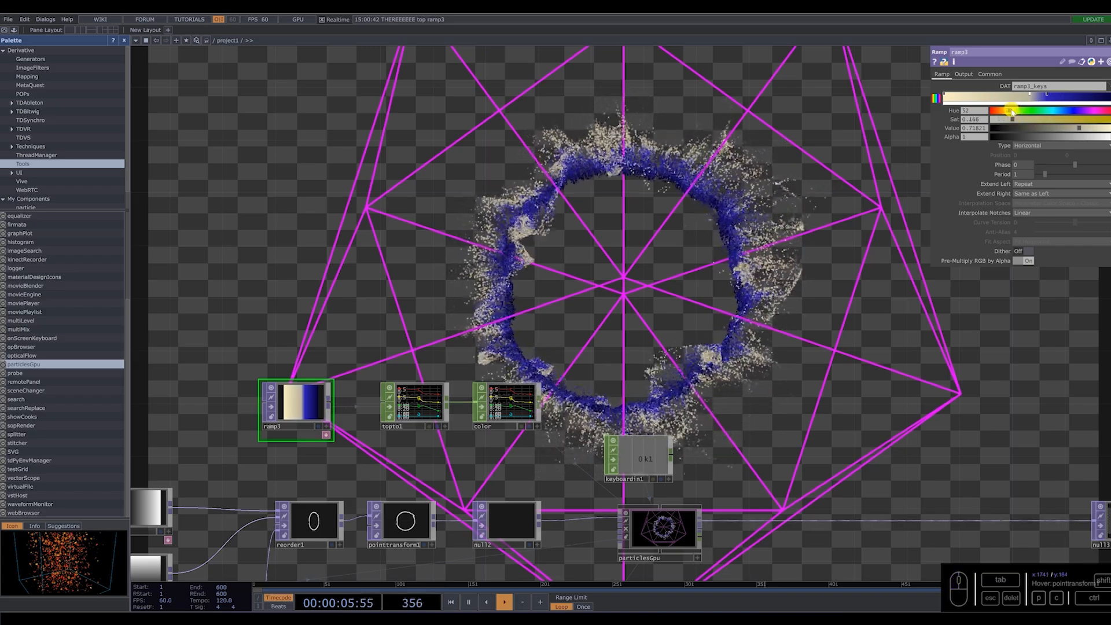
{"action": "left_click_drag", "start_coordinate": [1088, 128], "coordinate": [664, 281]}
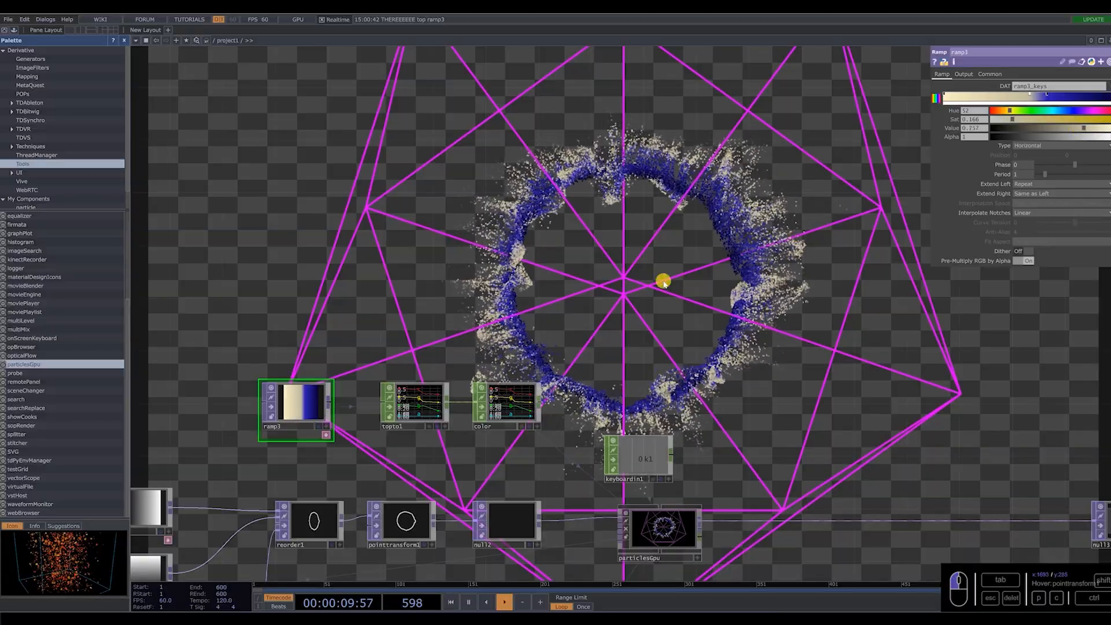
Turn off Display Extra Forces in particlesGpu's force settings.
{"action": "scroll", "coordinate": [622, 295], "scroll_direction": "down", "scroll_amount": 5}
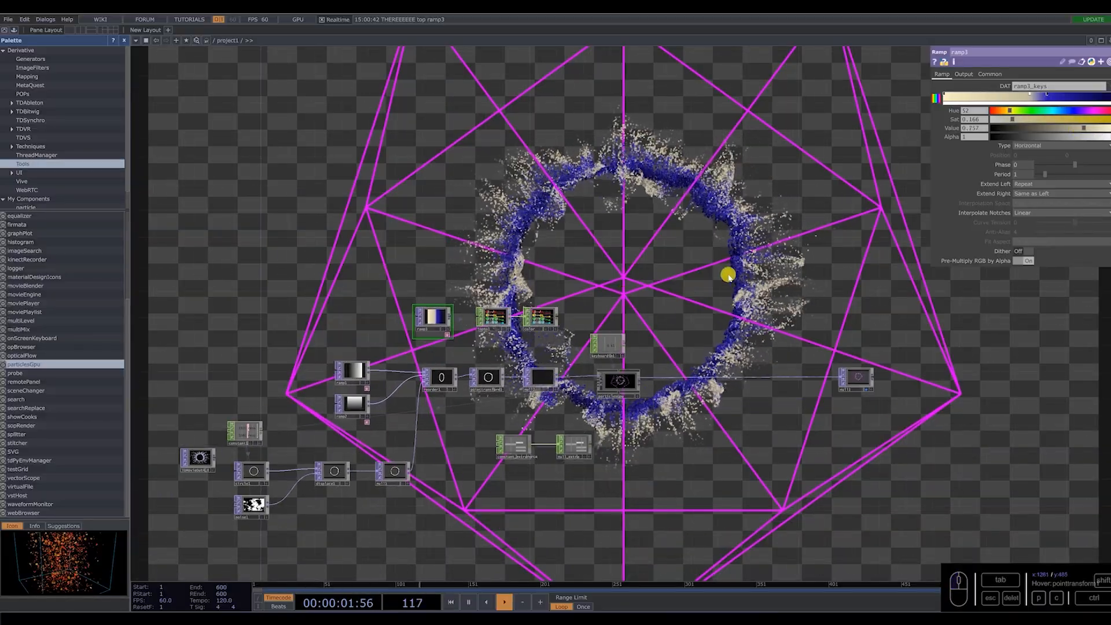
{"action": "left_click_drag", "start_coordinate": [729, 287], "coordinate": [715, 243]}
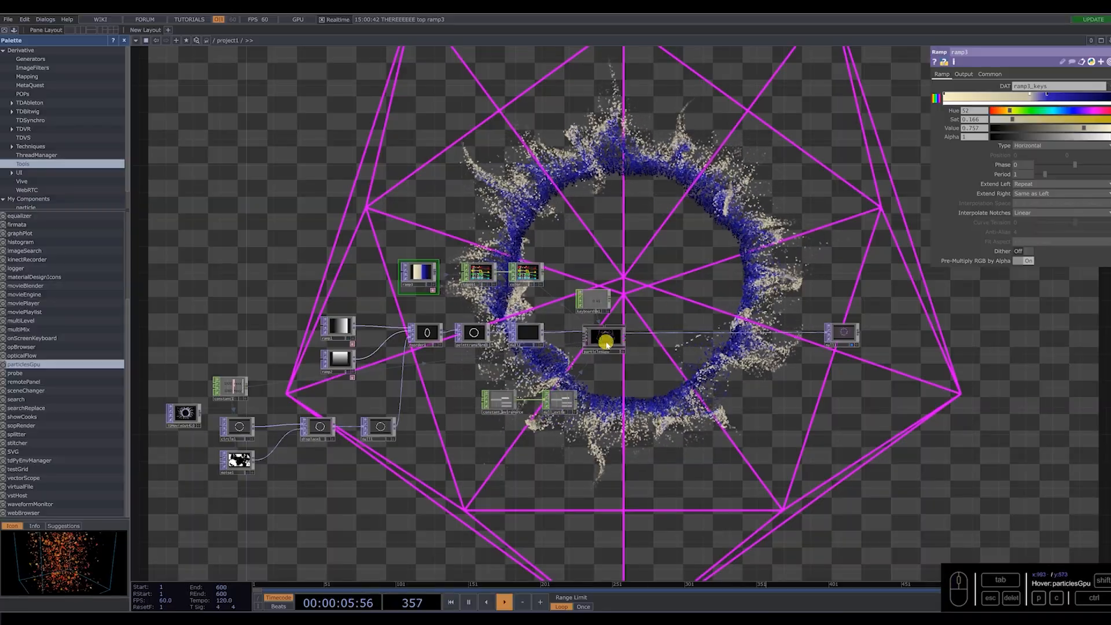
{"action": "scroll", "coordinate": [596, 345], "scroll_direction": "up", "scroll_amount": 3}
{"action": "left_click", "coordinate": [610, 322]}
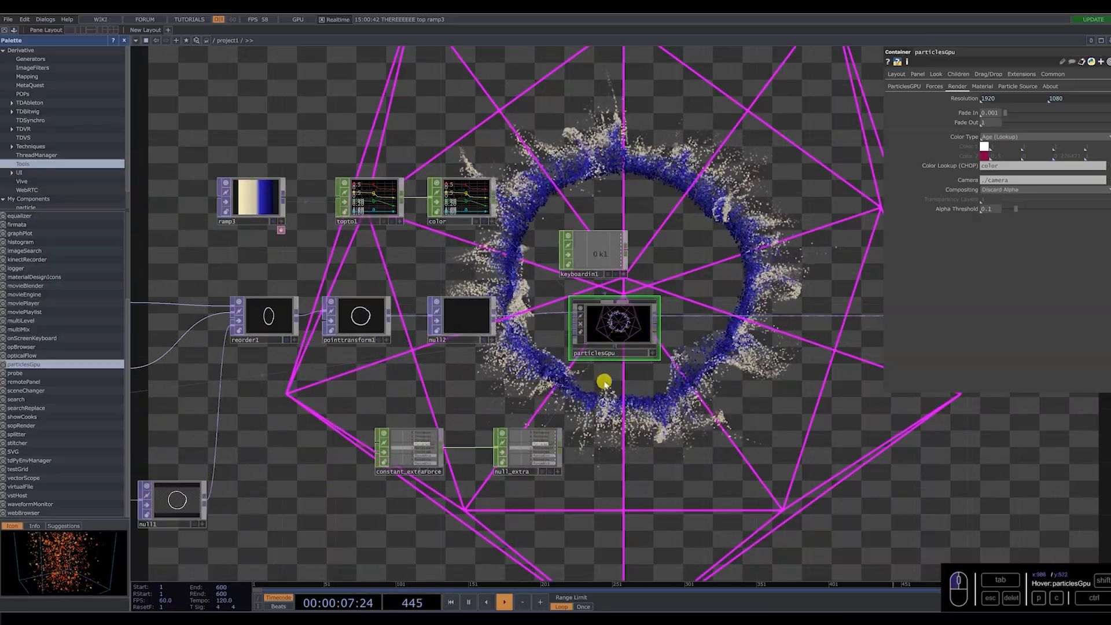
{"action": "left_click", "coordinate": [899, 87]}
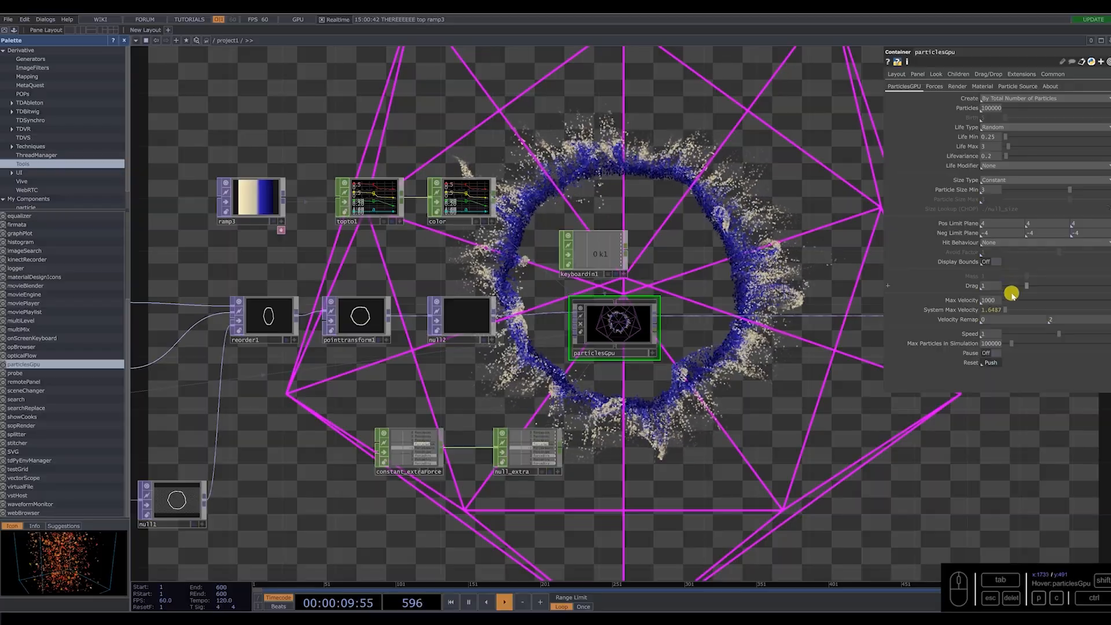
{"action": "scroll", "coordinate": [636, 324], "scroll_direction": "up", "scroll_amount": 3}
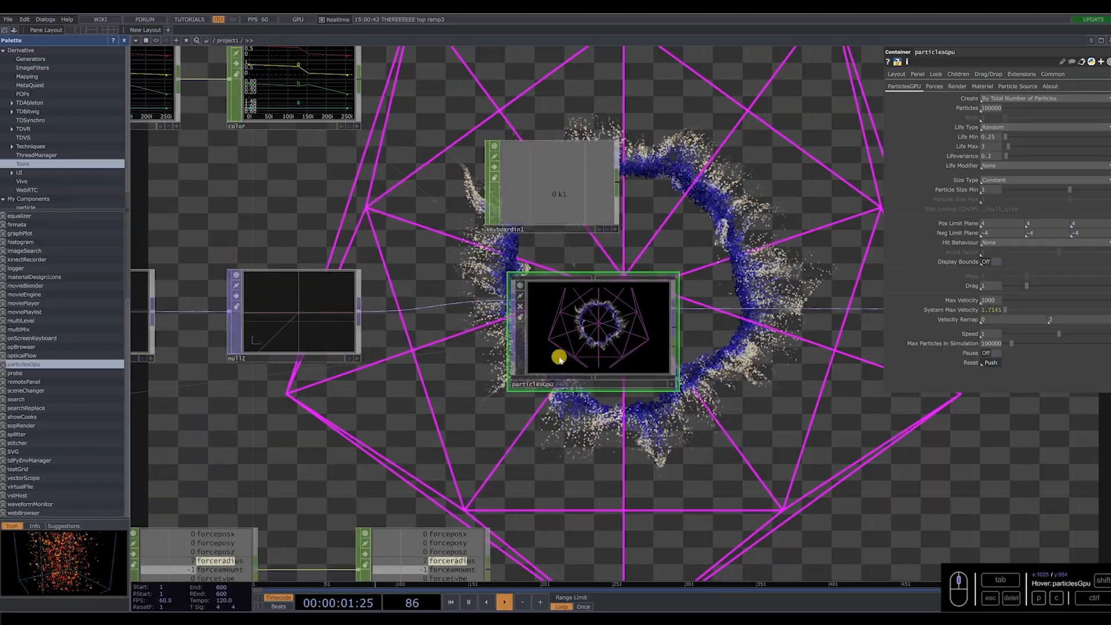
{"action": "left_click", "coordinate": [935, 86]}
{"action": "left_click", "coordinate": [990, 319]}
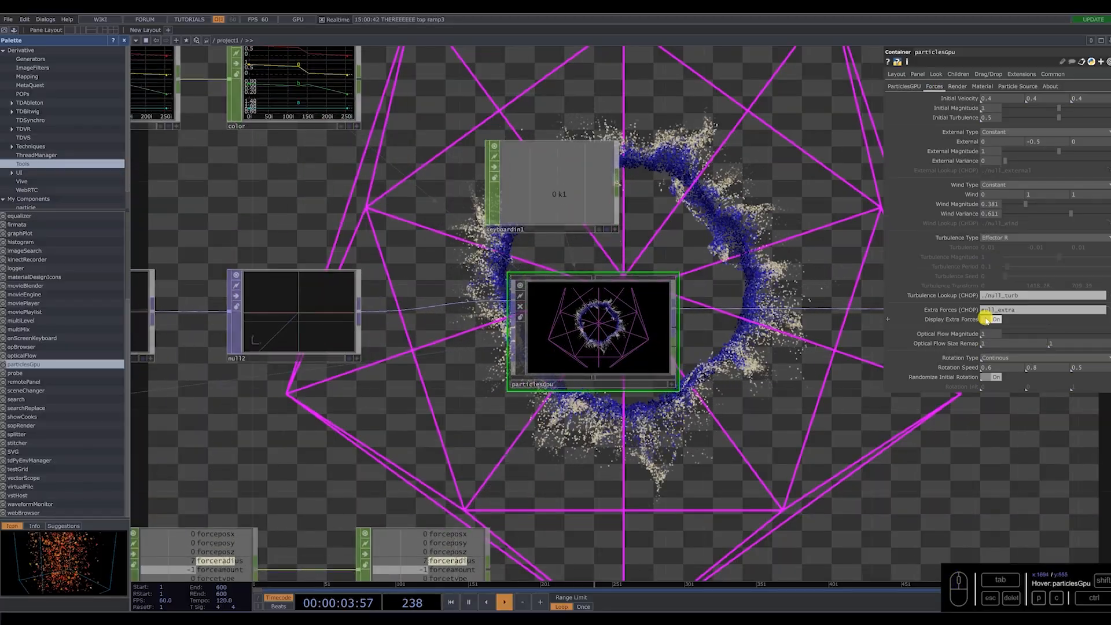
Duplicate particlesGpu and place the copy below the original in the network.
{"action": "scroll", "coordinate": [582, 324], "scroll_direction": "down", "scroll_amount": 4}
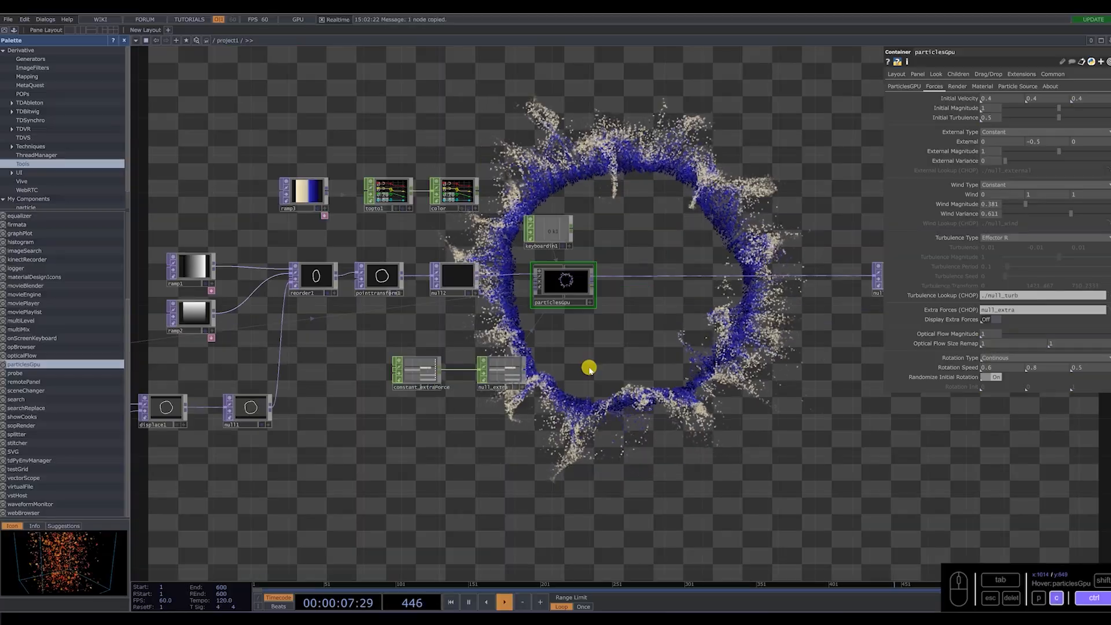
{"action": "key", "text": "ctrl+c"}
{"action": "key", "text": "ctrl+v"}
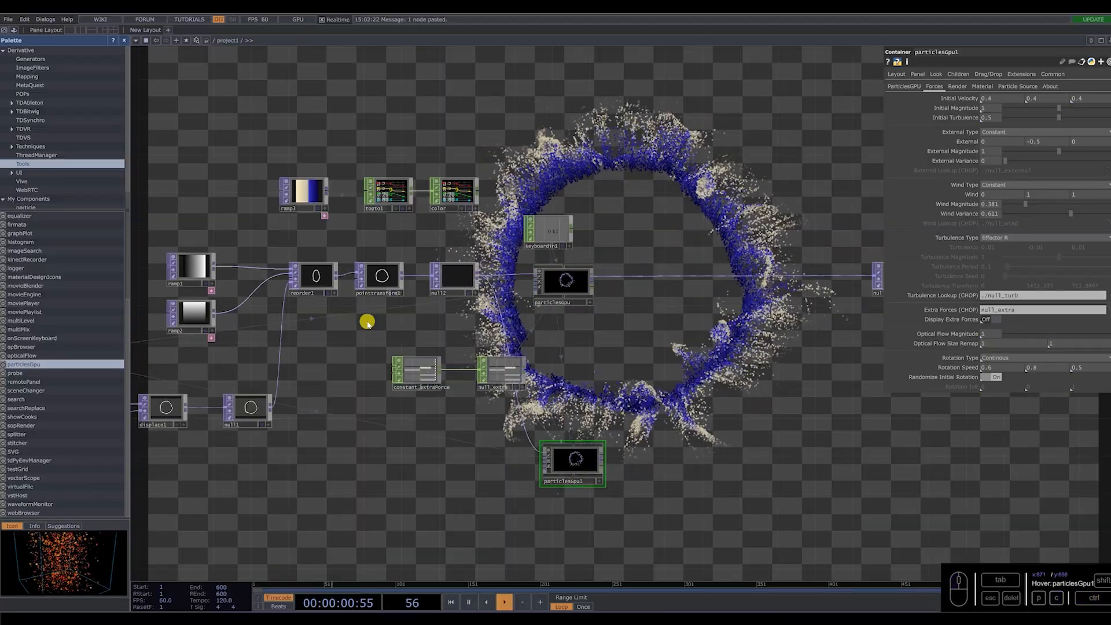
Duplicate pointtransform1 with its reorder1 input and move the copy down to the second particle row.
{"action": "left_click", "coordinate": [375, 287]}
{"action": "scroll", "coordinate": [375, 286], "scroll_direction": "up", "scroll_amount": 3}
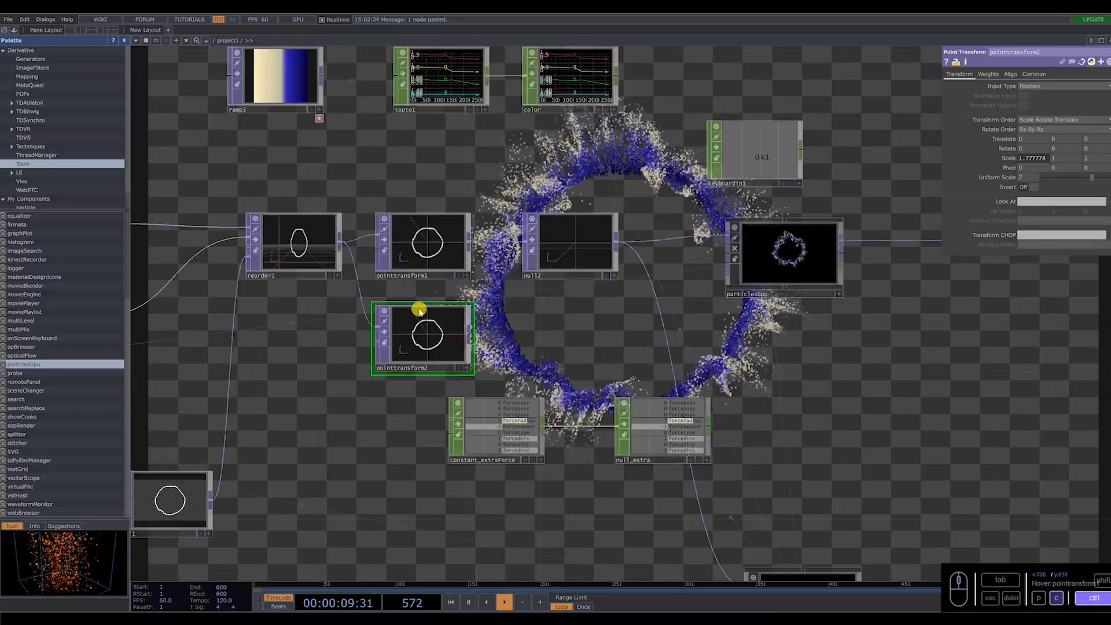
{"action": "left_click_drag", "start_coordinate": [422, 332], "coordinate": [368, 498]}
{"action": "left_click_drag", "start_coordinate": [495, 528], "coordinate": [496, 469]}
{"action": "left_click_drag", "start_coordinate": [380, 476], "coordinate": [431, 498]}
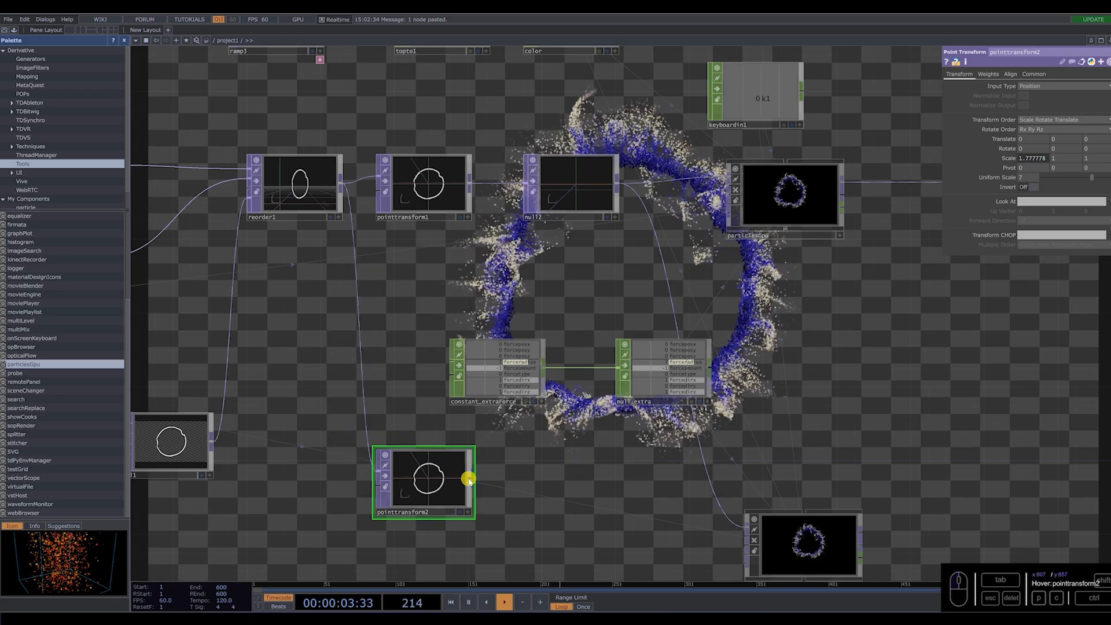
Add a Null TOP after pointtransform2, feed it into particlesGpu1, and align the three operators in a row.
{"action": "right_click", "coordinate": [470, 475]}
{"action": "left_click", "coordinate": [449, 447]}
{"action": "left_click", "coordinate": [591, 513]}
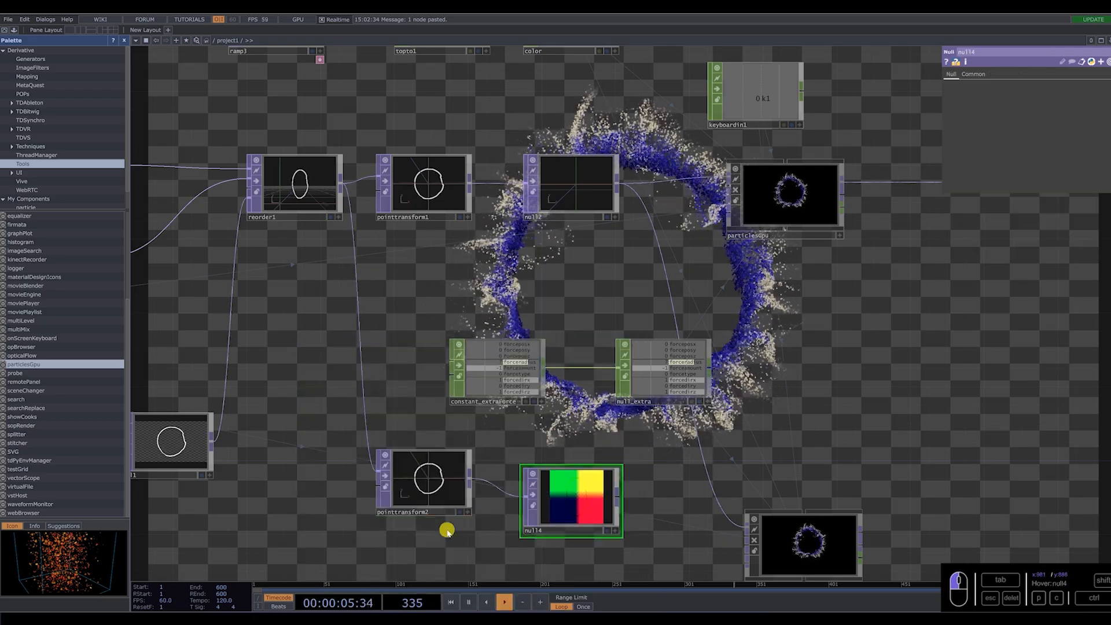
{"action": "left_click_drag", "start_coordinate": [441, 487], "coordinate": [438, 522]}
{"action": "left_click_drag", "start_coordinate": [568, 528], "coordinate": [571, 539]}
{"action": "left_click_drag", "start_coordinate": [645, 519], "coordinate": [715, 432]}
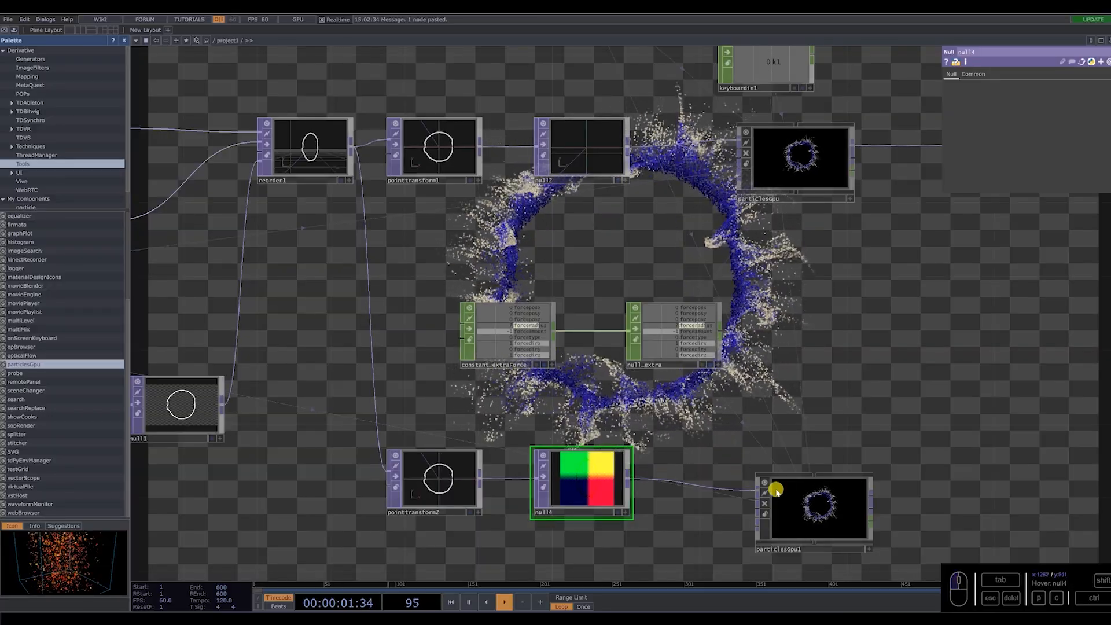
{"action": "left_click_drag", "start_coordinate": [801, 503], "coordinate": [800, 484]}
Set pointtransform2's uniform scale to 7.5.
{"action": "left_click", "coordinate": [443, 475]}
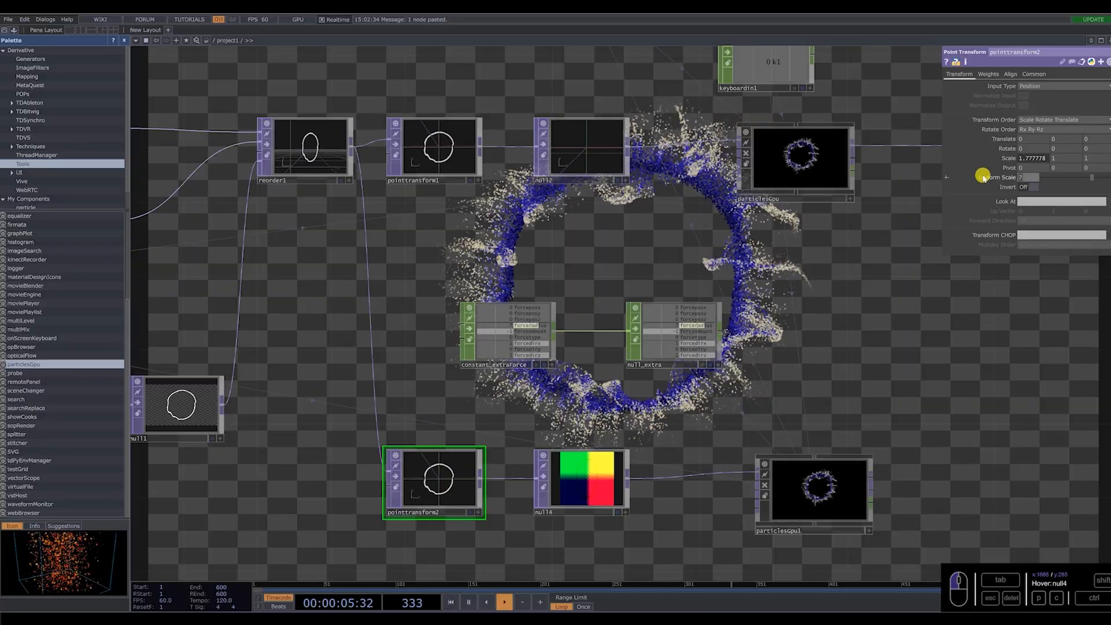
{"action": "type", "text": ".5"}
{"action": "key", "text": "Return"}
Insert a Composite TOP between particlesGpu and null3, set its operation to Add, and make room around it.
{"action": "left_click_drag", "start_coordinate": [850, 326], "coordinate": [658, 323]}
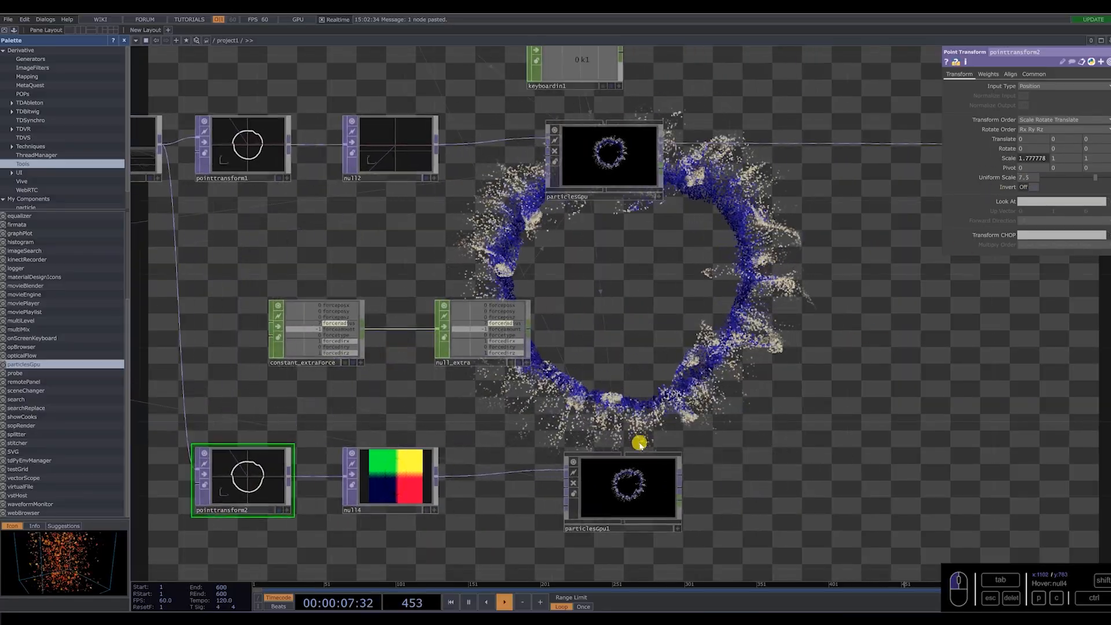
{"action": "scroll", "coordinate": [591, 389], "scroll_direction": "down", "scroll_amount": 5}
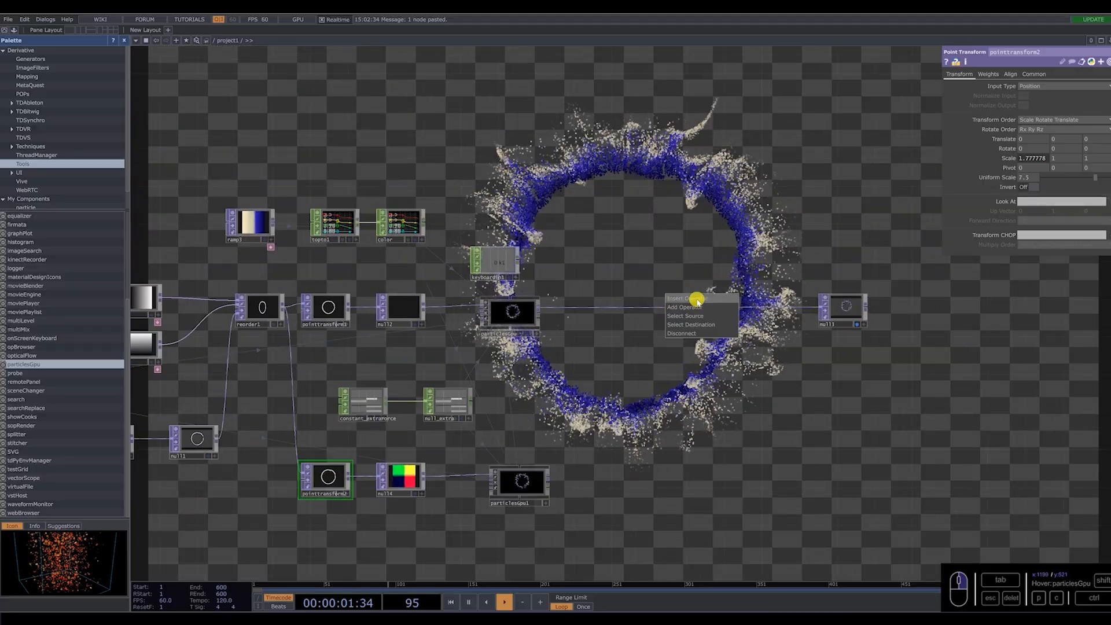
{"action": "left_click", "coordinate": [697, 300]}
{"action": "type", "text": "c"}
{"action": "left_click", "coordinate": [697, 299]}
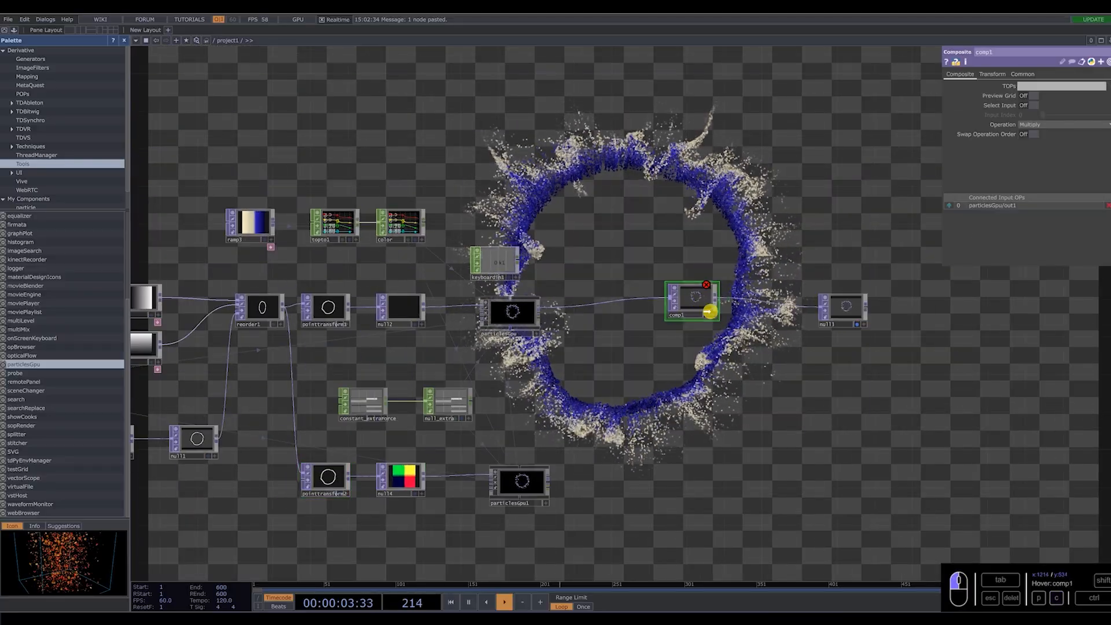
{"action": "left_click_drag", "start_coordinate": [709, 312], "coordinate": [717, 320]}
{"action": "left_click", "coordinate": [1091, 126]}
{"action": "left_click", "coordinate": [1035, 135]}
{"action": "left_click_drag", "start_coordinate": [852, 306], "coordinate": [956, 307]}
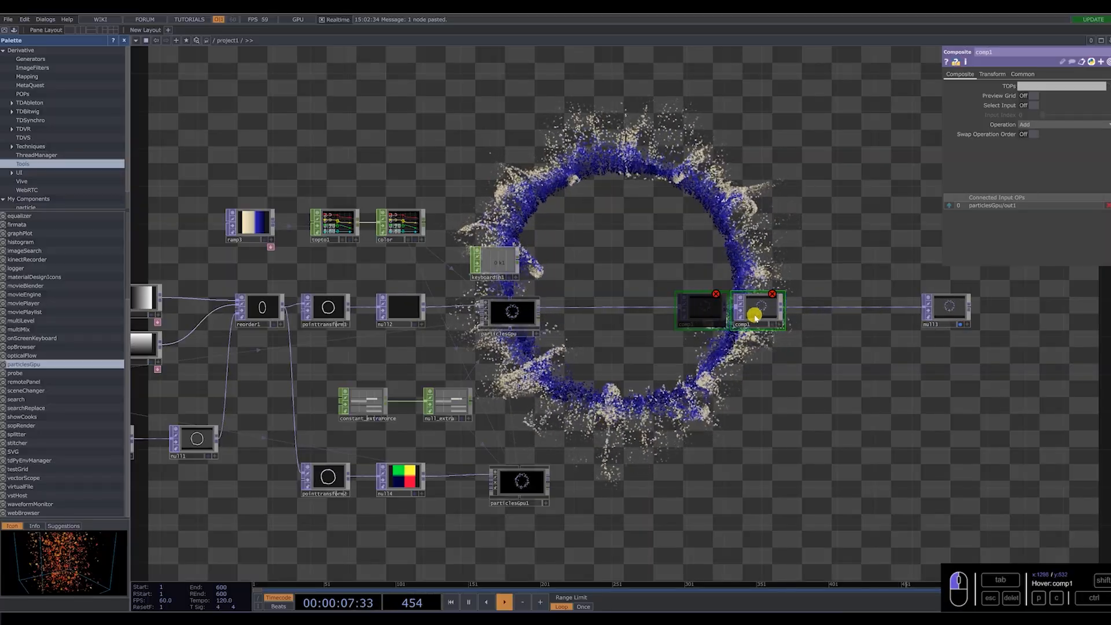
Add a Null TOP after particlesGpu1 and connect it as the second input of comp1.
{"action": "left_click", "coordinate": [656, 415]}
{"action": "key", "text": "Escape"}
{"action": "left_click", "coordinate": [549, 478]}
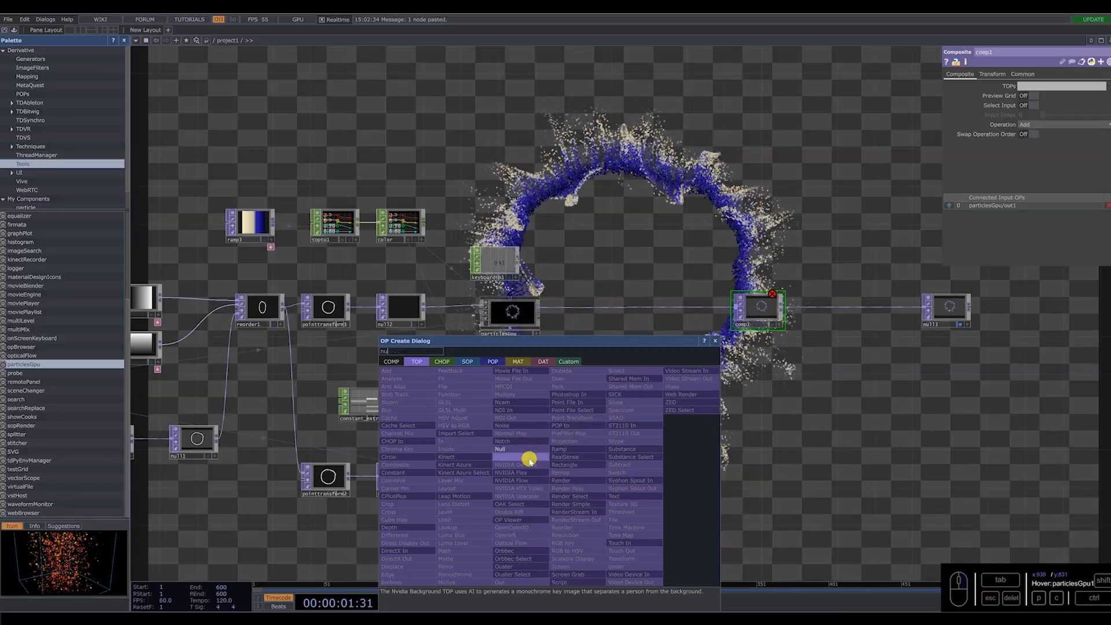
{"action": "left_click", "coordinate": [509, 450]}
{"action": "left_click", "coordinate": [657, 487]}
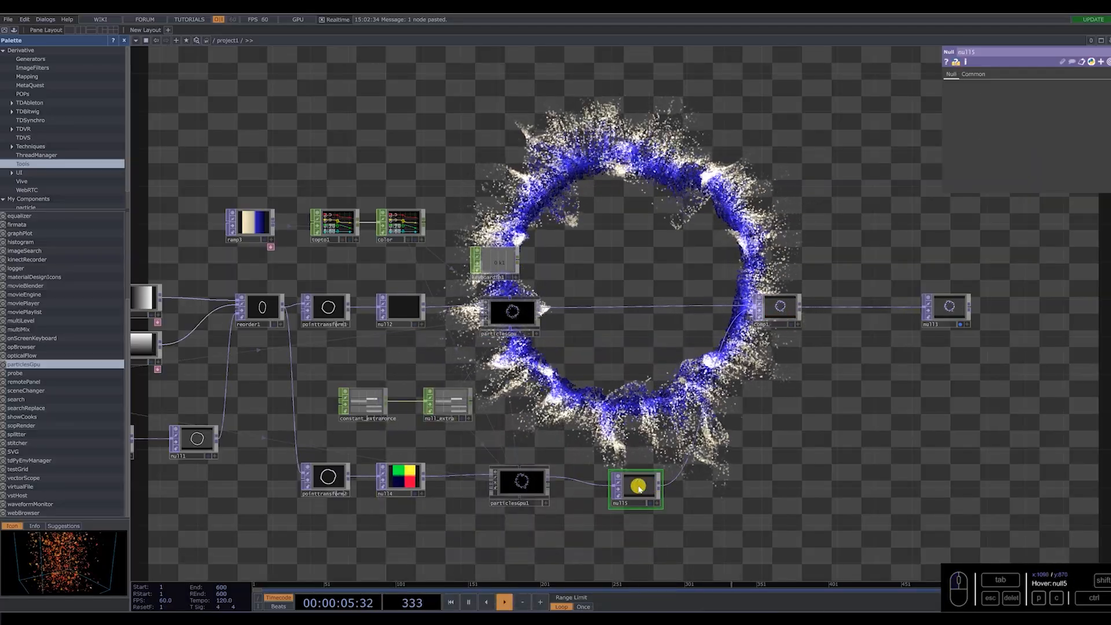
Set particlesGpu1's particle count and its maximum particles in simulation to 200000.
{"action": "left_click", "coordinate": [500, 489]}
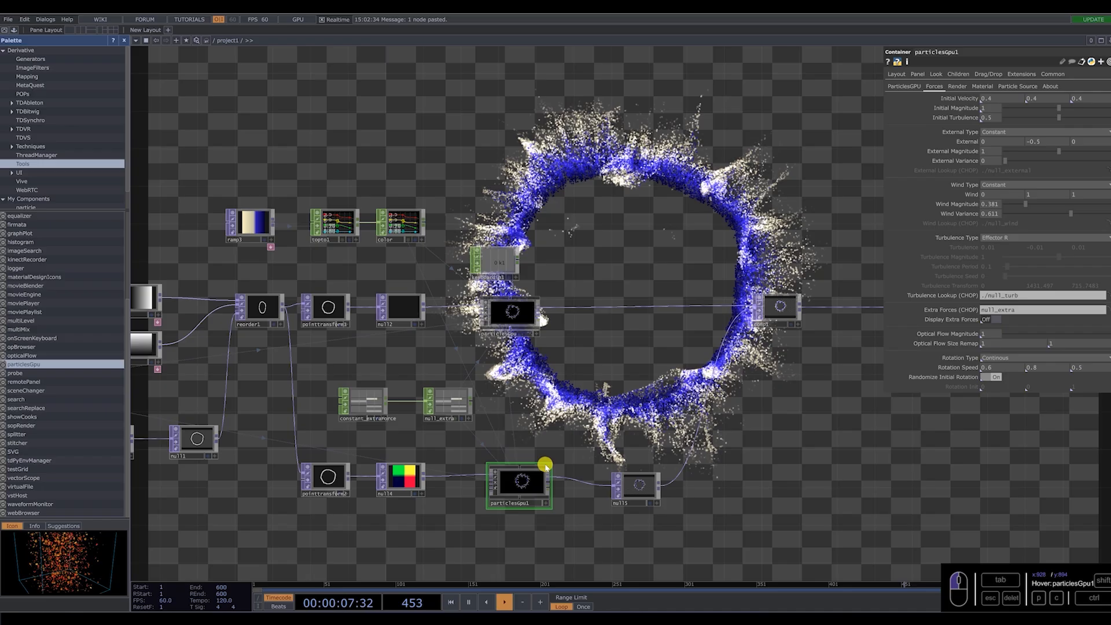
{"action": "left_click", "coordinate": [329, 477]}
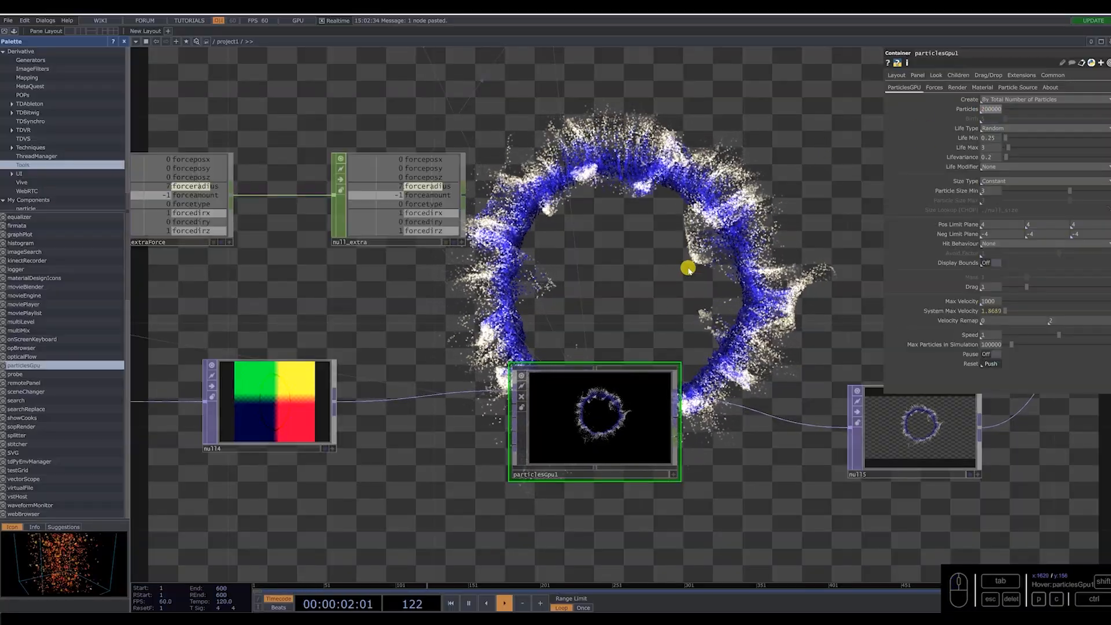
{"action": "left_click_drag", "start_coordinate": [986, 346], "coordinate": [907, 345]}
{"action": "type", "text": "2"}
{"action": "key", "text": "Return"}
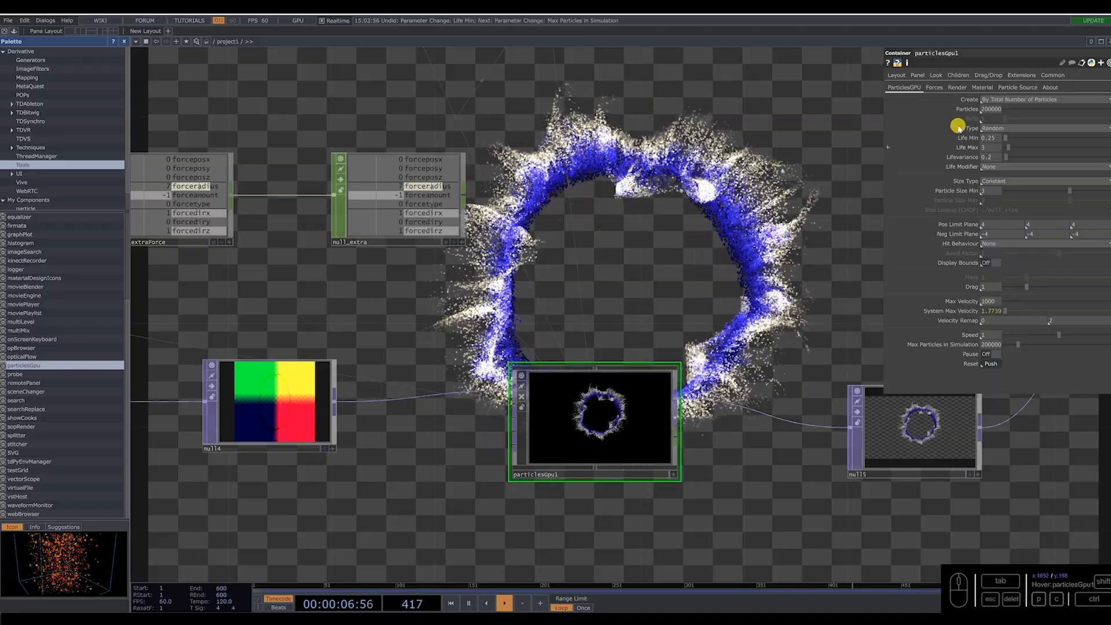
Set particlesGpu1's minimum life to 0 and maximum life to 8.
{"action": "left_click_drag", "start_coordinate": [995, 139], "coordinate": [835, 256]}
{"action": "type", "text": "0"}
{"action": "key", "text": "Return"}
{"action": "type", "text": "8"}
{"action": "key", "text": "Return"}
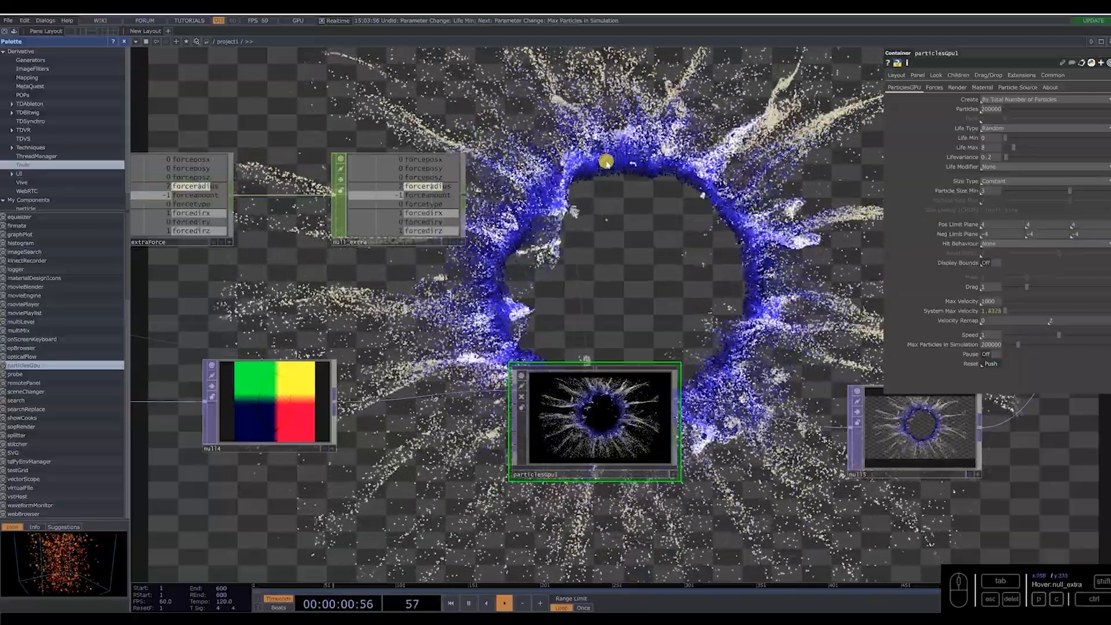
Set particlesGpu1's turbulence type to Velocity in its force settings.
{"action": "left_click_drag", "start_coordinate": [992, 191], "coordinate": [931, 202]}
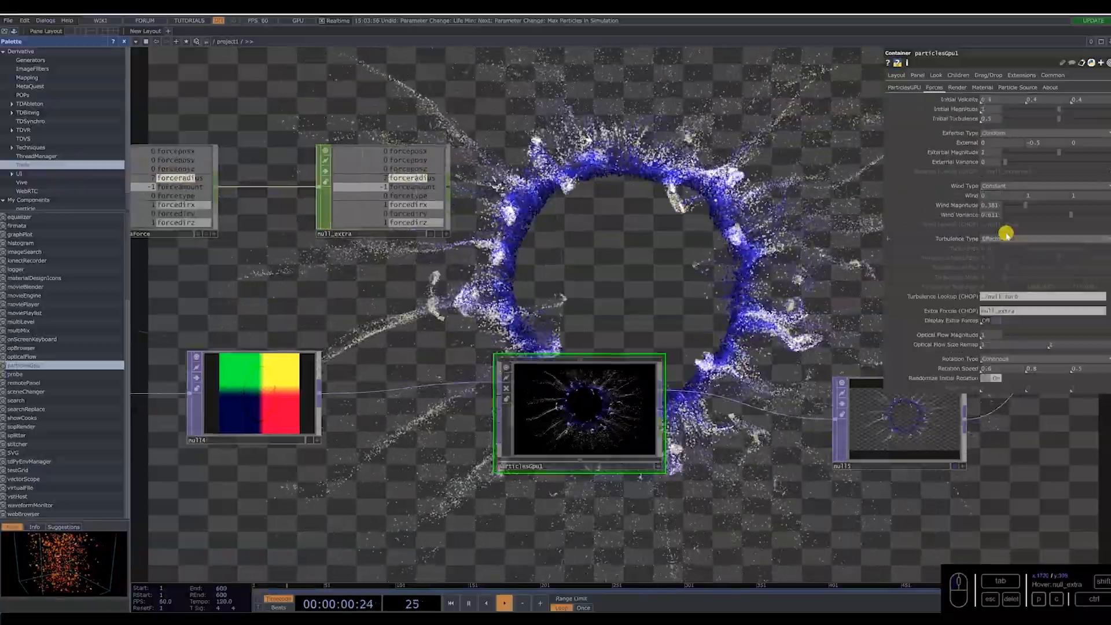
{"action": "left_click", "coordinate": [1006, 235]}
{"action": "left_click", "coordinate": [1026, 263]}
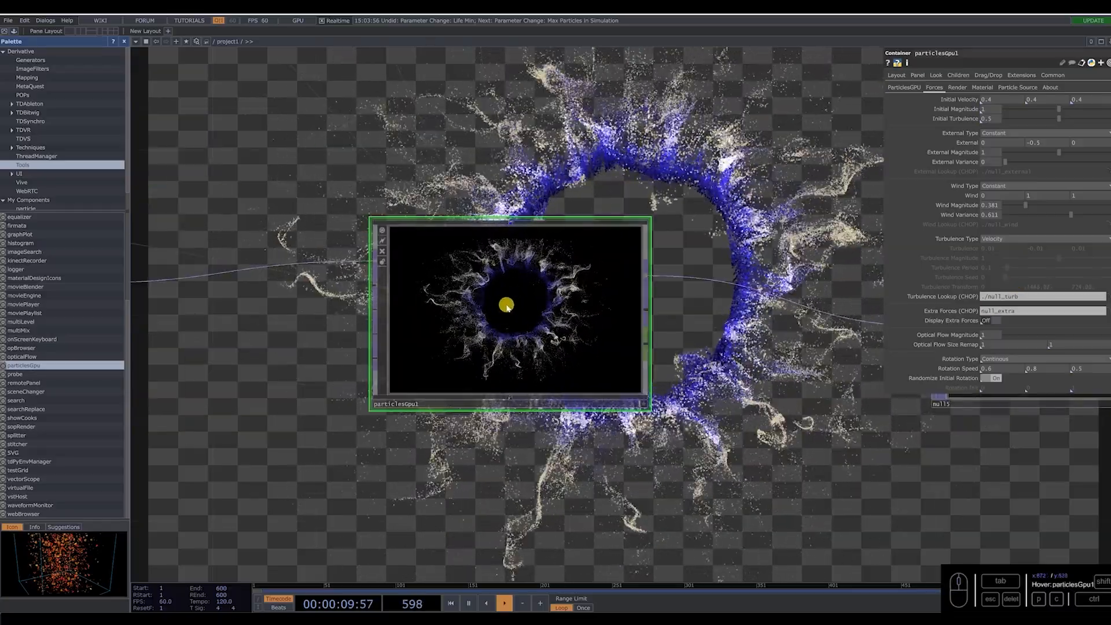
Inspect the turbulence lookup constants and the Extra Forces definition inside particlesGpu1, and return to the project network.
{"action": "scroll", "coordinate": [507, 307], "scroll_direction": "up", "scroll_amount": 10}
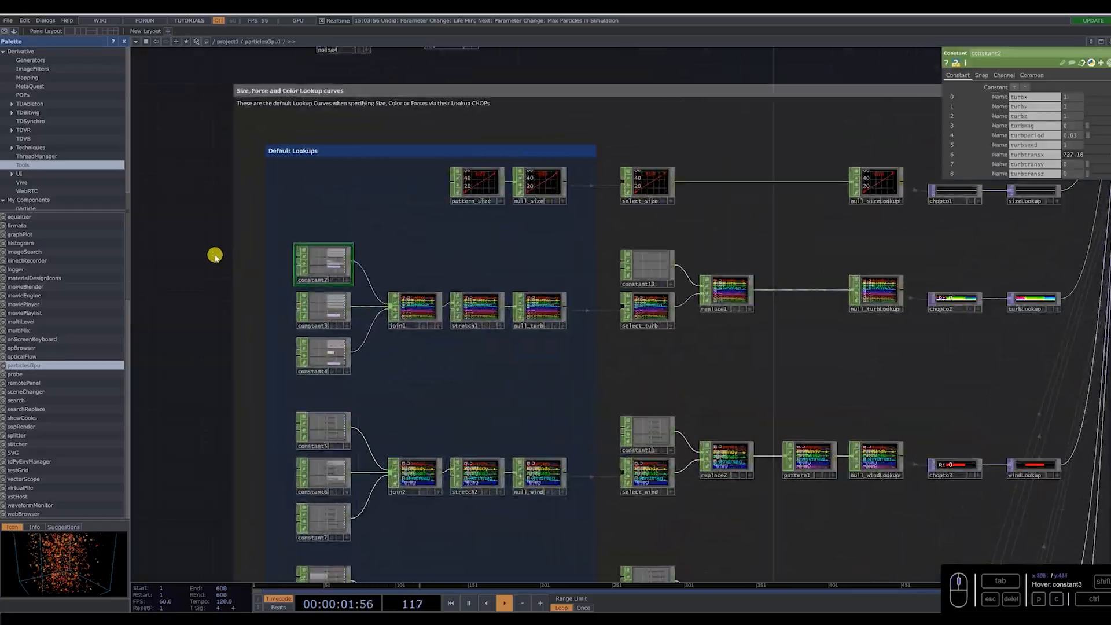
{"action": "scroll", "coordinate": [443, 338], "scroll_direction": "down", "scroll_amount": 3}
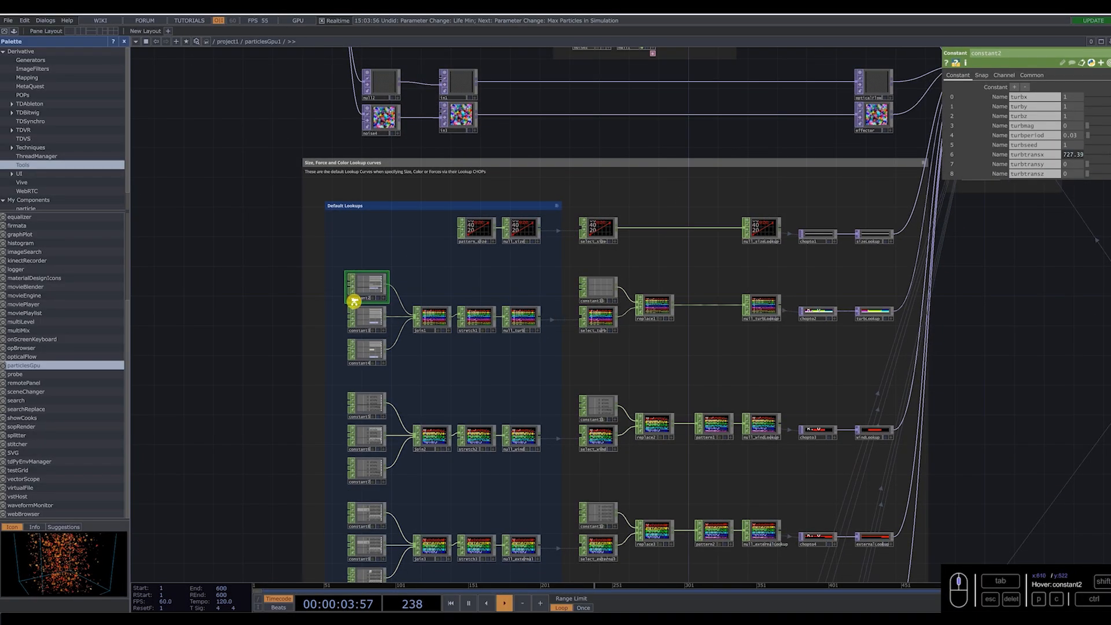
{"action": "scroll", "coordinate": [355, 303], "scroll_direction": "up", "scroll_amount": 8}
{"action": "left_click", "coordinate": [358, 351]}
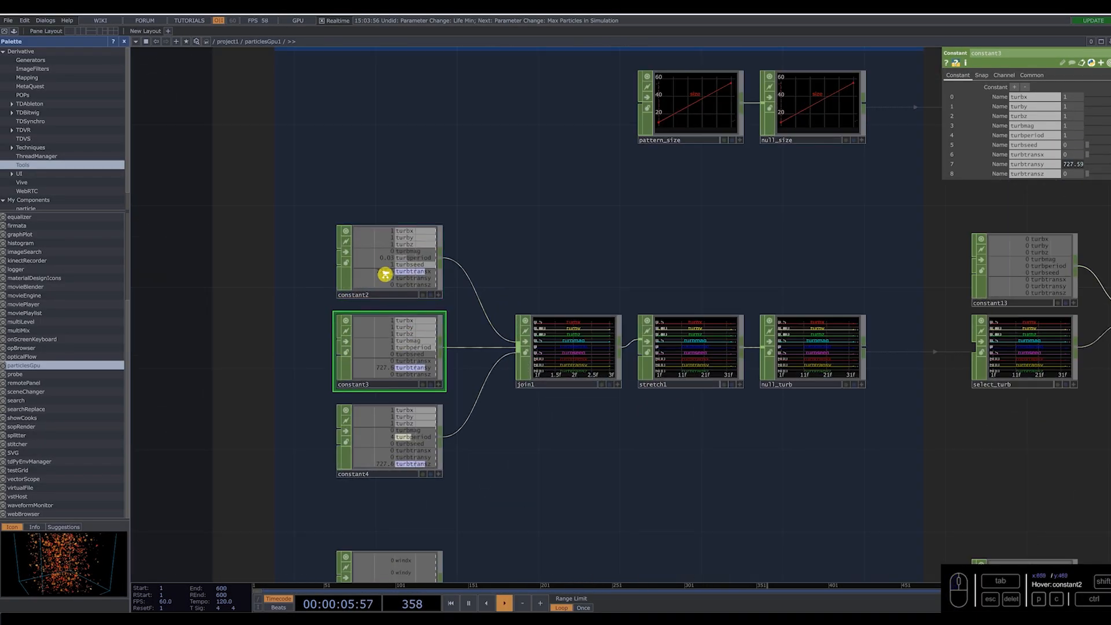
{"action": "scroll", "coordinate": [383, 274], "scroll_direction": "up", "scroll_amount": 2}
{"action": "left_click", "coordinate": [396, 538]}
{"action": "left_click", "coordinate": [402, 256]}
{"action": "left_click", "coordinate": [419, 399]}
{"action": "left_click", "coordinate": [411, 492]}
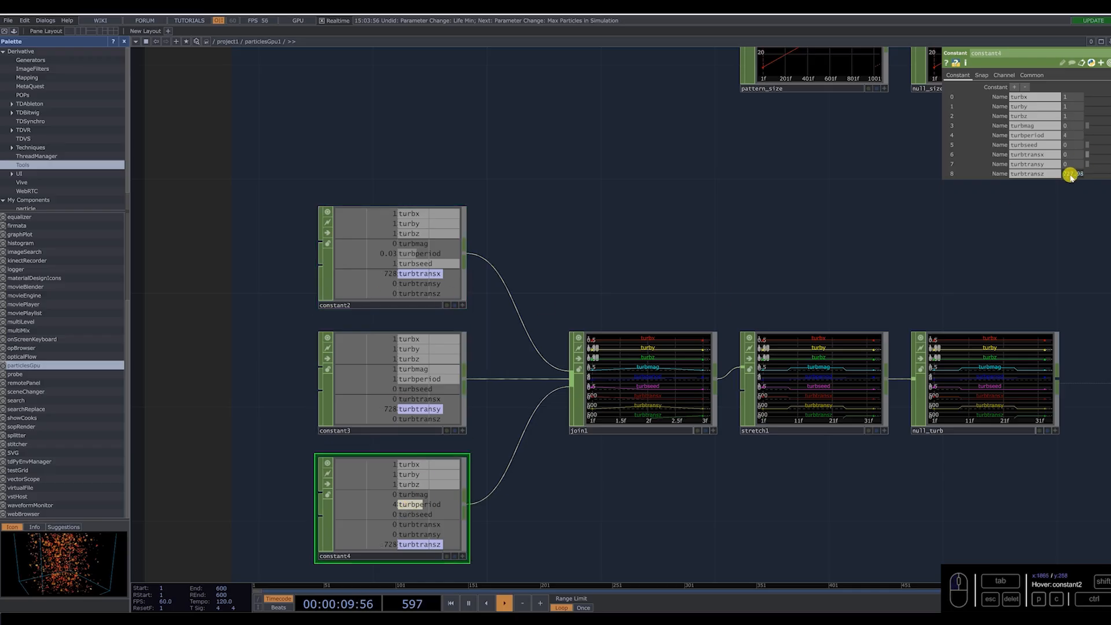
{"action": "scroll", "coordinate": [451, 395], "scroll_direction": "down", "scroll_amount": 3}
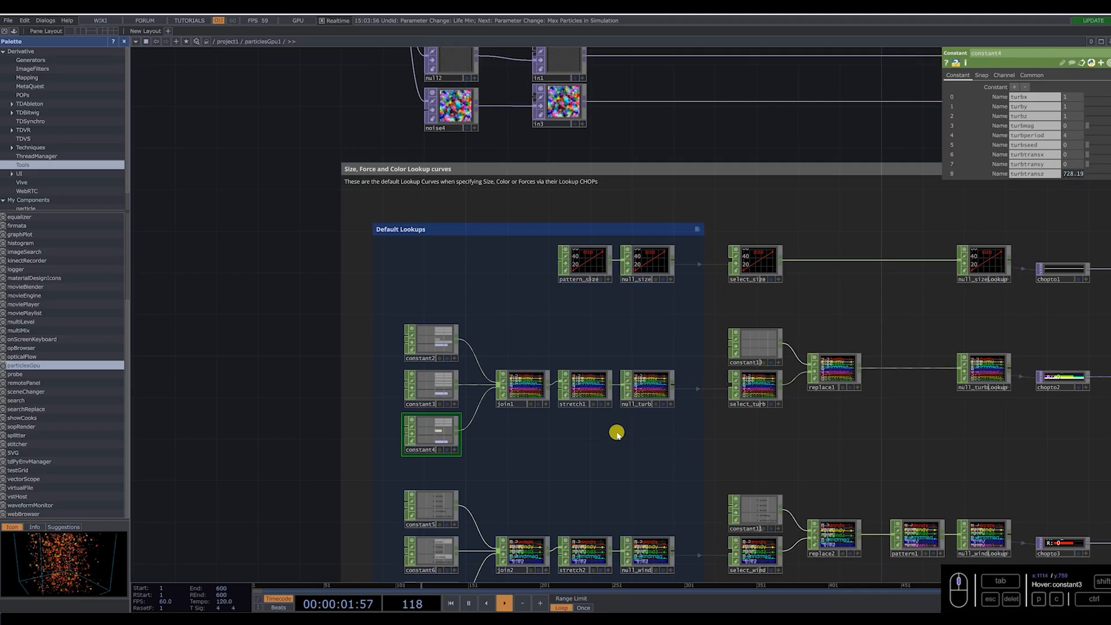
{"action": "scroll", "coordinate": [313, 323], "scroll_direction": "down", "scroll_amount": 10}
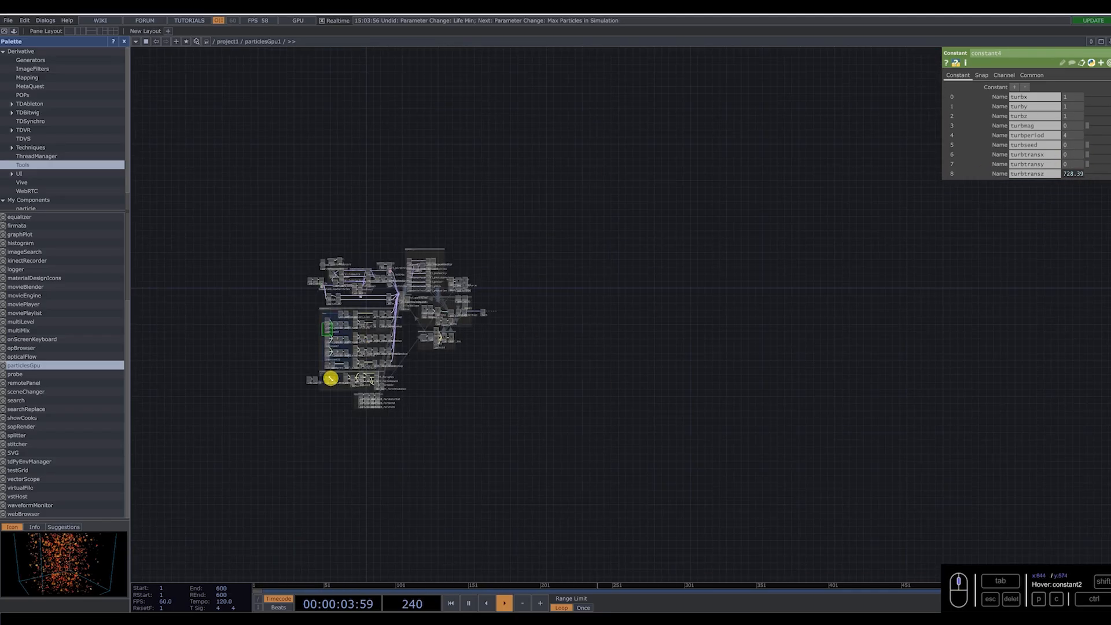
{"action": "scroll", "coordinate": [360, 352], "scroll_direction": "up", "scroll_amount": 12}
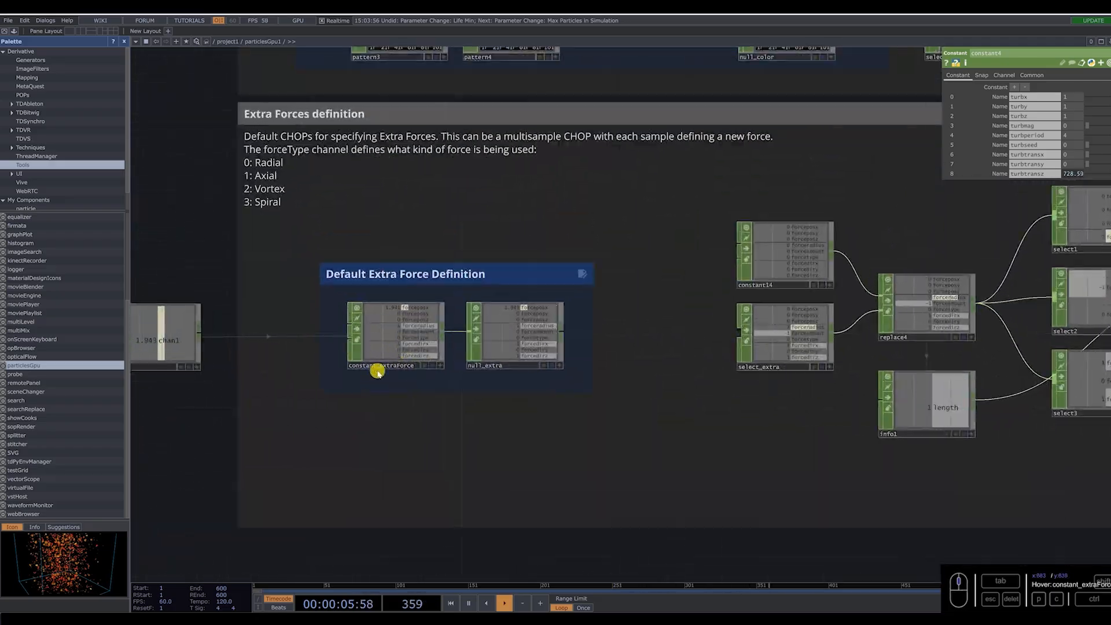
{"action": "scroll", "coordinate": [374, 365], "scroll_direction": "down", "scroll_amount": 10}
{"action": "scroll", "coordinate": [509, 326], "scroll_direction": "down", "scroll_amount": 10}
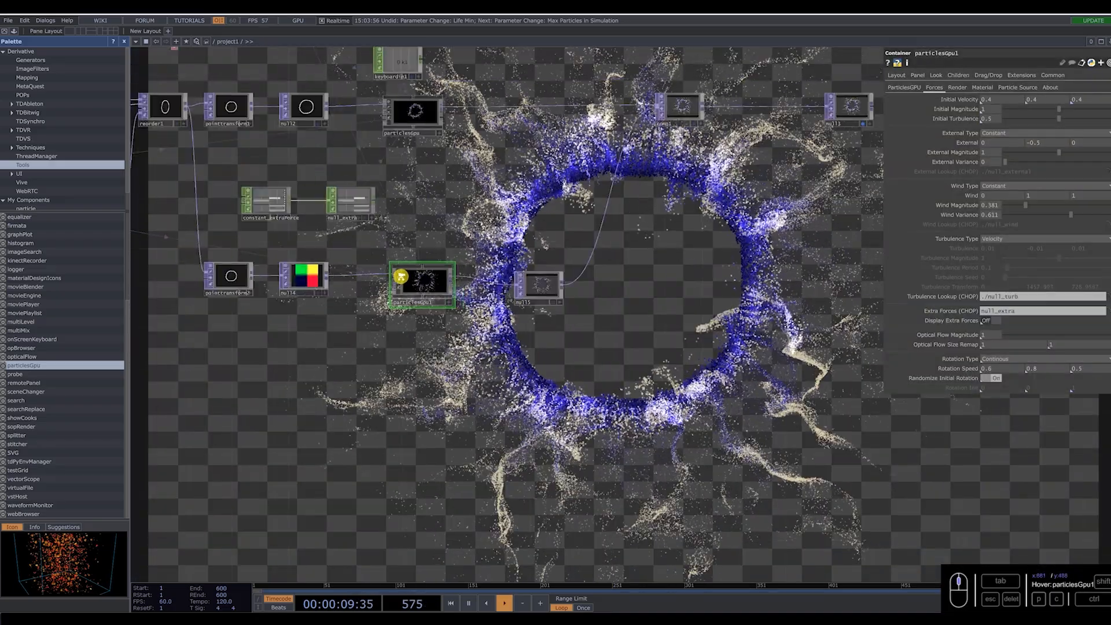
Insert a Transform TOP between comp1 and null3.
{"action": "scroll", "coordinate": [405, 287], "scroll_direction": "up", "scroll_amount": 8}
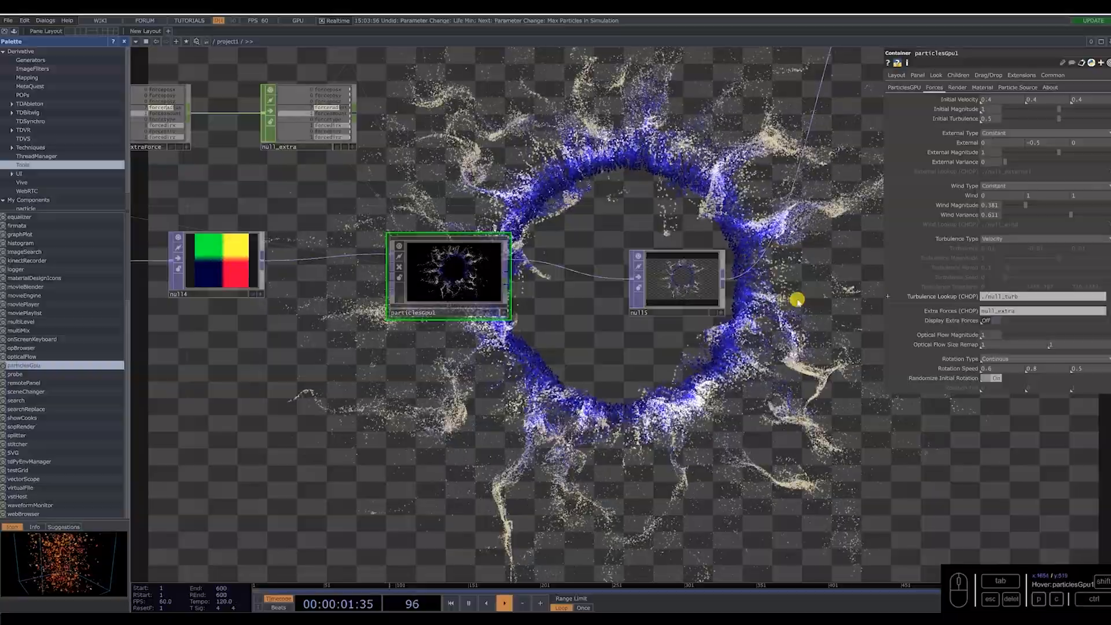
{"action": "scroll", "coordinate": [437, 252], "scroll_direction": "up", "scroll_amount": 2}
{"action": "scroll", "coordinate": [775, 342], "scroll_direction": "down", "scroll_amount": 2}
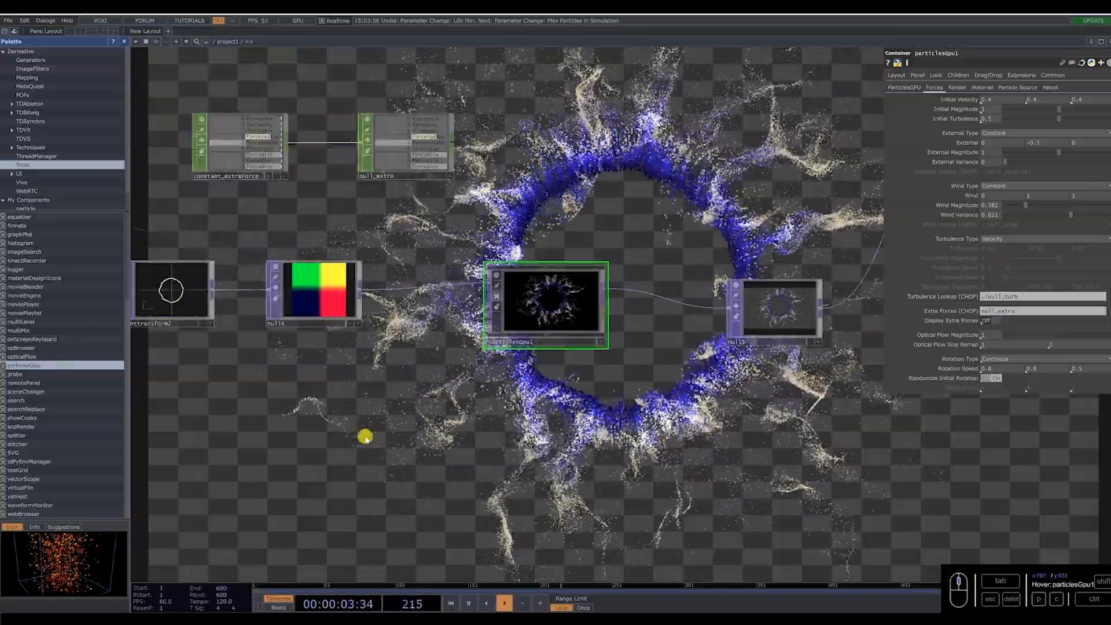
{"action": "scroll", "coordinate": [359, 395], "scroll_direction": "down", "scroll_amount": 3}
{"action": "left_click_drag", "start_coordinate": [880, 200], "coordinate": [647, 317]}
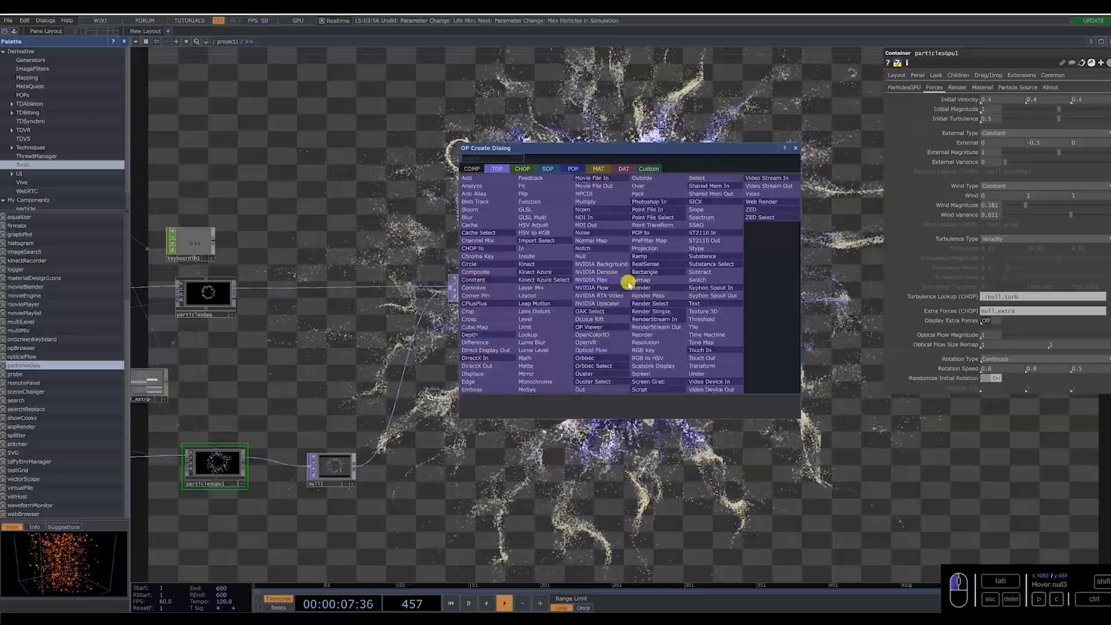
{"action": "left_click", "coordinate": [669, 289]}
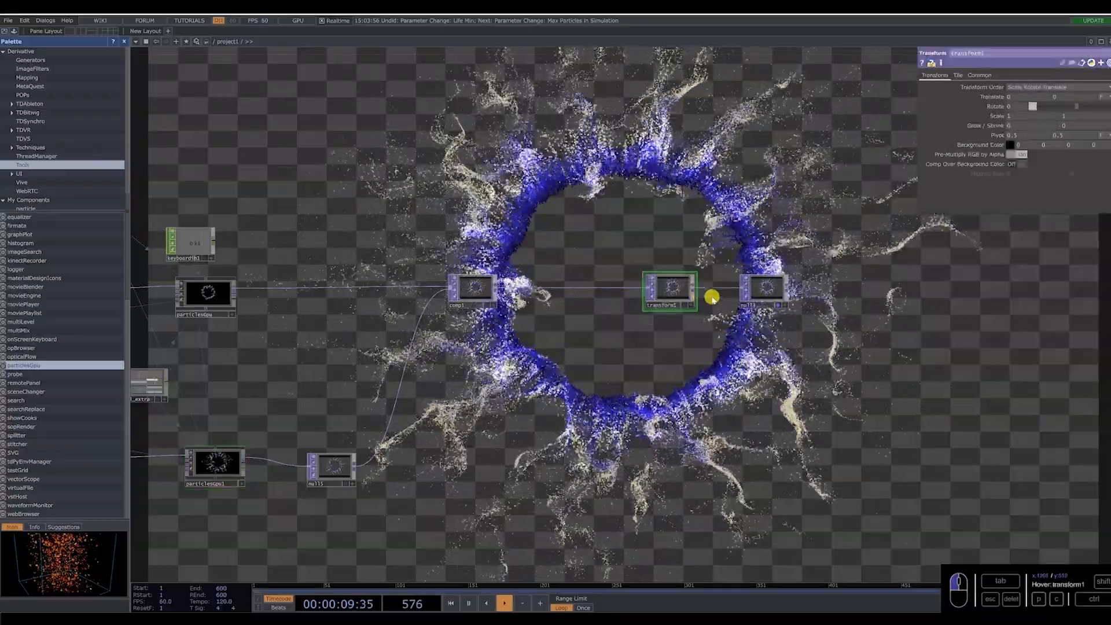
Set transform1's background color alpha to 1 and turn on Comp Over Background Color.
{"action": "left_click", "coordinate": [1093, 146]}
{"action": "type", "text": "1"}
{"action": "left_click", "coordinate": [1015, 166]}
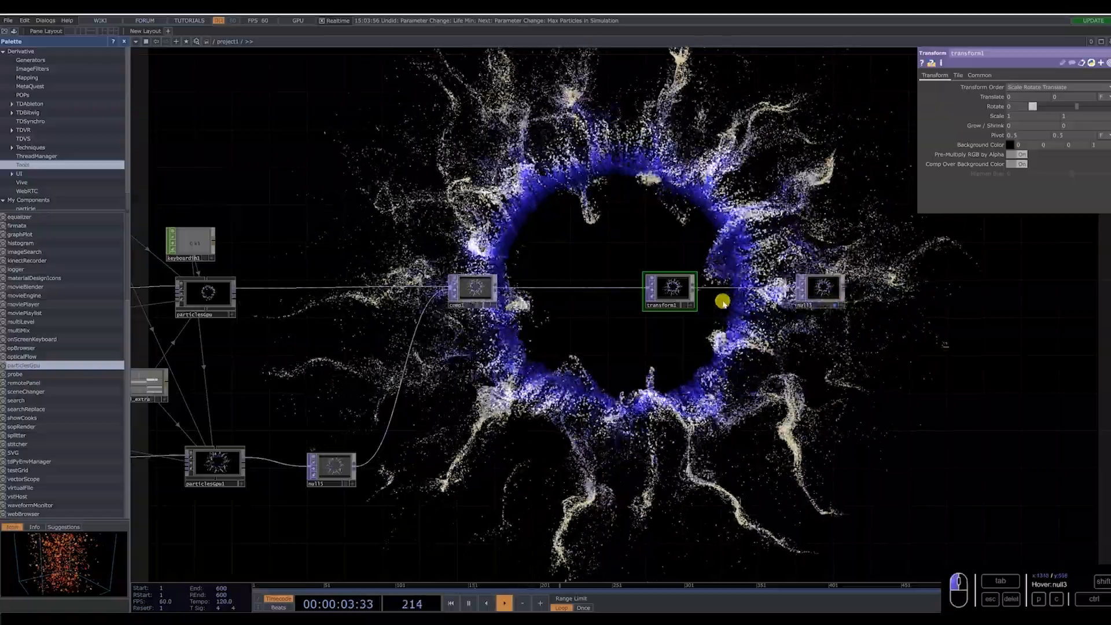
Duplicate constant_extraForce and null_extra below pointtransform2, and assign null_extra1 as particlesGpu1's extra forces with their display on.
{"action": "scroll", "coordinate": [722, 303], "scroll_direction": "down", "scroll_amount": 5}
{"action": "left_click_drag", "start_coordinate": [556, 317], "coordinate": [640, 241]}
{"action": "scroll", "coordinate": [640, 241], "scroll_direction": "up", "scroll_amount": 2}
{"action": "scroll", "coordinate": [670, 379], "scroll_direction": "up", "scroll_amount": 5}
{"action": "left_click_drag", "start_coordinate": [524, 384], "coordinate": [561, 409]}
{"action": "right_click_drag", "start_coordinate": [666, 228], "coordinate": [479, 175]}
{"action": "key", "text": "ctrl+c"}
{"action": "key", "text": "ctrl+v"}
{"action": "left_click_drag", "start_coordinate": [529, 276], "coordinate": [517, 410]}
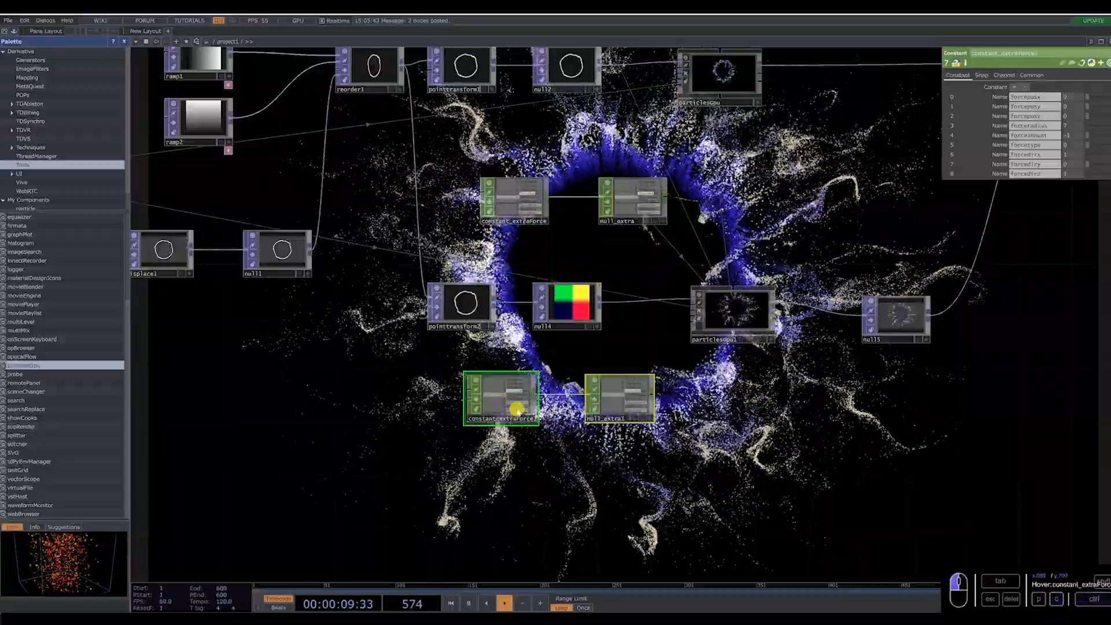
{"action": "left_click_drag", "start_coordinate": [712, 199], "coordinate": [704, 218]}
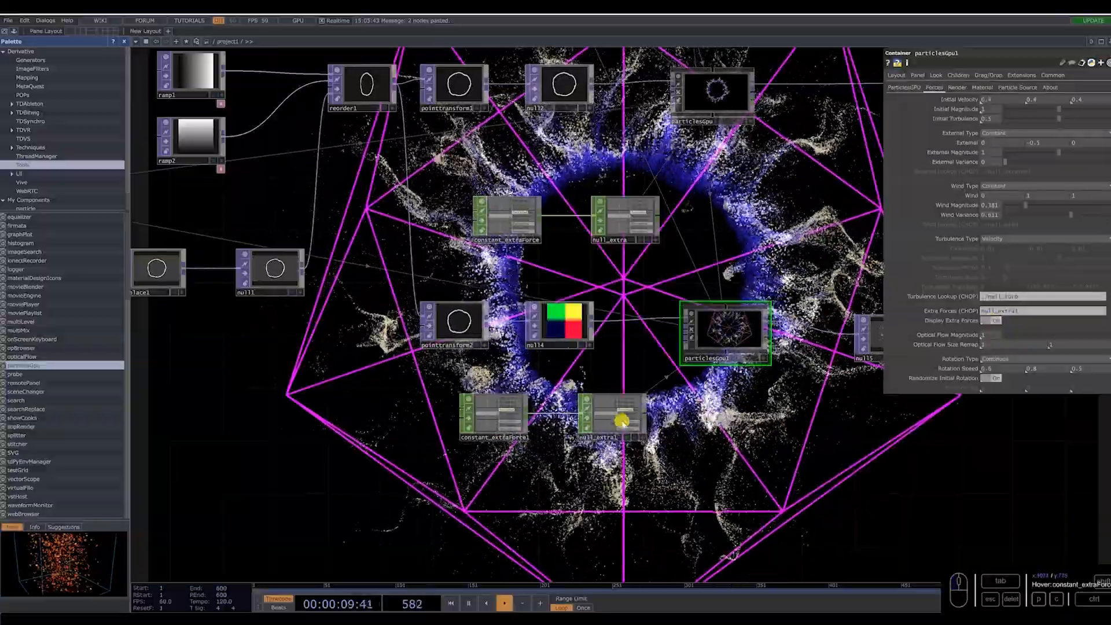
Increase the force radius in constant_extraForce1 and set its force amount to -1.5.
{"action": "left_click", "coordinate": [622, 429]}
{"action": "left_click", "coordinate": [494, 416]}
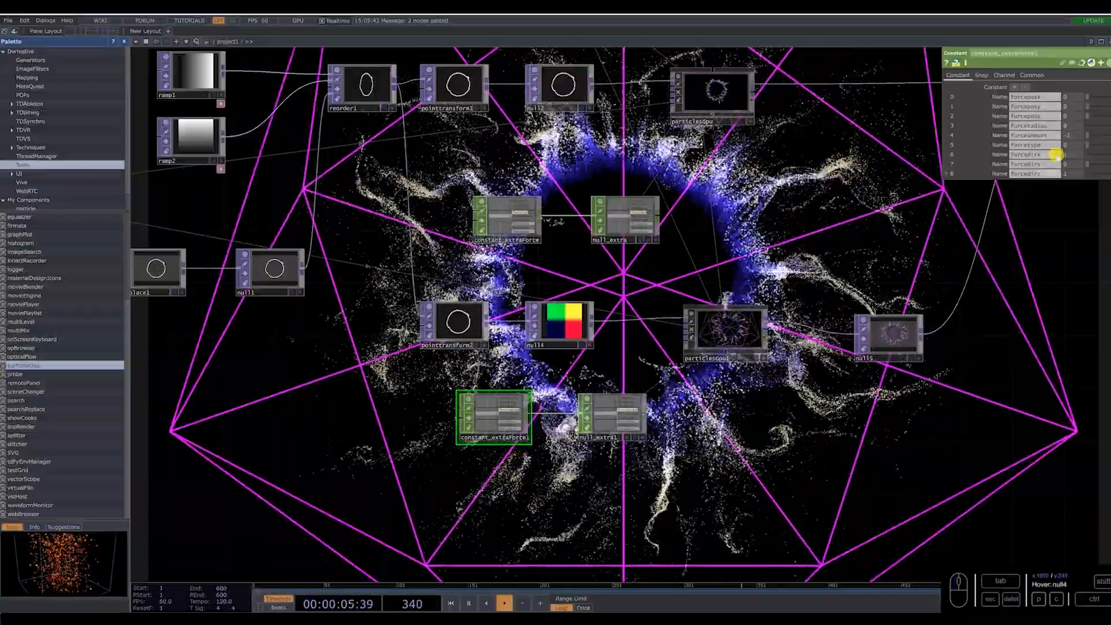
{"action": "left_click", "coordinate": [1075, 136]}
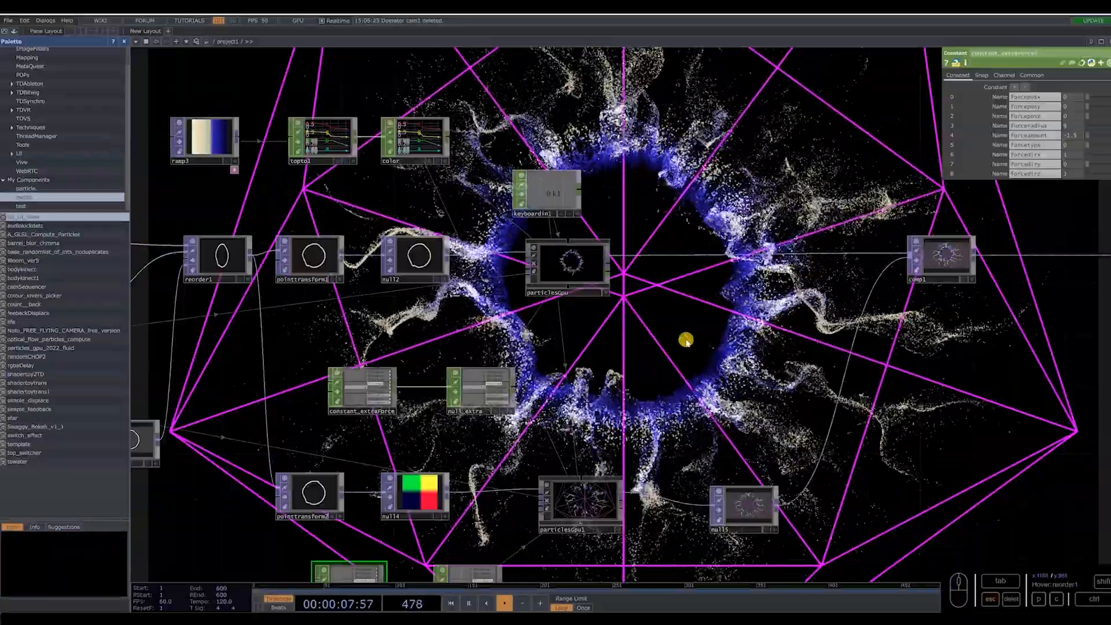
{"action": "double_click", "coordinate": [697, 397]}
{"action": "type", "text": "ca"}
{"action": "left_click", "coordinate": [532, 284]}
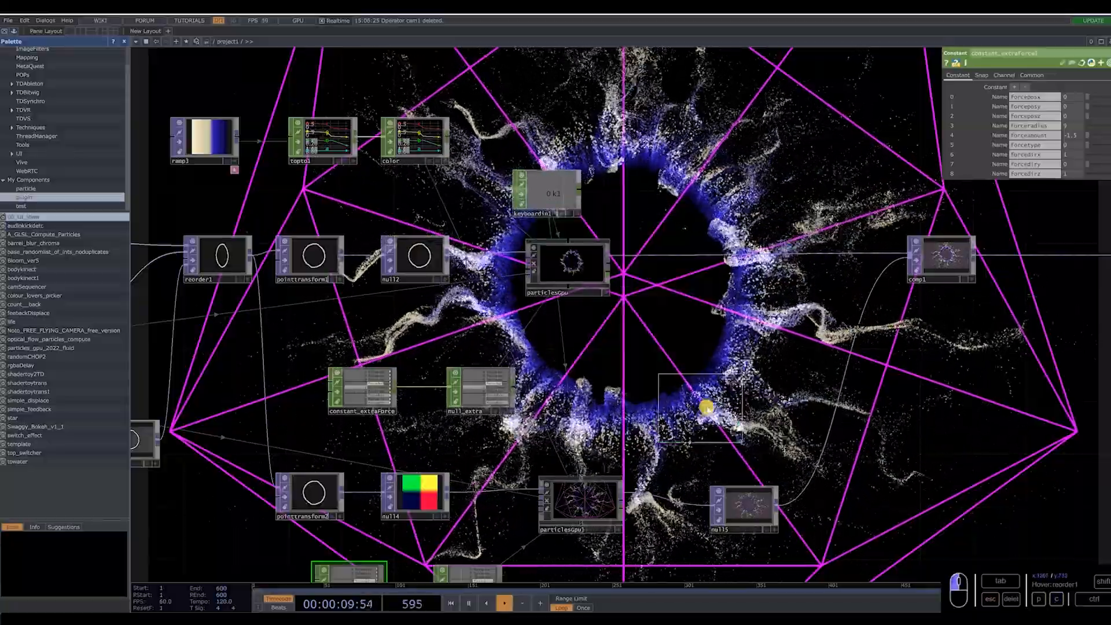
{"action": "left_click", "coordinate": [702, 414]}
{"action": "key", "text": "Delete"}
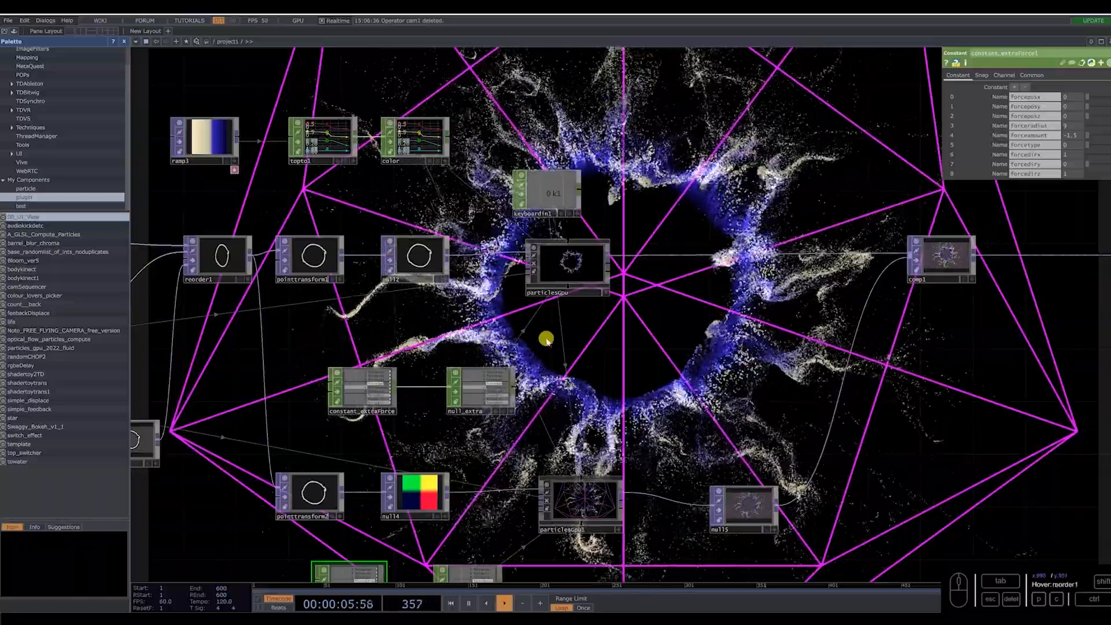
Add the camSequencer component from the palette beside the particle systems and assign it as particlesGpu's render camera.
{"action": "left_click_drag", "start_coordinate": [54, 287], "coordinate": [662, 365]}
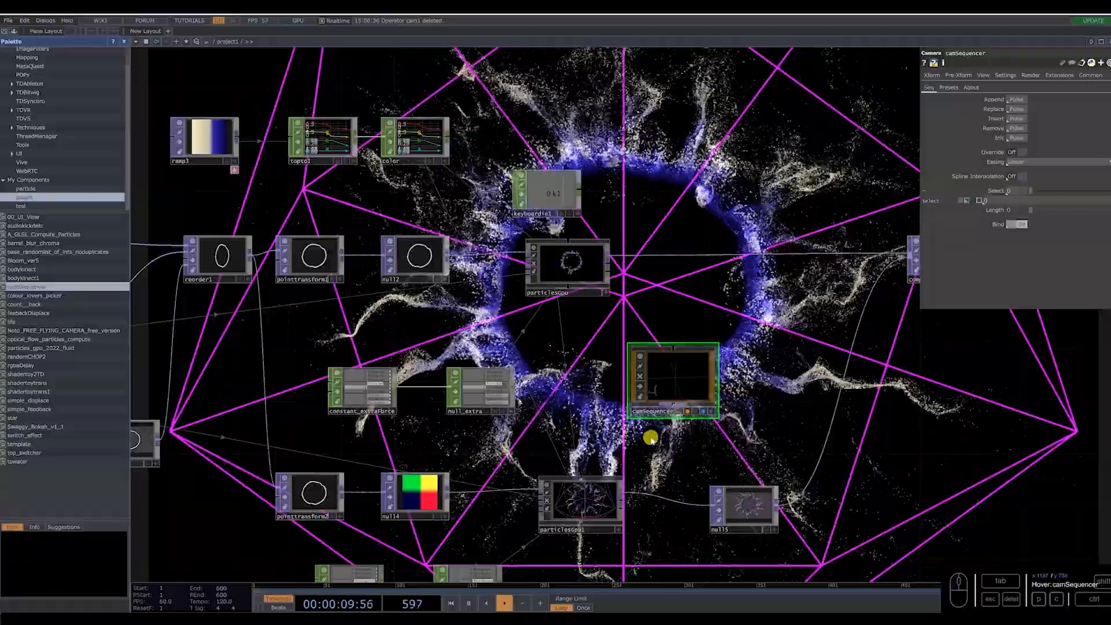
{"action": "left_click", "coordinate": [588, 269]}
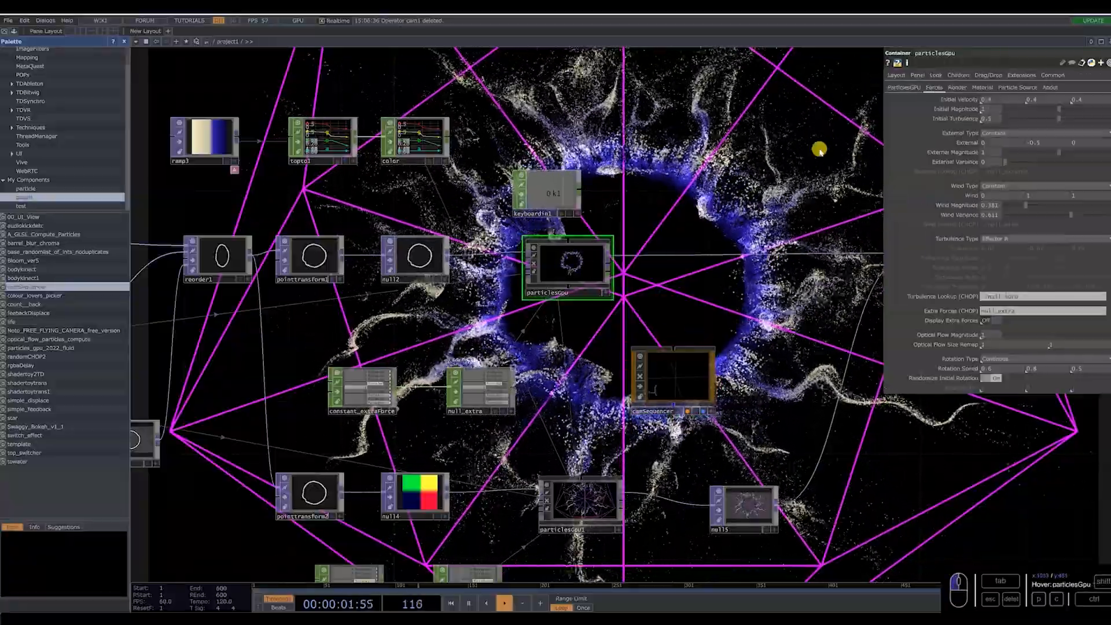
{"action": "left_click", "coordinate": [959, 88]}
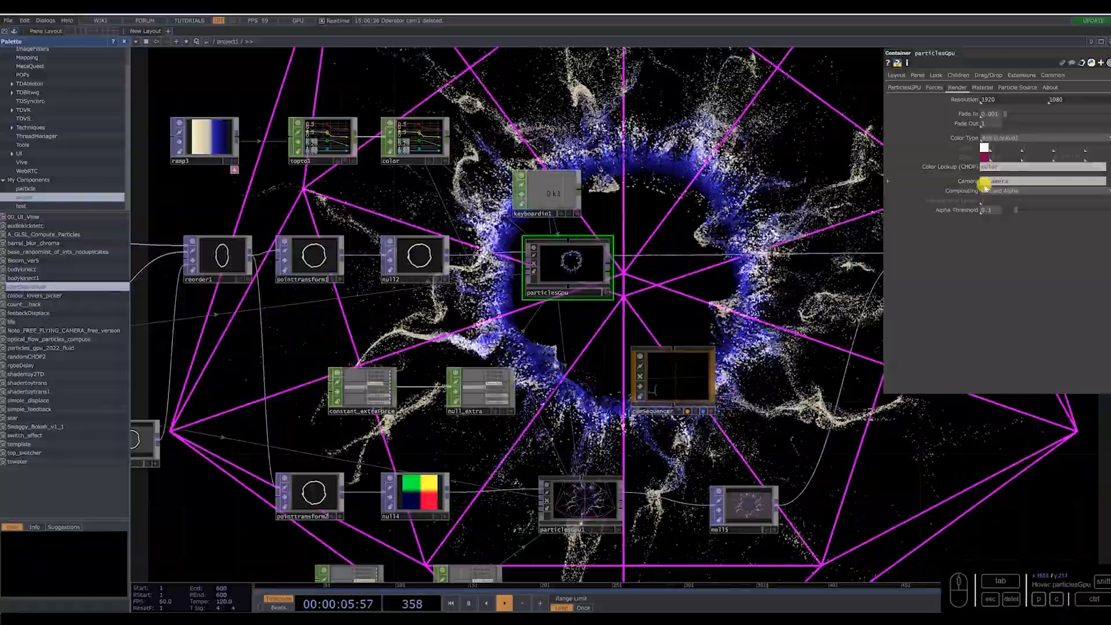
{"action": "left_click_drag", "start_coordinate": [675, 383], "coordinate": [1000, 181]}
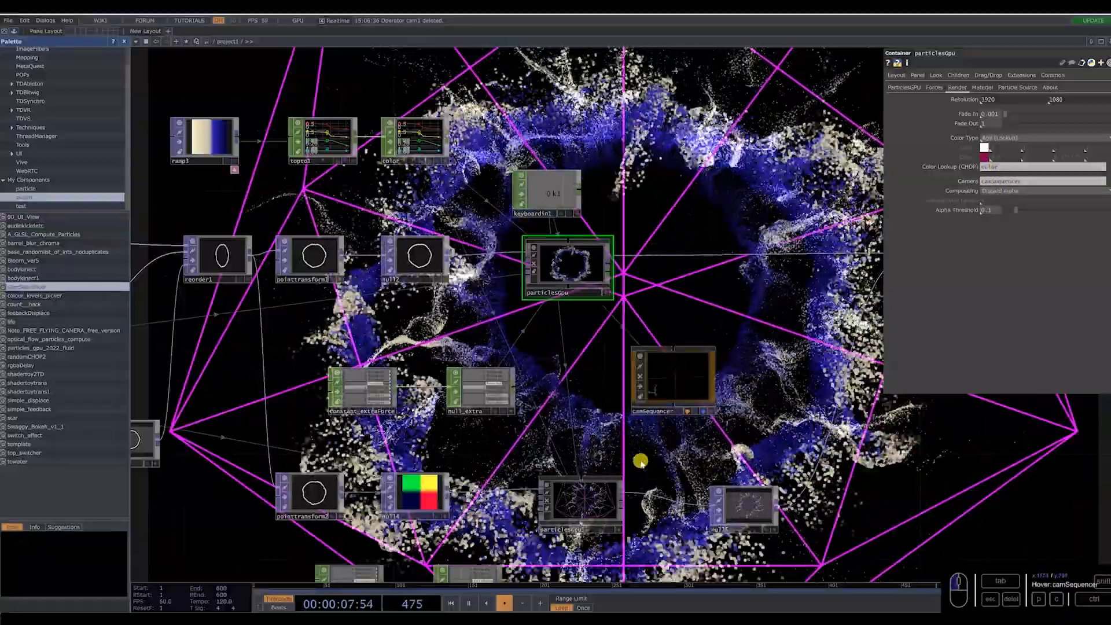
Assign camSequencer as the render camera of particlesGpu1.
{"action": "left_click", "coordinate": [606, 488]}
{"action": "left_click", "coordinate": [686, 387]}
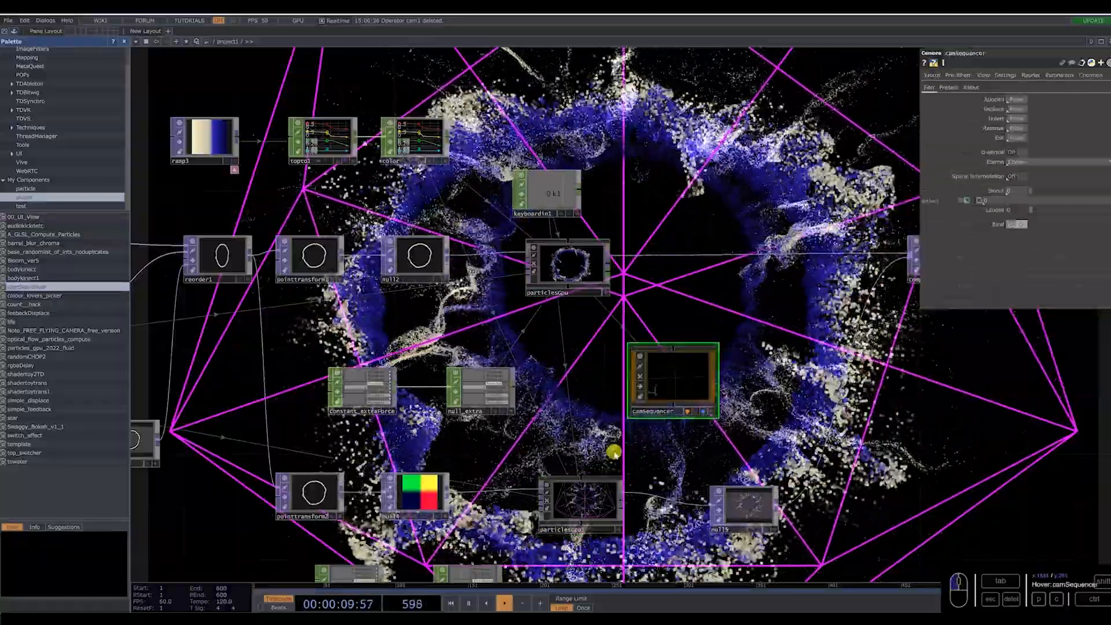
{"action": "left_click", "coordinate": [602, 499]}
{"action": "left_click", "coordinate": [957, 87]}
{"action": "left_click_drag", "start_coordinate": [682, 382], "coordinate": [1016, 182]}
{"action": "scroll", "coordinate": [679, 313], "scroll_direction": "down", "scroll_amount": 4}
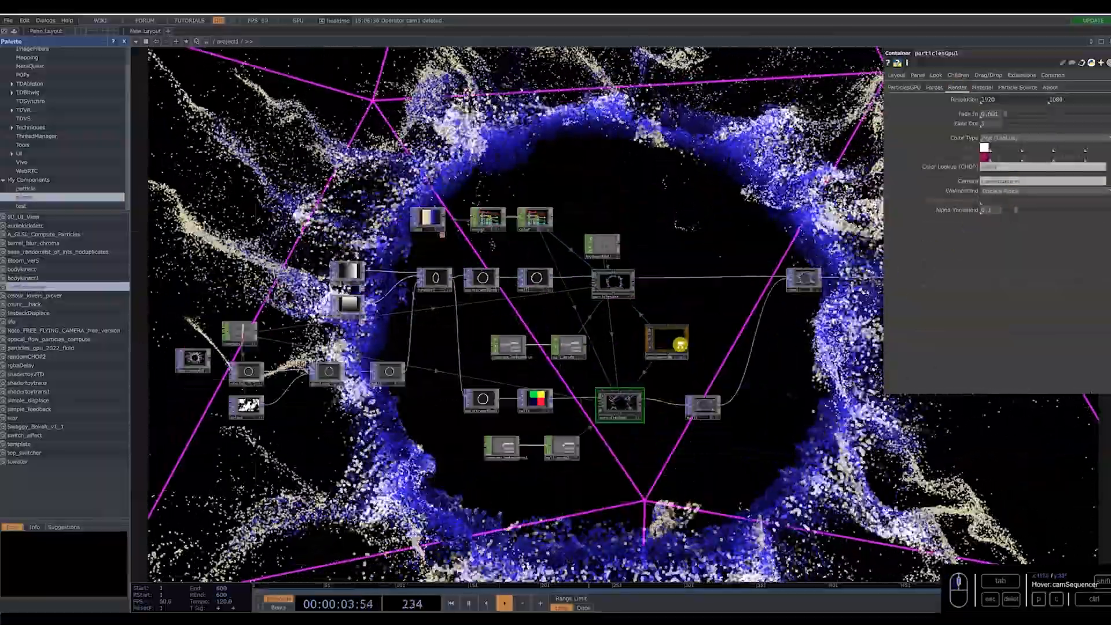
Activate camSequencer's viewer and reframe the particle ring so the whole eye fits in view.
{"action": "scroll", "coordinate": [690, 369], "scroll_direction": "up", "scroll_amount": 4}
{"action": "left_click", "coordinate": [690, 368]}
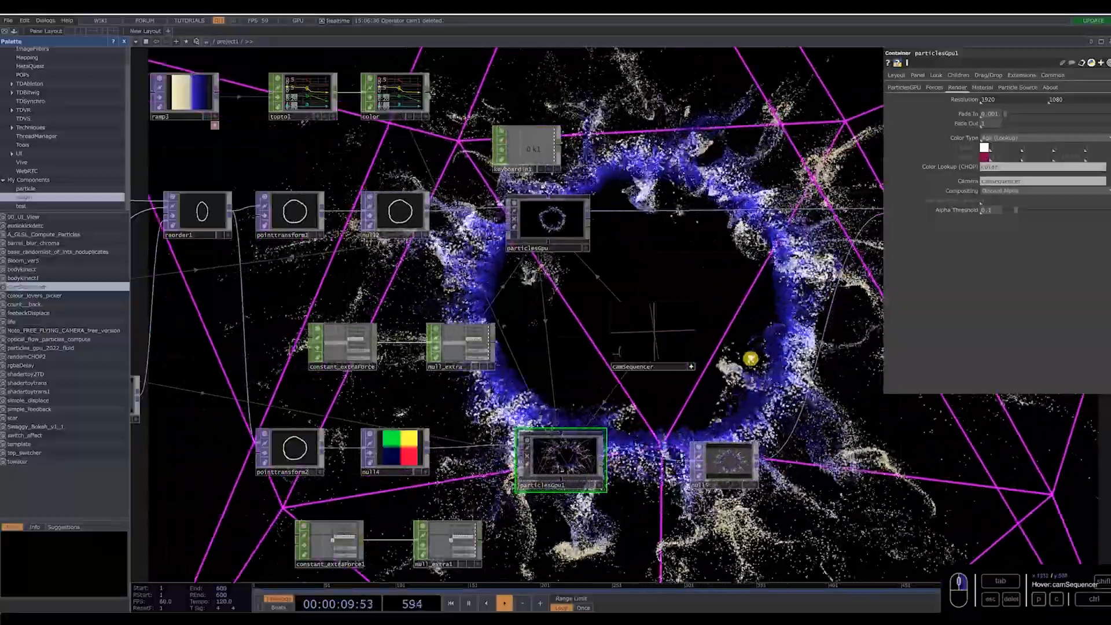
{"action": "scroll", "coordinate": [724, 382], "scroll_direction": "down", "scroll_amount": 5}
{"action": "scroll", "coordinate": [599, 354], "scroll_direction": "up", "scroll_amount": 5}
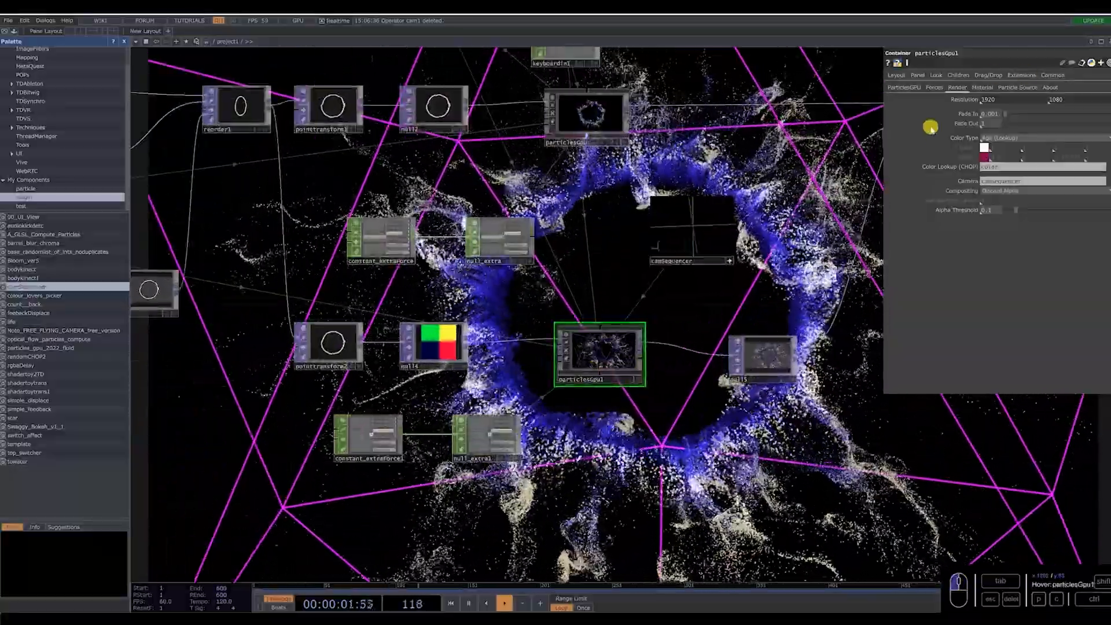
Turn off Display Extra Forces on particlesGpu1.
{"action": "left_click", "coordinate": [933, 88]}
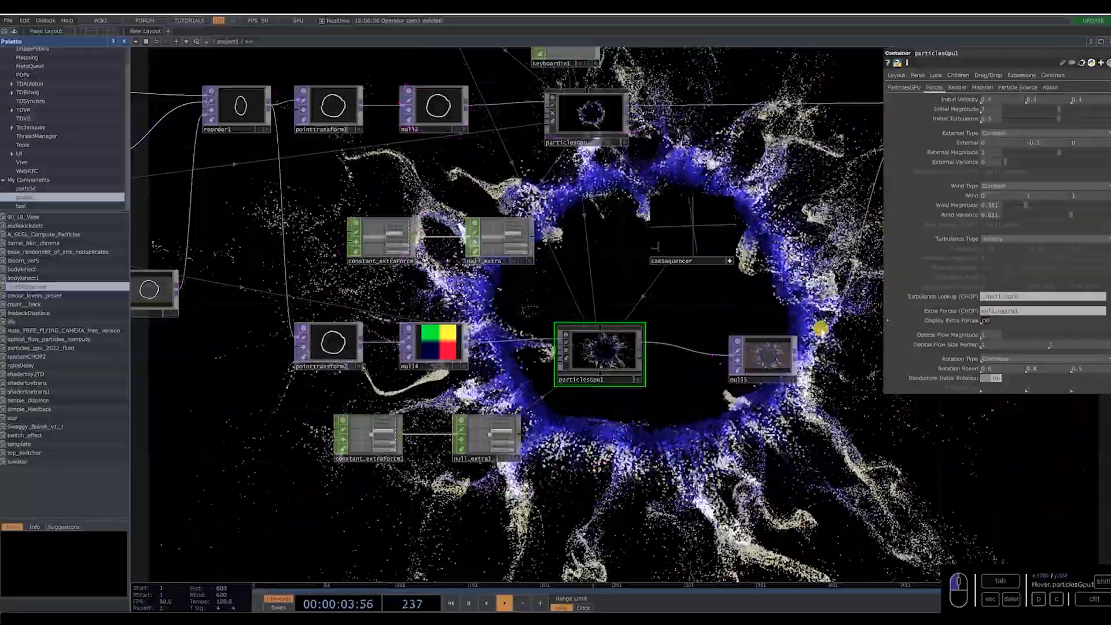
{"action": "scroll", "coordinate": [699, 408], "scroll_direction": "down", "scroll_amount": 1}
{"action": "scroll", "coordinate": [699, 409], "scroll_direction": "down", "scroll_amount": 3}
{"action": "scroll", "coordinate": [569, 354], "scroll_direction": "up", "scroll_amount": 5}
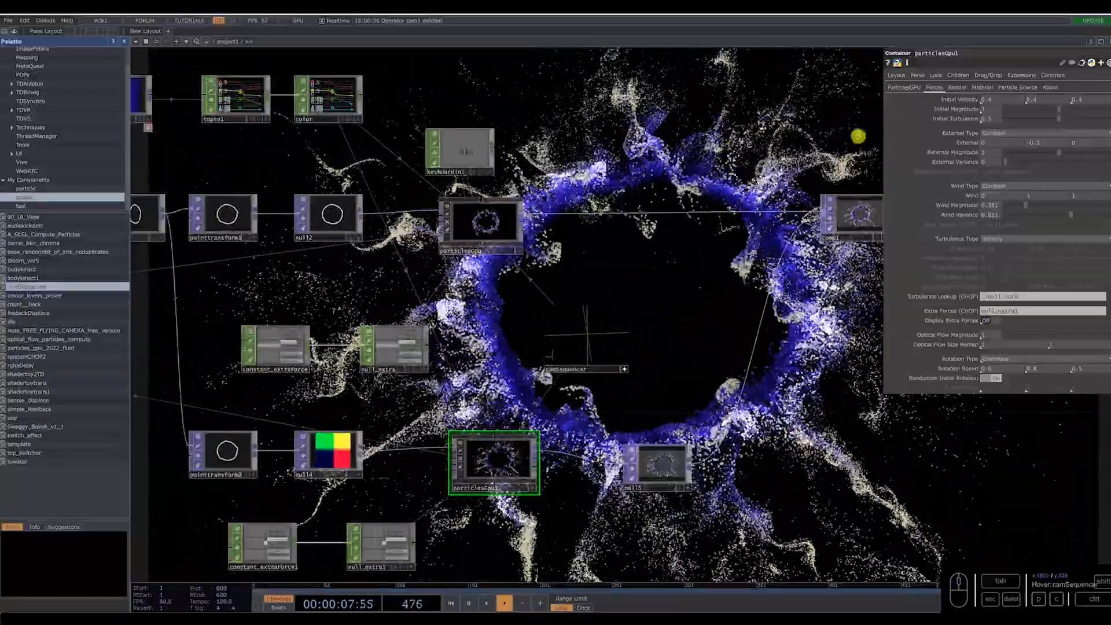
Reset camSequencer's rotation and pivot values to 0 and reframe the ring frontally in its viewer.
{"action": "left_click", "coordinate": [624, 368]}
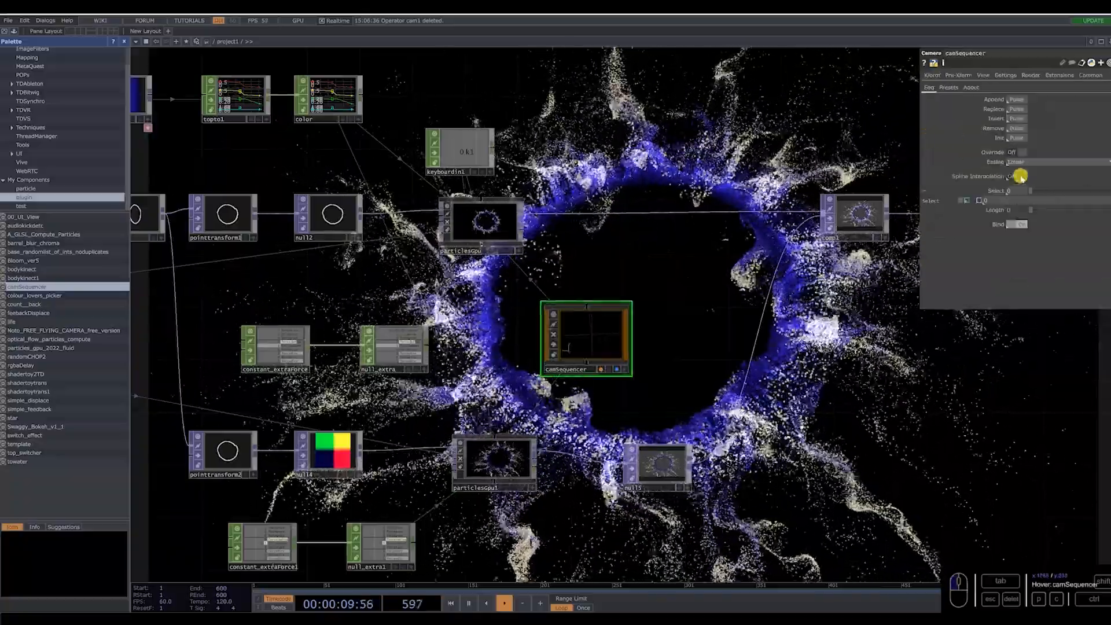
{"action": "left_click", "coordinate": [935, 76]}
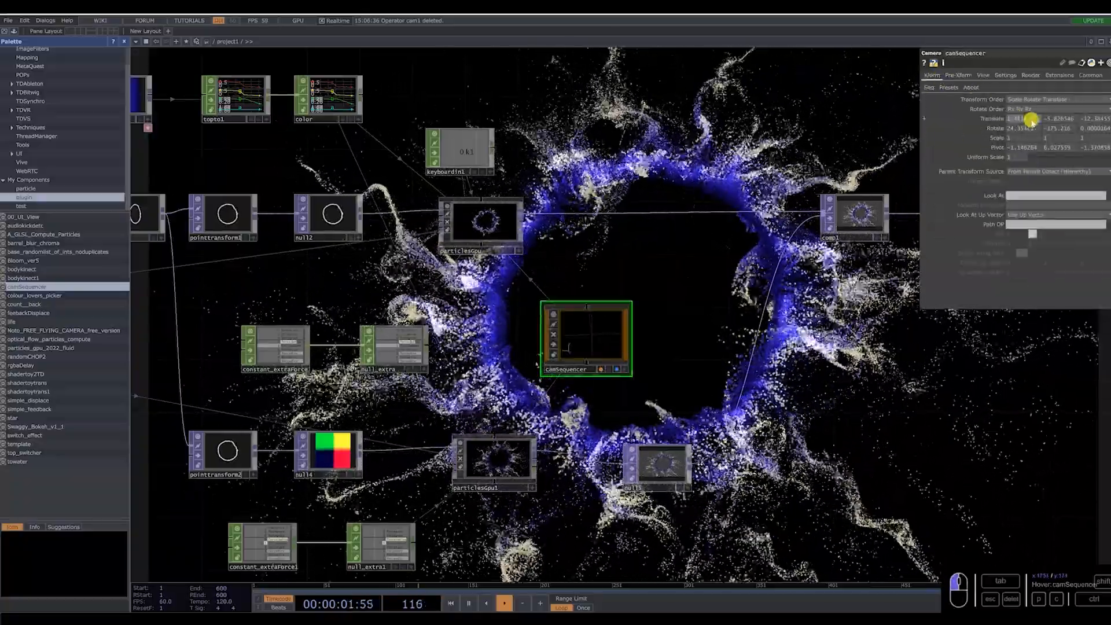
{"action": "left_click", "coordinate": [1095, 120]}
{"action": "left_click", "coordinate": [1093, 128]}
{"action": "left_click", "coordinate": [1054, 129]}
{"action": "type", "text": "0"}
{"action": "left_click", "coordinate": [1028, 147]}
{"action": "type", "text": "0"}
{"action": "left_click", "coordinate": [1053, 147]}
{"action": "type", "text": "0"}
{"action": "left_click", "coordinate": [1095, 147]}
{"action": "left_click_drag", "start_coordinate": [600, 342], "coordinate": [596, 327]}
{"action": "scroll", "coordinate": [598, 332], "scroll_direction": "down", "scroll_amount": 10}
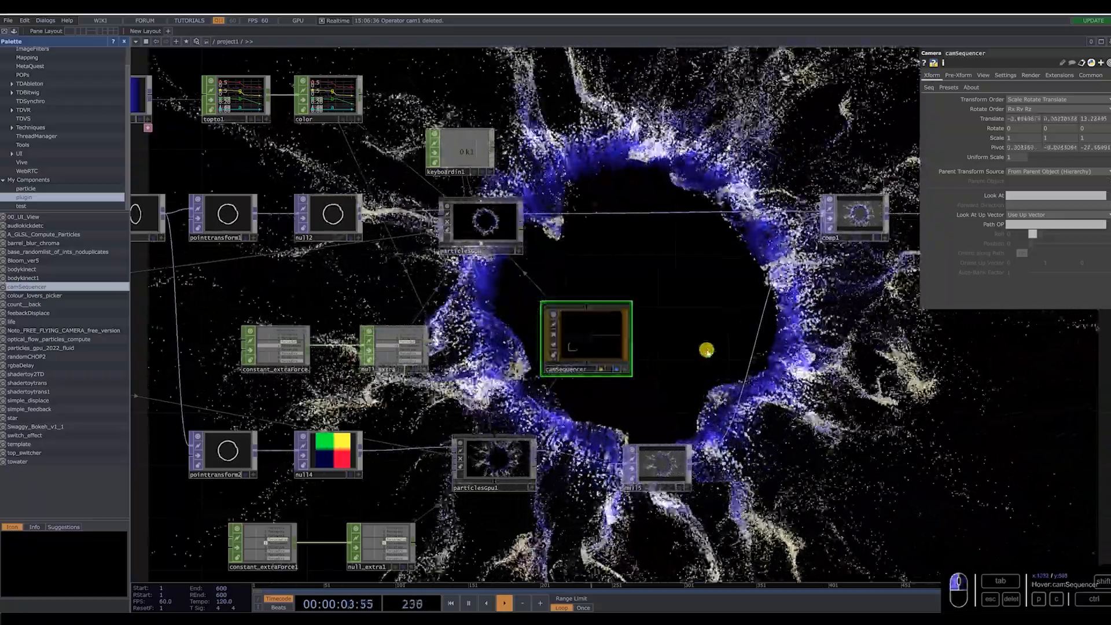
{"action": "scroll", "coordinate": [724, 341], "scroll_direction": "down", "scroll_amount": 3}
{"action": "key", "text": "p"}
{"action": "scroll", "coordinate": [265, 353], "scroll_direction": "up", "scroll_amount": 8}
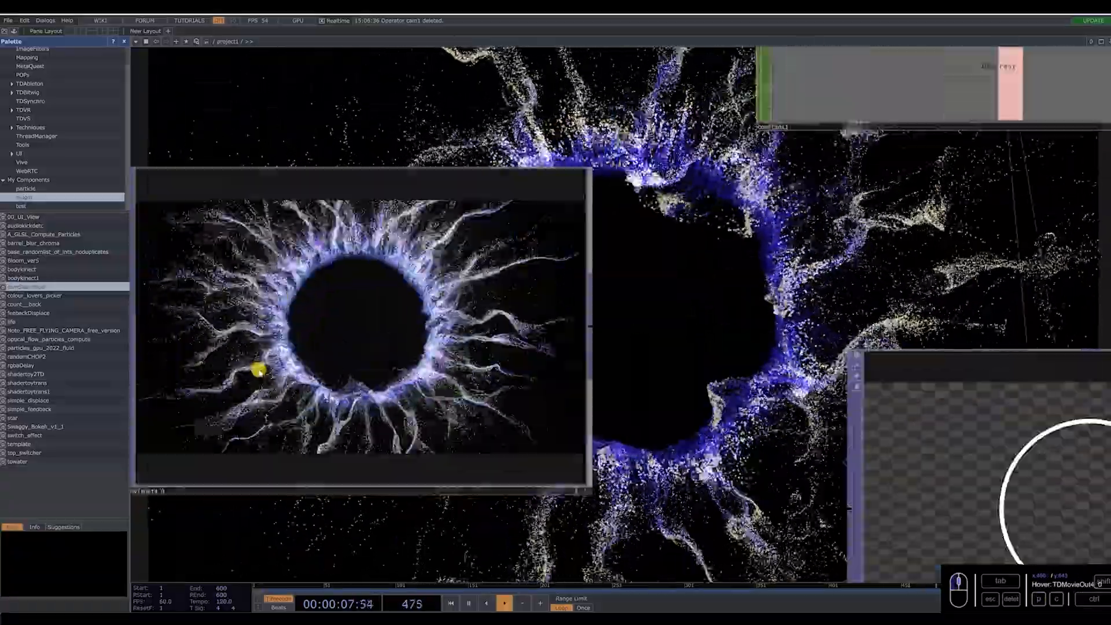
{"action": "scroll", "coordinate": [293, 354], "scroll_direction": "down", "scroll_amount": 5}
{"action": "scroll", "coordinate": [501, 471], "scroll_direction": "down", "scroll_amount": 3}
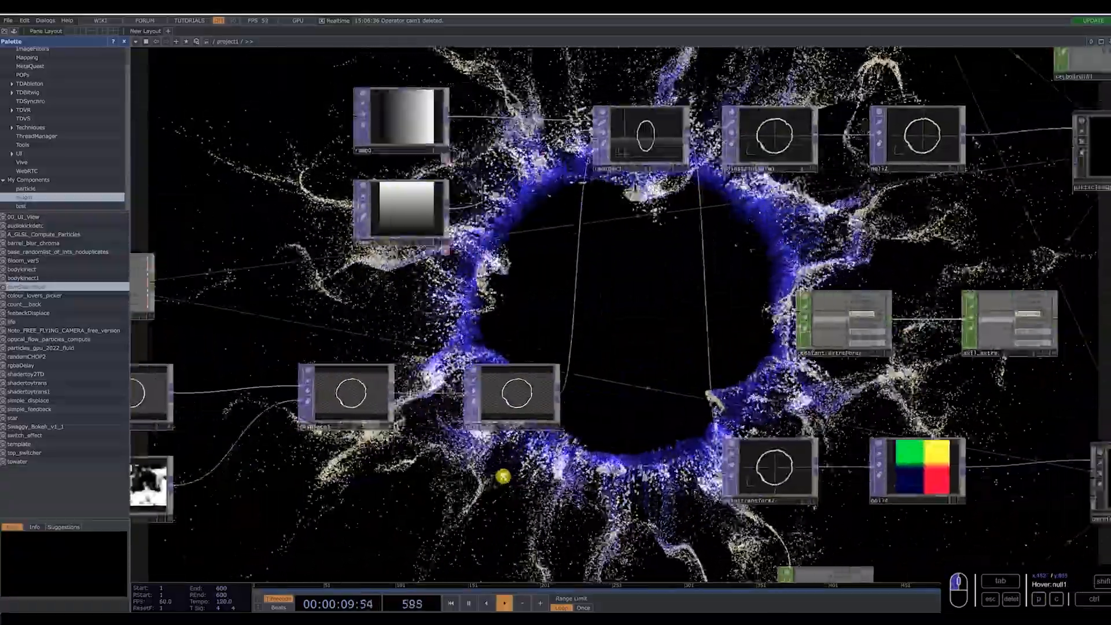
{"action": "scroll", "coordinate": [915, 355], "scroll_direction": "down", "scroll_amount": 3}
Add Bloom_ver5 from the palette and insert it between comp1 and transform1.
{"action": "left_click_drag", "start_coordinate": [944, 348], "coordinate": [494, 338]}
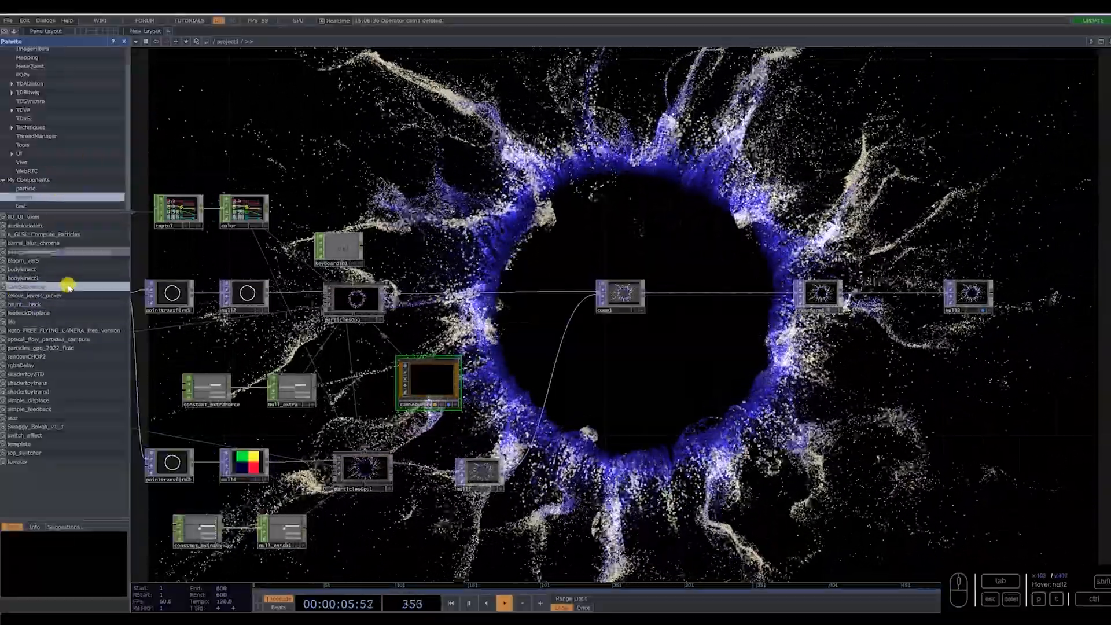
{"action": "left_click_drag", "start_coordinate": [32, 261], "coordinate": [725, 371]}
{"action": "left_click_drag", "start_coordinate": [742, 327], "coordinate": [743, 329]}
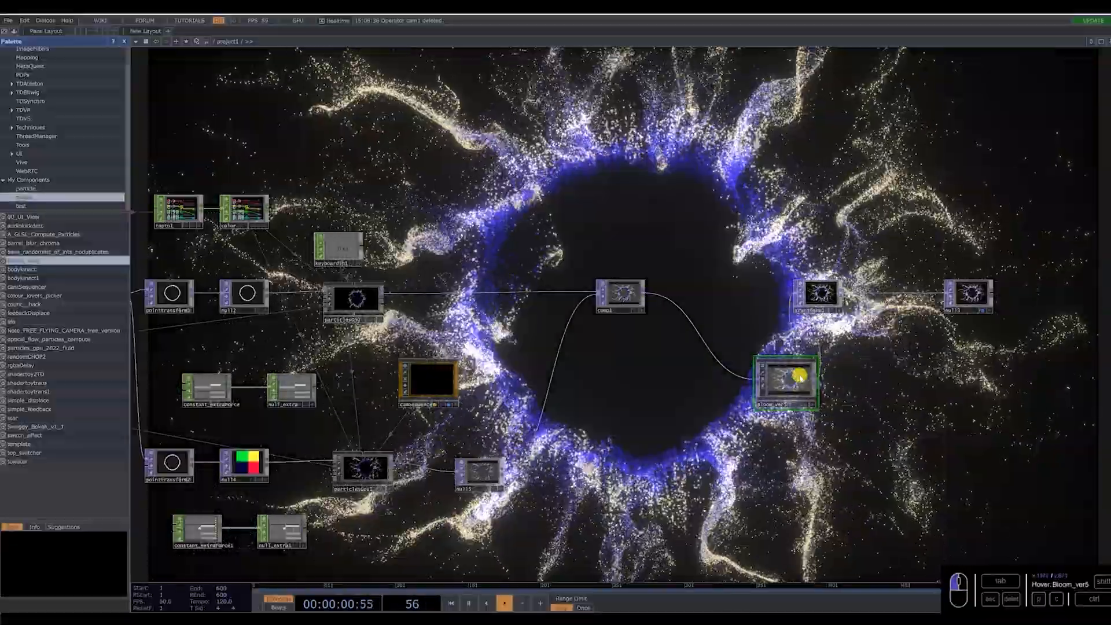
{"action": "left_click_drag", "start_coordinate": [794, 370], "coordinate": [743, 283]}
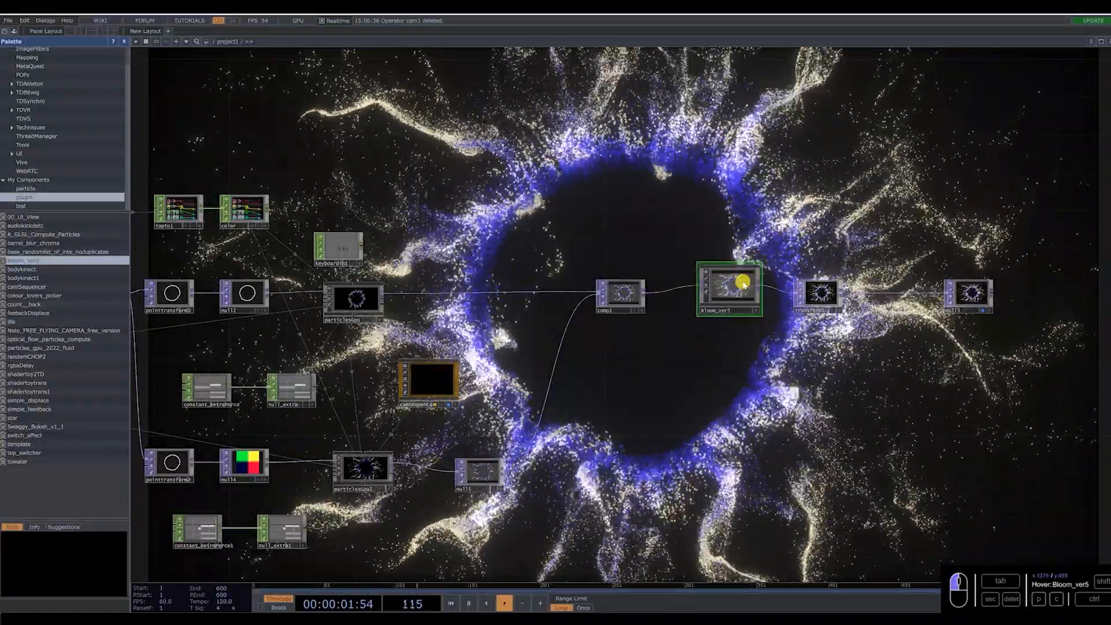
Set Bloom_ver5's shape to 4, input black level to 0.9 and intensity to about 1.4.
{"action": "key", "text": "p"}
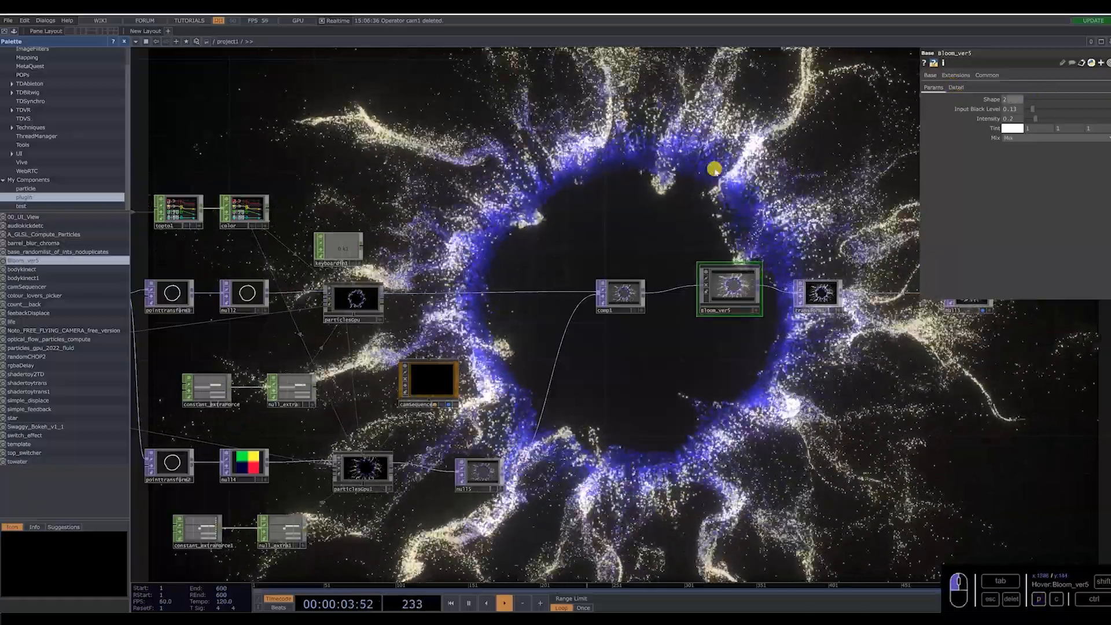
{"action": "left_click_drag", "start_coordinate": [715, 169], "coordinate": [721, 168]}
{"action": "left_click_drag", "start_coordinate": [1048, 108], "coordinate": [1089, 119]}
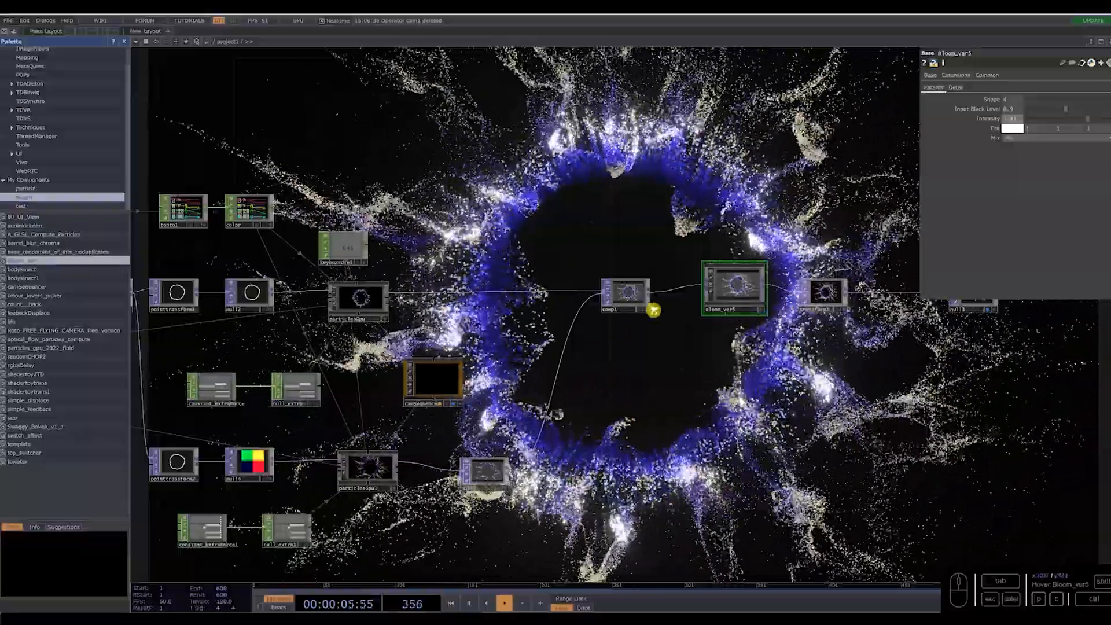
Insert an HSV Adjust TOP between transform1 and null3, with hue offset at its maximum and a reduced saturation multiplier.
{"action": "scroll", "coordinate": [651, 309], "scroll_direction": "down", "scroll_amount": 3}
{"action": "scroll", "coordinate": [523, 437], "scroll_direction": "up", "scroll_amount": 4}
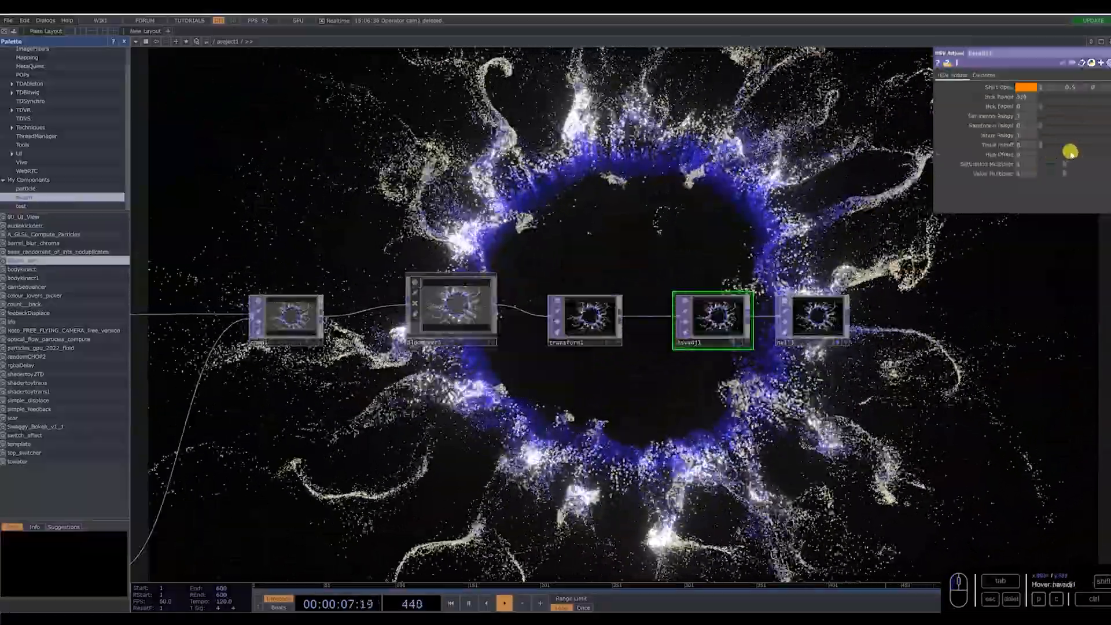
{"action": "left_click_drag", "start_coordinate": [1002, 151], "coordinate": [1110, 155]}
{"action": "middle_click_drag", "start_coordinate": [897, 233], "coordinate": [656, 409]}
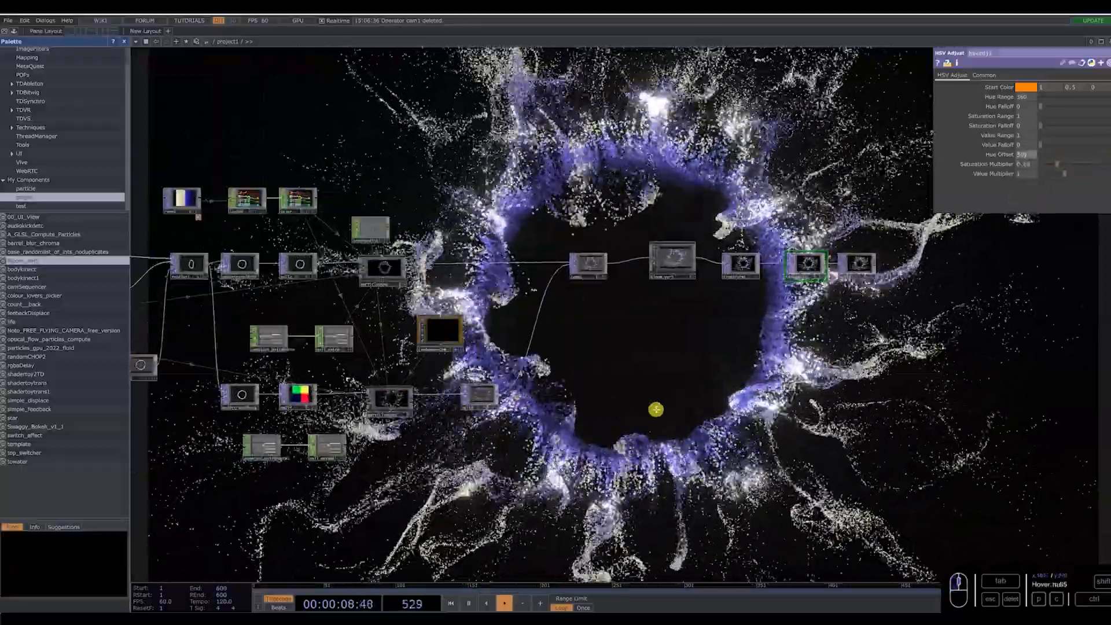
Desaturate the two cream color keys of ramp3, setting the second key's saturation to about 0.072.
{"action": "left_click_drag", "start_coordinate": [228, 239], "coordinate": [325, 248]}
{"action": "left_click", "coordinate": [278, 207]}
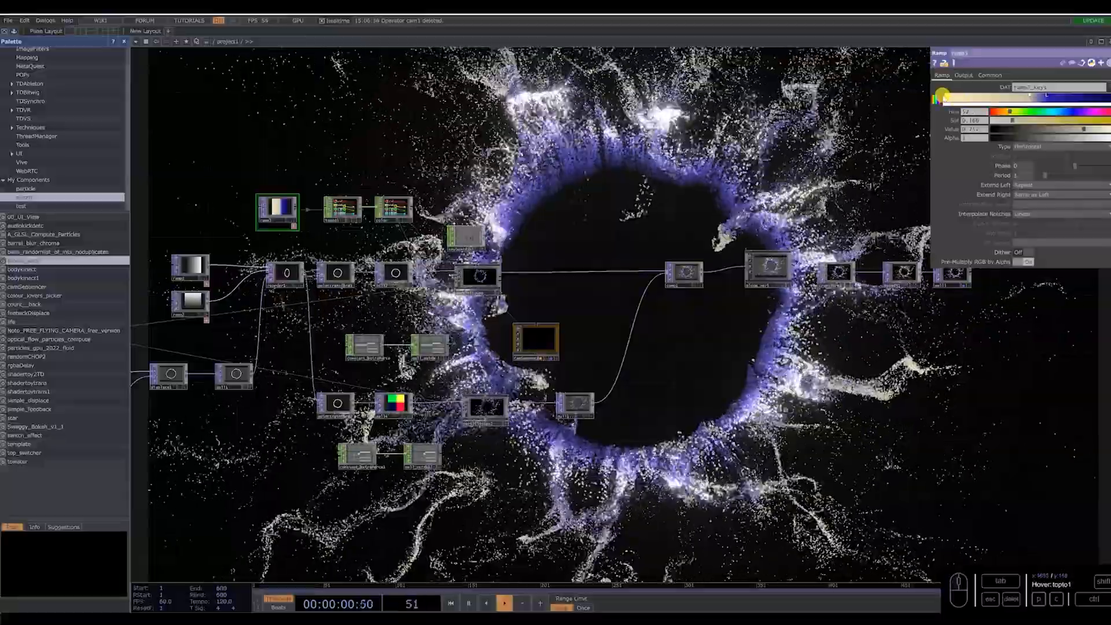
{"action": "left_click", "coordinate": [944, 97]}
{"action": "left_click_drag", "start_coordinate": [1019, 121], "coordinate": [1021, 122]}
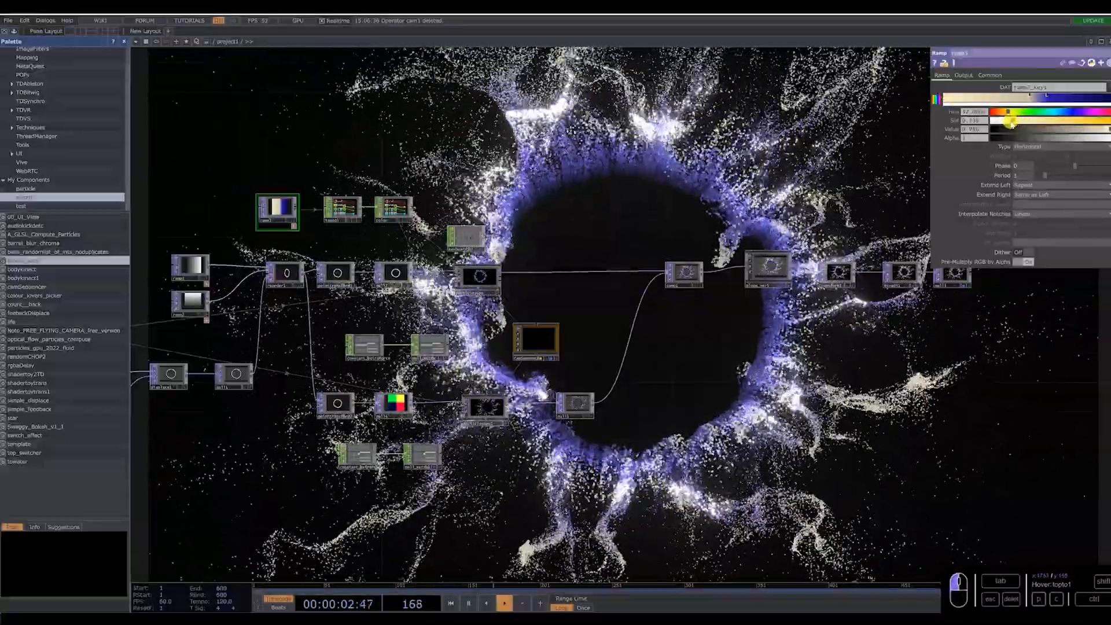
{"action": "left_click", "coordinate": [1024, 98]}
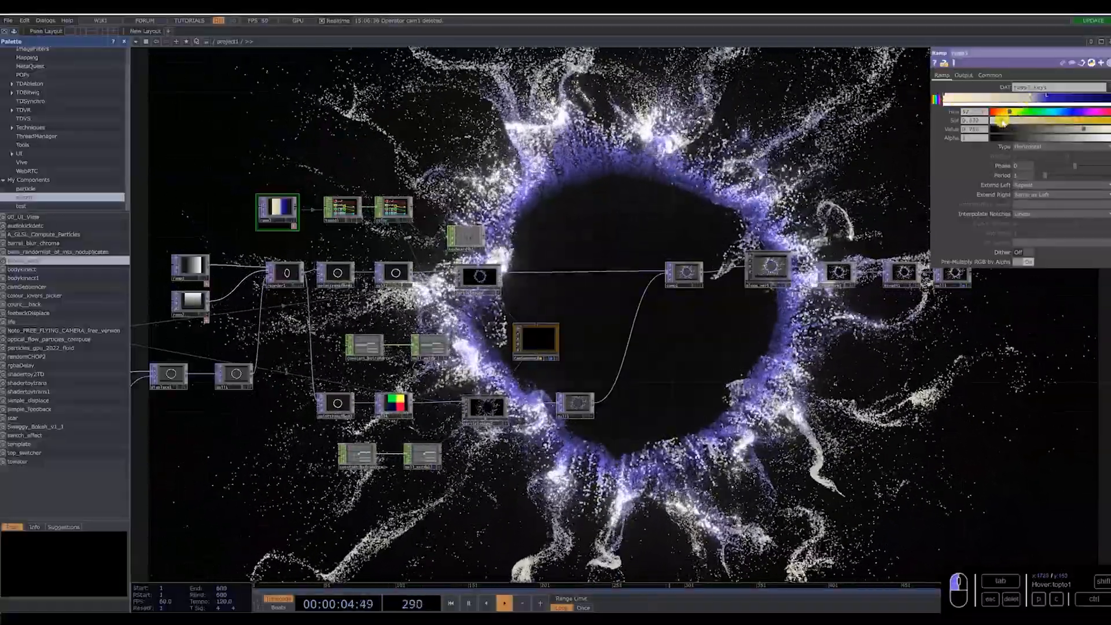
{"action": "left_click_drag", "start_coordinate": [921, 346], "coordinate": [835, 333]}
Set hsvadj1's saturation multiplier to about 0.9.
{"action": "scroll", "coordinate": [830, 267], "scroll_direction": "up", "scroll_amount": 3}
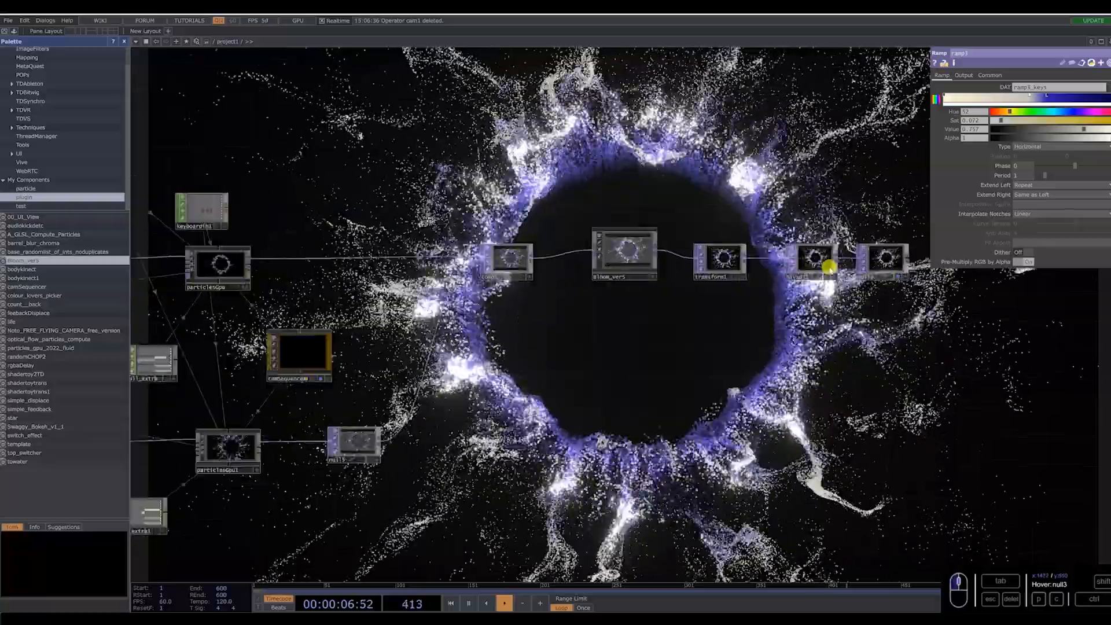
{"action": "left_click", "coordinate": [821, 256]}
{"action": "scroll", "coordinate": [821, 256], "scroll_direction": "up", "scroll_amount": 3}
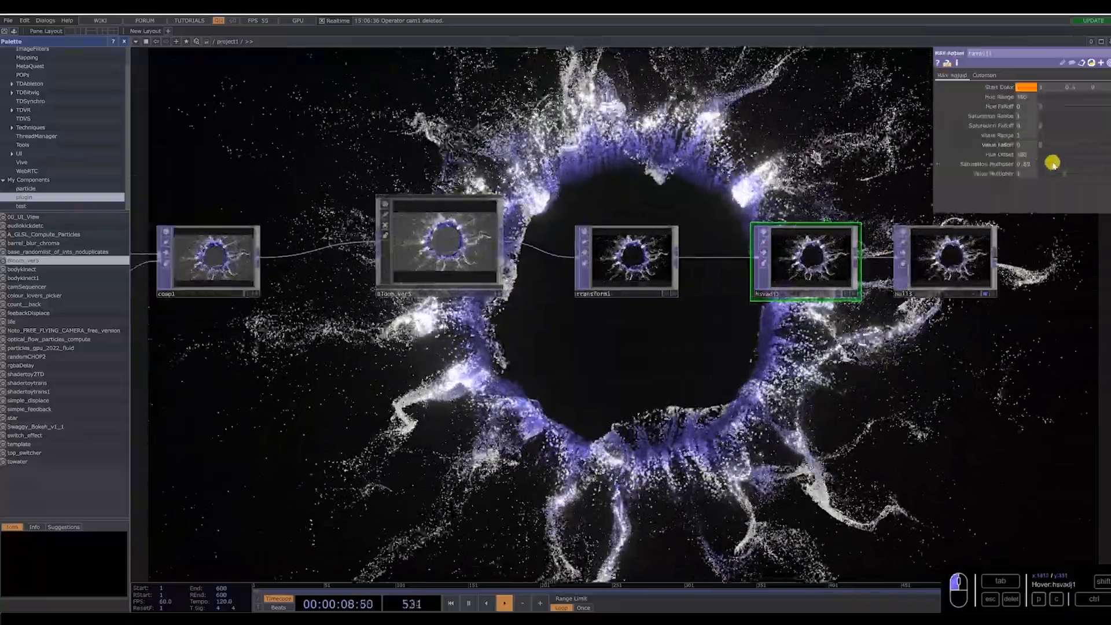
{"action": "left_click_drag", "start_coordinate": [1057, 164], "coordinate": [1062, 165]}
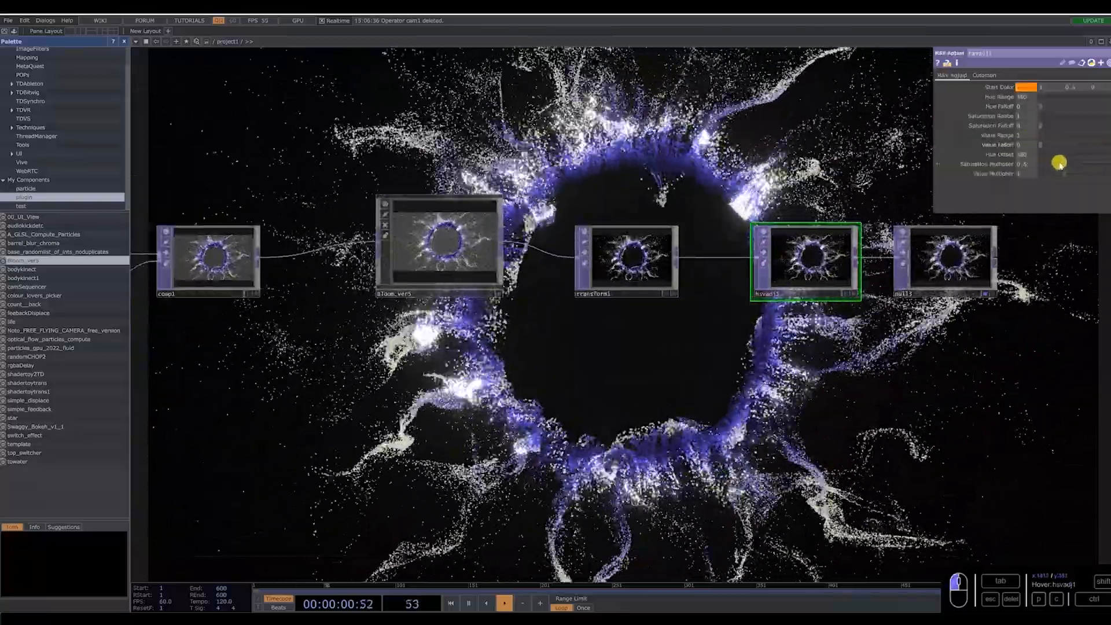
{"action": "scroll", "coordinate": [925, 392], "scroll_direction": "down", "scroll_amount": 3}
{"action": "scroll", "coordinate": [633, 325], "scroll_direction": "down", "scroll_amount": 4}
{"action": "scroll", "coordinate": [408, 304], "scroll_direction": "up", "scroll_amount": 6}
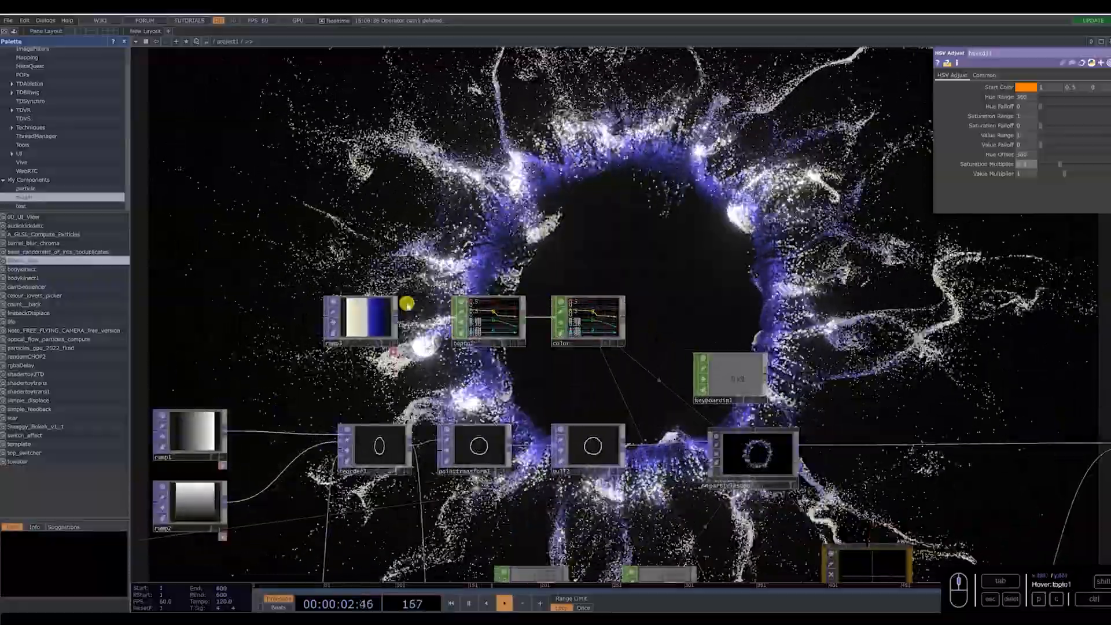
{"action": "left_click", "coordinate": [381, 307]}
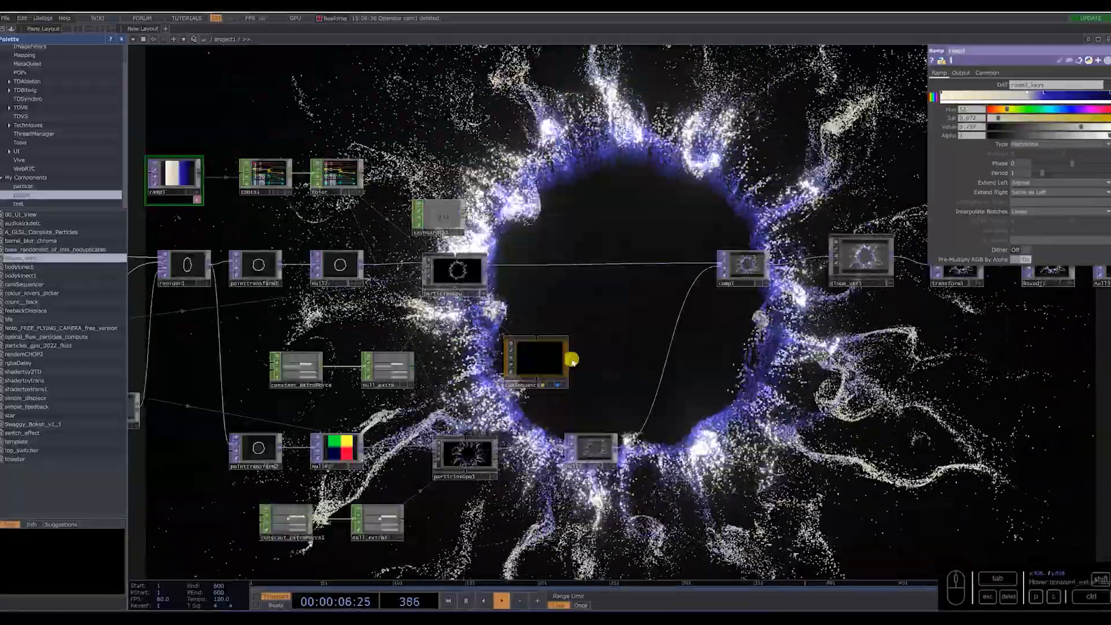
Append a second, tilted camera position to camSequencer and scrub its Select value to blend between the two positions.
{"action": "scroll", "coordinate": [579, 348], "scroll_direction": "up", "scroll_amount": 5}
{"action": "left_click", "coordinate": [550, 357]}
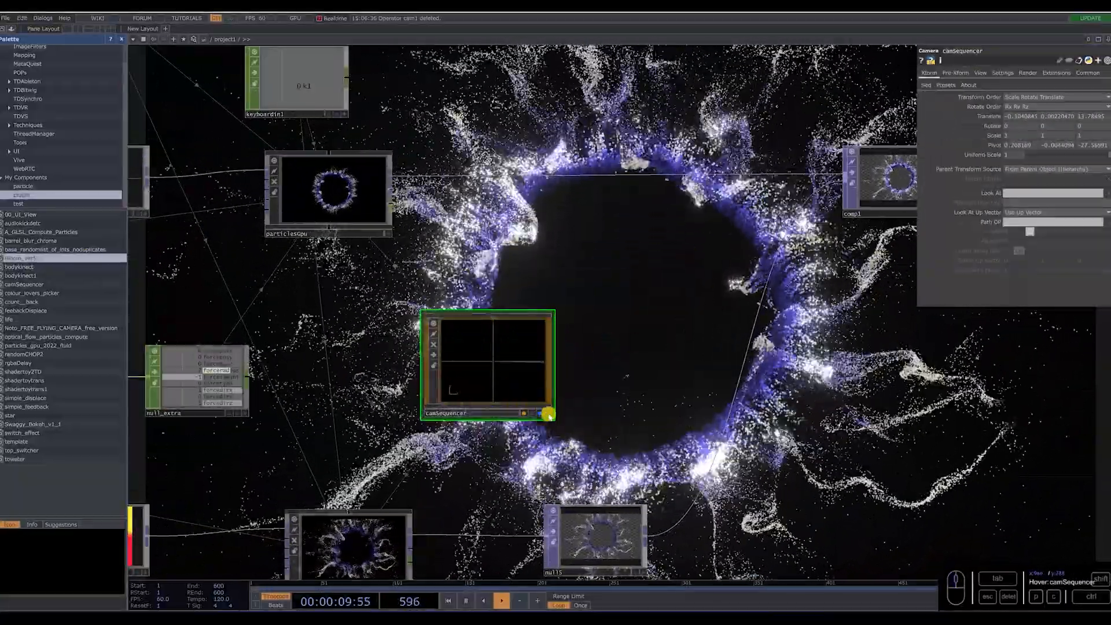
{"action": "left_click", "coordinate": [928, 85]}
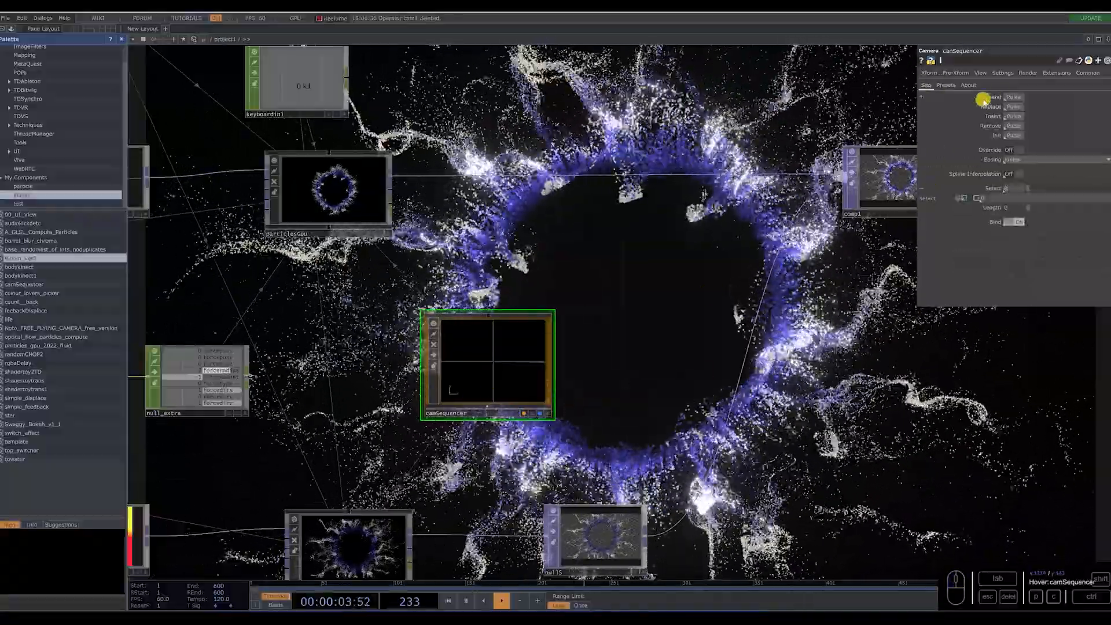
{"action": "left_click", "coordinate": [547, 413]}
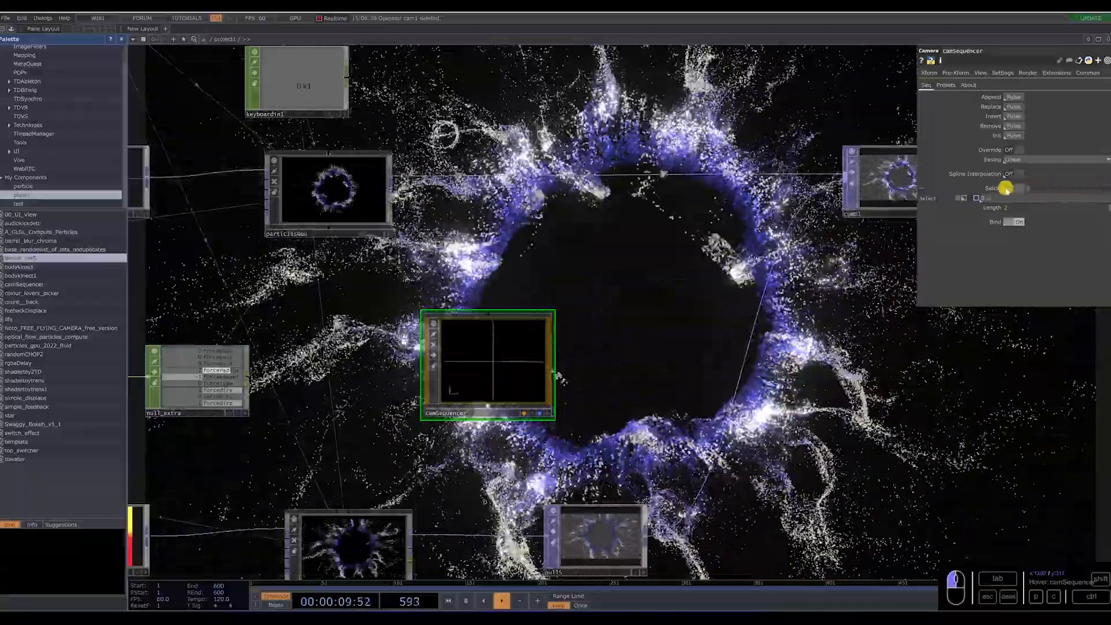
{"action": "mouse_move", "coordinate": [1005, 189]}
{"action": "left_mouse_down"}
{"action": "mouse_move", "coordinate": [1098, 179]}
{"action": "mouse_move", "coordinate": [1006, 188]}
{"action": "left_mouse_up"}
Add an LFO CHOP beside camSequencer and connect a Math CHOP to its output.
{"action": "key", "text": "Tab"}
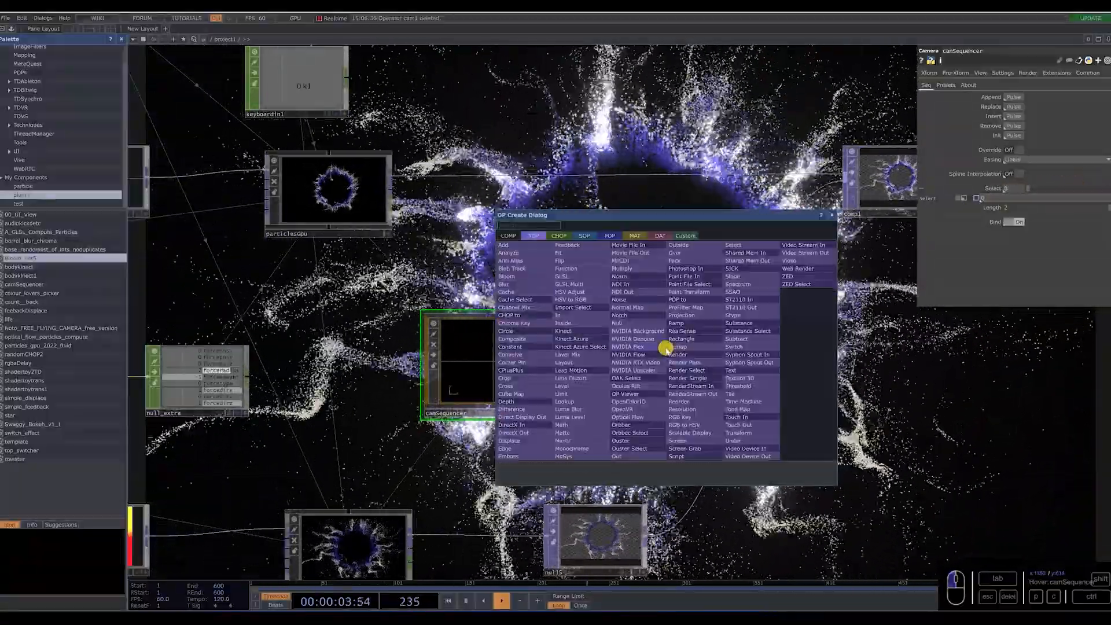
{"action": "key", "text": "Tab"}
{"action": "key", "text": "Return"}
{"action": "left_click", "coordinate": [665, 349]}
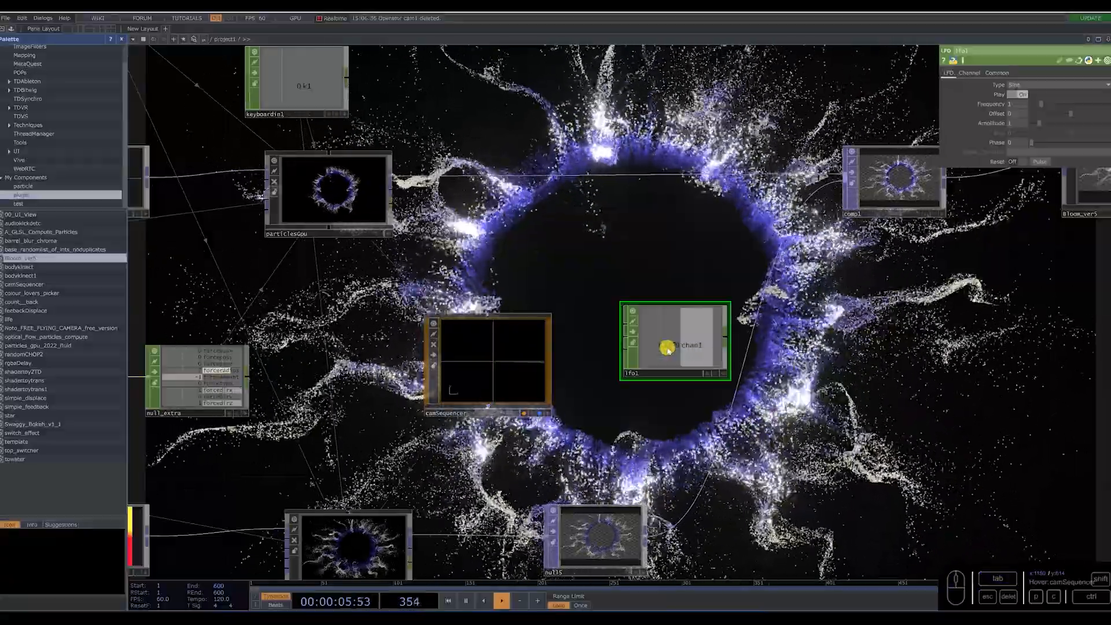
{"action": "left_click_drag", "start_coordinate": [695, 377], "coordinate": [715, 416]}
{"action": "right_click", "coordinate": [747, 381]}
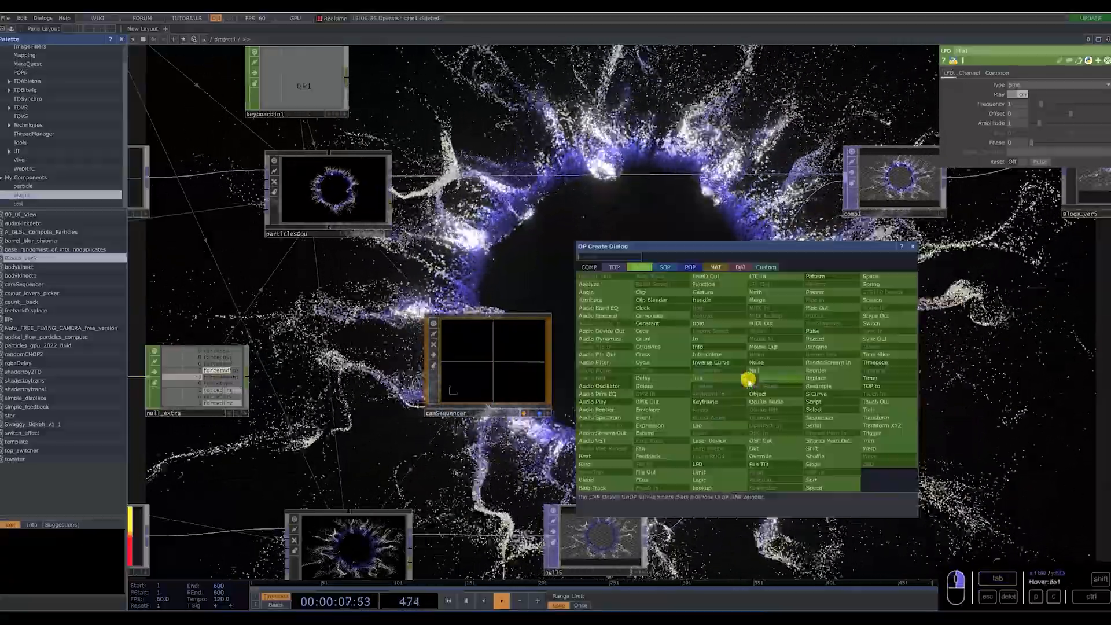
{"action": "left_click", "coordinate": [745, 377]}
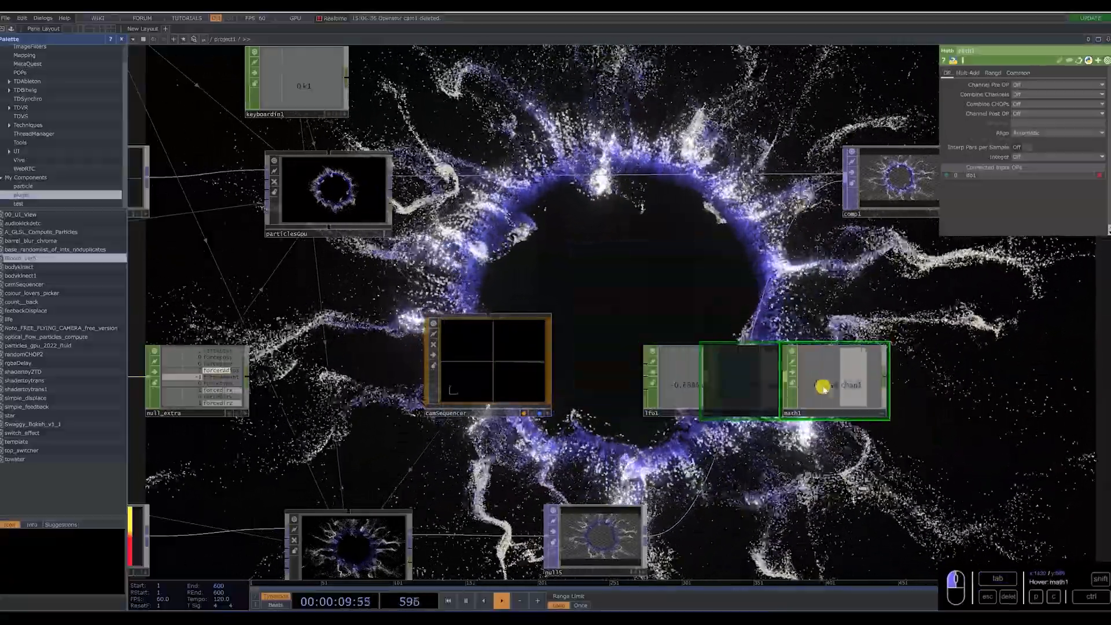
Slow lfo1 to a frequency of 0.1 and edit the From Range of math1.
{"action": "left_click", "coordinate": [659, 345]}
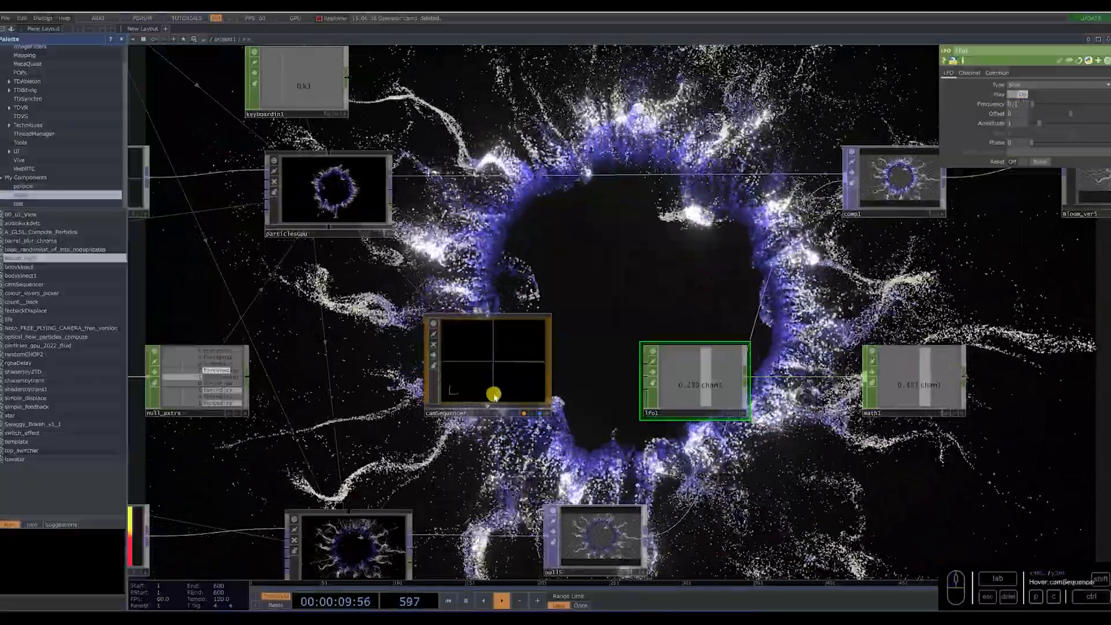
{"action": "left_click", "coordinate": [916, 383]}
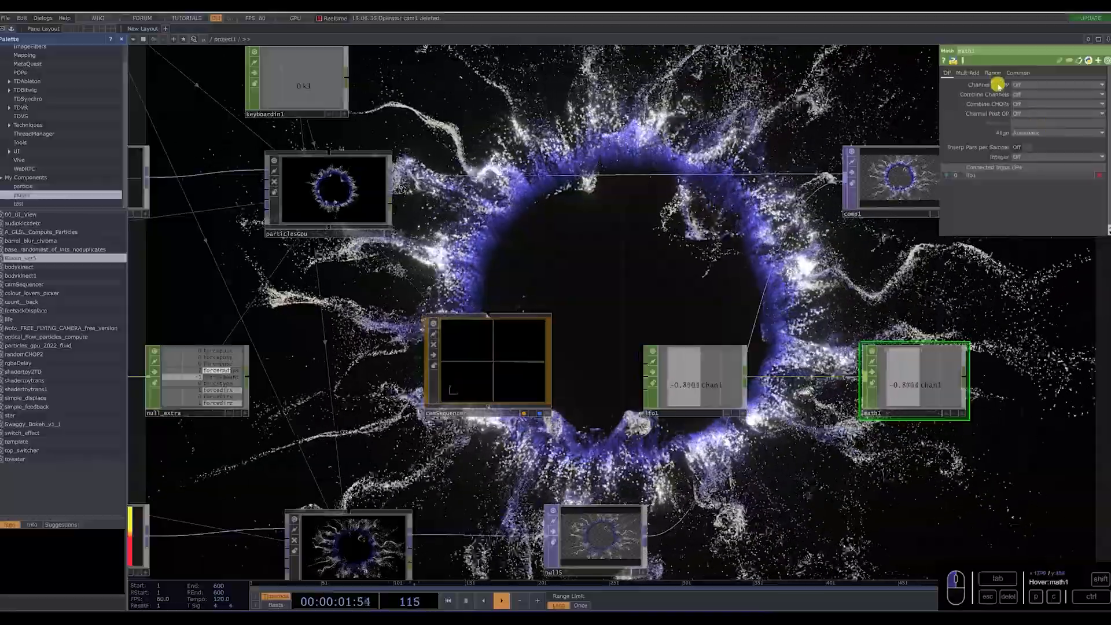
{"action": "left_click", "coordinate": [993, 73]}
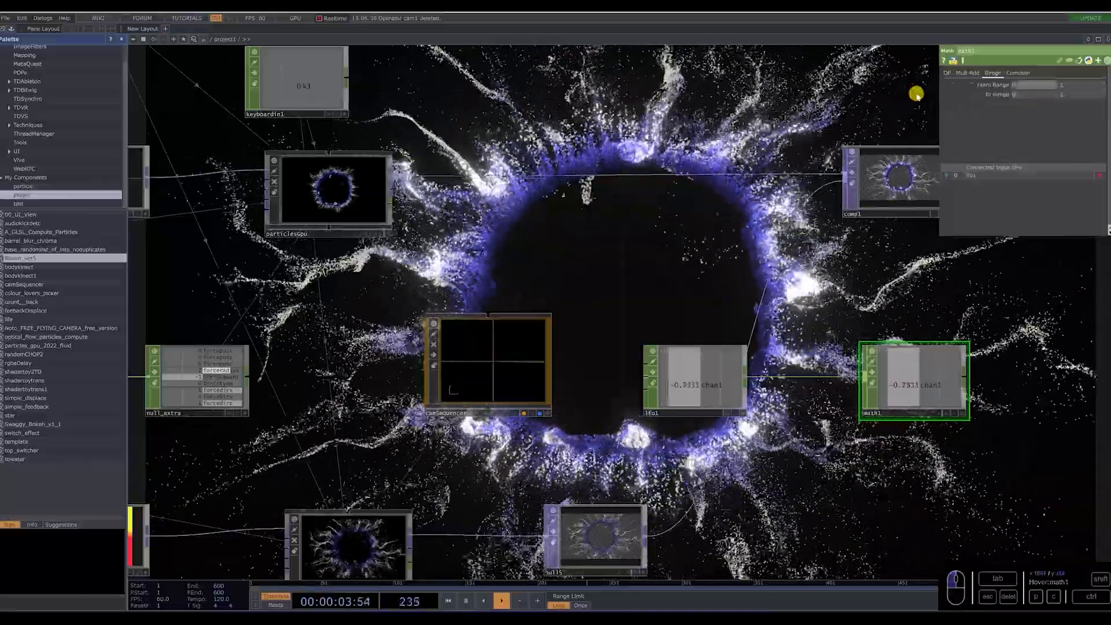
Drive camSequencer's Select parameter with a reference to chan1 of math1.
{"action": "left_click", "coordinate": [520, 412]}
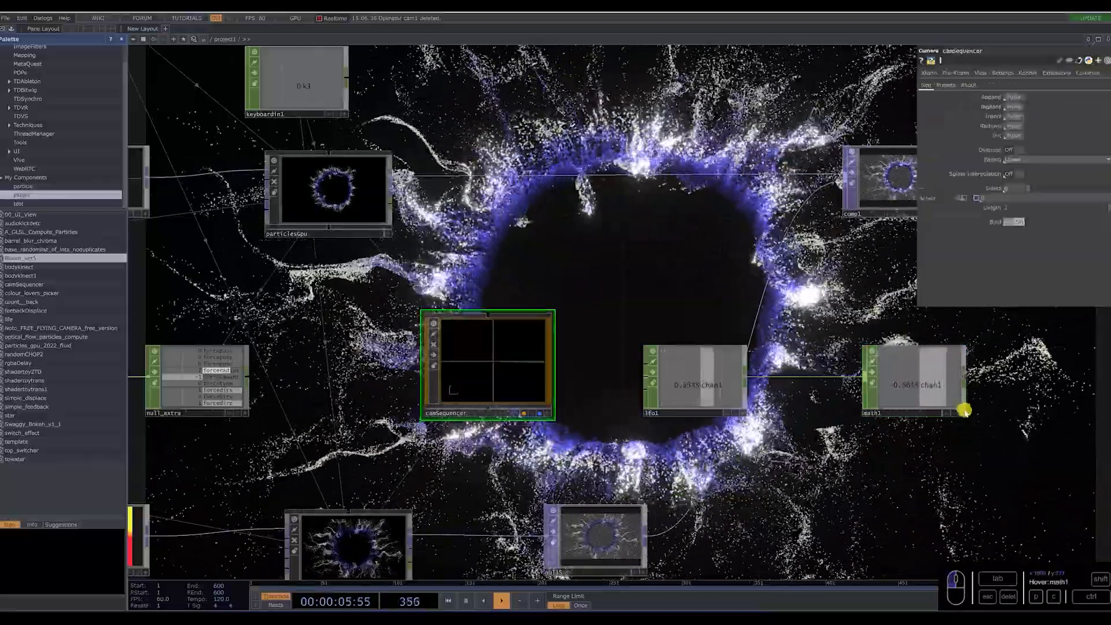
{"action": "left_click_drag", "start_coordinate": [1039, 201], "coordinate": [1020, 187]}
{"action": "left_click", "coordinate": [1024, 179]}
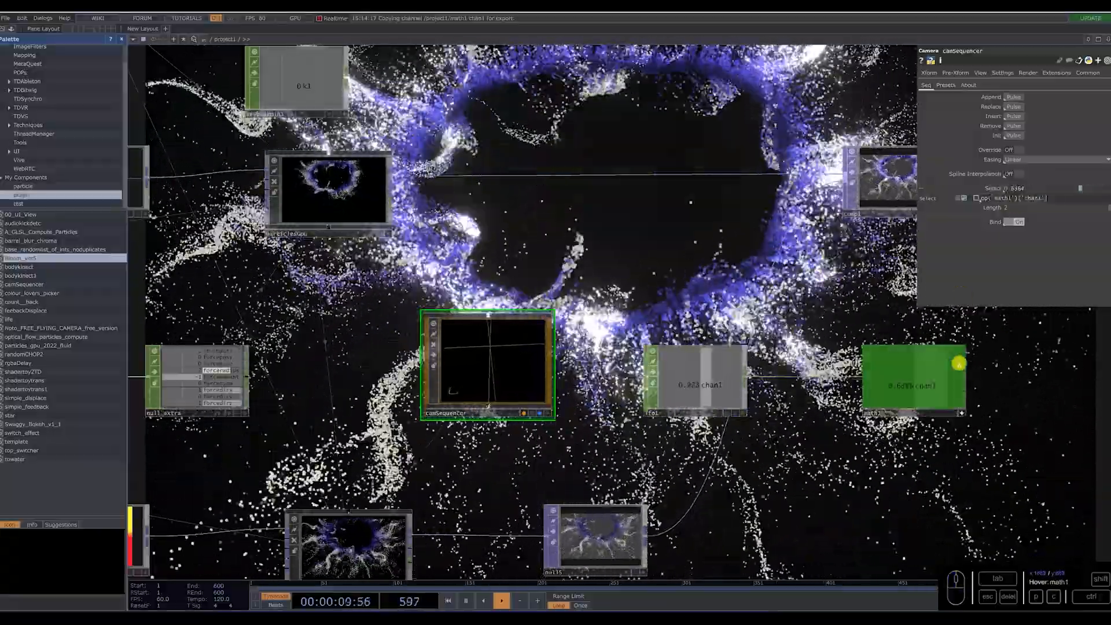